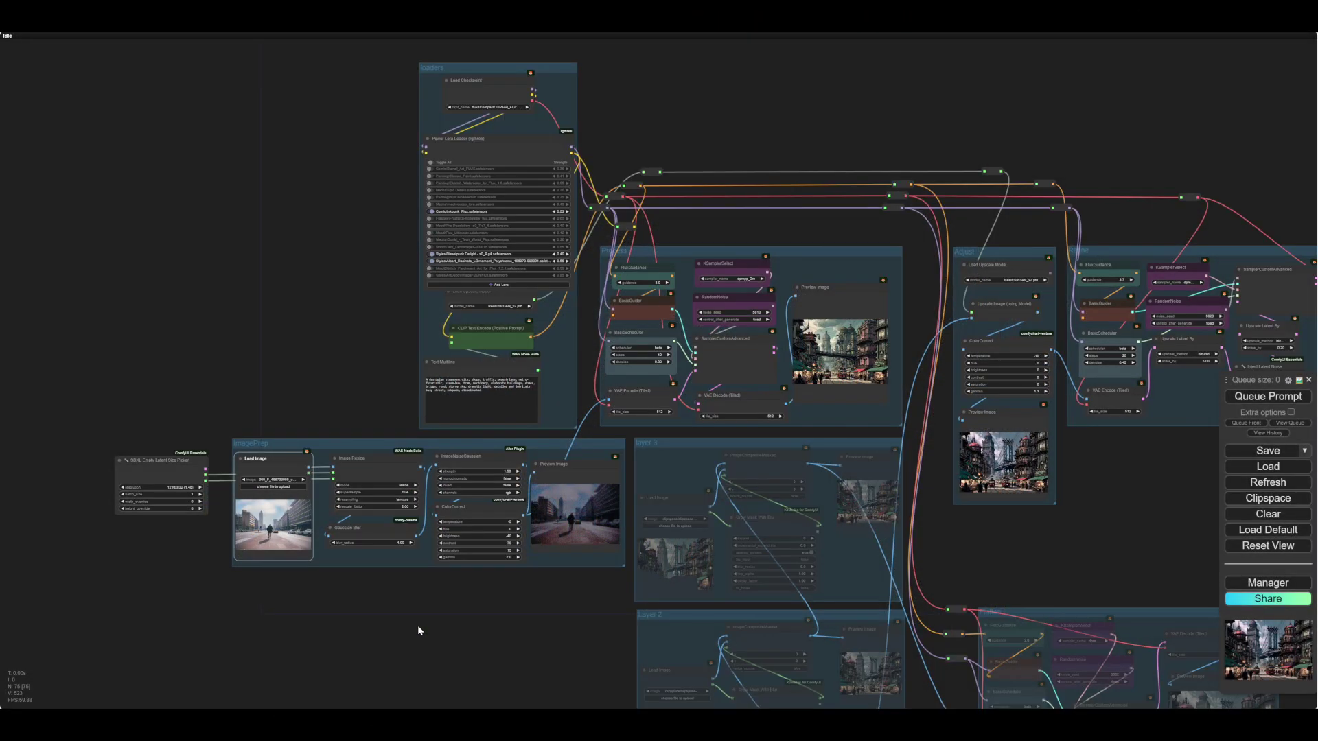
# - Set the nodes of the Layer 1 group to Never
pyautogui.moveTo(417, 624); pyautogui.dragTo(394, 614)
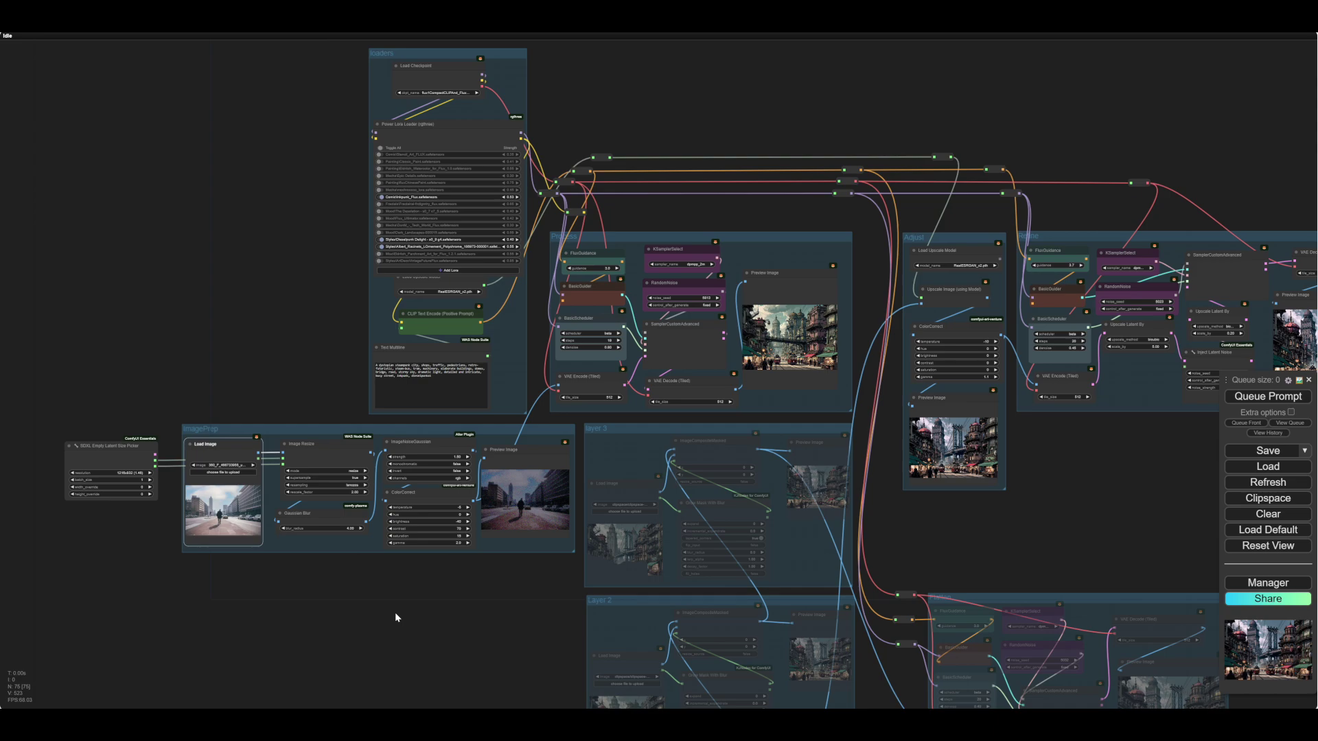
pyautogui.moveTo(395, 617); pyautogui.dragTo(361, 341)
pyautogui.rightClick(780, 661)
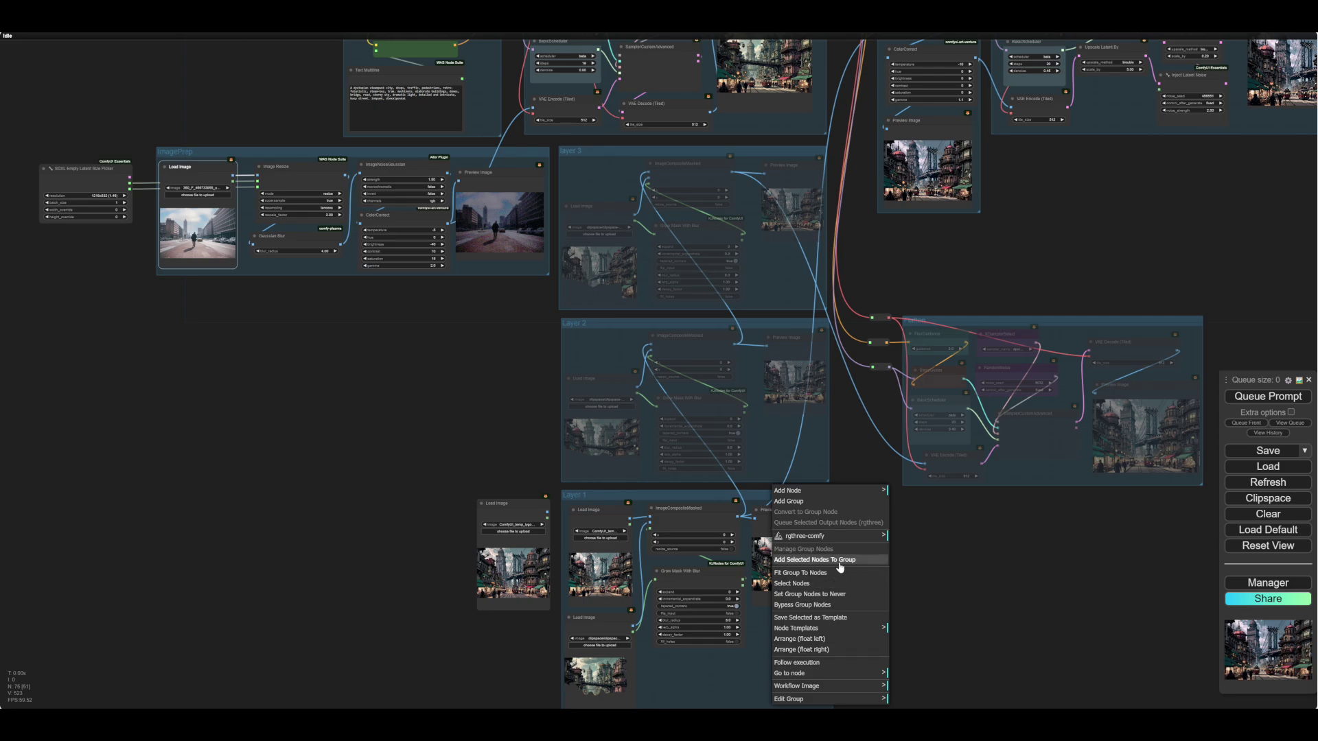
pyautogui.click(810, 594)
# - Examine the Process group's settings and preview image, and the ImagePrep group
pyautogui.moveTo(310, 408); pyautogui.dragTo(408, 614)
pyautogui.scroll(18, 806, 270)
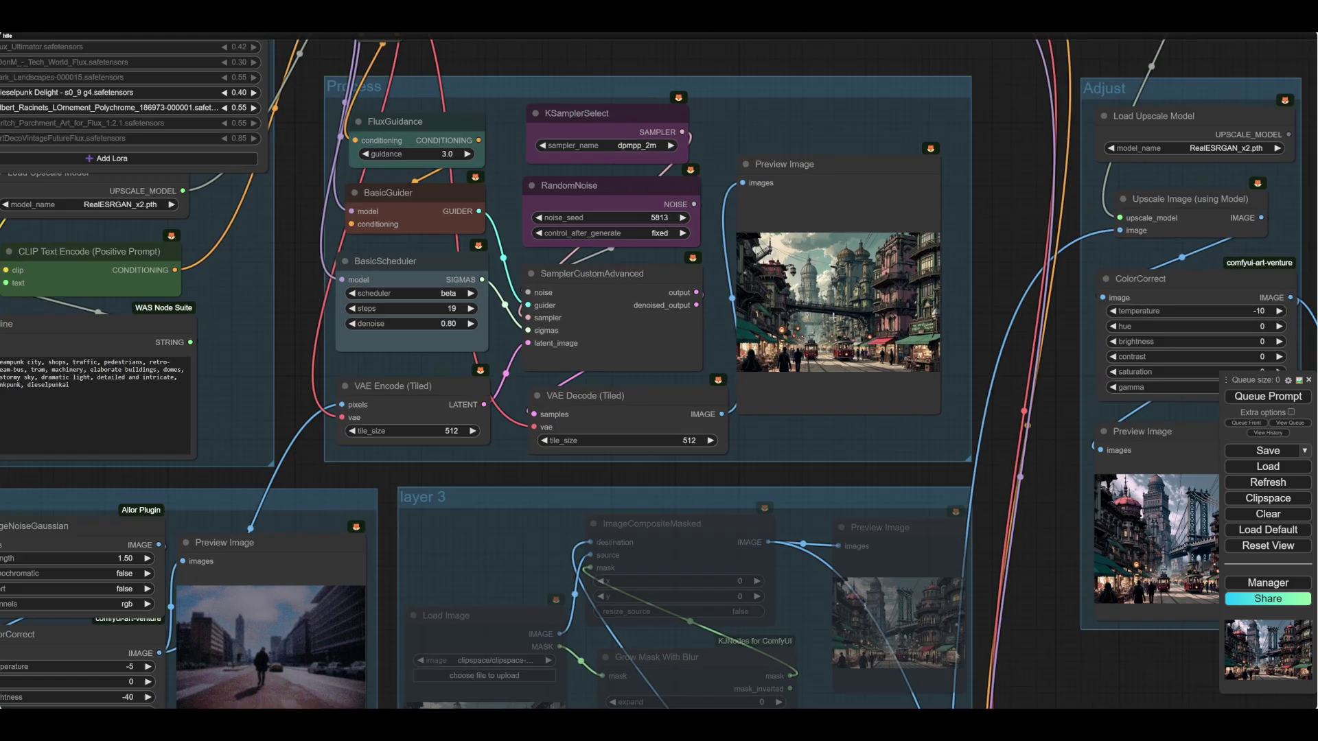
pyautogui.scroll(-2, 875, 305)
pyautogui.scroll(-5, 875, 305)
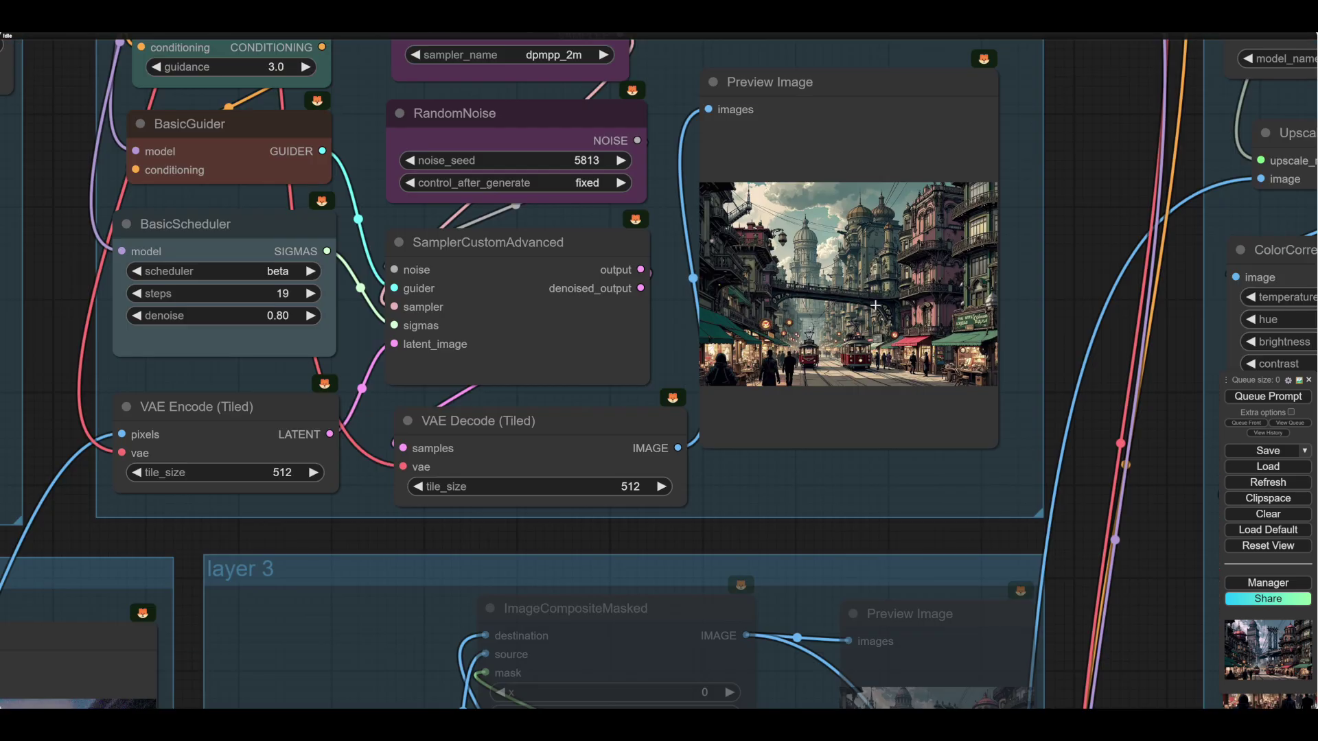
pyautogui.moveTo(262, 405); pyautogui.dragTo(836, 405)
pyautogui.moveTo(280, 224); pyautogui.dragTo(311, 59)
pyautogui.moveTo(392, 539); pyautogui.dragTo(645, 609)
pyautogui.scroll(-2, 679, 616)
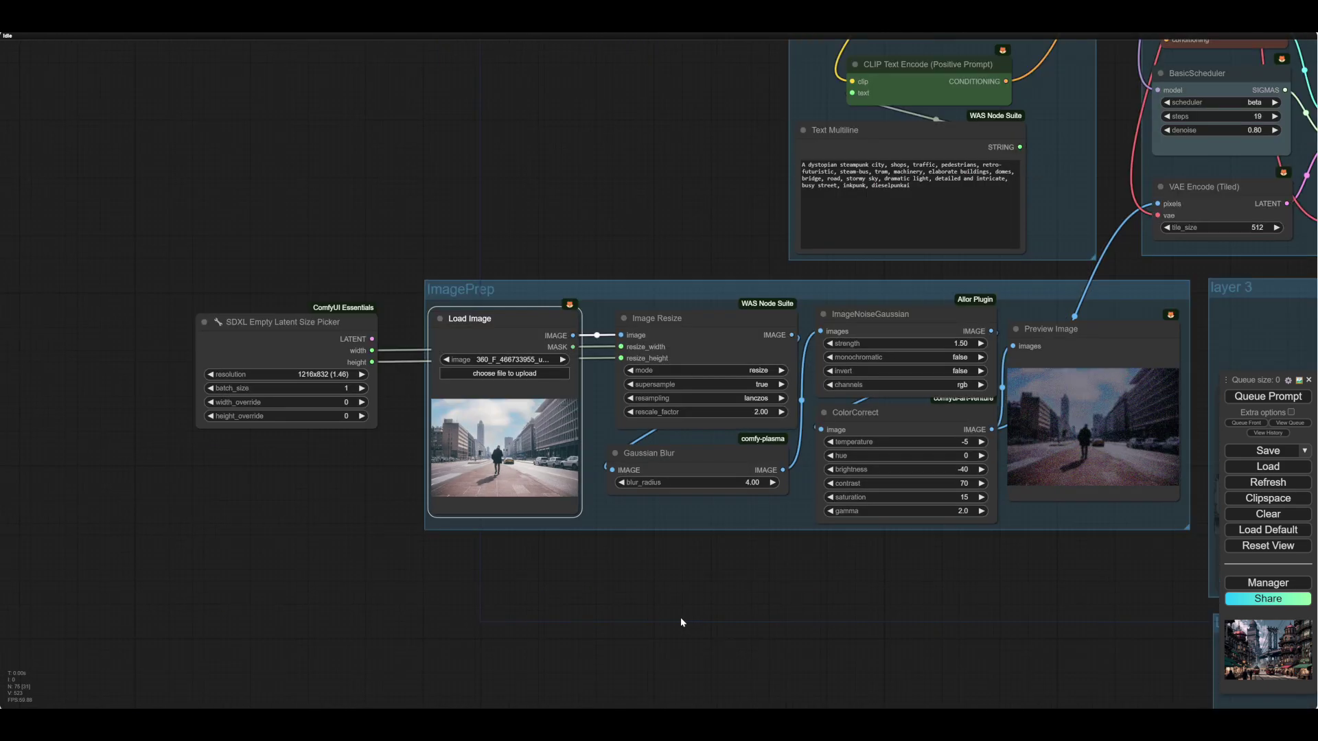
# - Load the pngtree street picture into the Load Image node of the ImagePrep group
pyautogui.moveTo(728, 621); pyautogui.dragTo(519, 624)
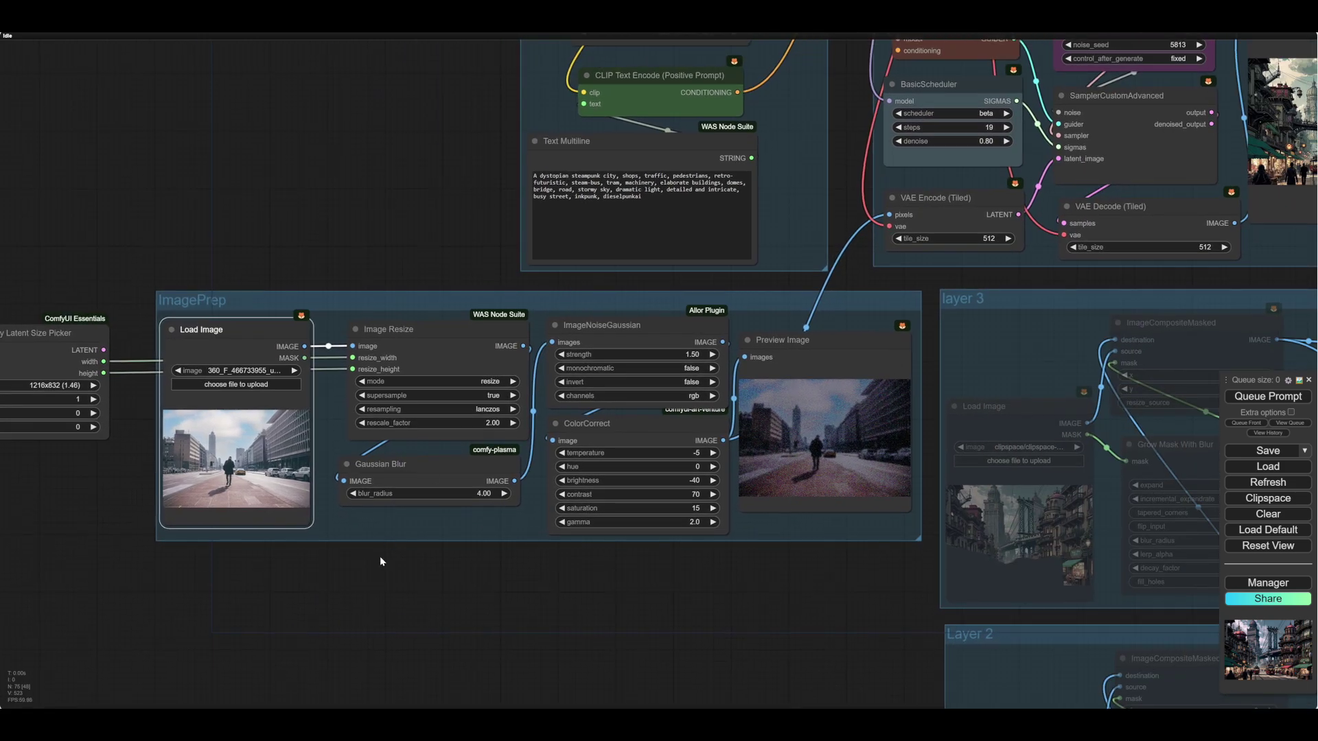
pyautogui.moveTo(377, 608); pyautogui.dragTo(484, 611)
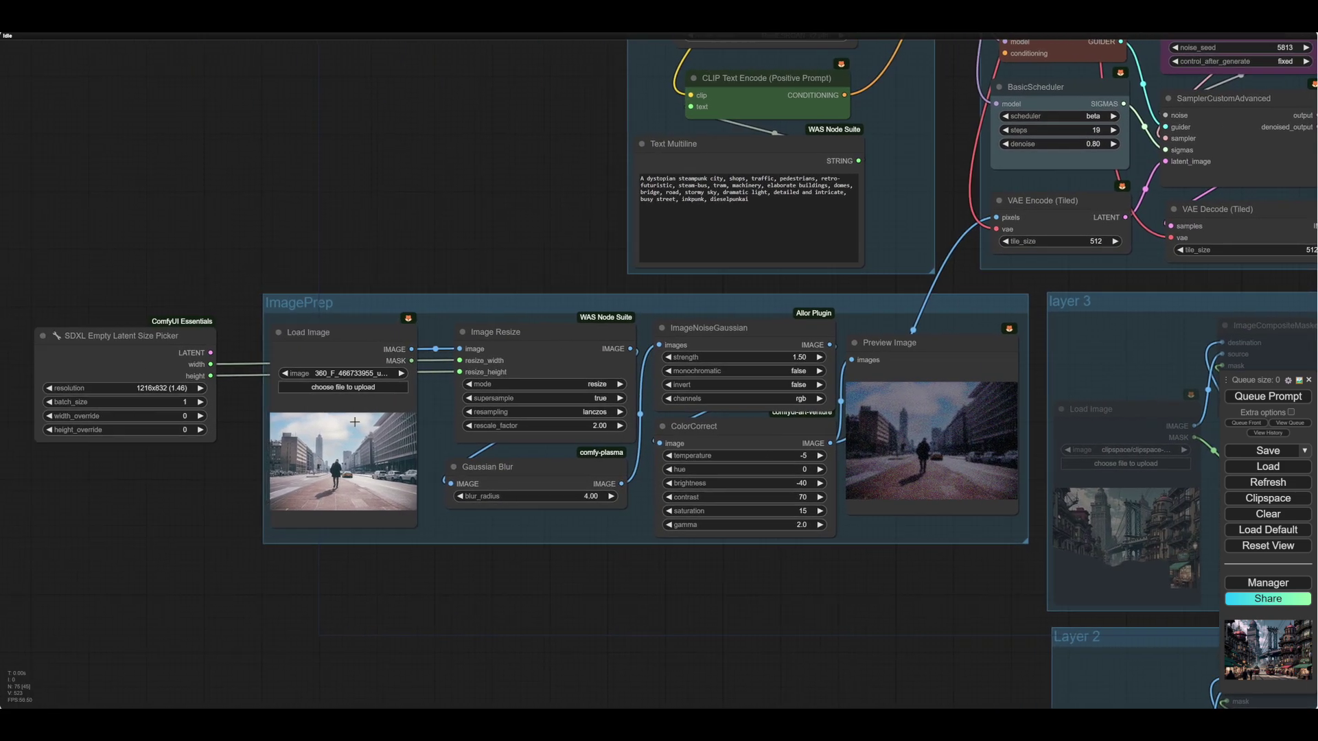
pyautogui.click(337, 387)
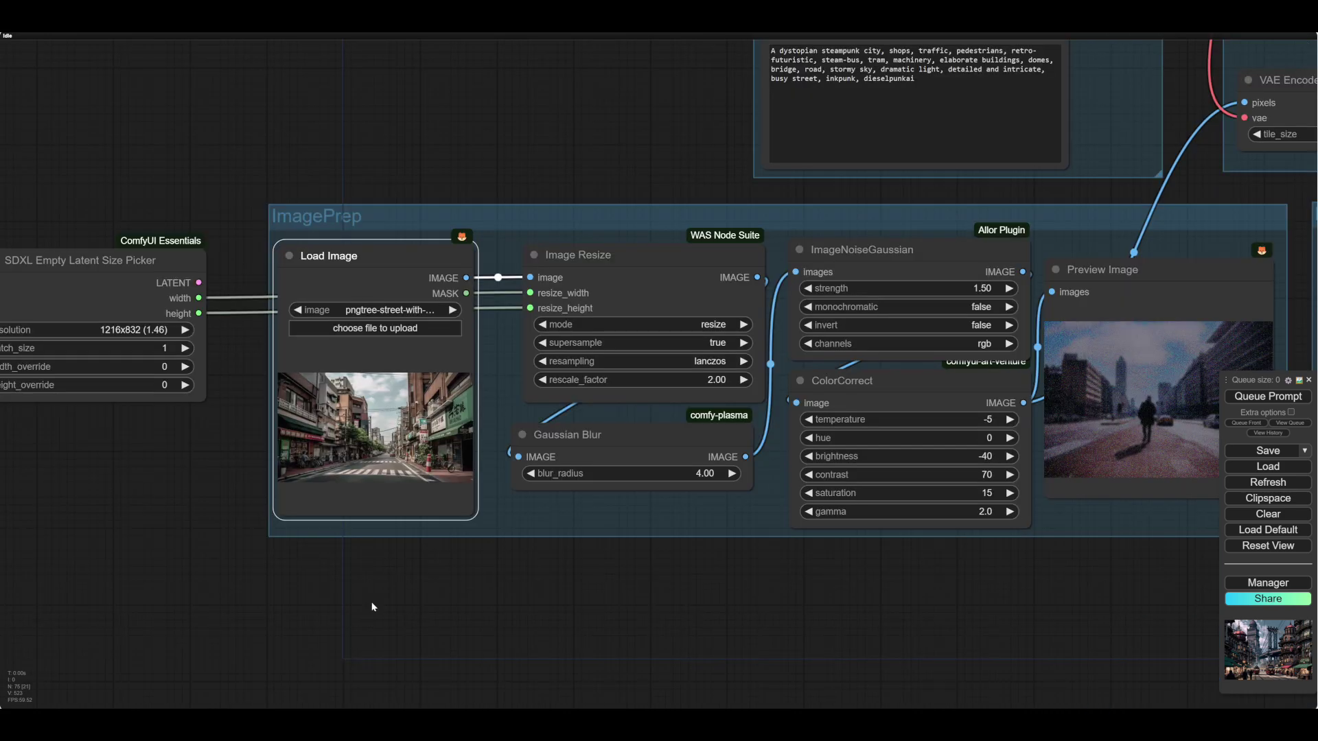
pyautogui.scroll(5, 431, 601)
pyautogui.moveTo(372, 607); pyautogui.dragTo(502, 639)
pyautogui.moveTo(639, 636); pyautogui.dragTo(685, 671)
pyautogui.moveTo(768, 649); pyautogui.dragTo(752, 653)
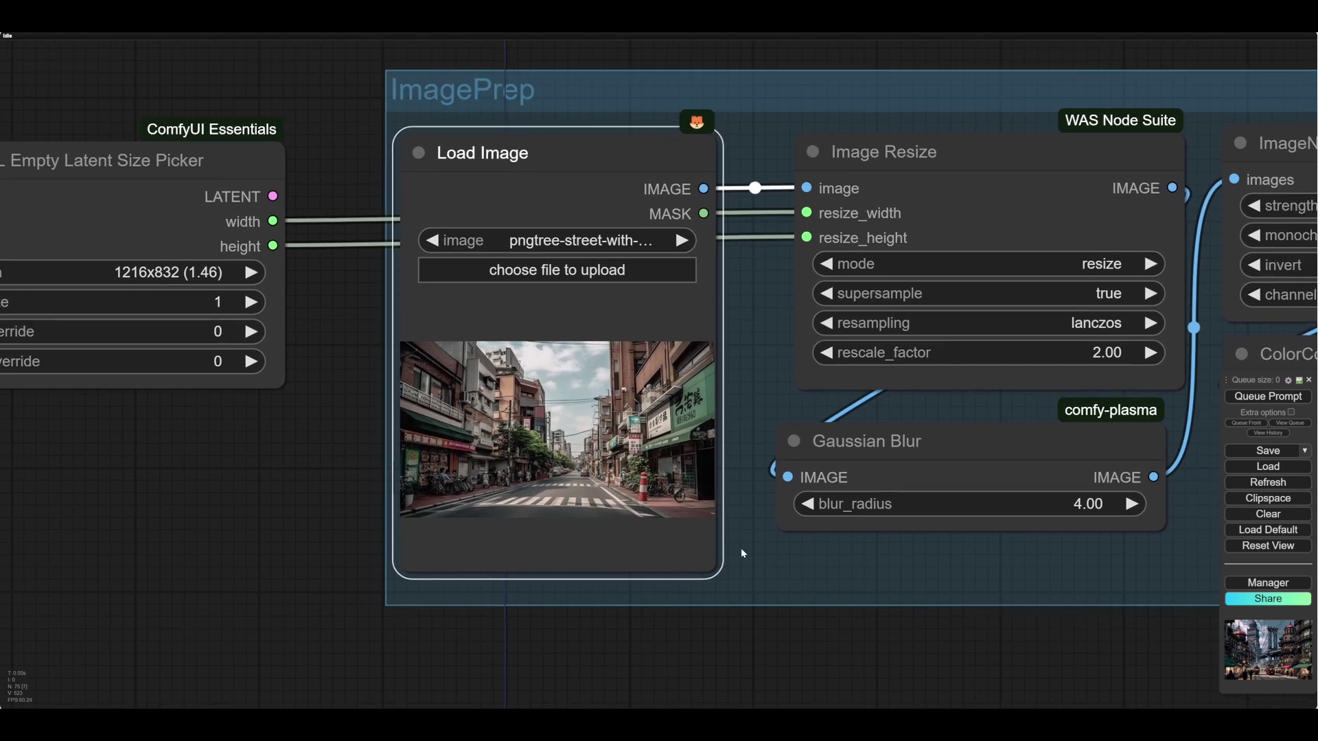
pyautogui.moveTo(857, 635); pyautogui.dragTo(726, 626)
# - Set the Process group's nodes to Never and queue the prompt to preview only the prepared street image
pyautogui.scroll(-4, 728, 625)
pyautogui.moveTo(803, 640); pyautogui.dragTo(499, 608)
pyautogui.scroll(-4, 519, 598)
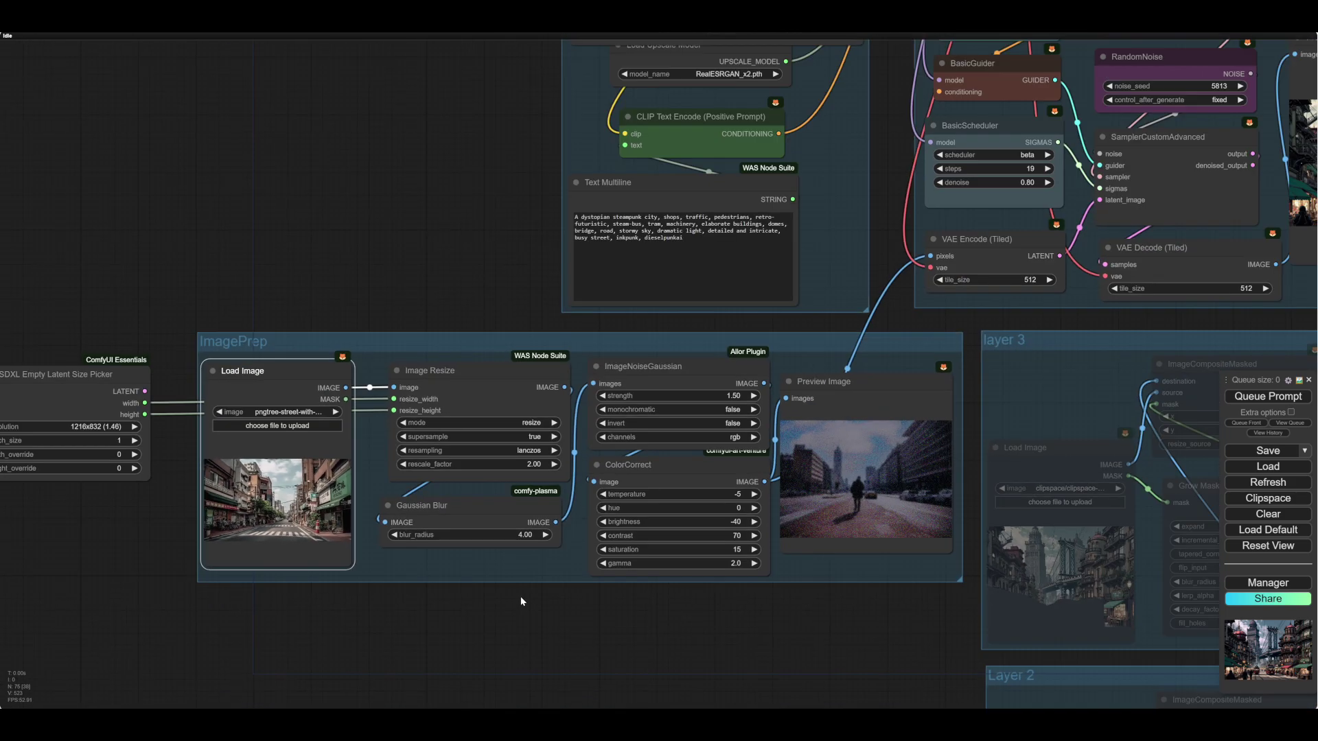
pyautogui.rightClick(945, 305)
pyautogui.click(1005, 405)
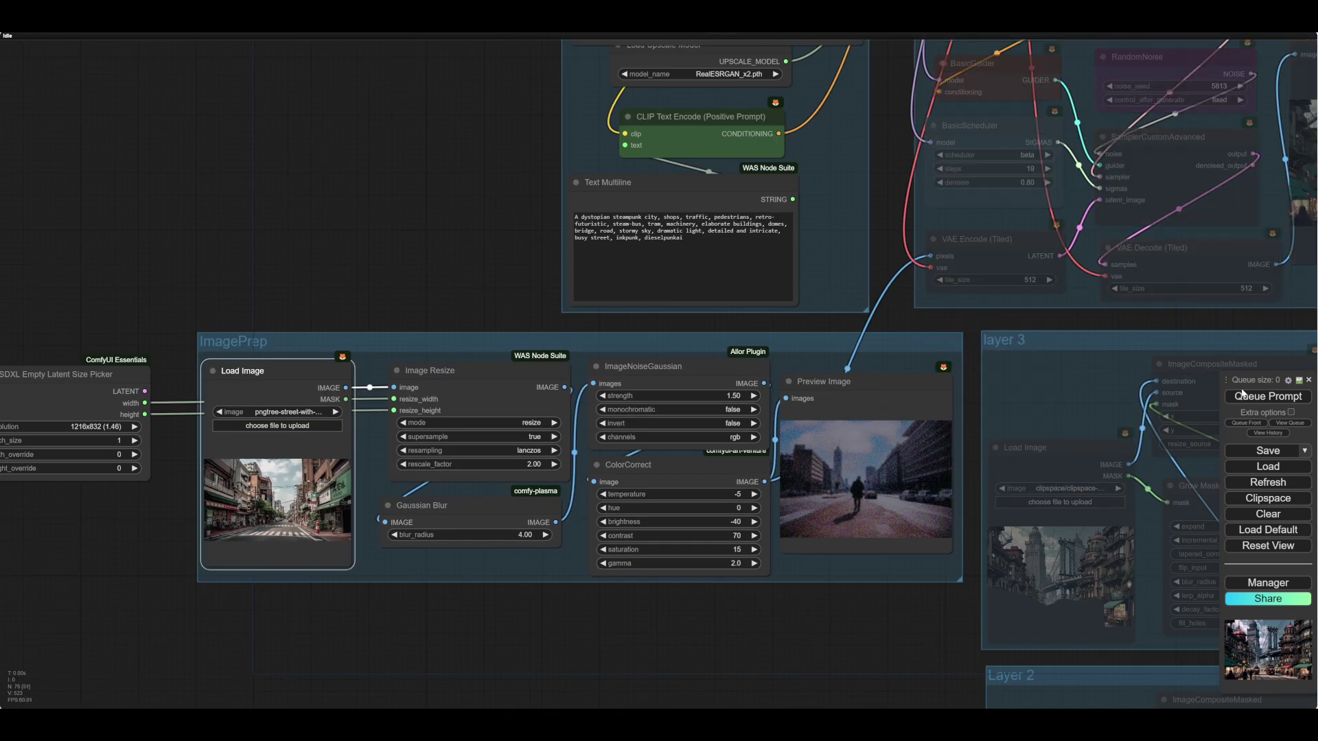
pyautogui.click(1245, 396)
pyautogui.moveTo(830, 628); pyautogui.dragTo(779, 586)
pyautogui.scroll(4, 833, 595)
pyautogui.scroll(1, 834, 525)
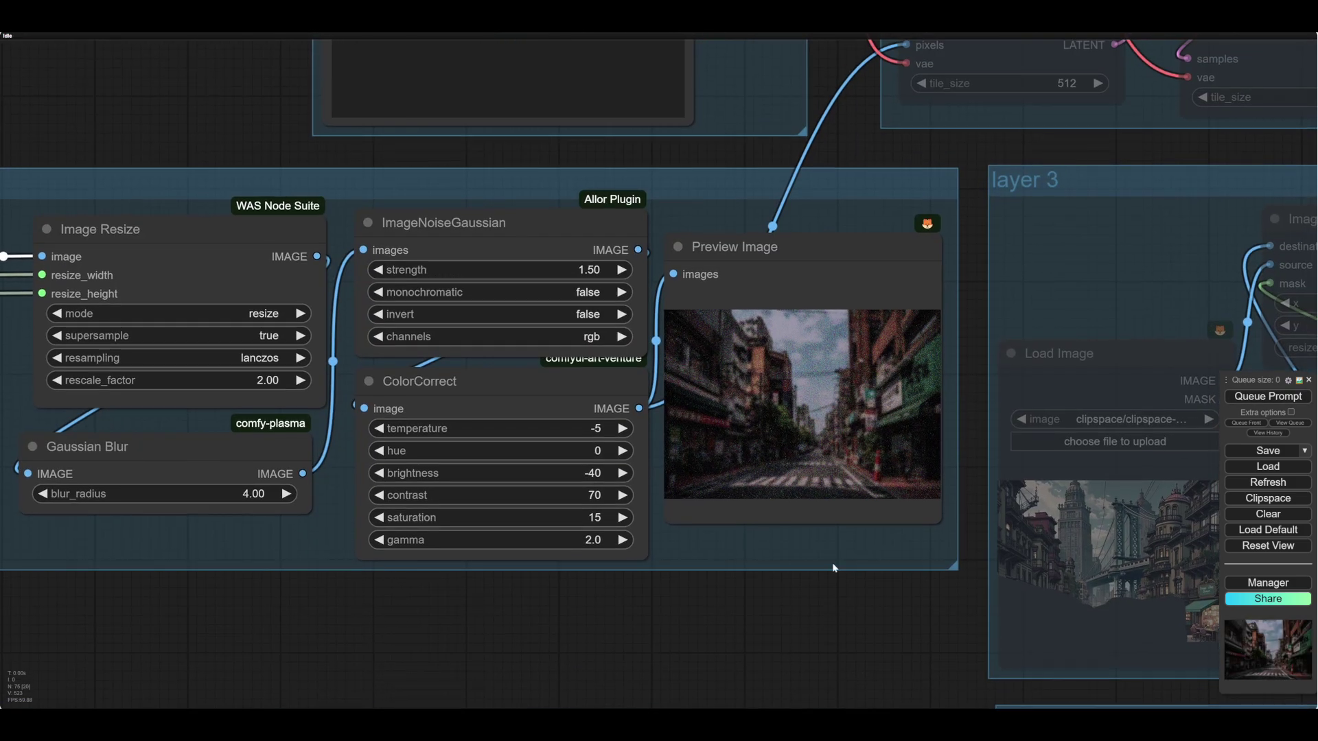
# - Set the ImagePrep ColorCorrect node's contrast to 75 and brightness to -35, and queue the prompt again
pyautogui.moveTo(835, 525); pyautogui.dragTo(1057, 623)
pyautogui.moveTo(439, 624); pyautogui.dragTo(592, 546)
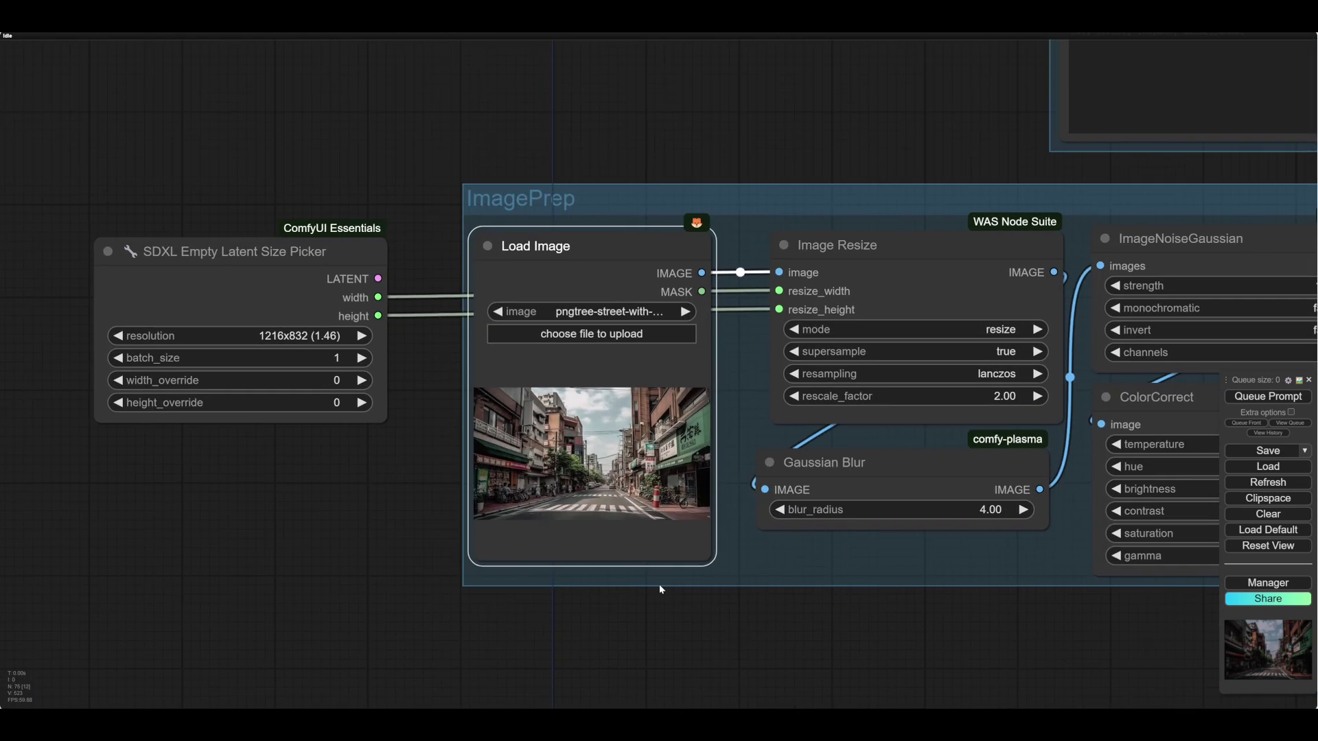
pyautogui.moveTo(915, 623); pyautogui.dragTo(489, 604)
pyautogui.moveTo(839, 636); pyautogui.dragTo(553, 650)
pyautogui.moveTo(741, 607); pyautogui.dragTo(699, 624)
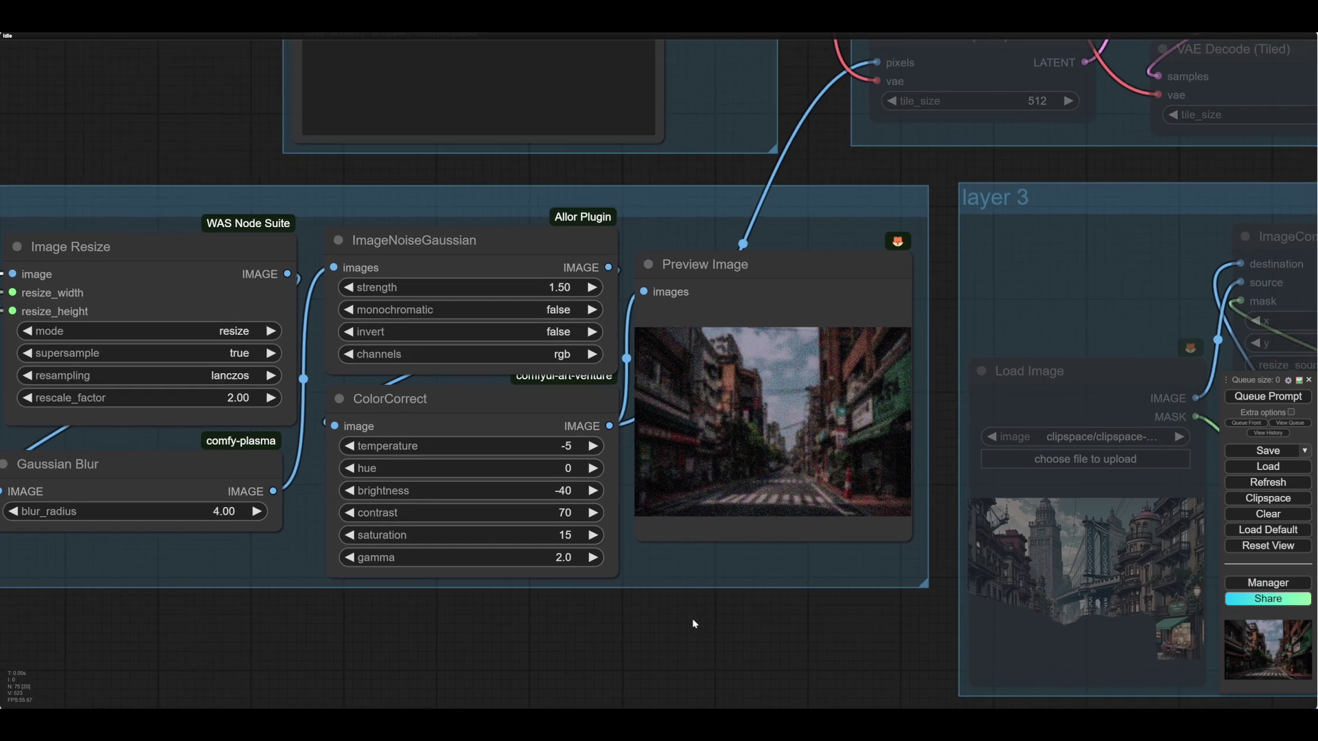
pyautogui.scroll(-2, 720, 631)
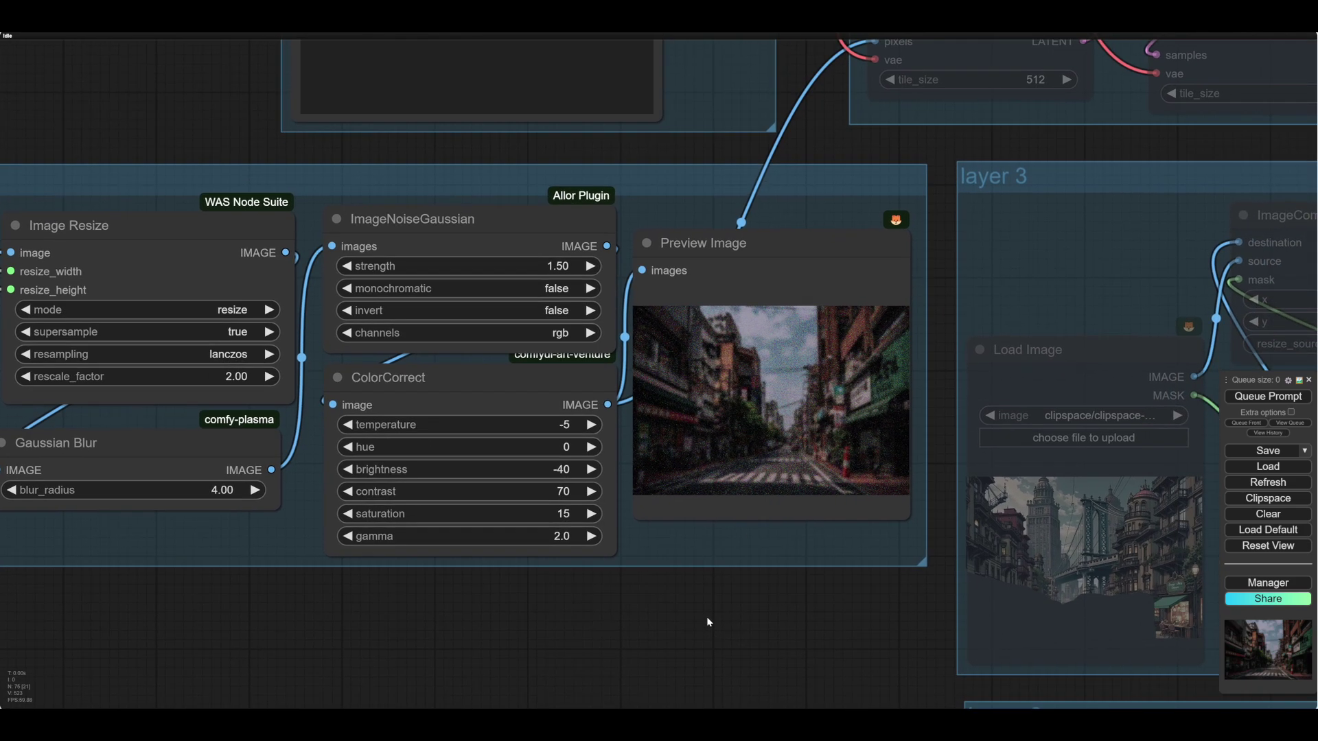
pyautogui.click(590, 491)
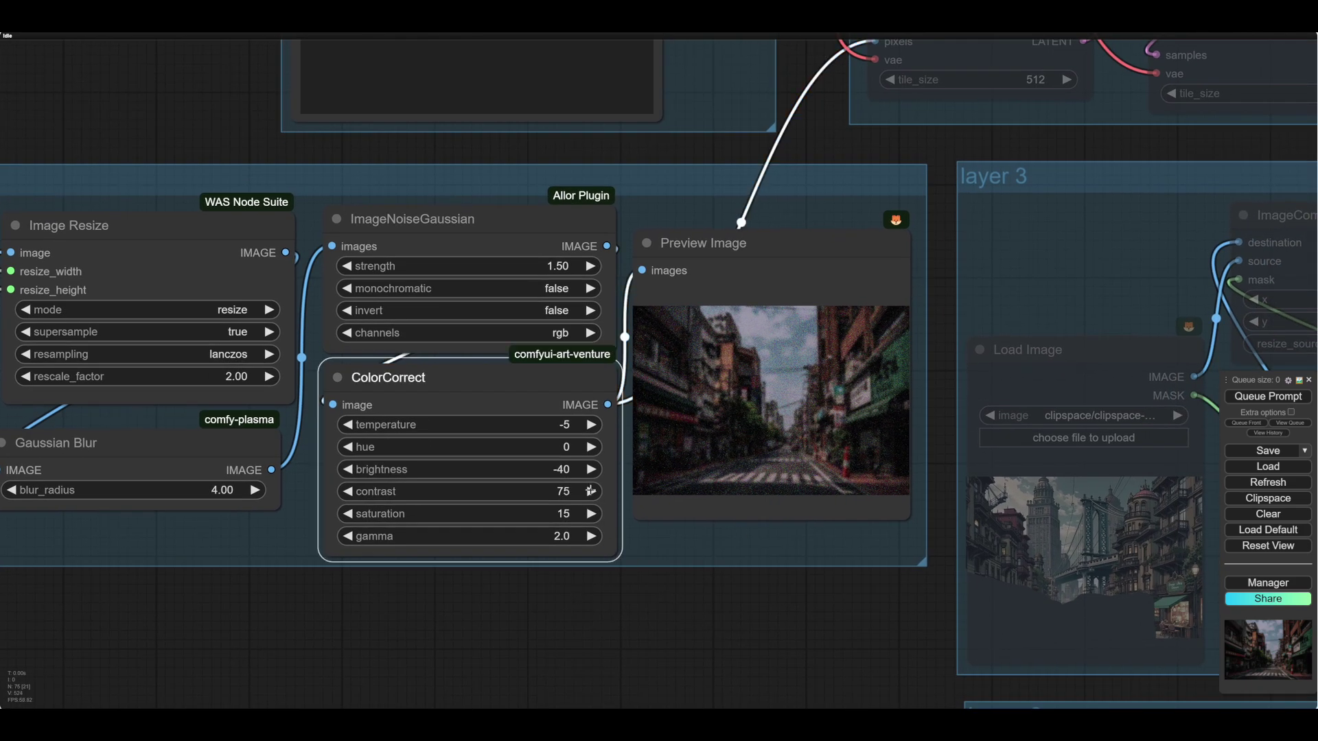
pyautogui.click(591, 470)
pyautogui.moveTo(686, 603); pyautogui.dragTo(627, 618)
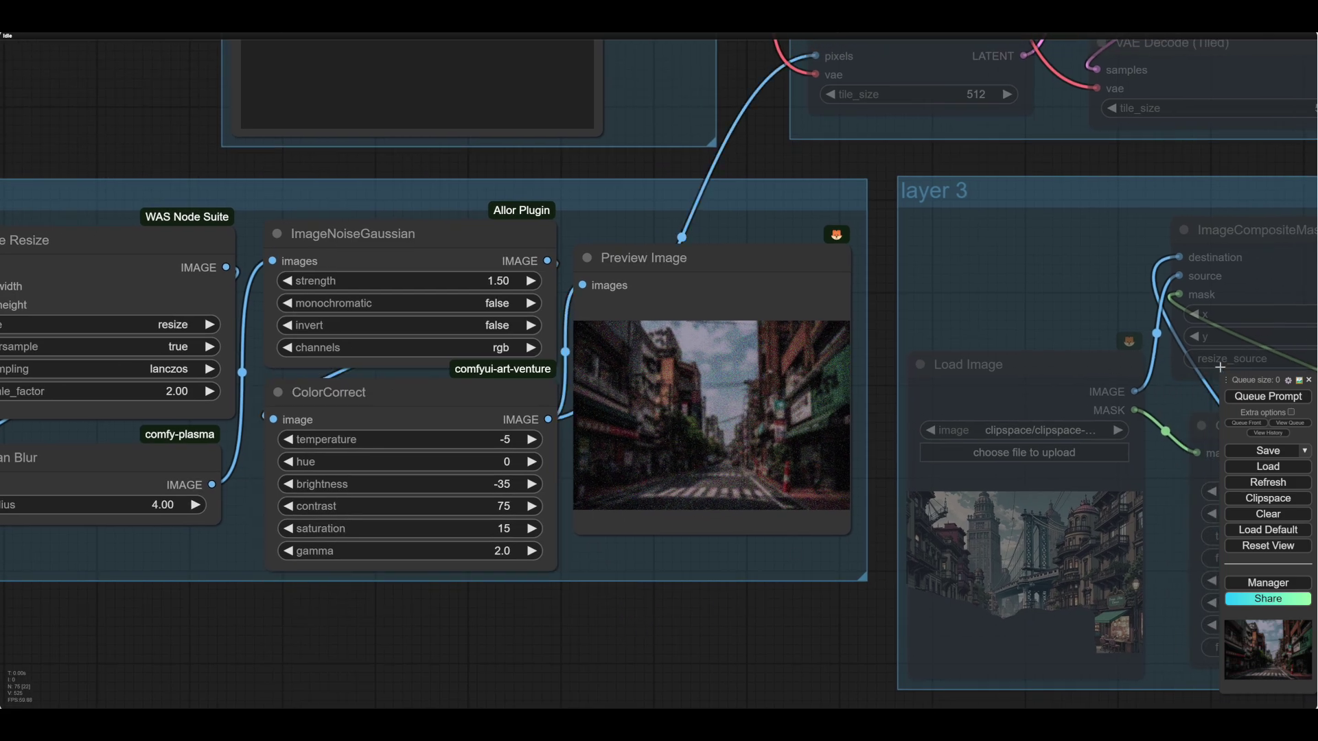
pyautogui.click(1242, 396)
# - Check the text prompt in the Text Multiline node and set the Process group's nodes to Always
pyautogui.moveTo(875, 171); pyautogui.dragTo(1101, 567)
pyautogui.scroll(5, 219, 417)
pyautogui.moveTo(237, 413); pyautogui.dragTo(110, 329)
pyautogui.moveTo(225, 347); pyautogui.dragTo(169, 355)
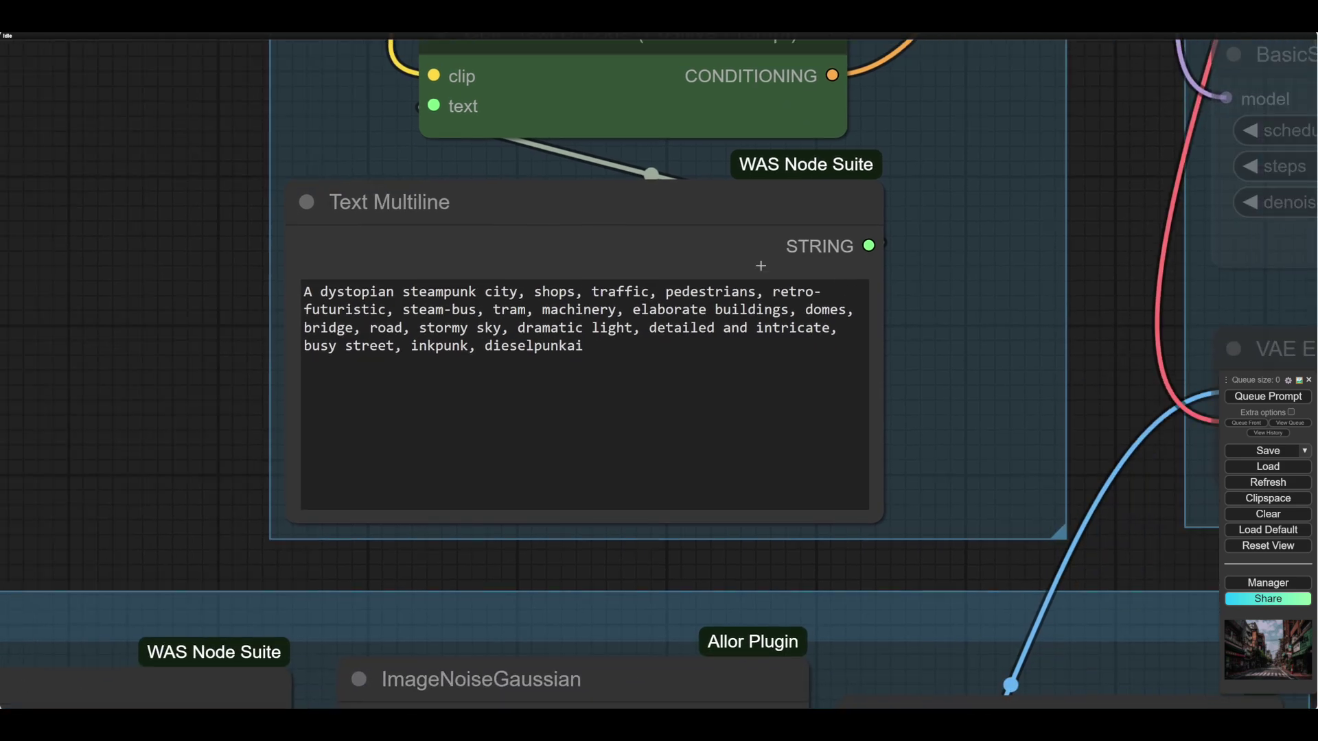
pyautogui.scroll(-5, 1126, 318)
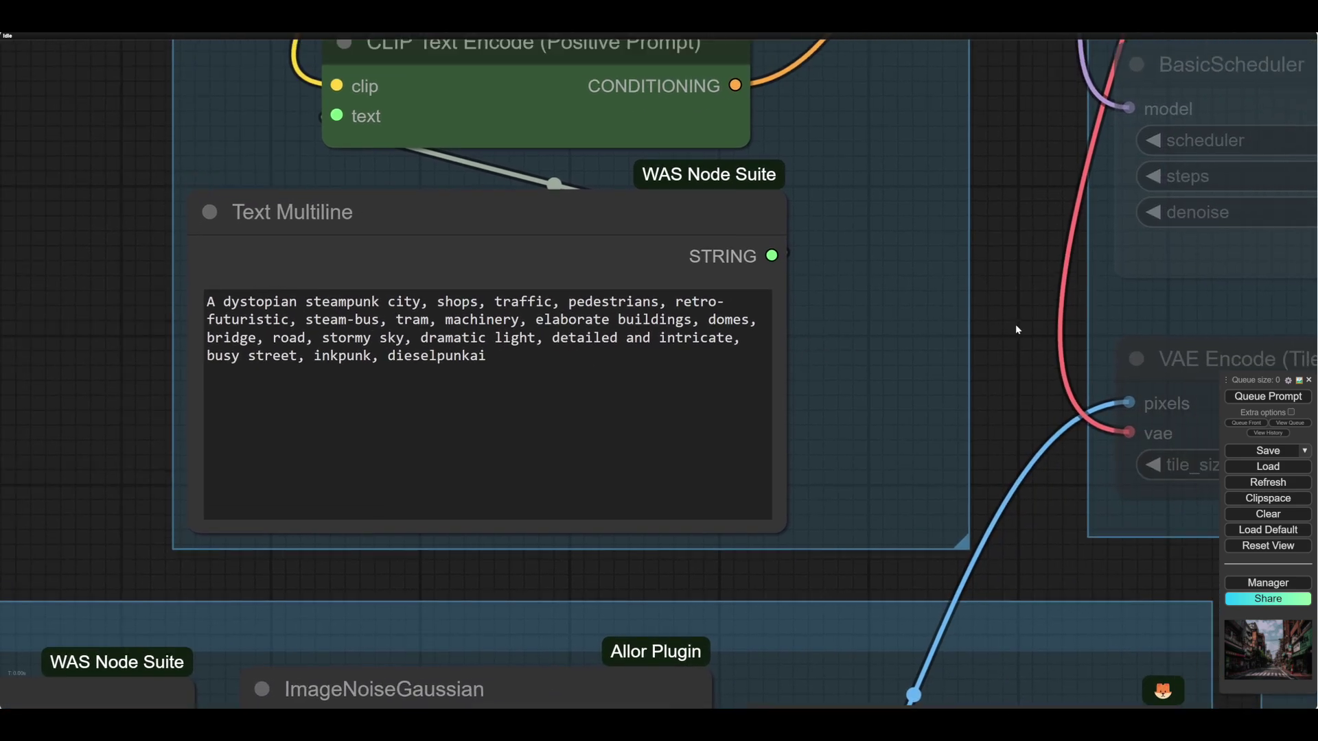
pyautogui.rightClick(661, 424)
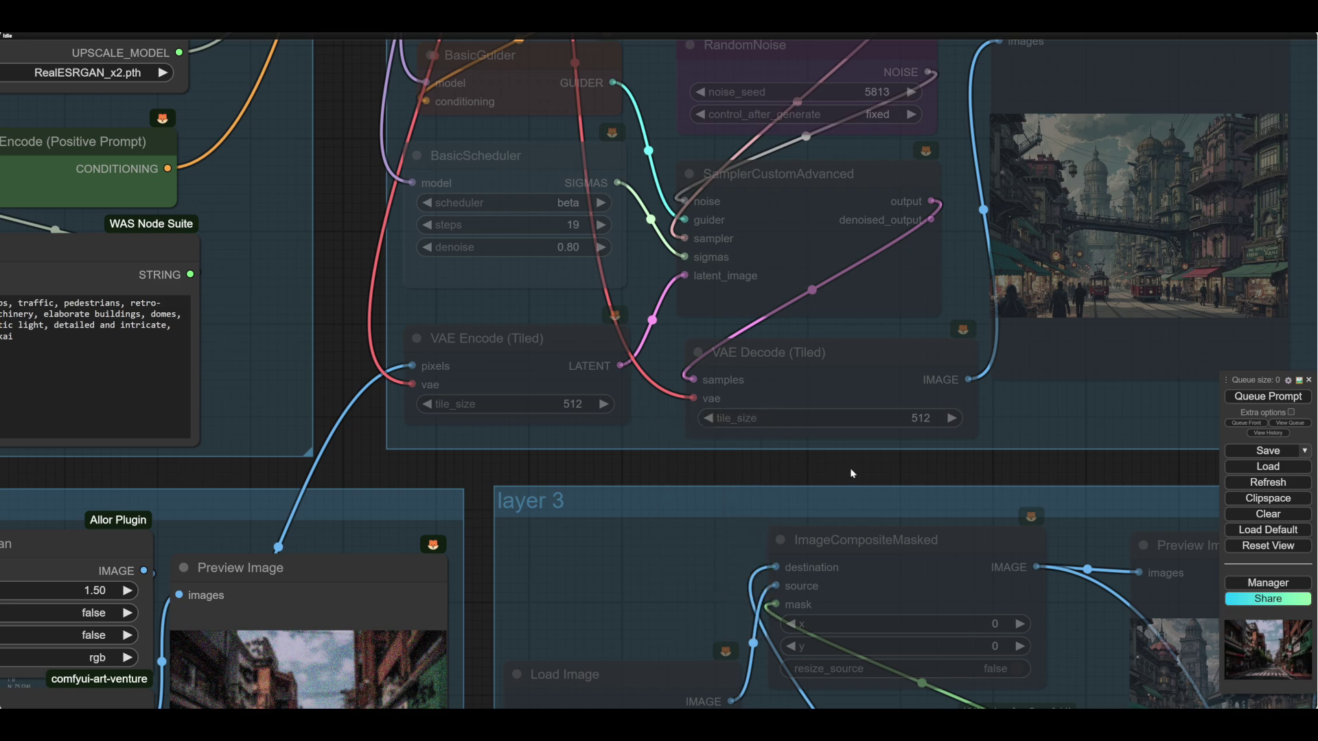
pyautogui.rightClick(671, 430)
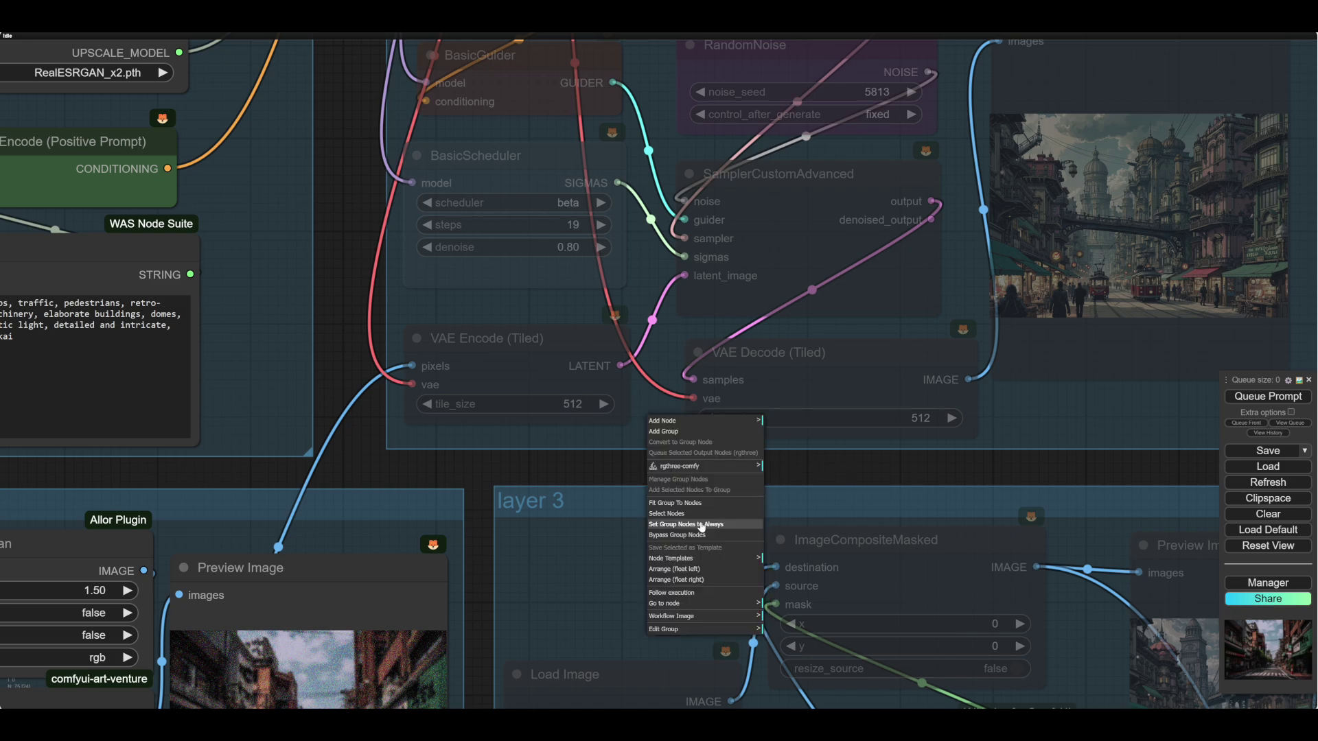
pyautogui.click(701, 527)
# - Set the Process group's BasicScheduler denoise to 0.75 and queue the prompt
pyautogui.scroll(-3, 793, 477)
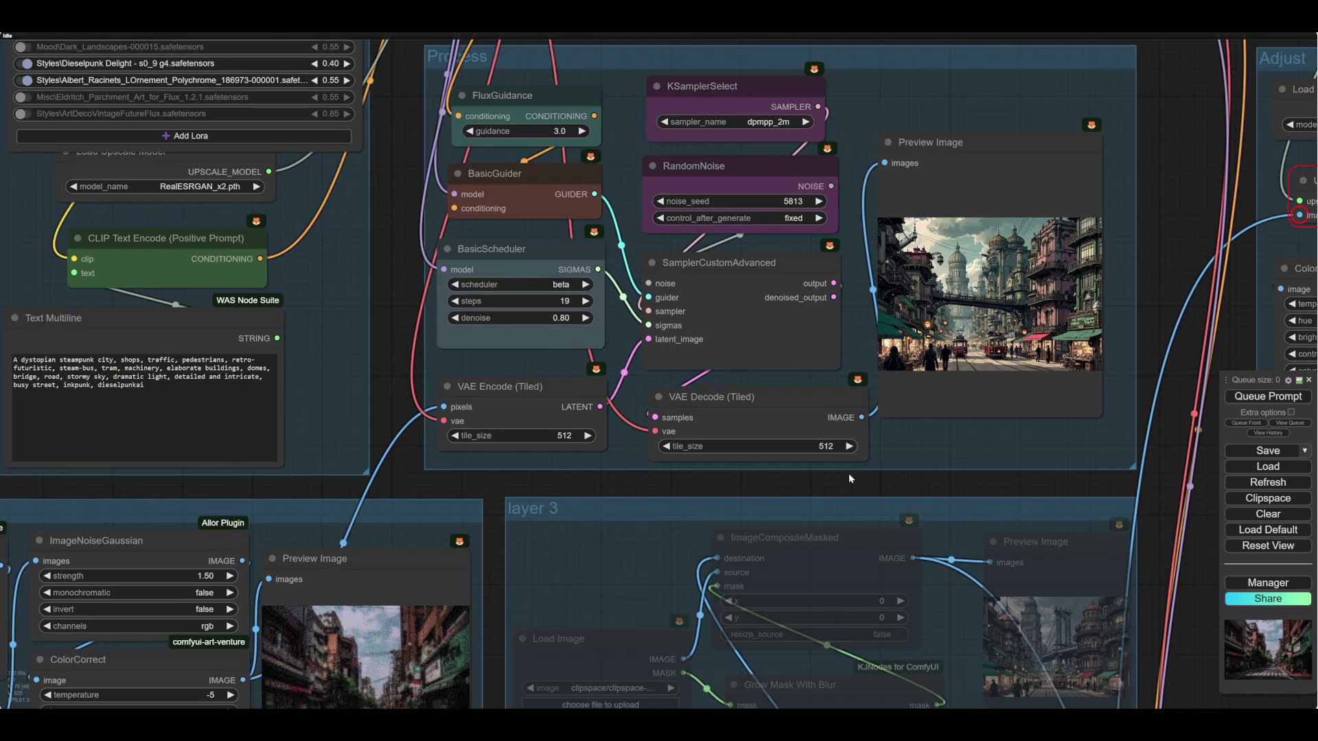
pyautogui.click(456, 318)
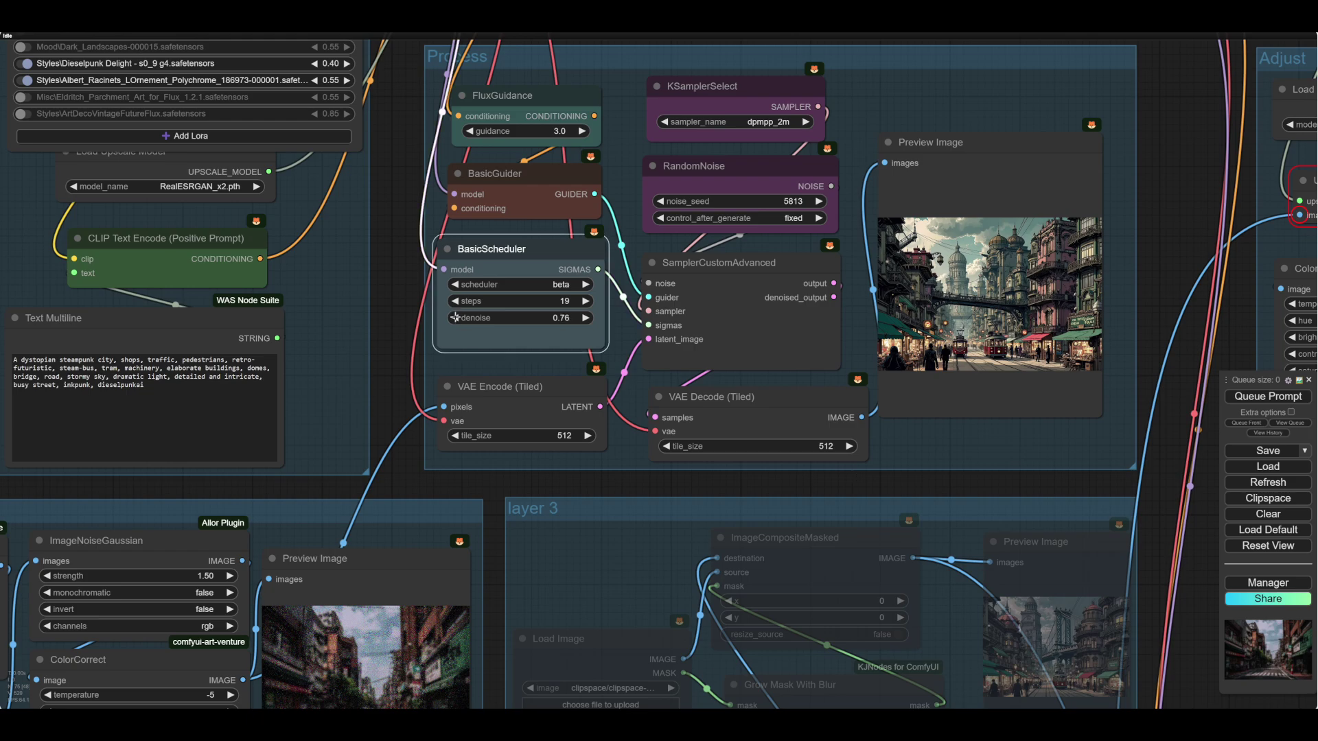
pyautogui.moveTo(556, 485); pyautogui.dragTo(652, 382)
pyautogui.moveTo(748, 393); pyautogui.dragTo(526, 482)
pyautogui.click(1261, 397)
# - Set the nodes of the Adjust group to Never
pyautogui.moveTo(898, 460); pyautogui.dragTo(1001, 332)
pyautogui.moveTo(817, 340); pyautogui.dragTo(589, 488)
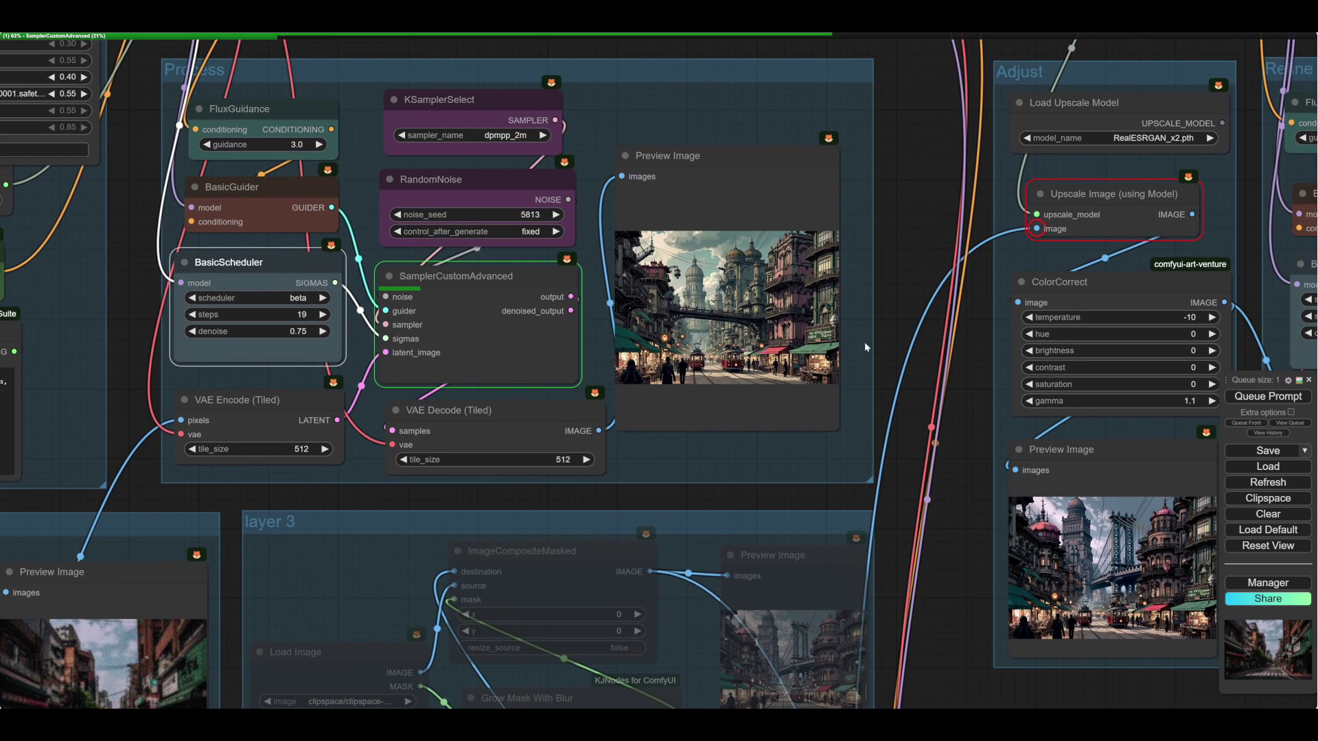
pyautogui.scroll(4, 895, 301)
pyautogui.moveTo(895, 301); pyautogui.dragTo(1039, 345)
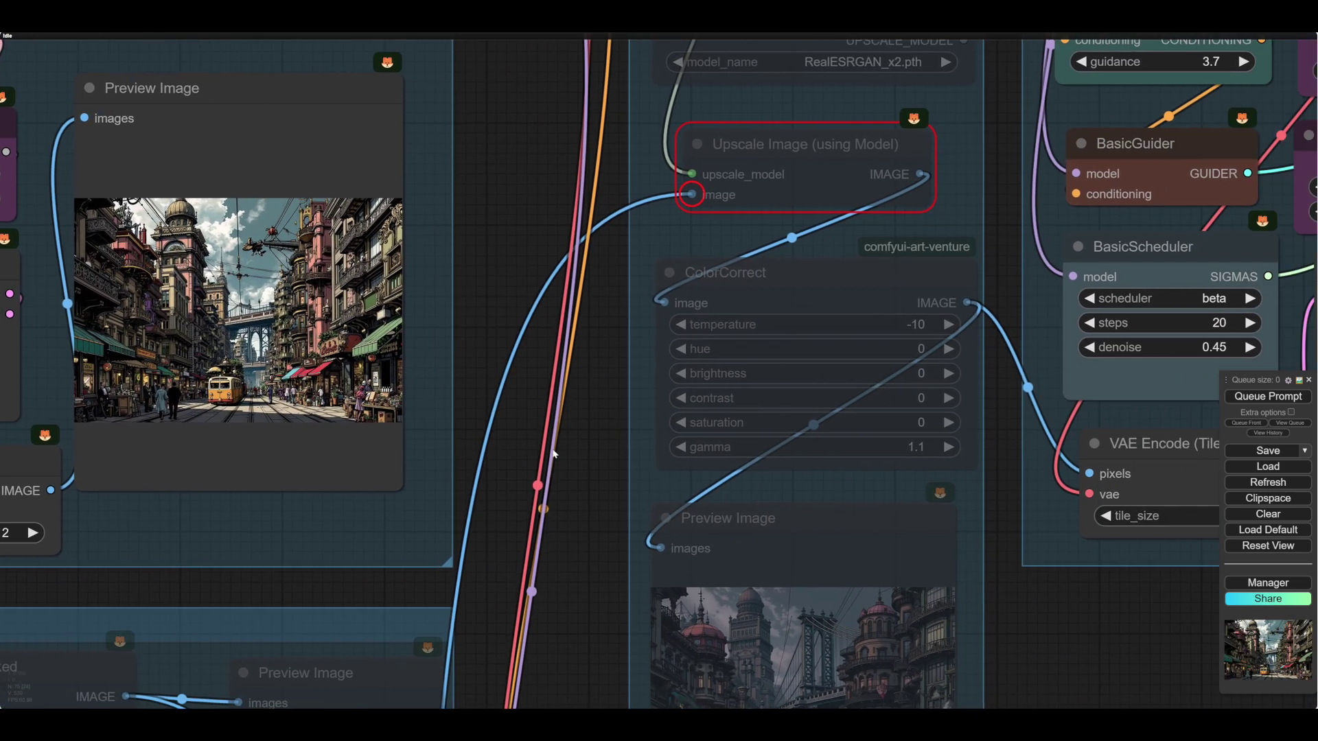
pyautogui.moveTo(995, 352); pyautogui.dragTo(966, 352)
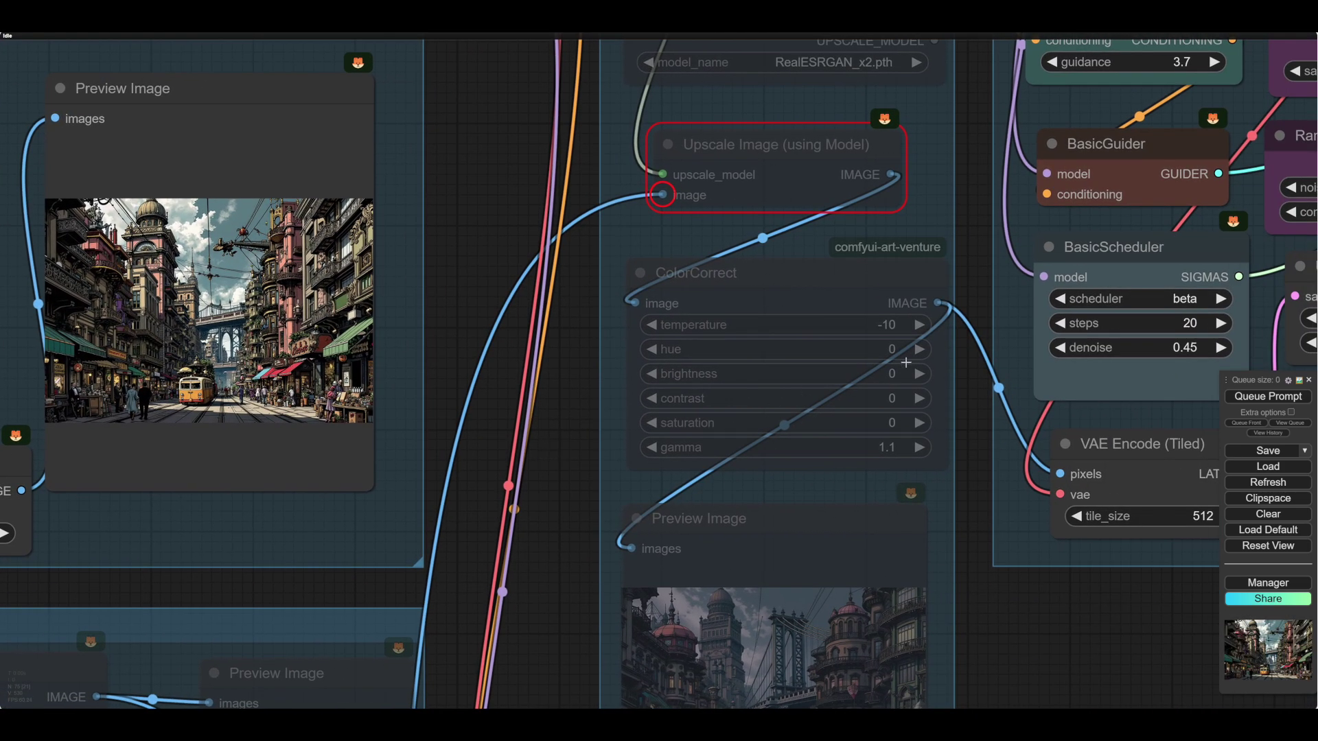
pyautogui.rightClick(1028, 318)
pyautogui.click(1106, 359)
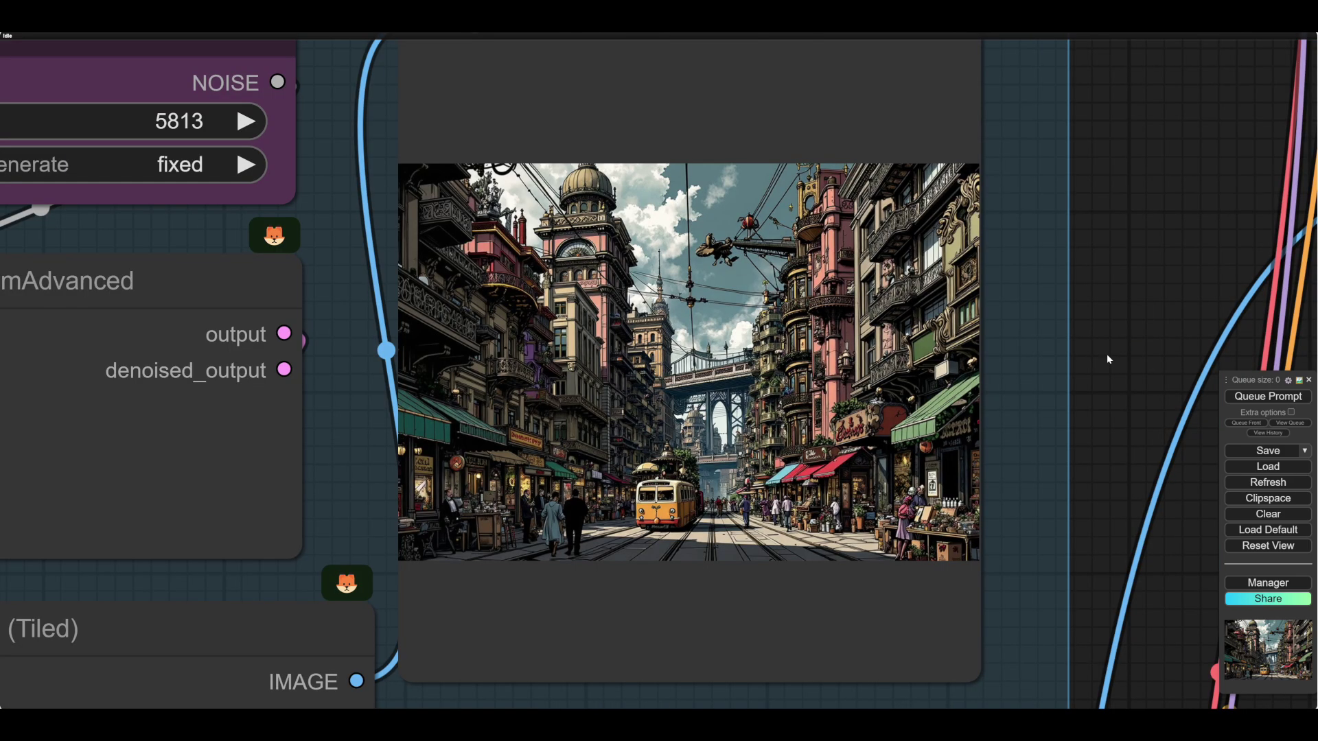
# - Set the RandomNoise node's noise_seed to 5814 and queue the prompt for another variation
pyautogui.scroll(-6, 1107, 358)
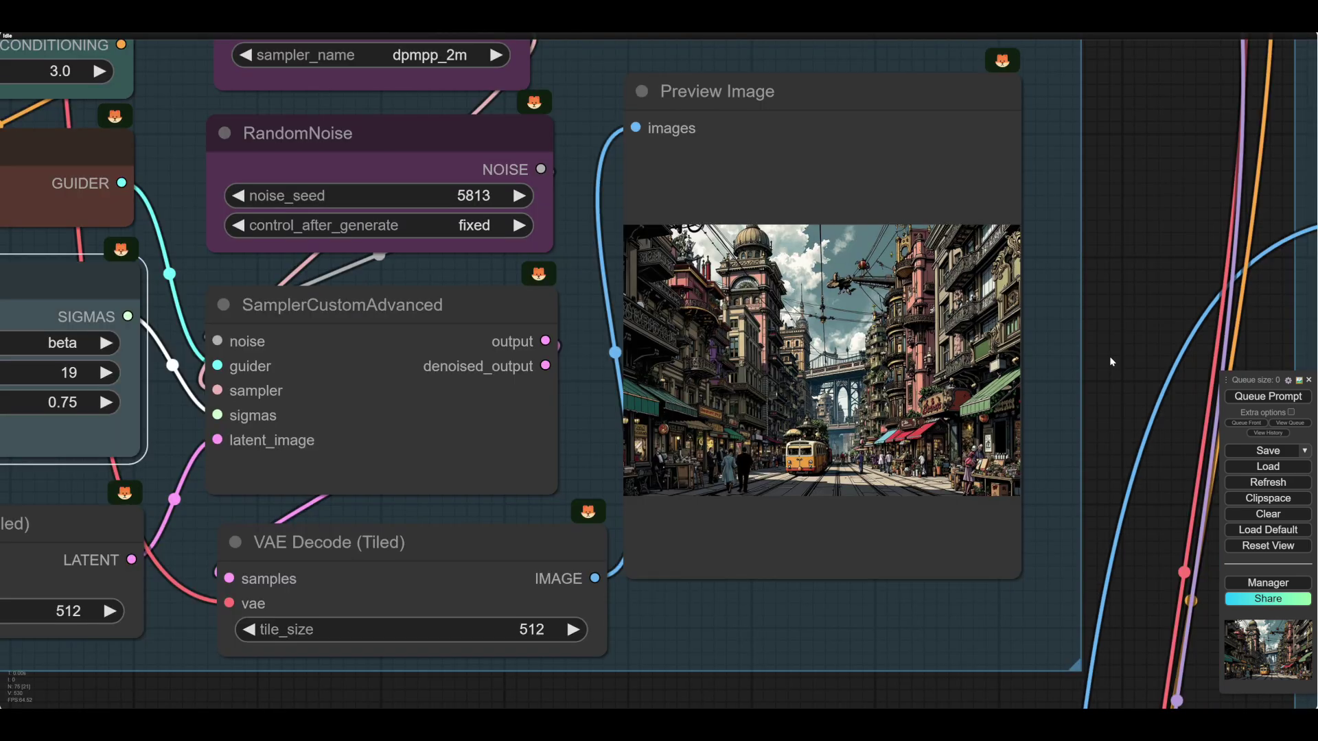
pyautogui.scroll(-1, 1112, 375)
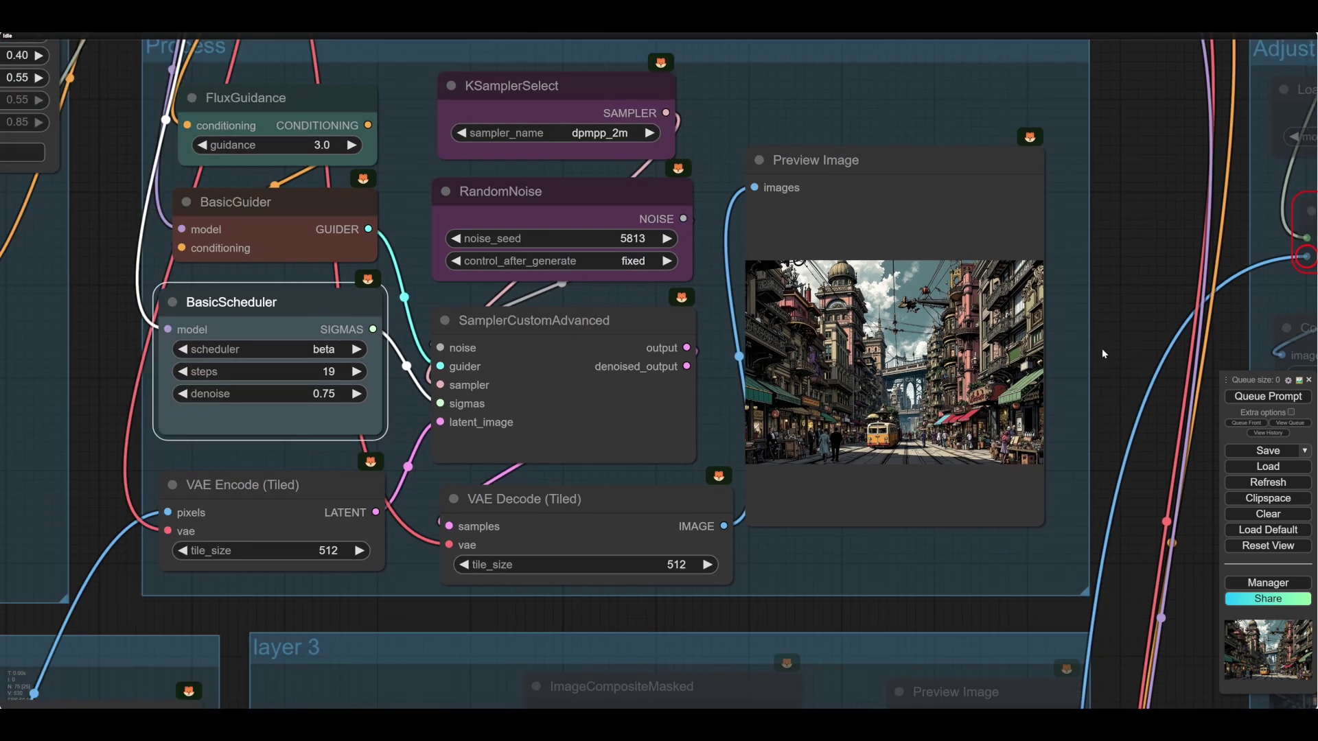
pyautogui.scroll(3, 1102, 348)
pyautogui.click(579, 184)
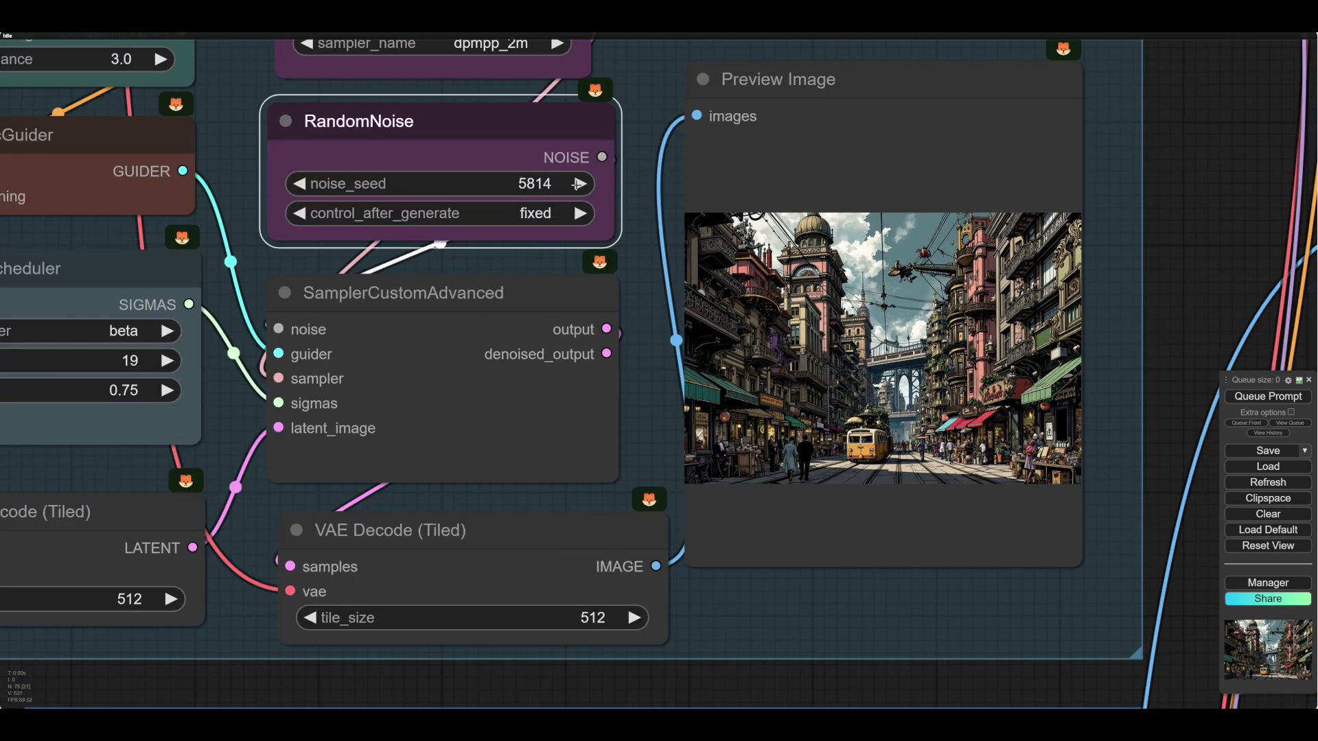
pyautogui.click(1258, 397)
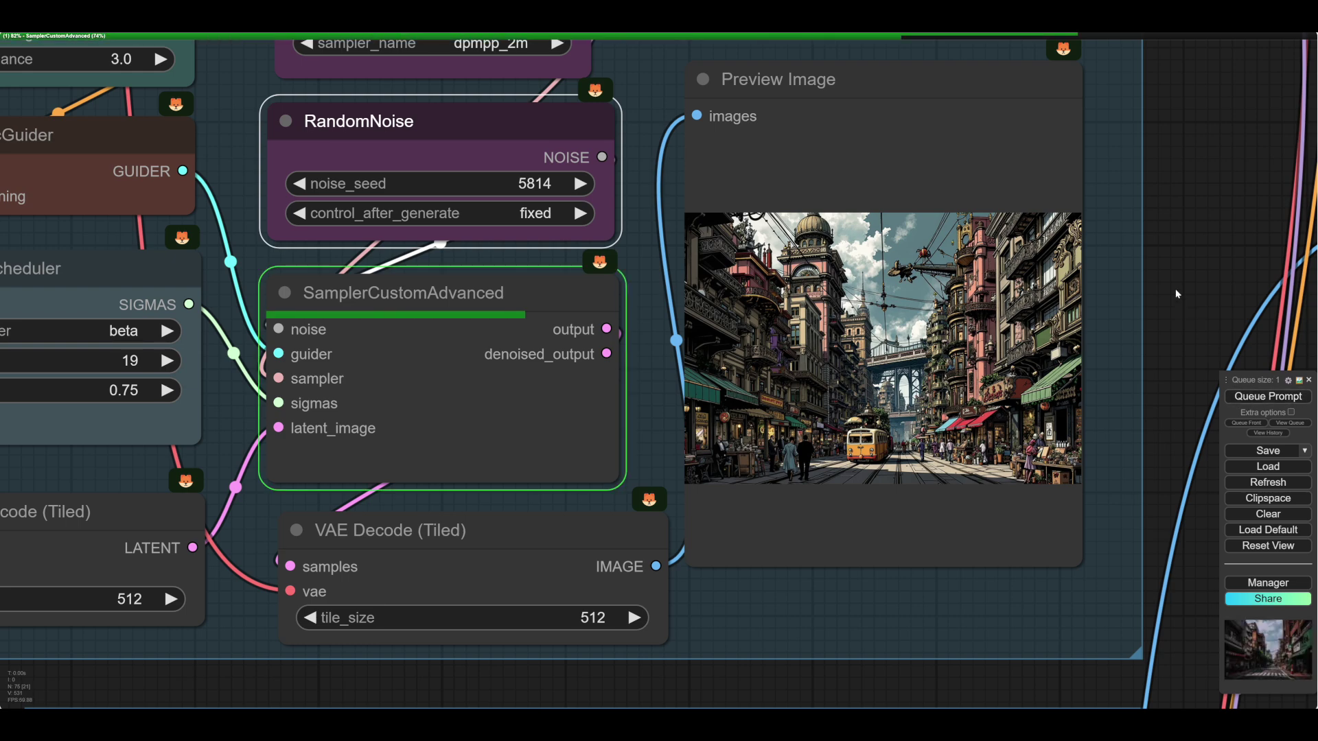
# - Examine the newly generated steampunk street image in the Process group's preview
pyautogui.scroll(5, 988, 392)
pyautogui.scroll(1, 988, 393)
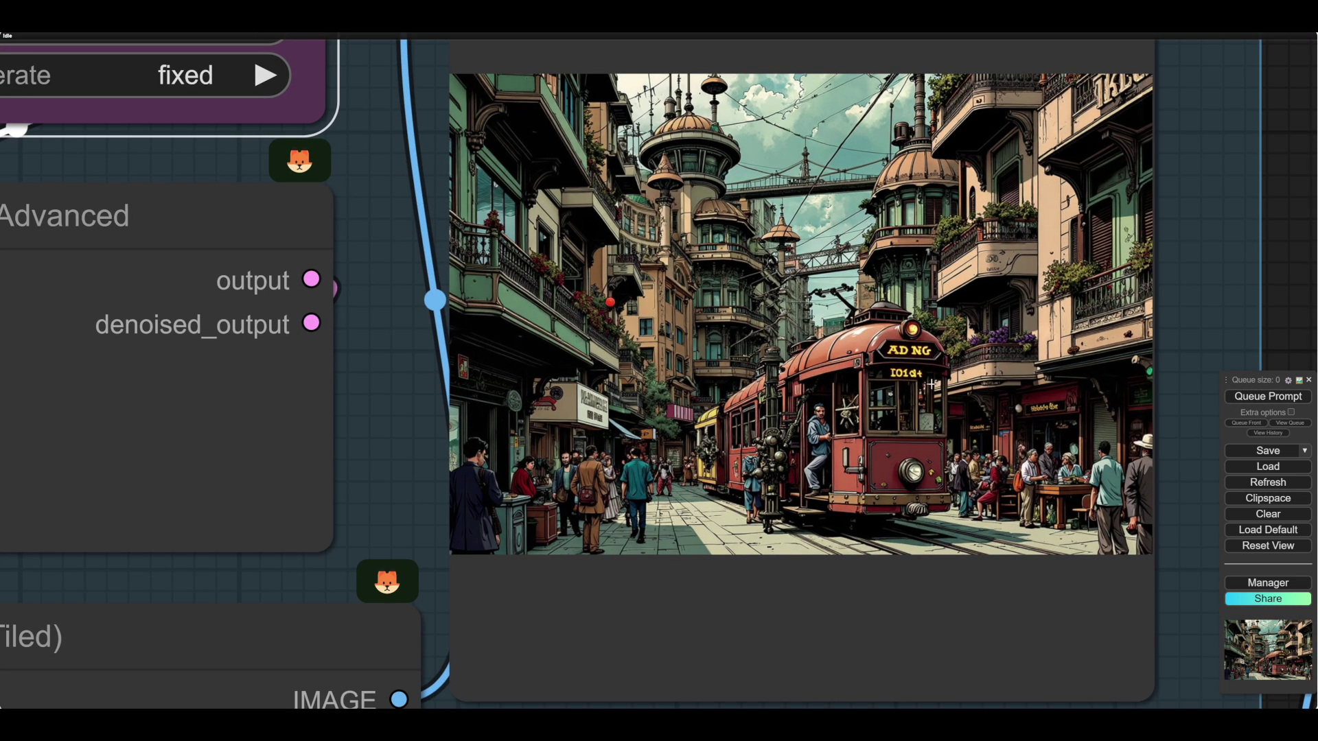
pyautogui.scroll(-1, 927, 384)
pyautogui.scroll(-5, 928, 384)
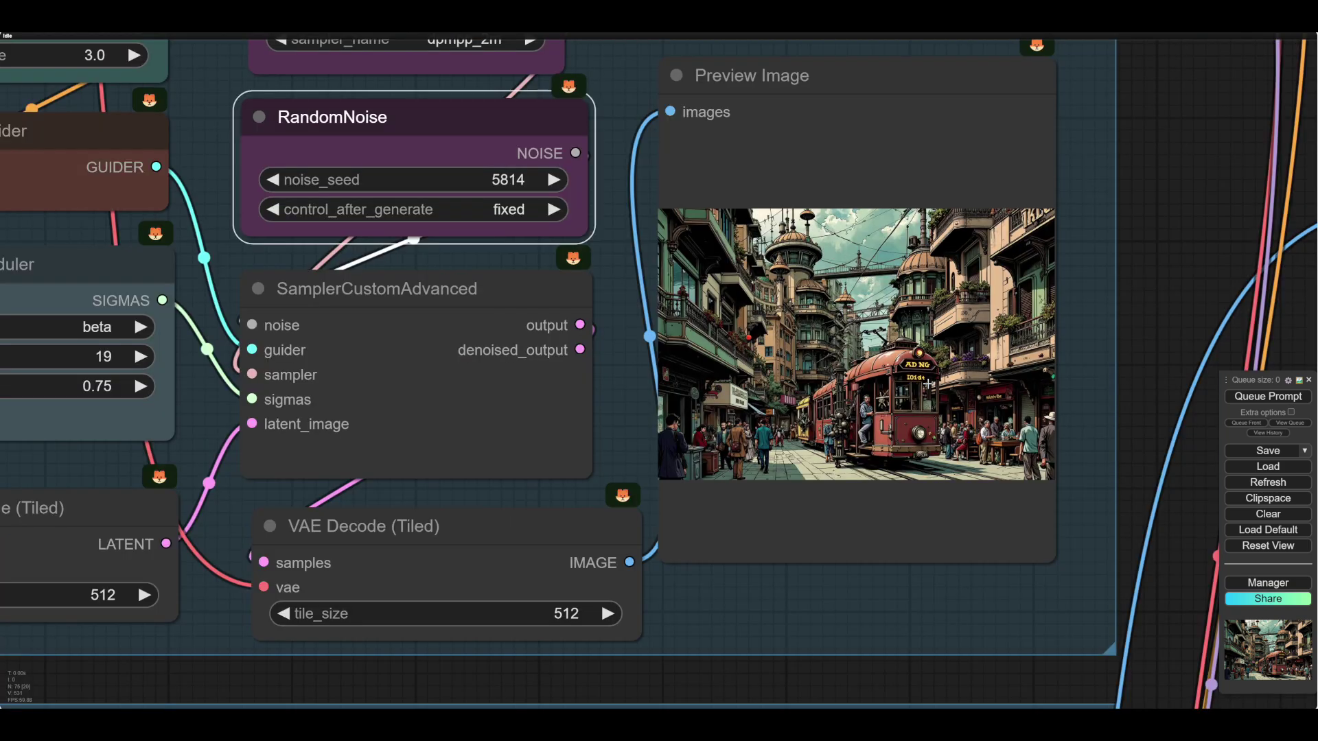
pyautogui.scroll(2, 928, 385)
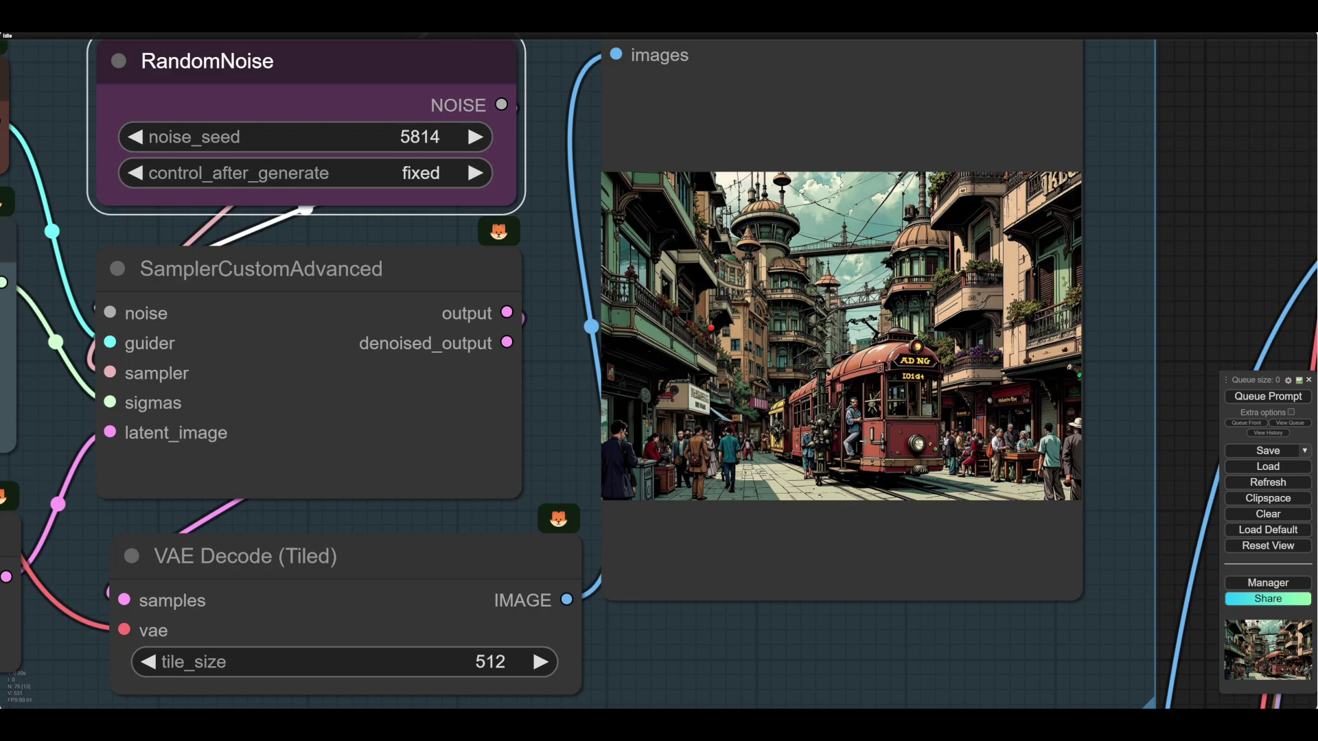
pyautogui.scroll(-1, 868, 422)
pyautogui.scroll(-1, 899, 394)
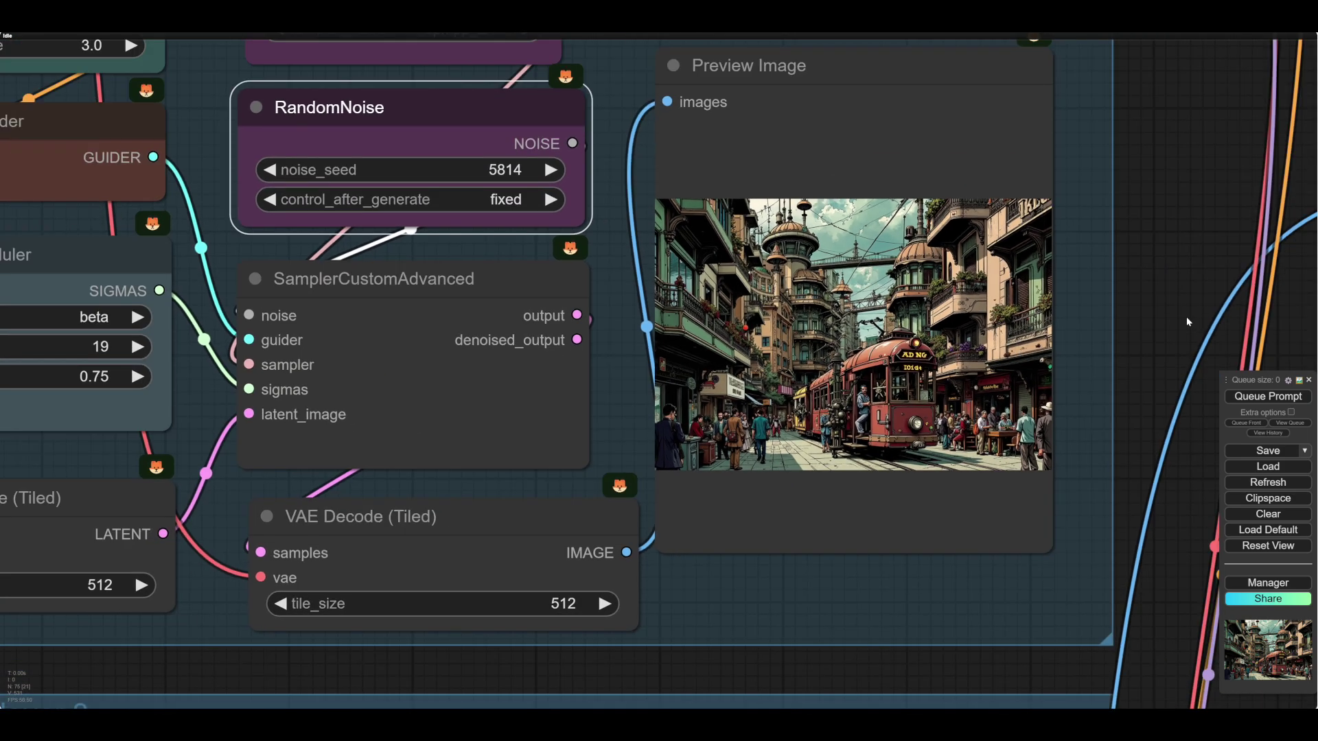
# - Inspect the seed 5814 street variation up close and in context with the Process group's sampling nodes
pyautogui.scroll(-5, 1171, 314)
pyautogui.moveTo(1003, 562); pyautogui.dragTo(930, 556)
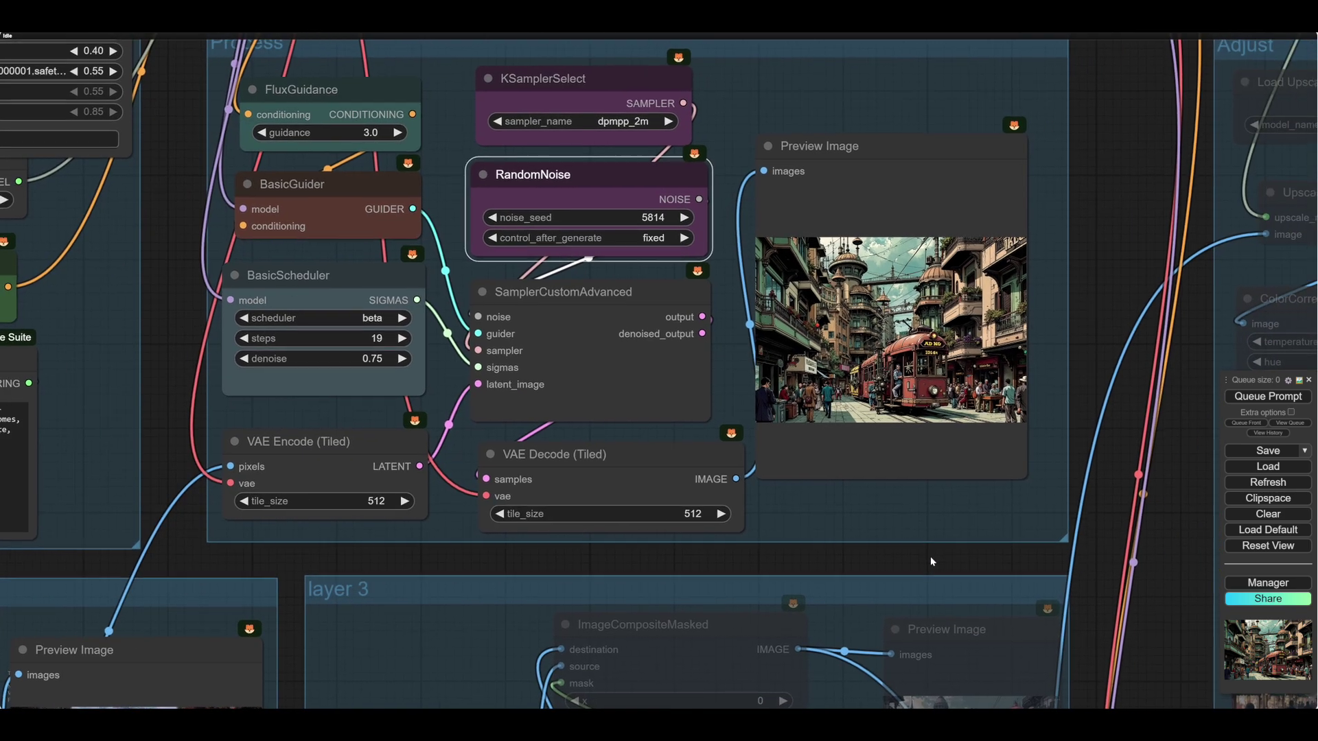
pyautogui.scroll(6, 1101, 357)
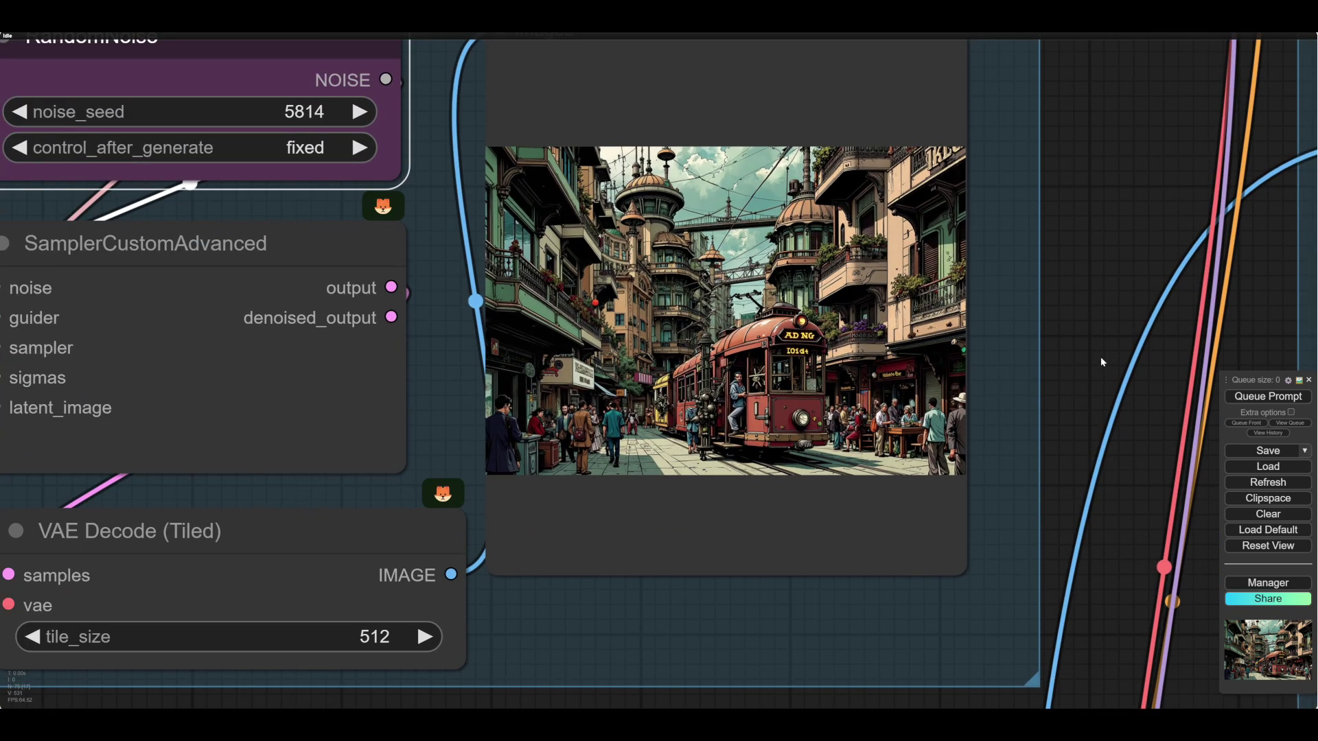
pyautogui.scroll(-1, 1119, 367)
pyautogui.scroll(-2, 1138, 360)
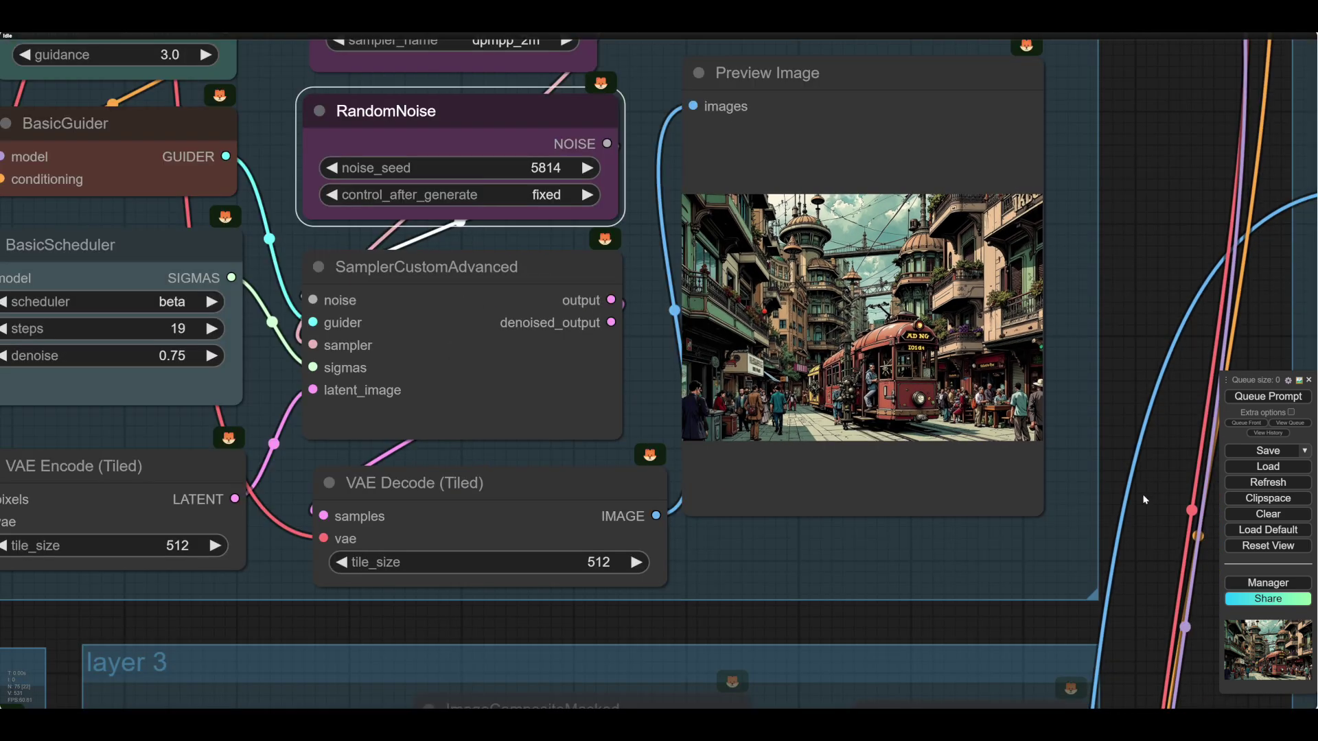
pyautogui.moveTo(1145, 499); pyautogui.dragTo(1155, 480)
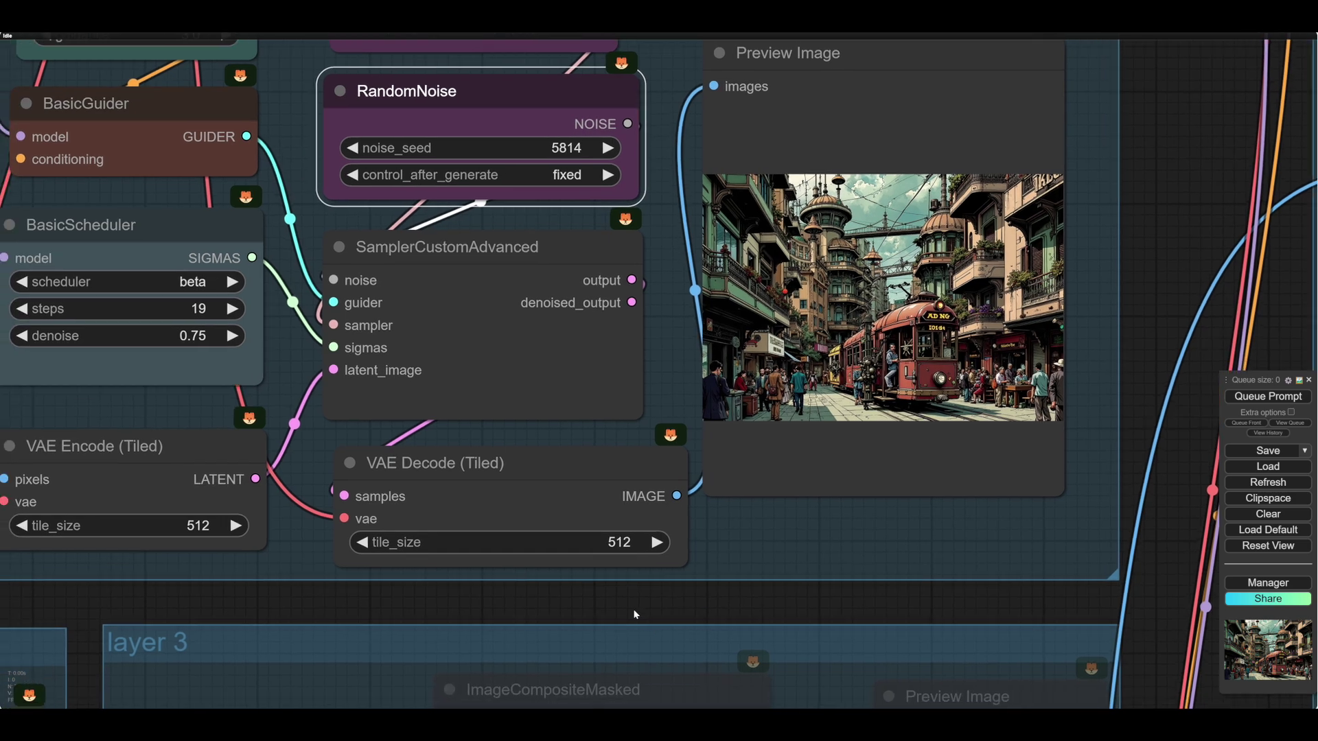
pyautogui.moveTo(636, 615); pyautogui.dragTo(672, 627)
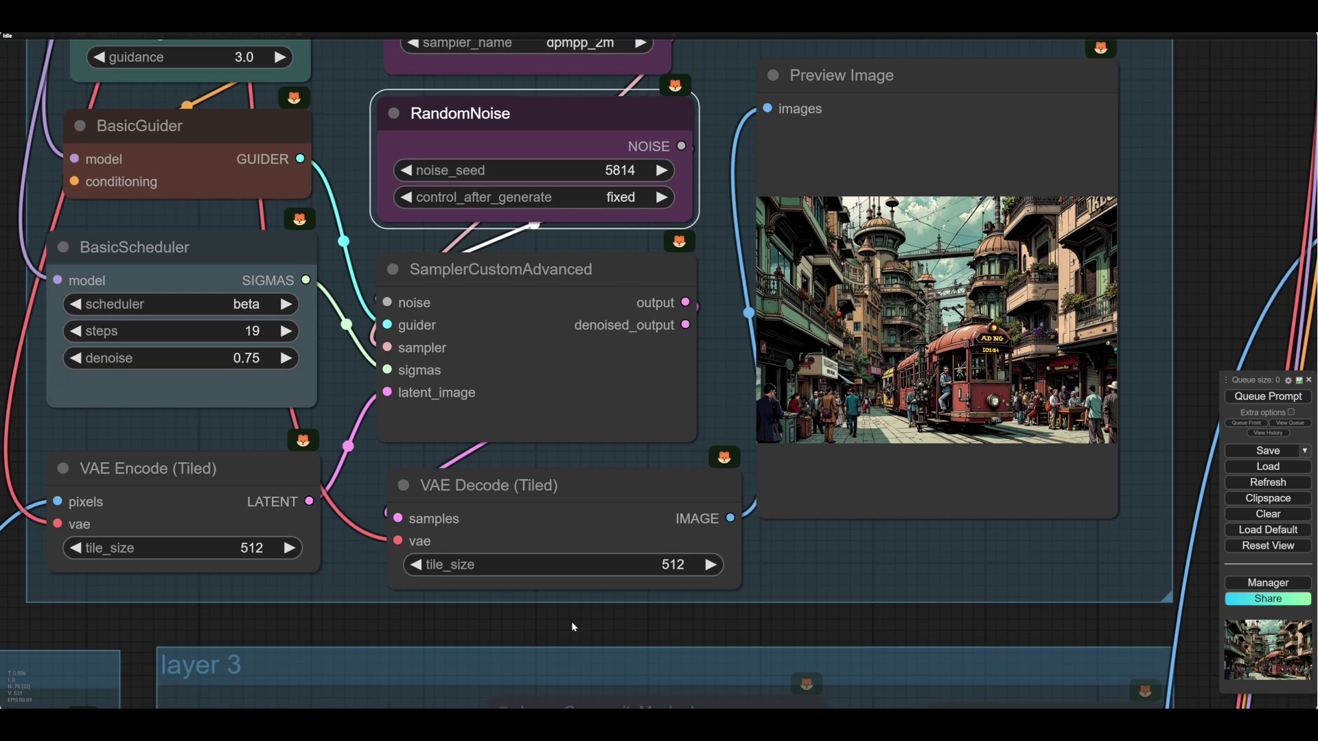
pyautogui.scroll(-3, 571, 621)
pyautogui.moveTo(571, 620); pyautogui.dragTo(545, 633)
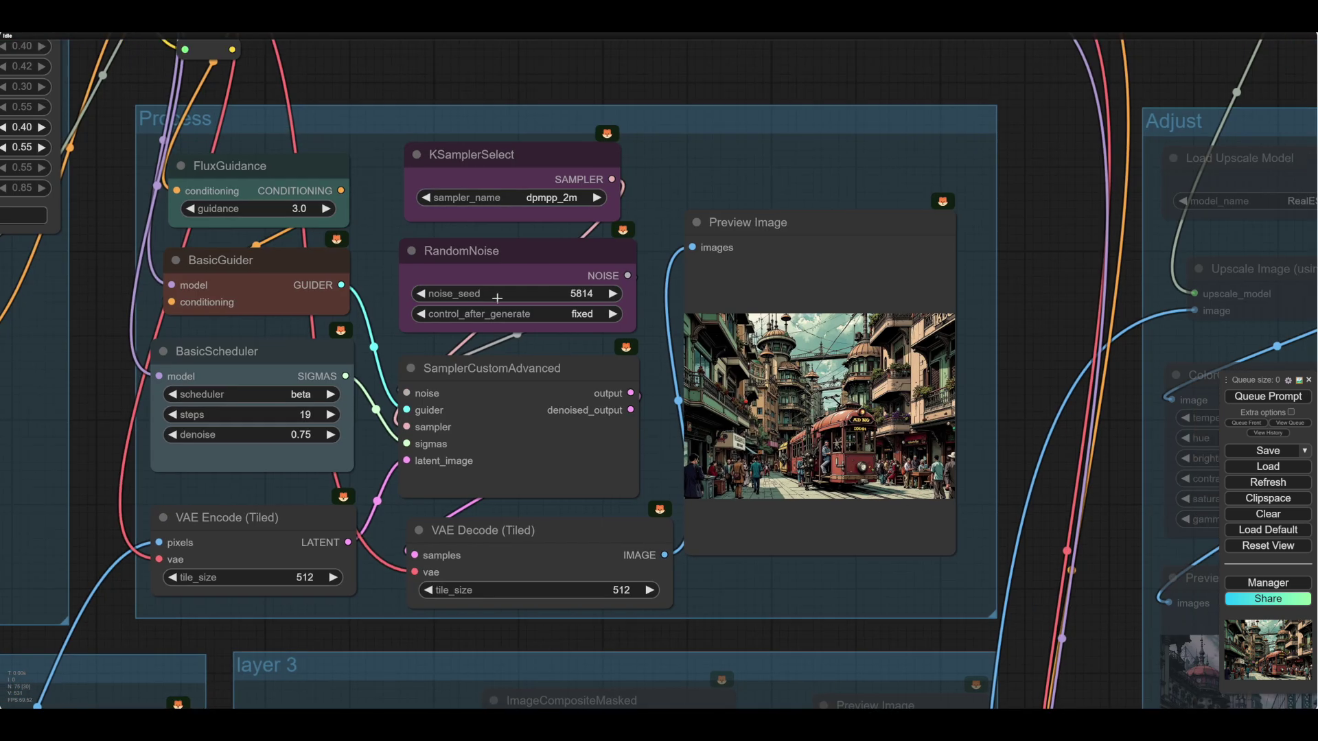
pyautogui.moveTo(1039, 385); pyautogui.dragTo(1063, 364)
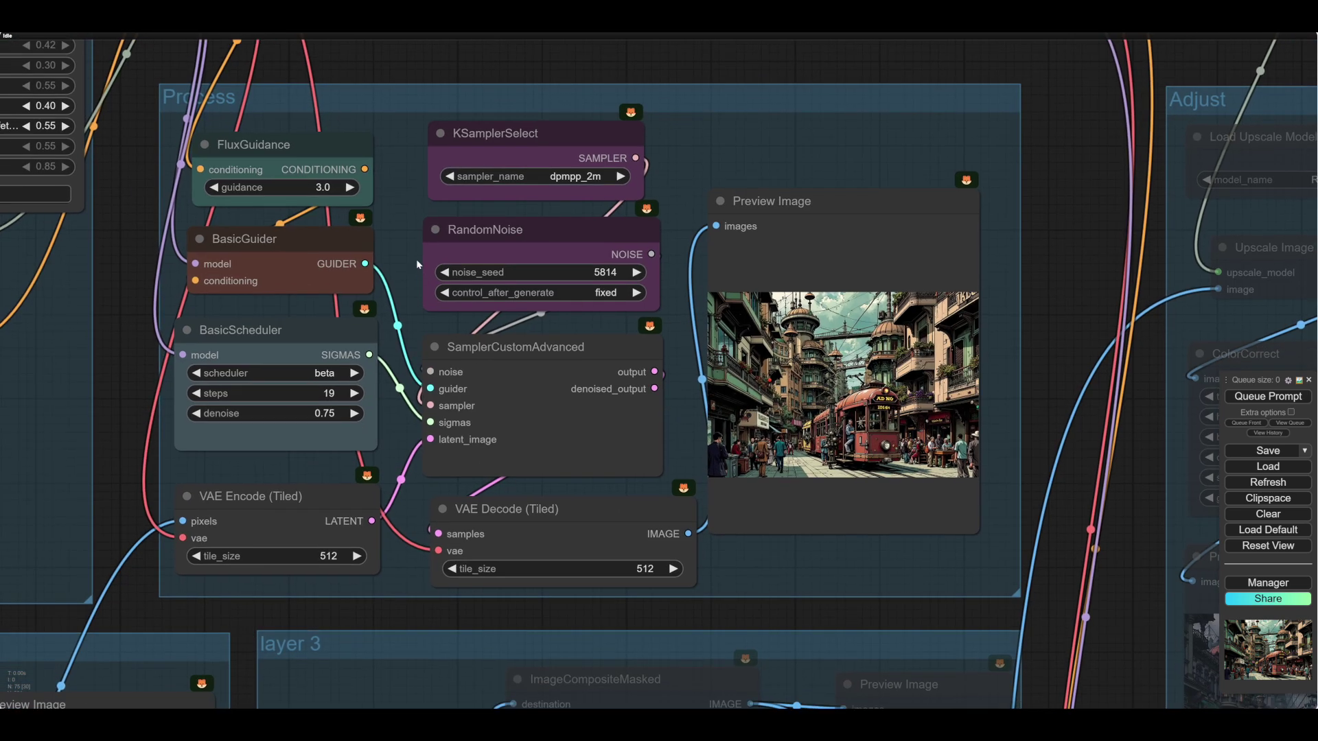
# - Set the FluxGuidance node's guidance to 3.1, queue the prompt and check the regenerated street preview
pyautogui.click(349, 187)
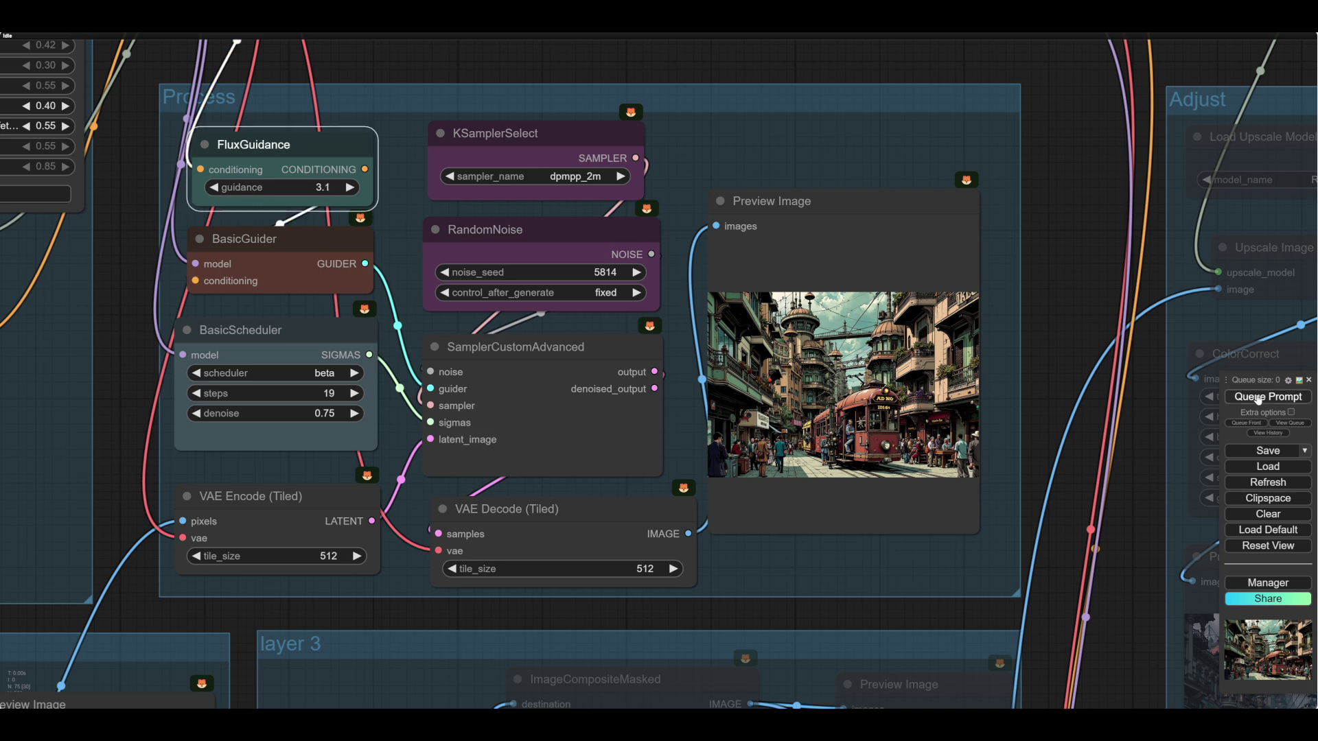
pyautogui.scroll(-5, 1055, 395)
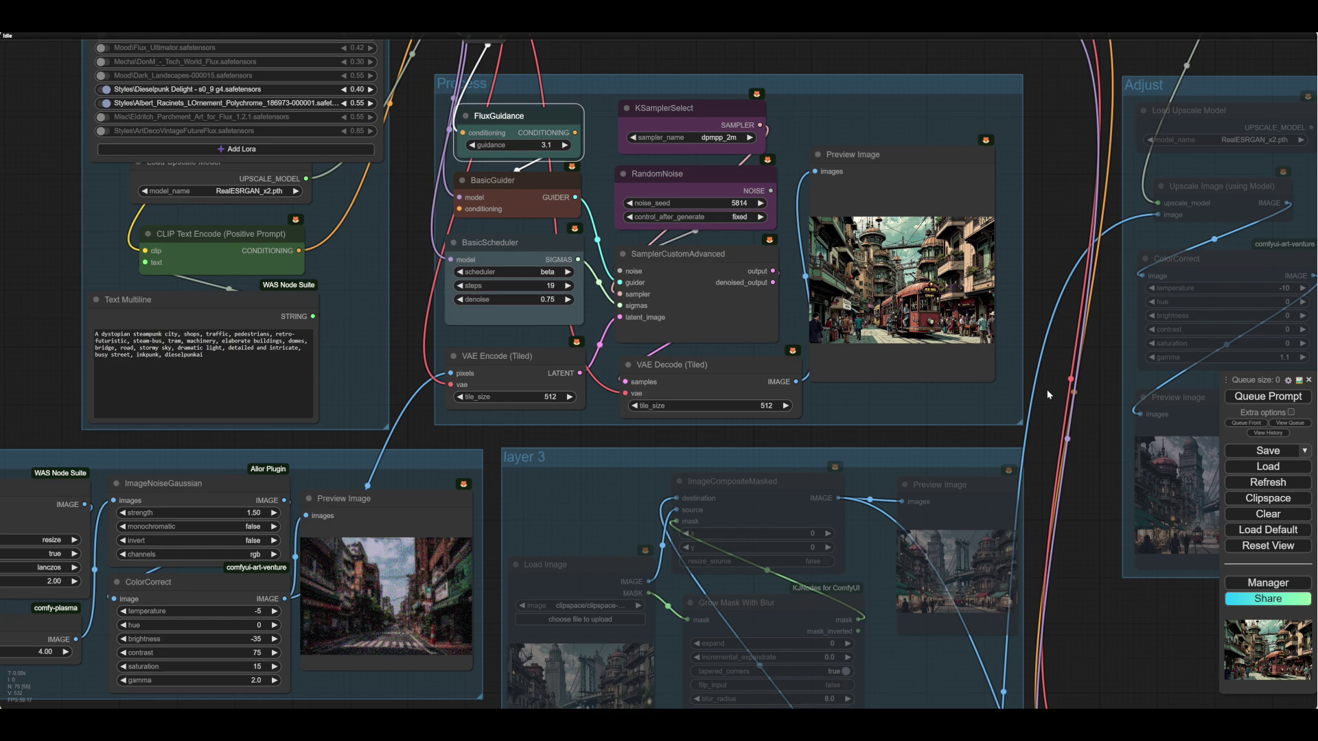
pyautogui.moveTo(1035, 415); pyautogui.dragTo(999, 542)
pyautogui.scroll(6, 839, 449)
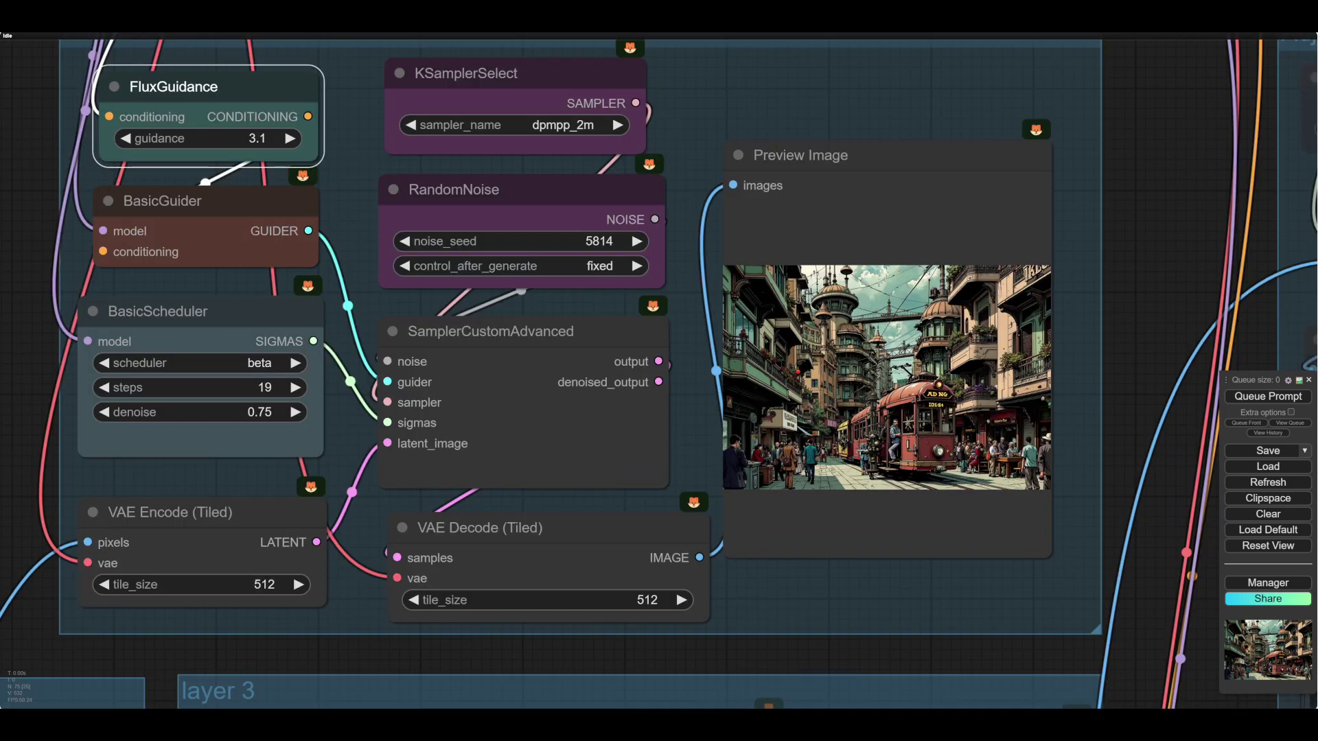
pyautogui.scroll(3, 875, 492)
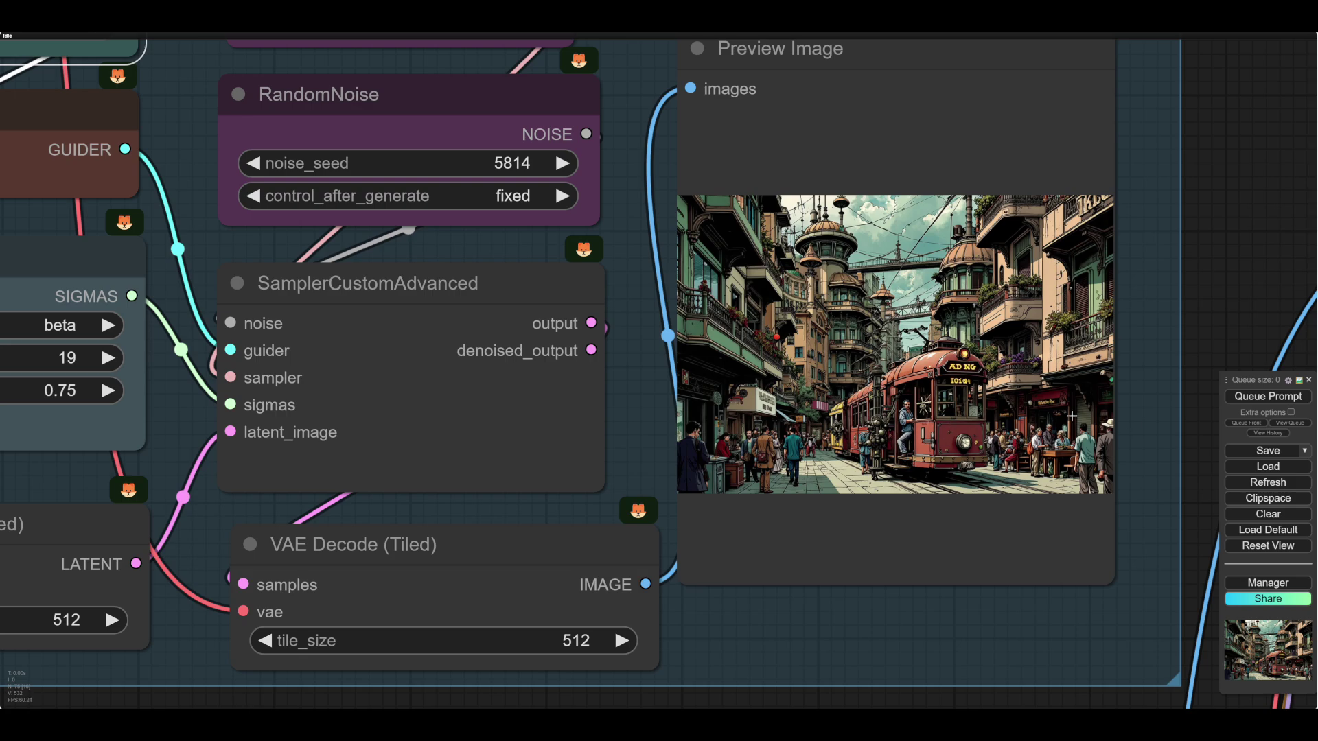
# - Set the nodes of the Layer 1 group to Always
pyautogui.scroll(-8, 1134, 434)
pyautogui.moveTo(1122, 527); pyautogui.dragTo(1155, 254)
pyautogui.moveTo(495, 607); pyautogui.dragTo(539, 209)
pyautogui.moveTo(557, 610); pyautogui.dragTo(332, 200)
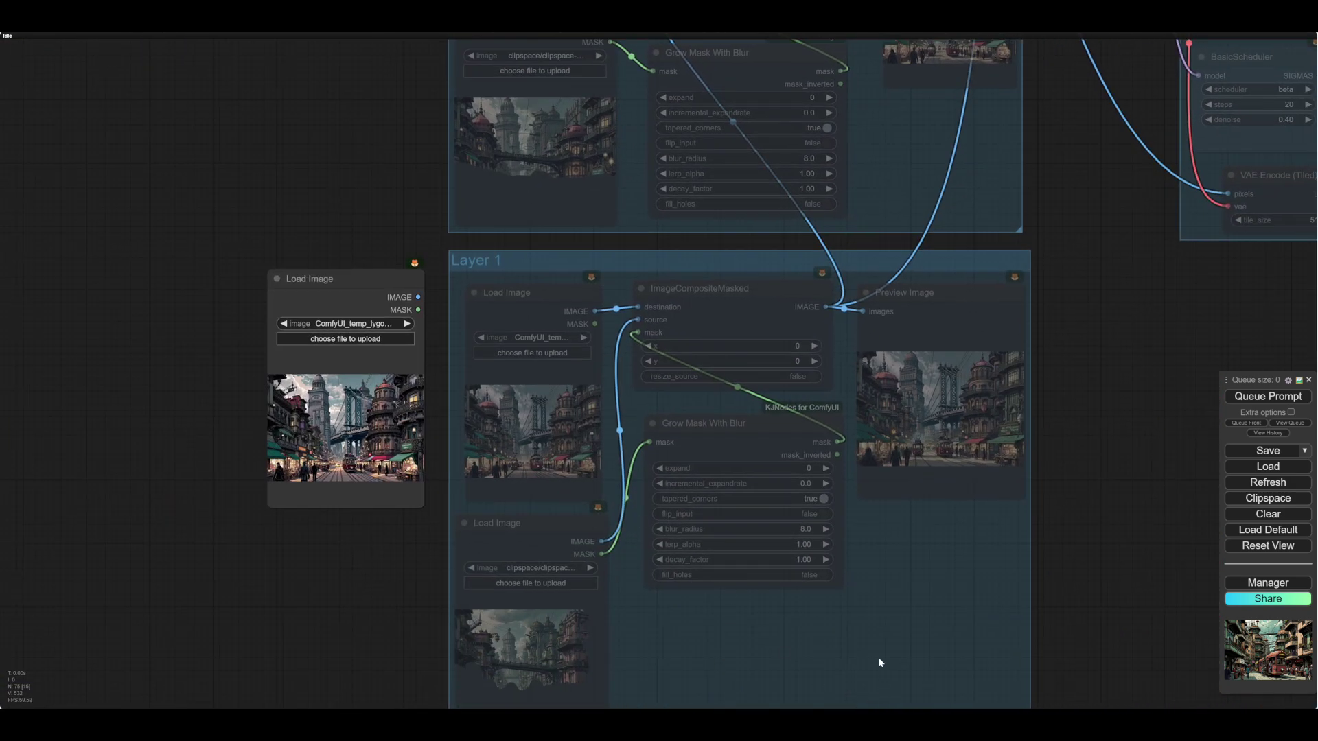
pyautogui.rightClick(925, 621)
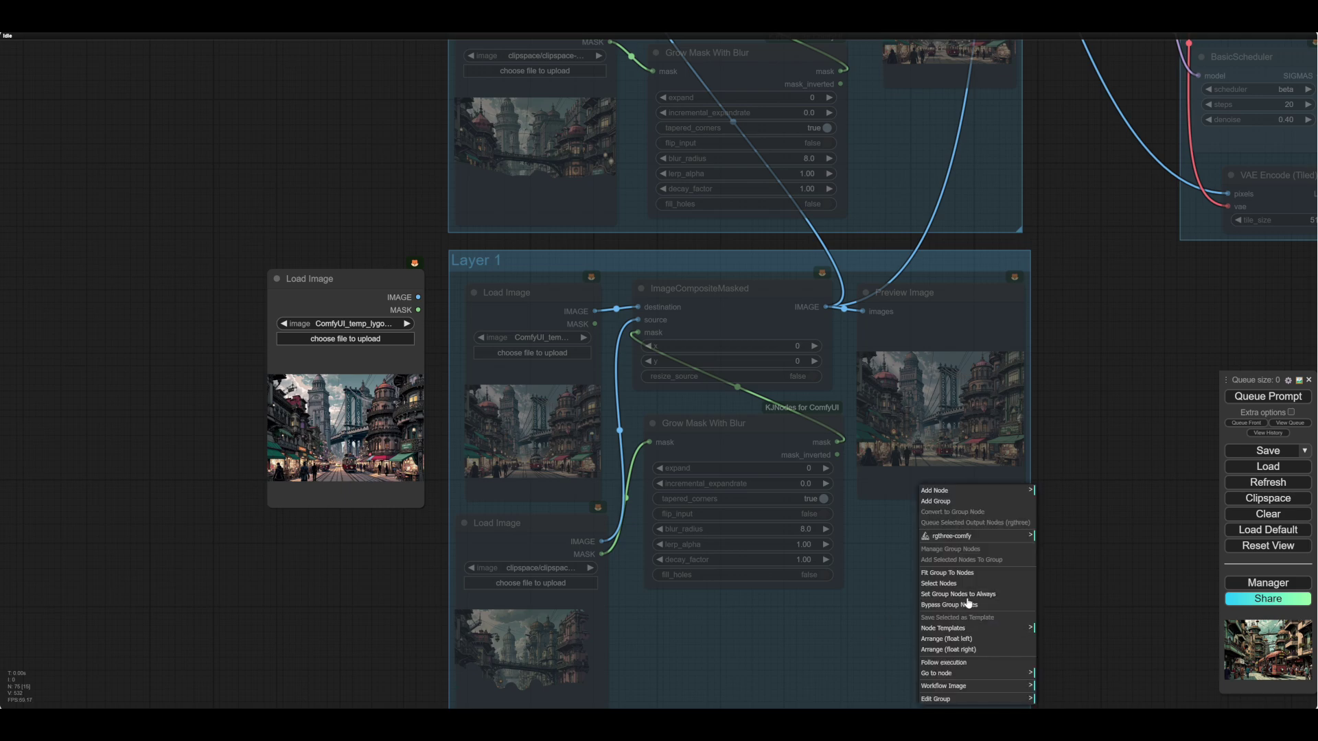
# - Load ComfyUI_temp_mgsas_00002_ from the temp folder into Layer 1's destination Load Image node
pyautogui.click(345, 339)
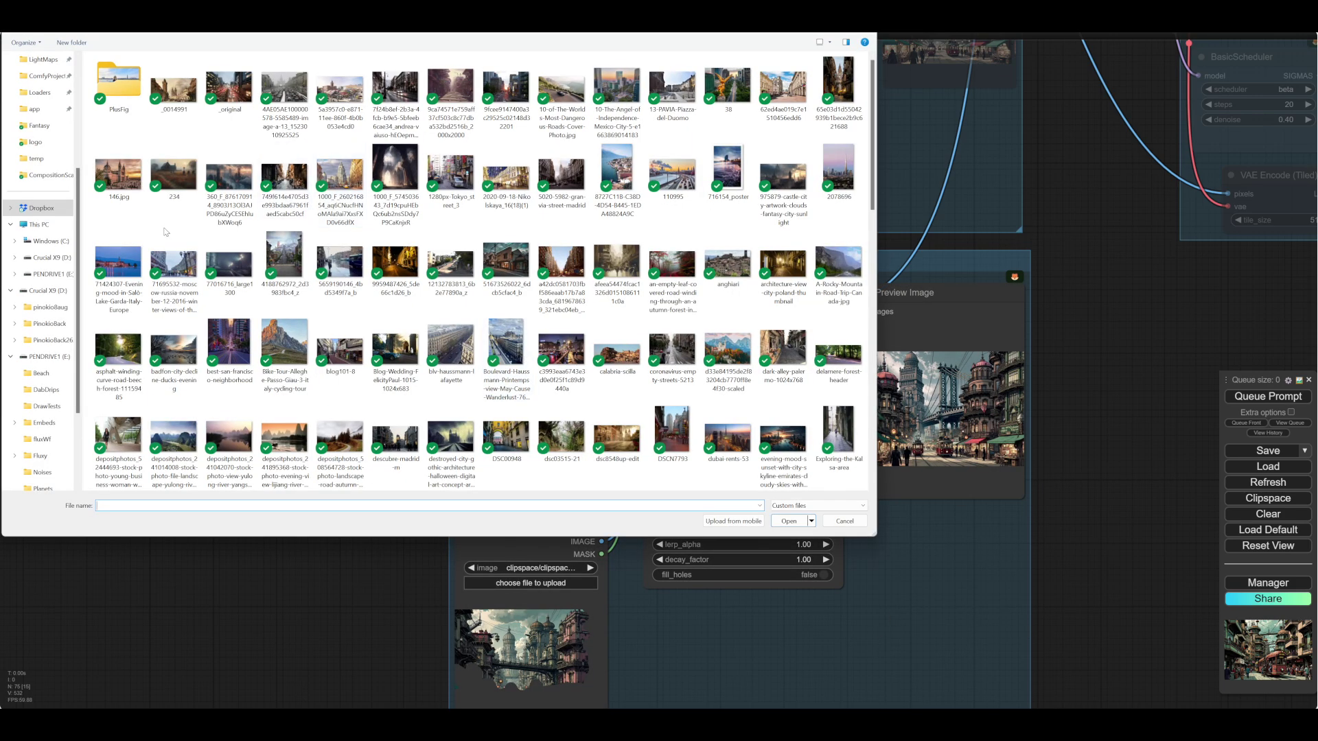
pyautogui.scroll(2, 41, 274)
pyautogui.click(36, 241)
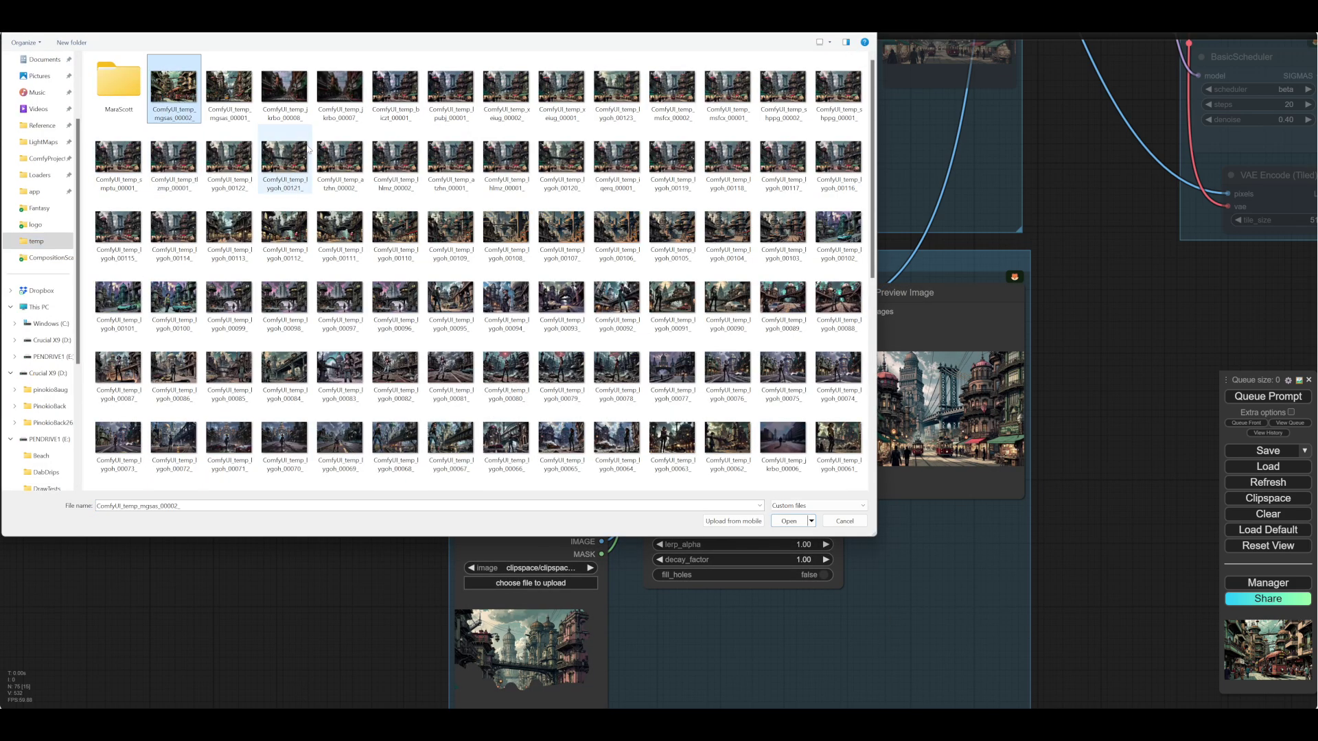
pyautogui.click(791, 523)
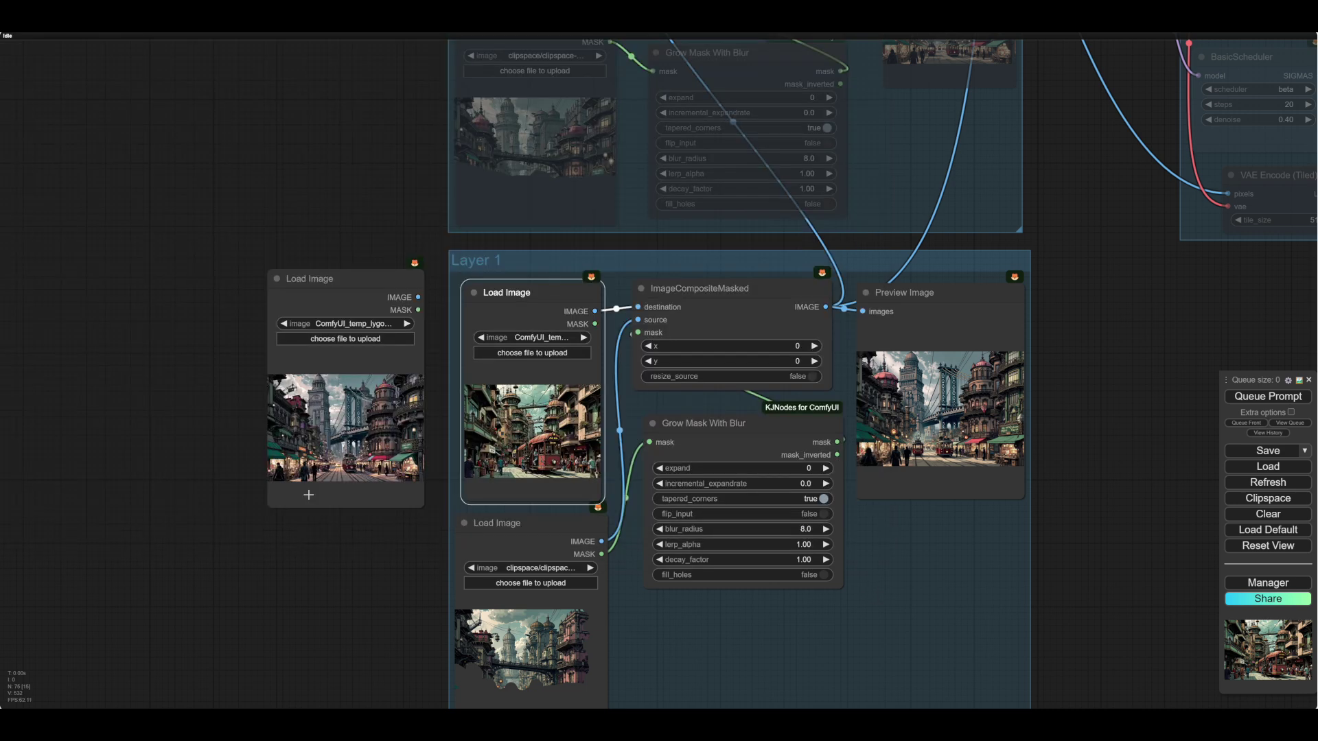
# - Choose the same generated tram street image in the standalone Load Image node beside Layer 1 and move that node slightly down
pyautogui.click(330, 324)
pyautogui.click(323, 353)
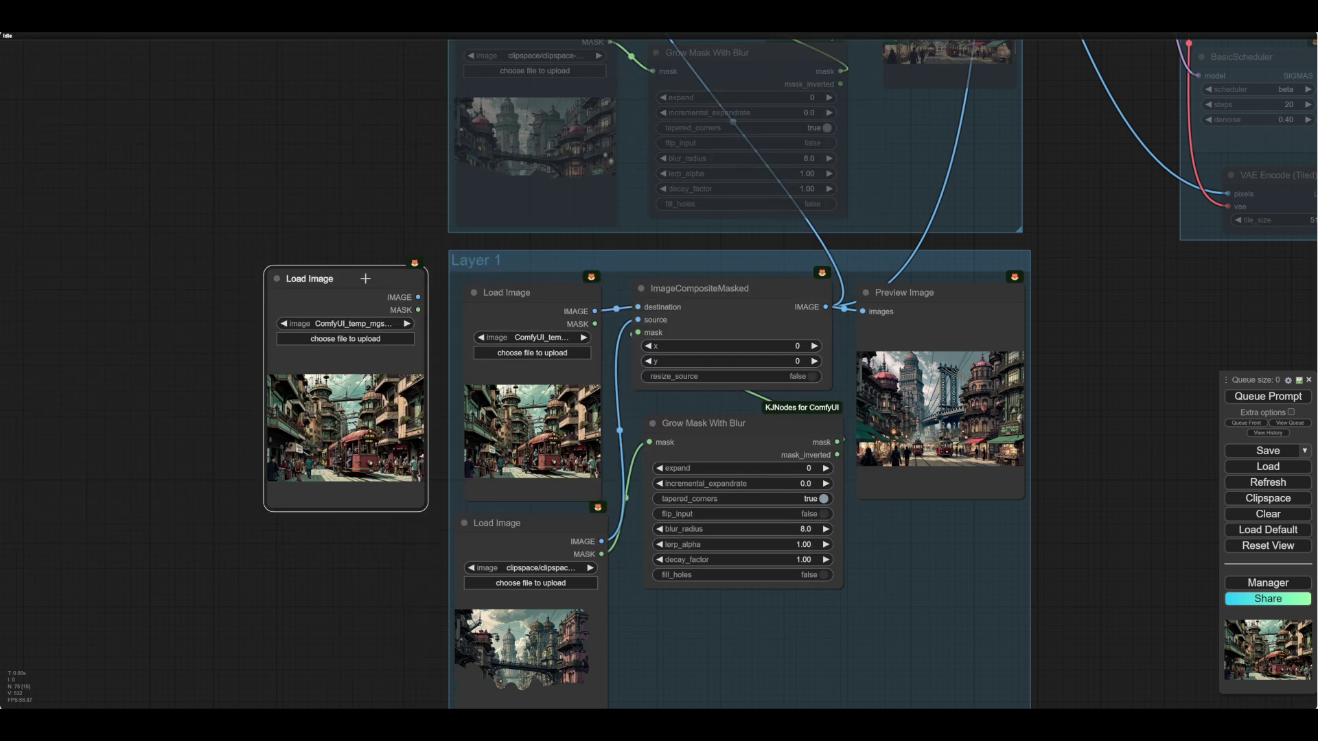
pyautogui.moveTo(365, 278); pyautogui.dragTo(365, 294)
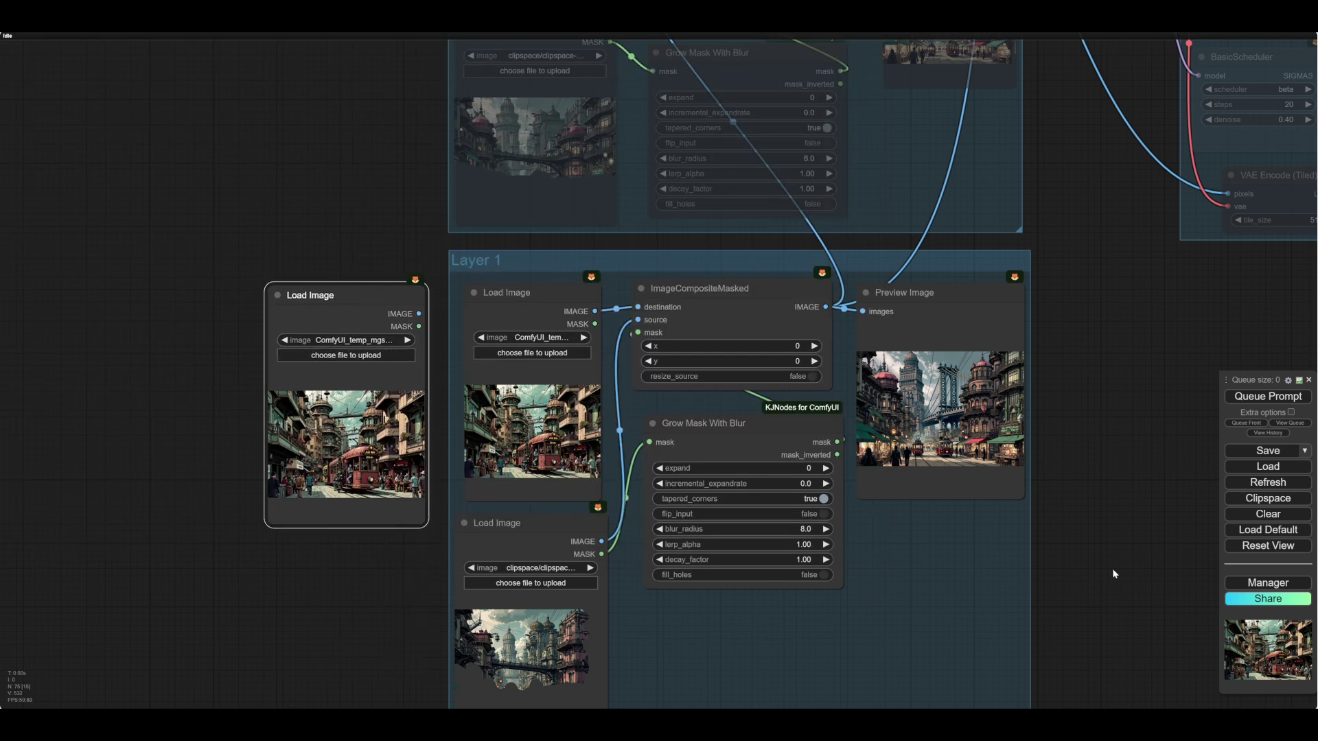
# - Set the nodes of the Layer 1 group to Never
pyautogui.scroll(-4, 1112, 567)
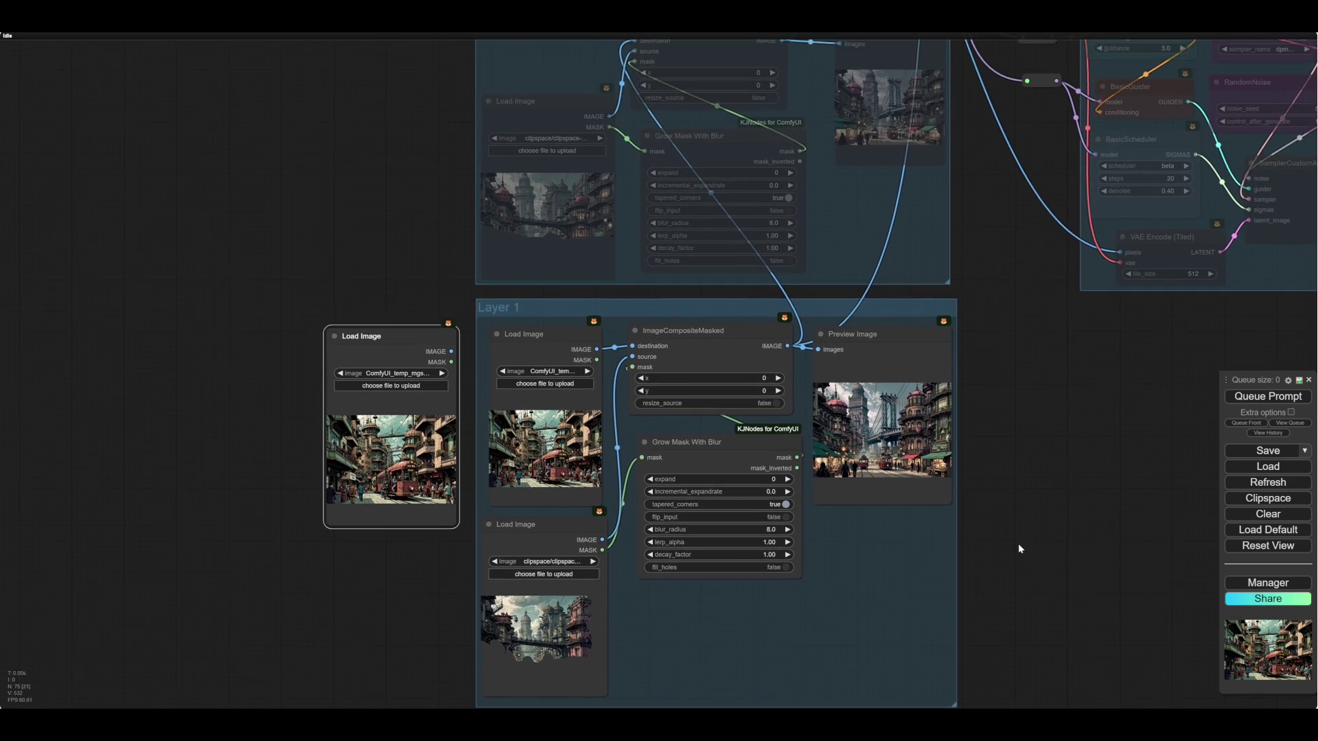
pyautogui.moveTo(1019, 542); pyautogui.dragTo(1022, 562)
pyautogui.moveTo(1053, 458); pyautogui.dragTo(1028, 361)
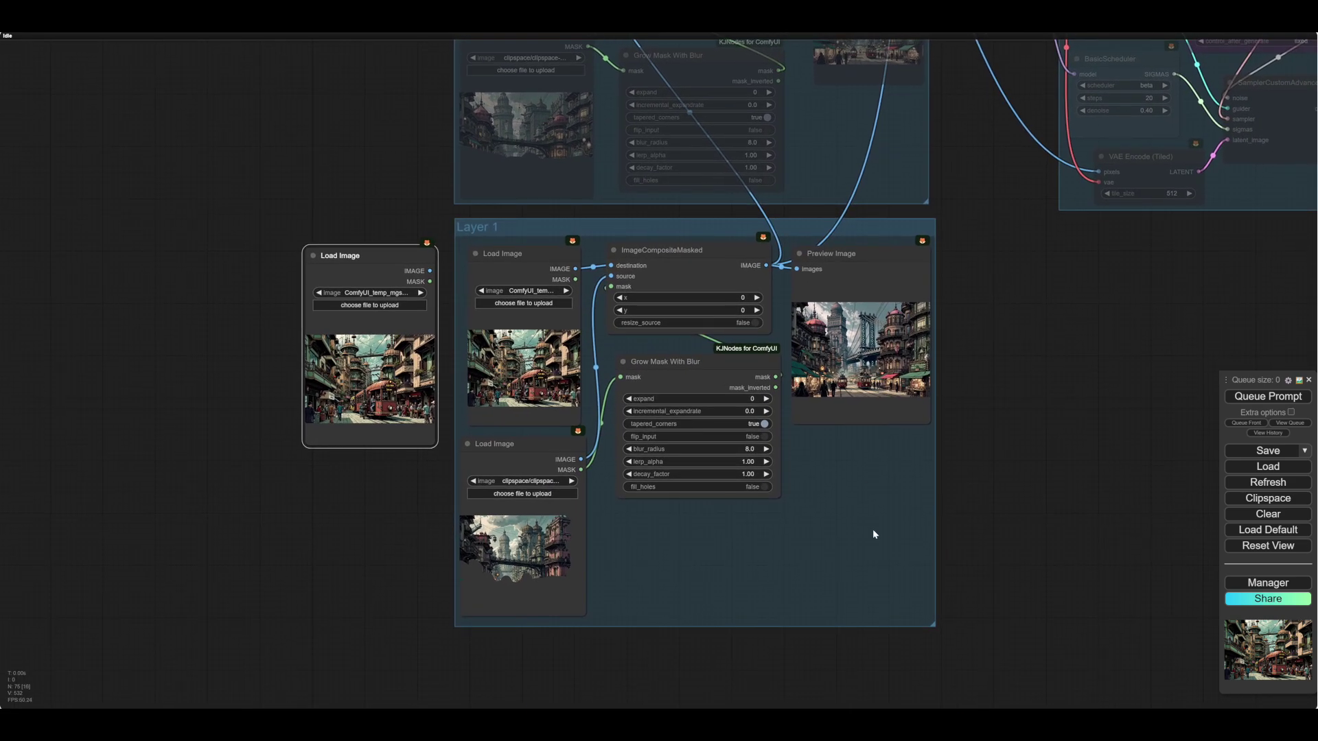
pyautogui.rightClick(872, 529)
pyautogui.click(875, 597)
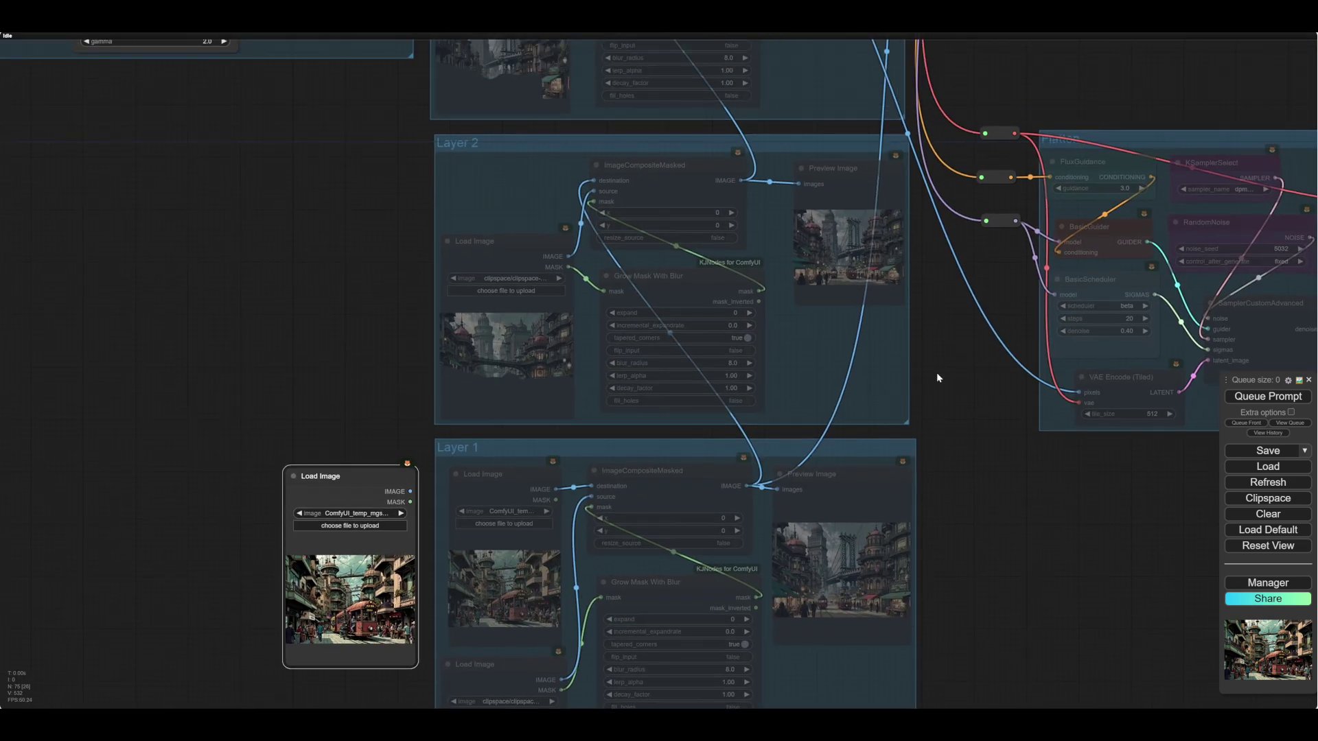
# - Set the Process group's FluxGuidance guidance to 3.2, queue the prompt and view the new image
pyautogui.moveTo(1113, 73); pyautogui.dragTo(1015, 472)
pyautogui.moveTo(878, 180); pyautogui.dragTo(900, 410)
pyautogui.scroll(5, 851, 267)
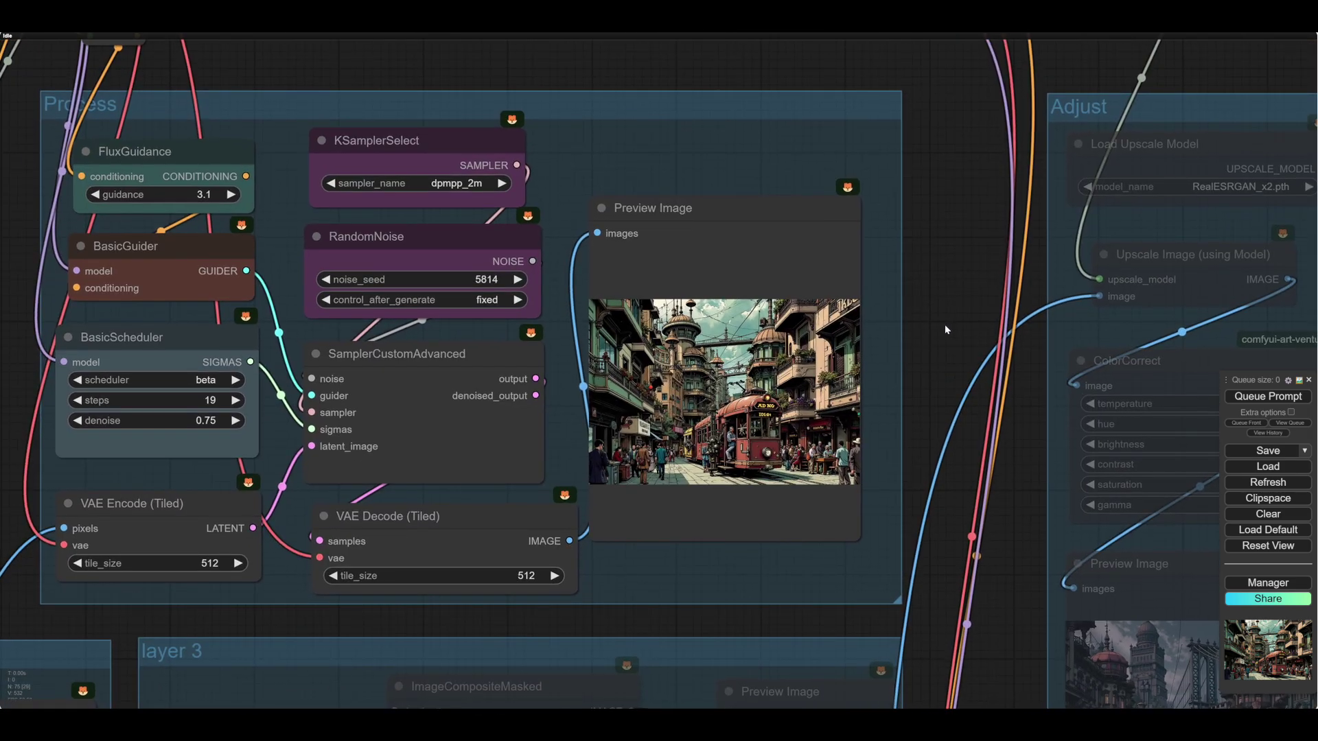
pyautogui.click(231, 194)
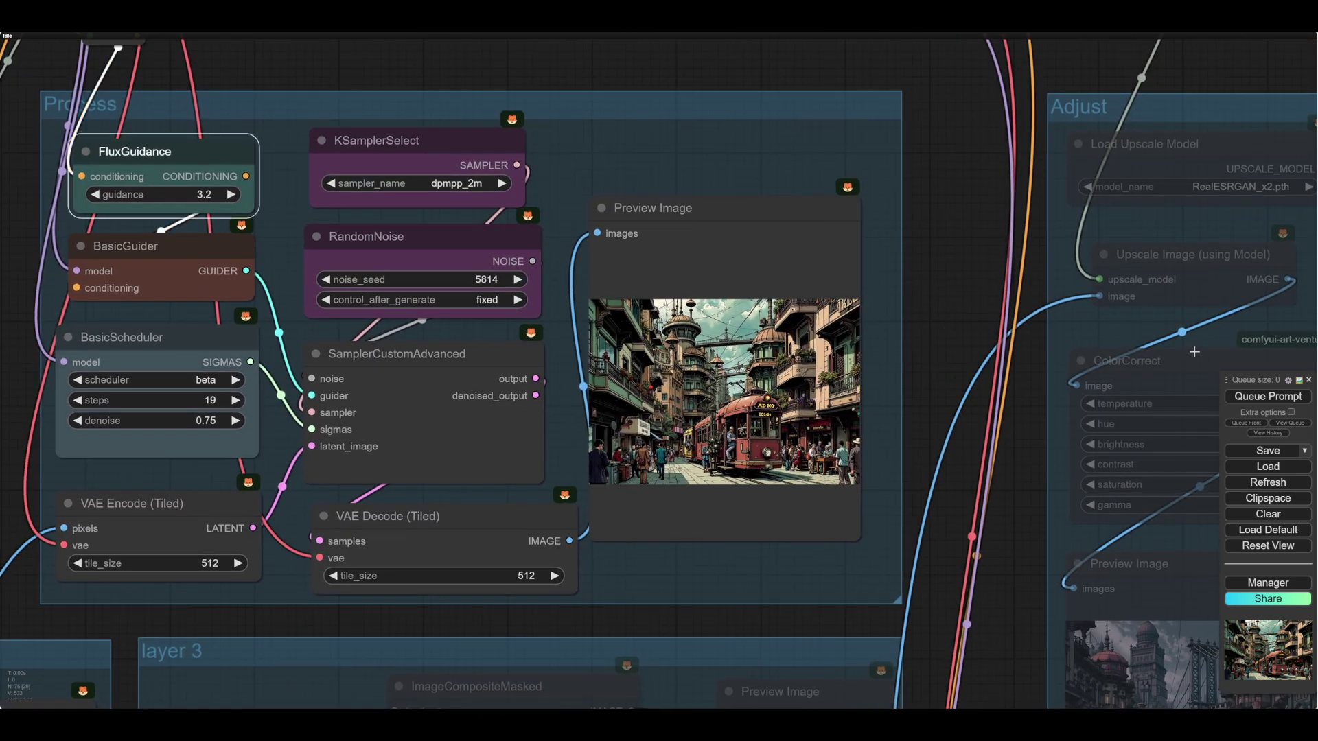
pyautogui.click(1247, 398)
pyautogui.scroll(3, 955, 454)
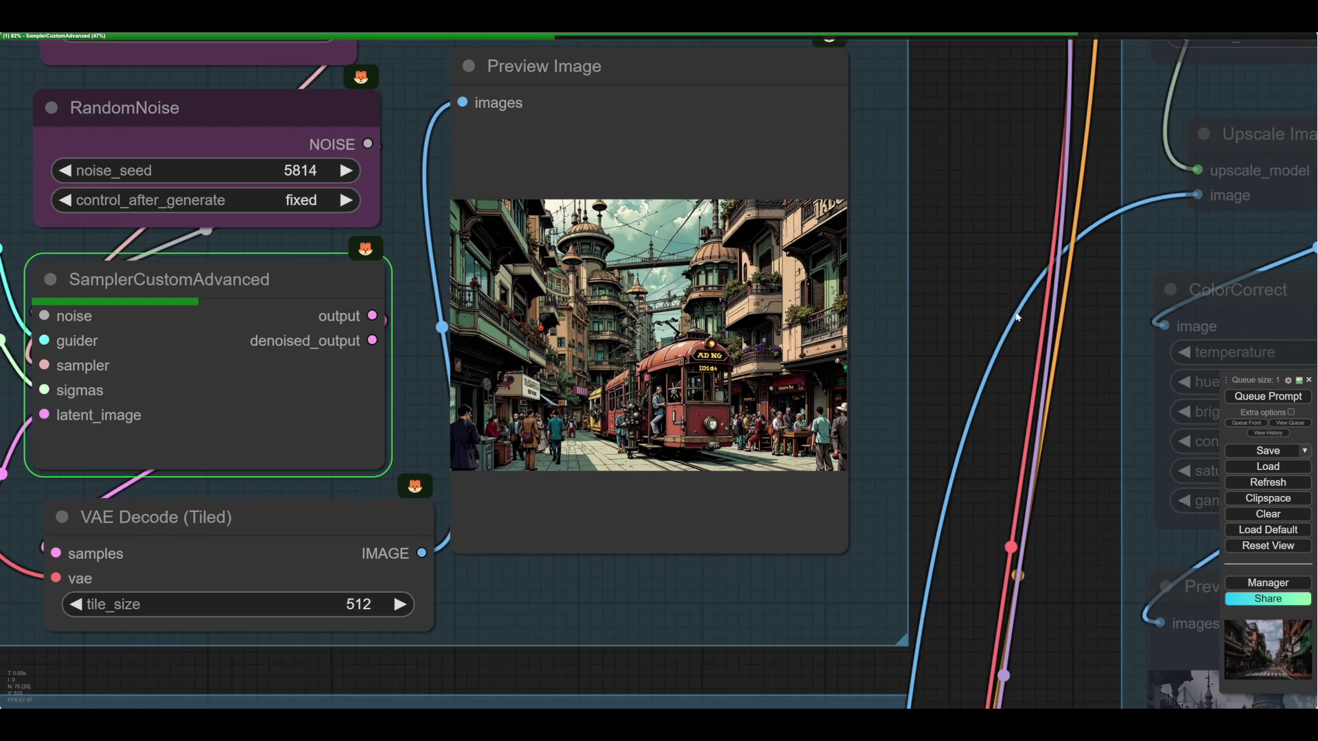
pyautogui.scroll(5, 1017, 317)
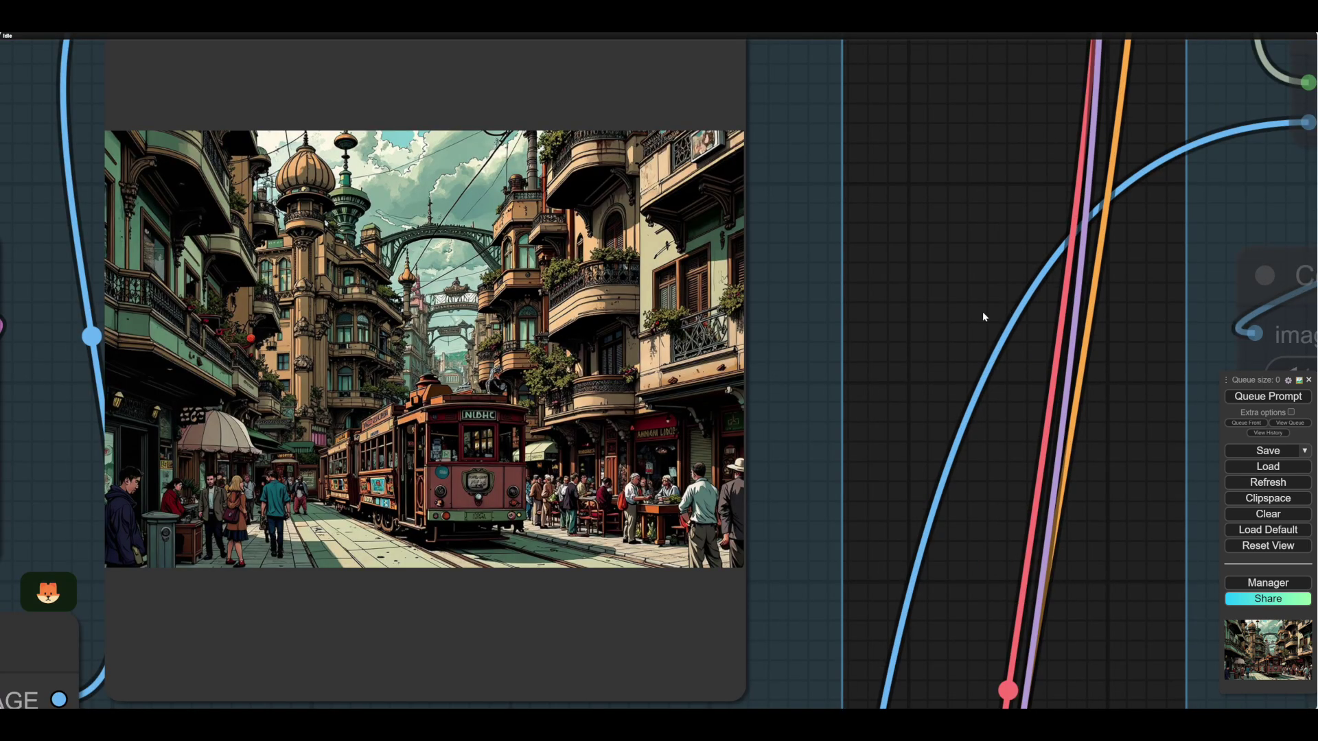
# - Set the FluxGuidance guidance to 3.3, queue the prompt and examine the details of the new tram street preview
pyautogui.scroll(-5, 982, 311)
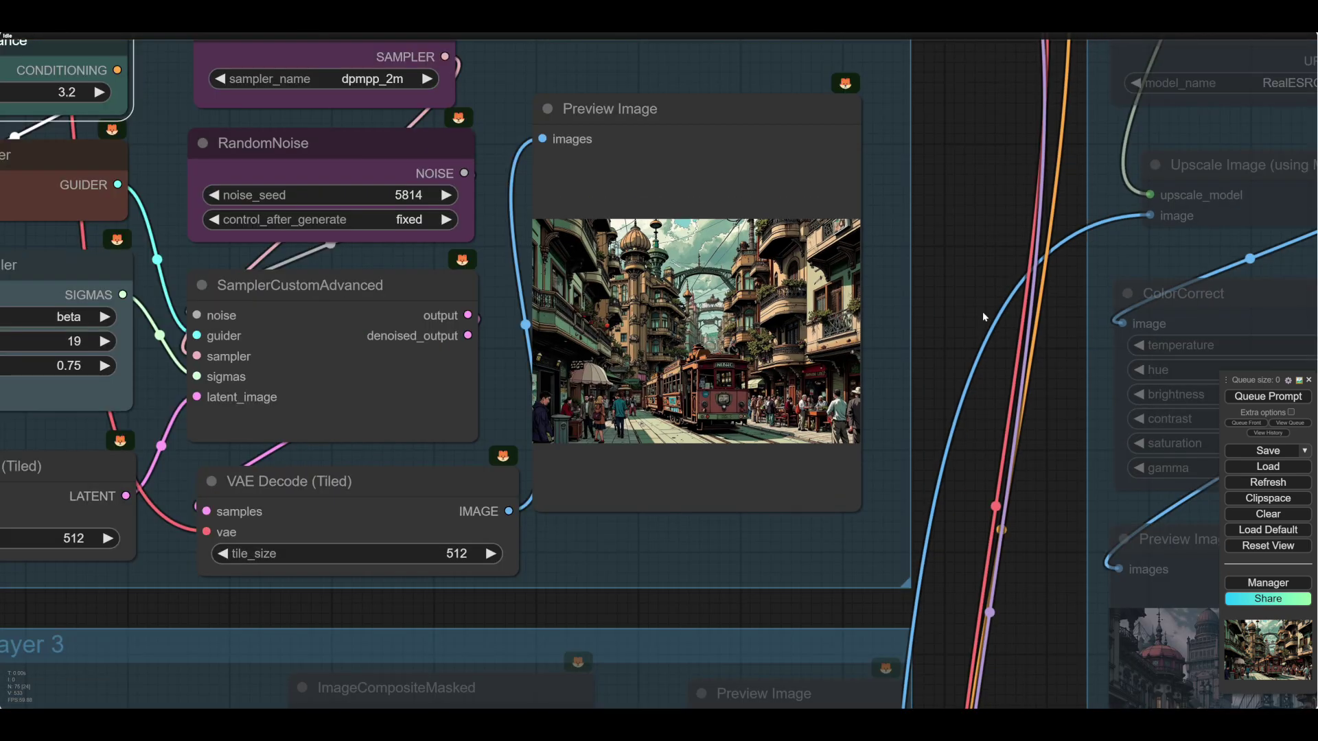
pyautogui.moveTo(982, 311); pyautogui.dragTo(998, 364)
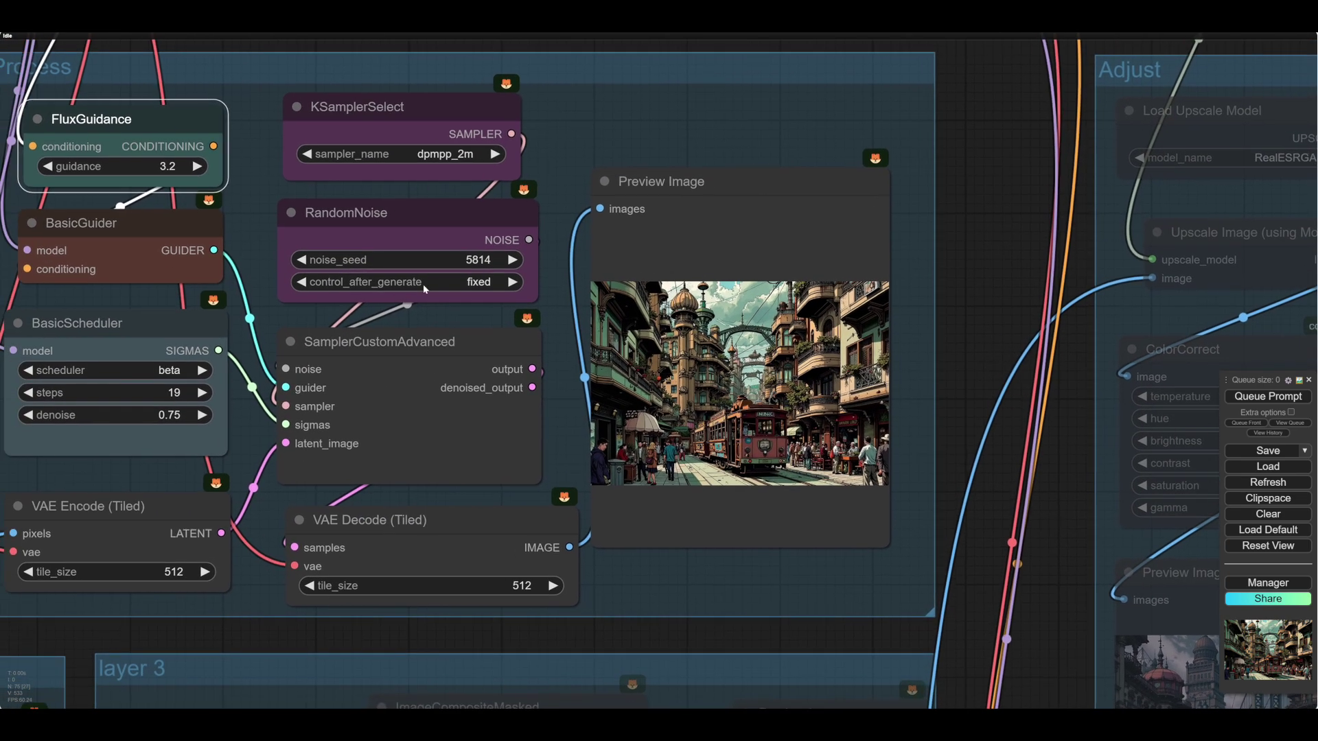
pyautogui.click(192, 165)
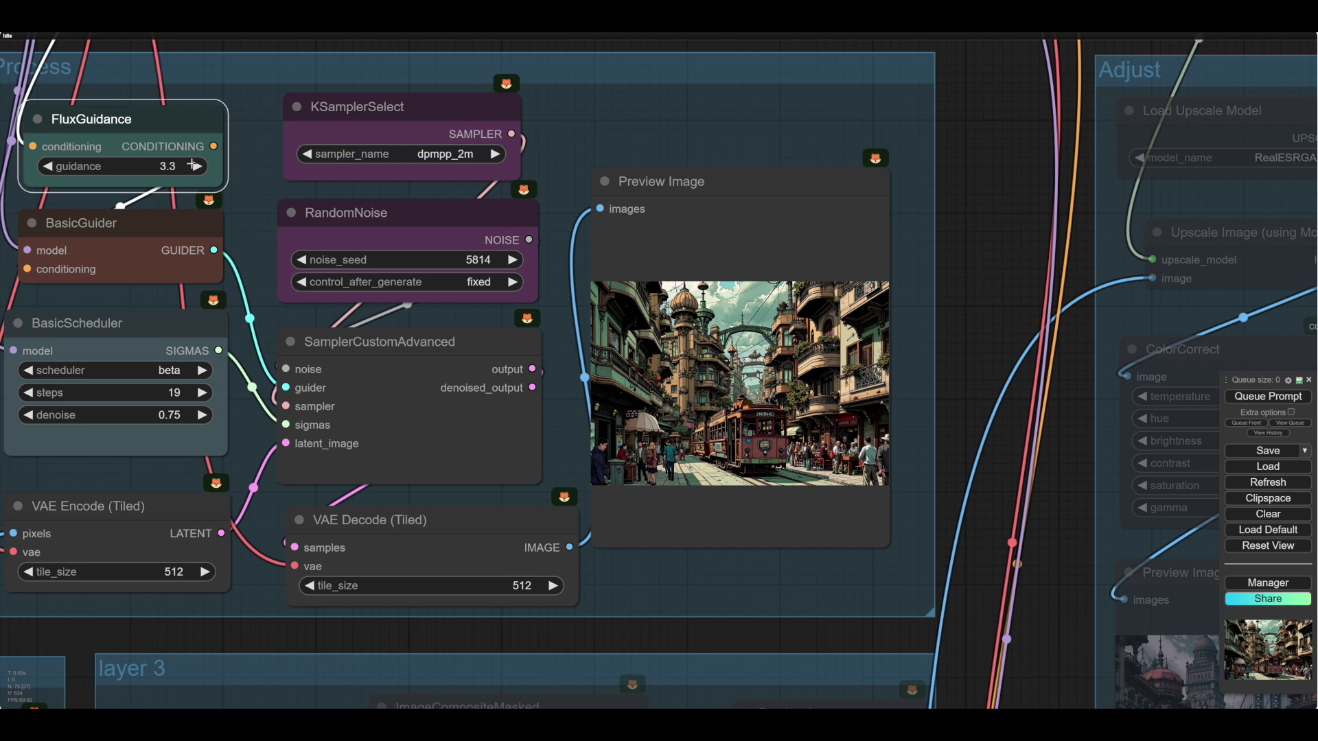
pyautogui.click(1237, 398)
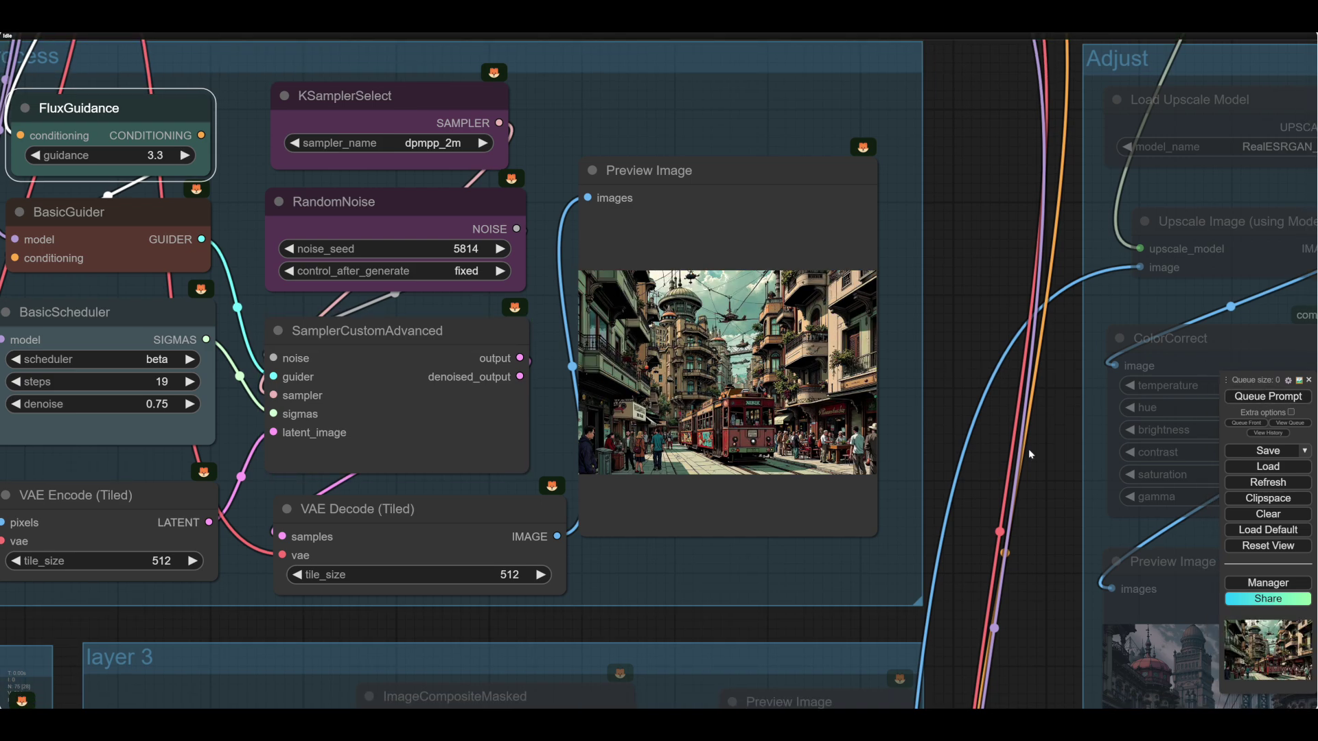
pyautogui.scroll(5, 1028, 449)
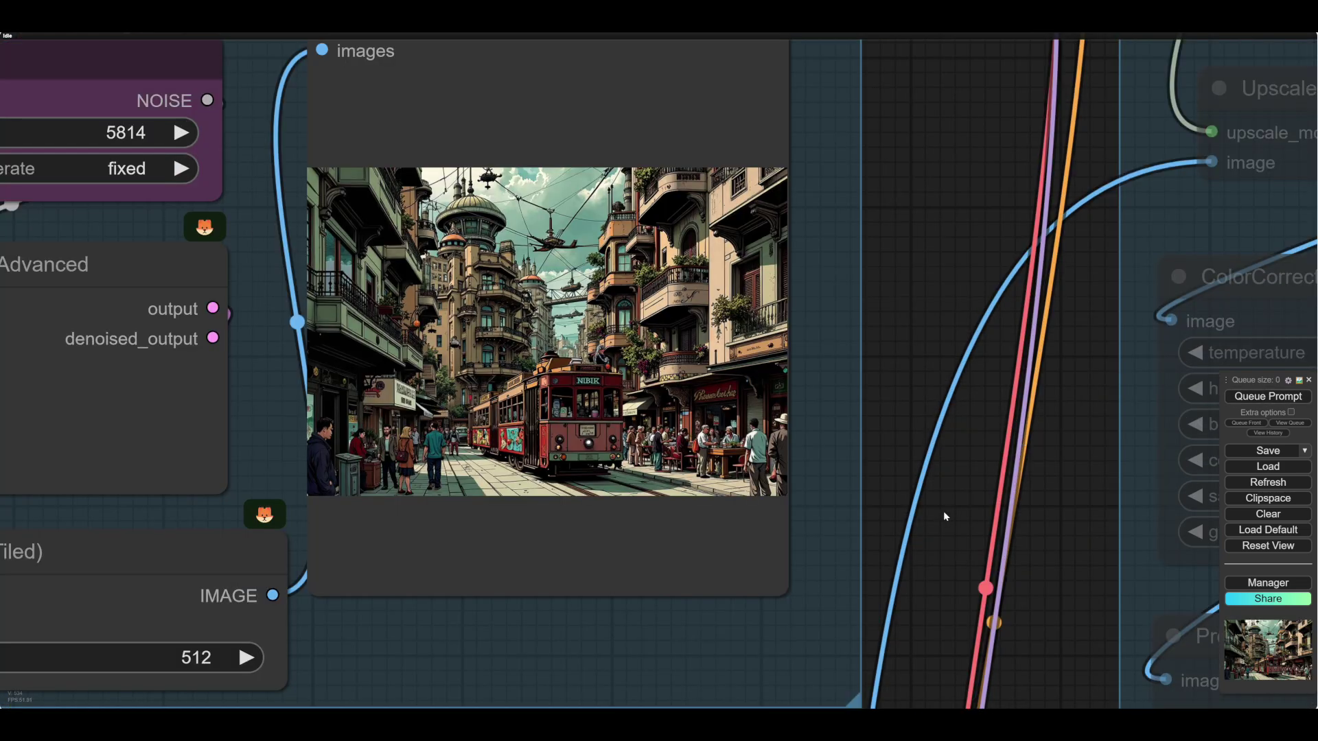
pyautogui.scroll(4, 557, 449)
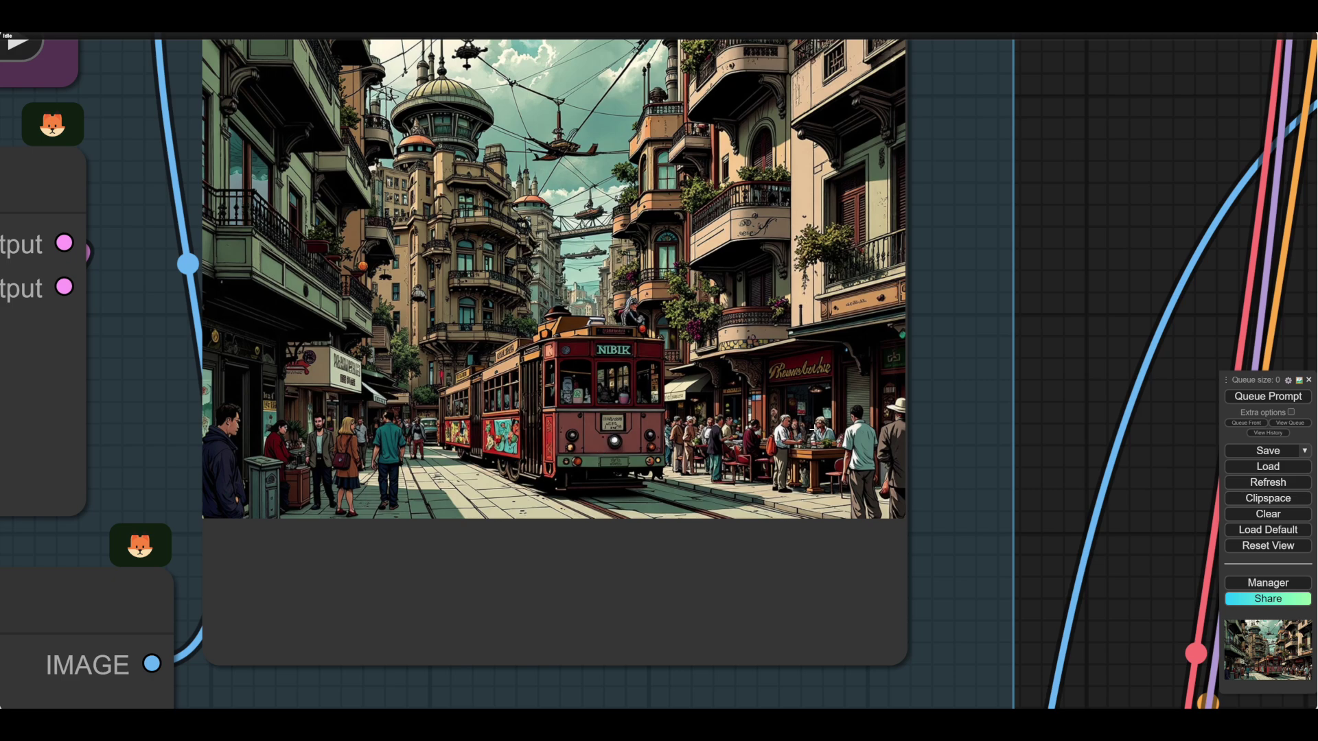
pyautogui.scroll(-3, 813, 429)
pyautogui.scroll(2, 931, 431)
pyautogui.moveTo(1036, 433); pyautogui.dragTo(1023, 386)
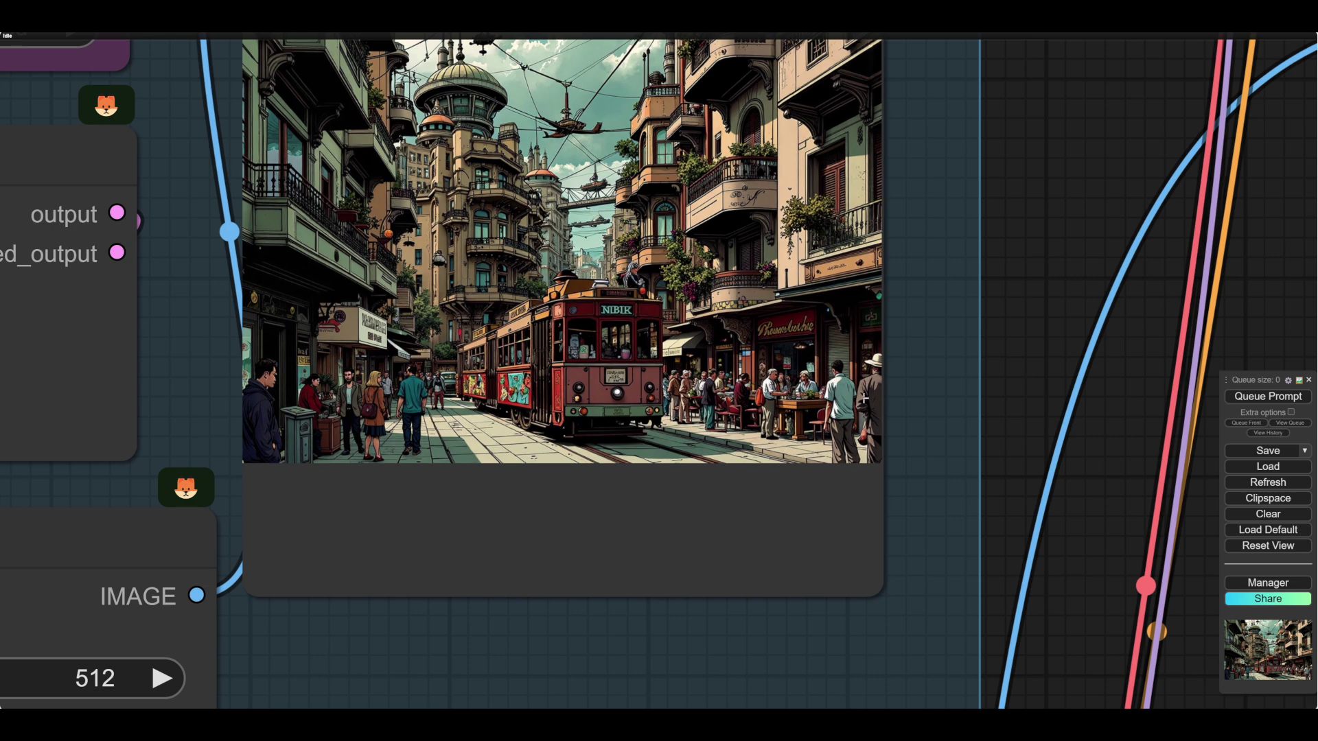
# - Return to the Layer 1 group and set its nodes to Always again
pyautogui.scroll(-8, 1008, 403)
pyautogui.scroll(-10, 1102, 517)
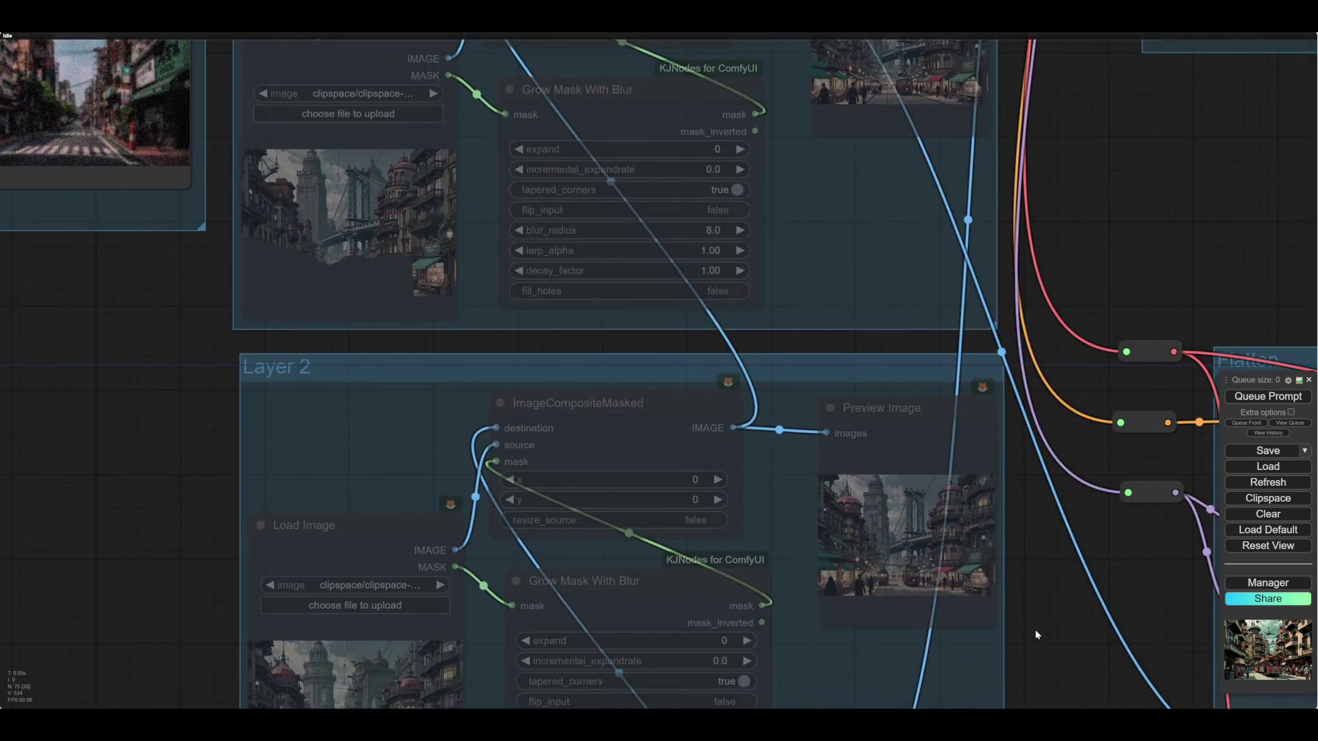
pyautogui.moveTo(1040, 639); pyautogui.dragTo(1012, 76)
pyautogui.moveTo(1097, 553); pyautogui.dragTo(1071, 309)
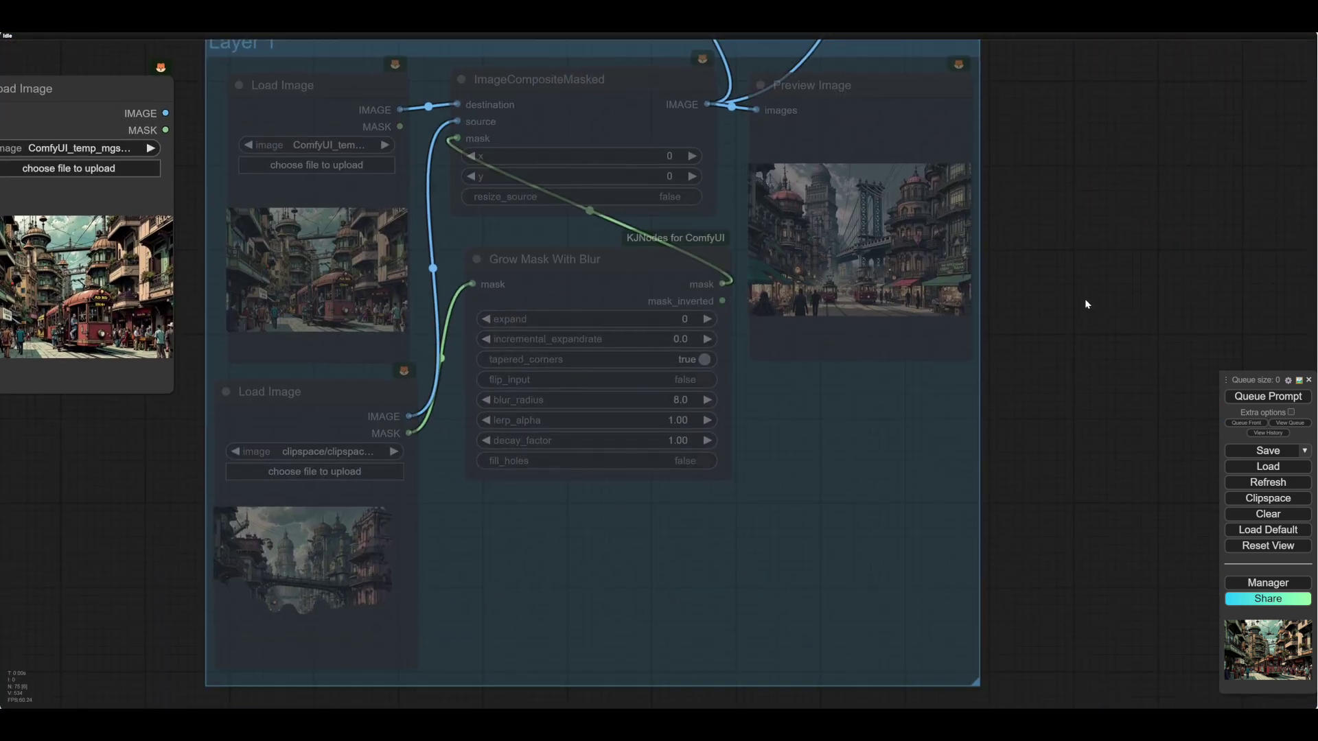
pyautogui.rightClick(747, 492)
pyautogui.click(808, 595)
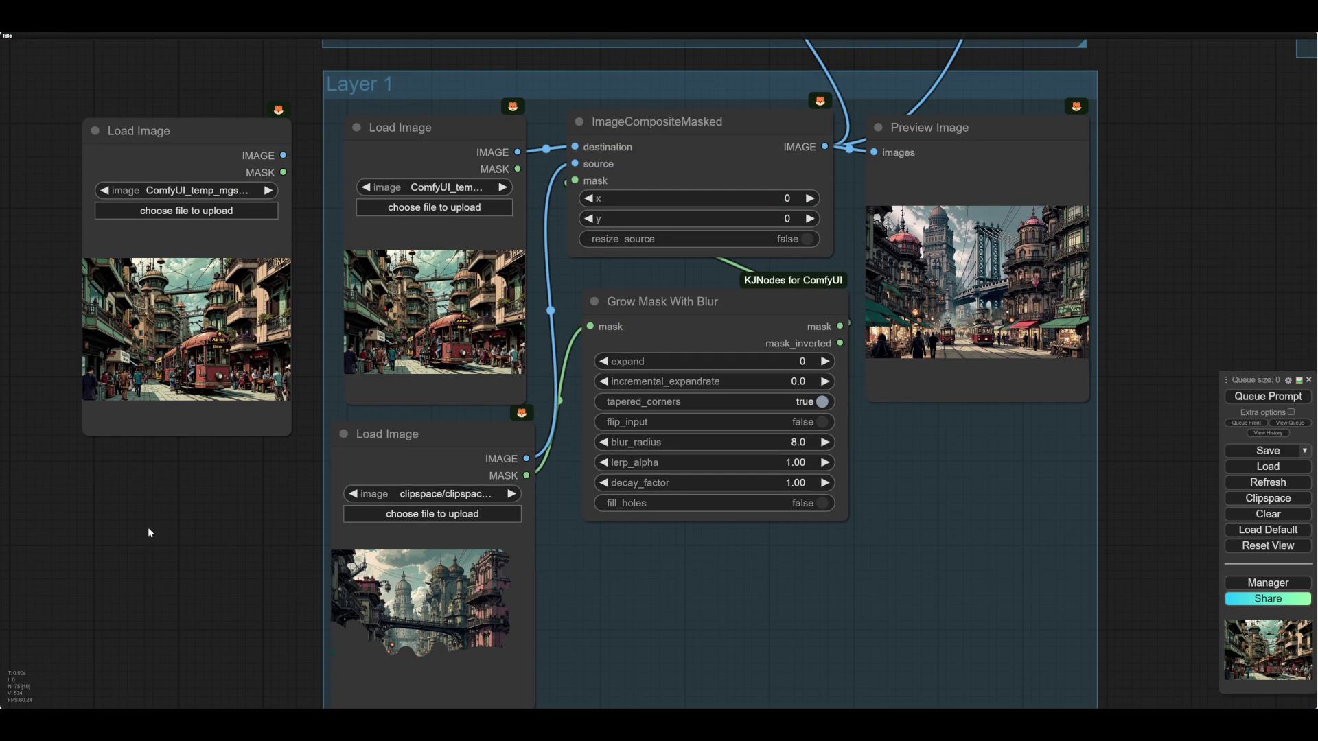
# - Load the image ComfyUI_temp_mgsas_00004_ into the lower Load Image node of the Layer 1 group
pyautogui.moveTo(146, 527); pyautogui.dragTo(122, 333)
pyautogui.scroll(-1, 131, 529)
pyautogui.scroll(2, 151, 514)
pyautogui.click(416, 324)
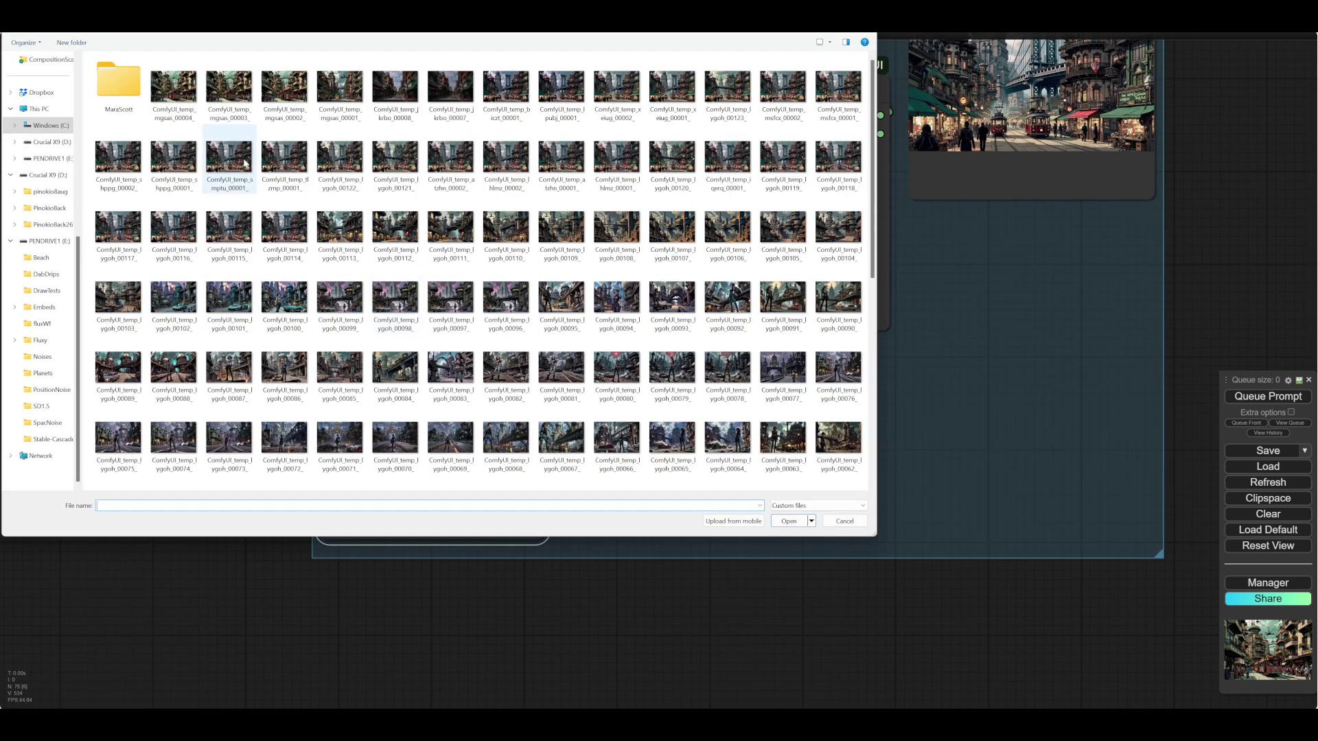
pyautogui.doubleClick(170, 96)
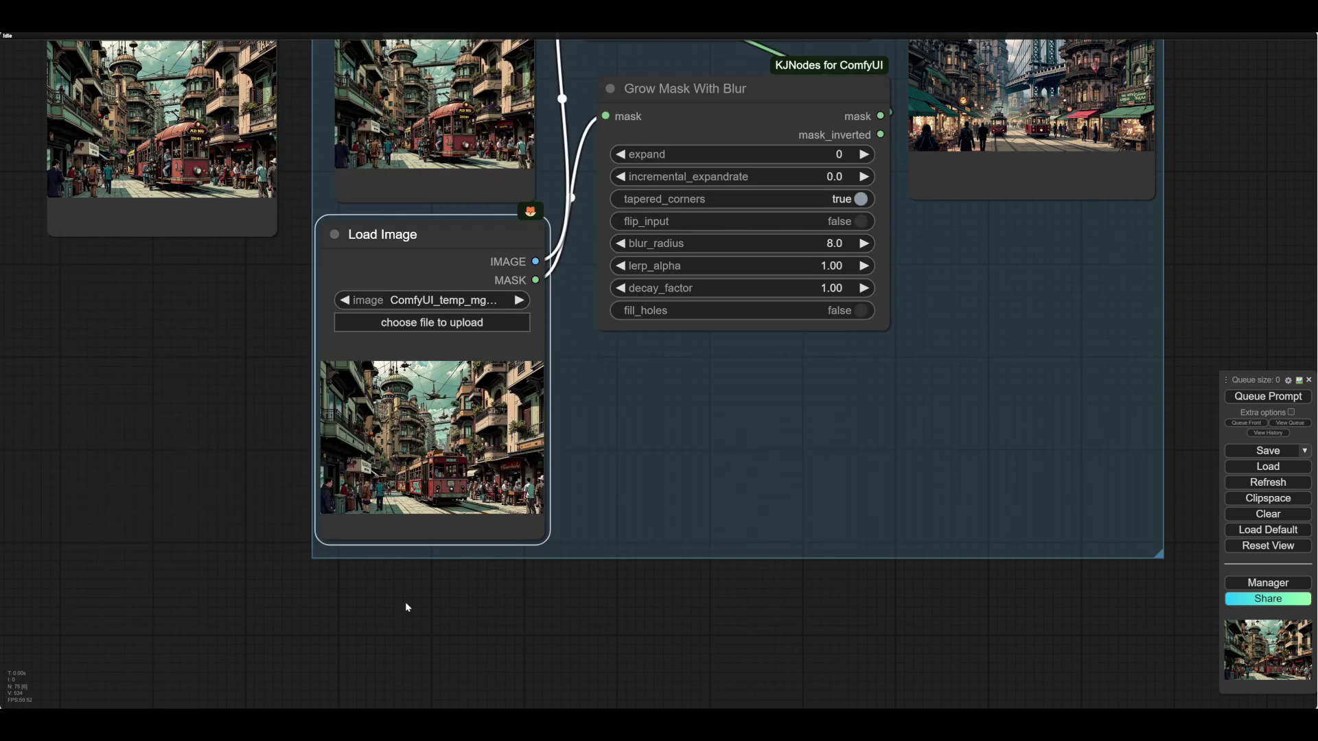
# - Place the standalone Load Image node beside Layer 1's lower Load Image node and compare the two tram street images
pyautogui.scroll(2, 248, 476)
pyautogui.scroll(-4, 226, 542)
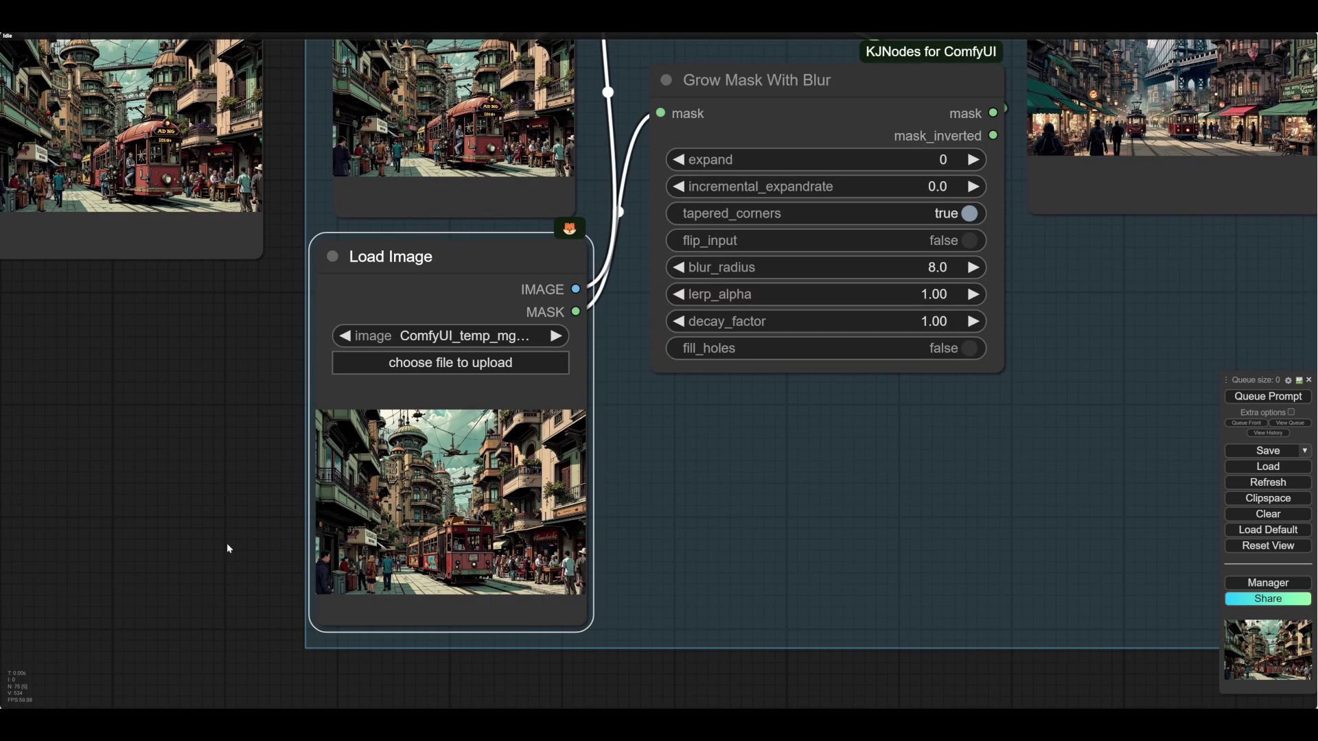
pyautogui.scroll(4, 213, 506)
pyautogui.moveTo(214, 505); pyautogui.dragTo(226, 597)
pyautogui.moveTo(118, 486); pyautogui.dragTo(210, 511)
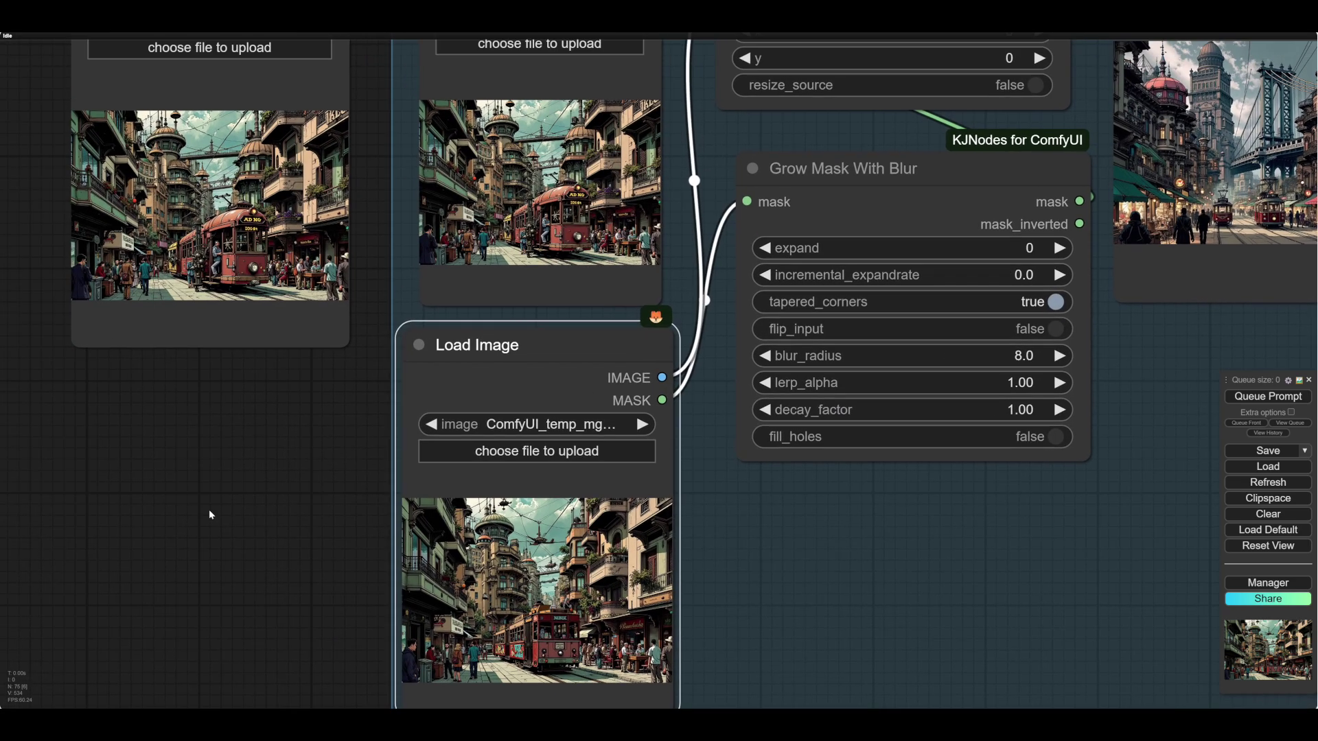
pyautogui.moveTo(265, 73); pyautogui.dragTo(267, 455)
pyautogui.moveTo(377, 673); pyautogui.dragTo(449, 449)
pyautogui.moveTo(586, 549); pyautogui.dragTo(545, 591)
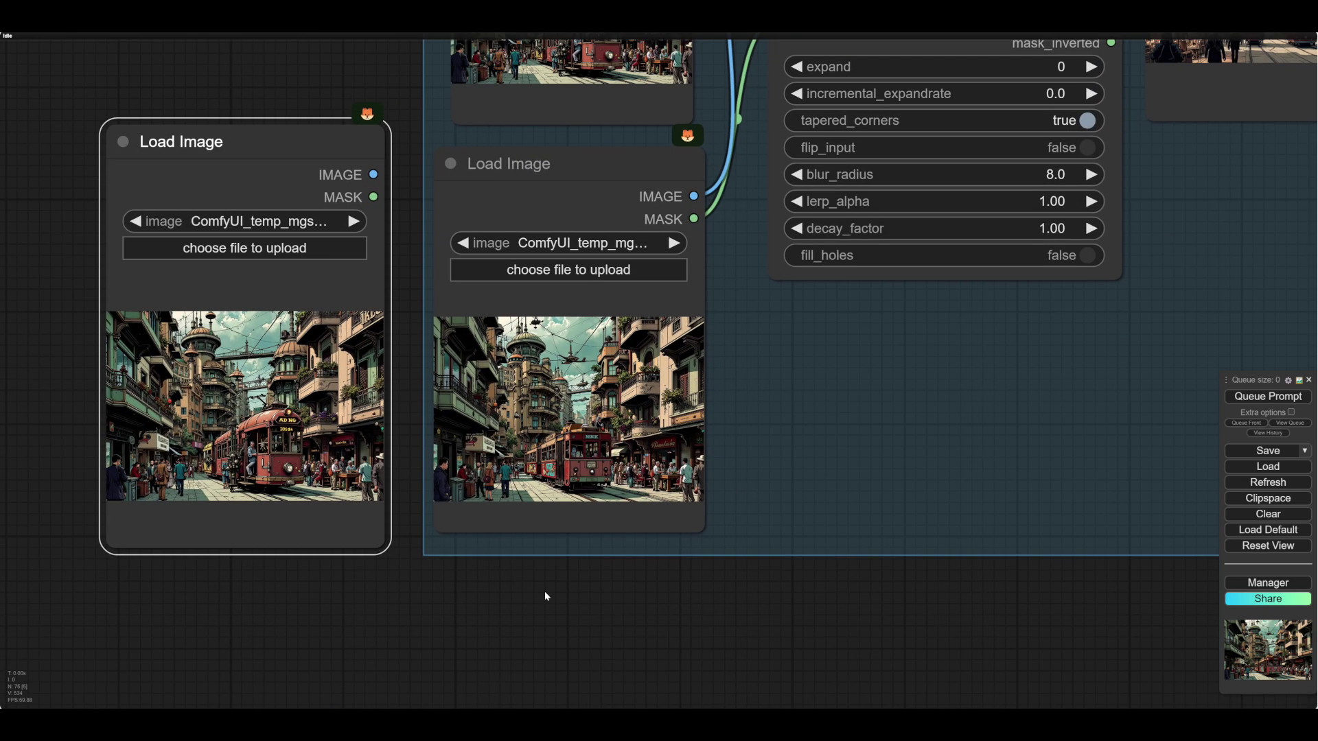
pyautogui.moveTo(315, 142); pyautogui.dragTo(319, 195)
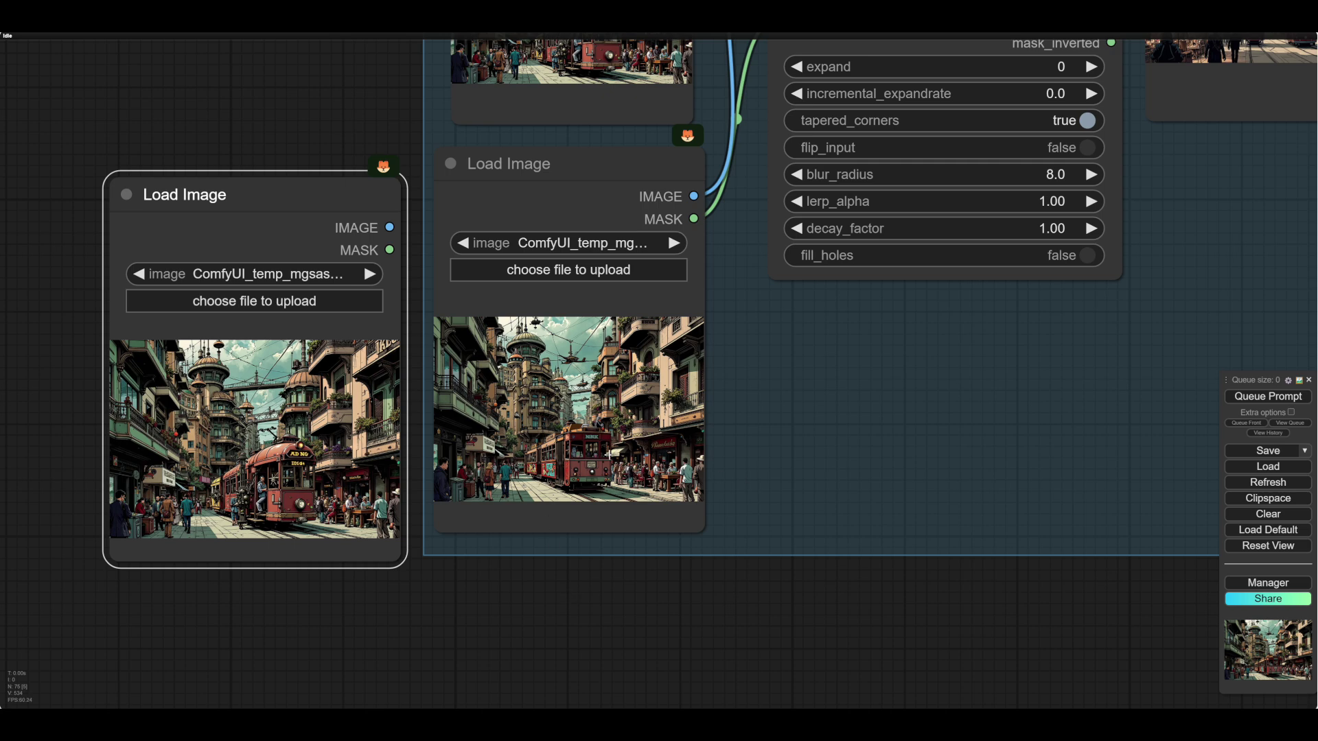
# - Mask the tram, the street crowd and the lower building fronts of Layer 1's lower image in the MaskEditor and save the mask to the node
pyautogui.rightClick(564, 445)
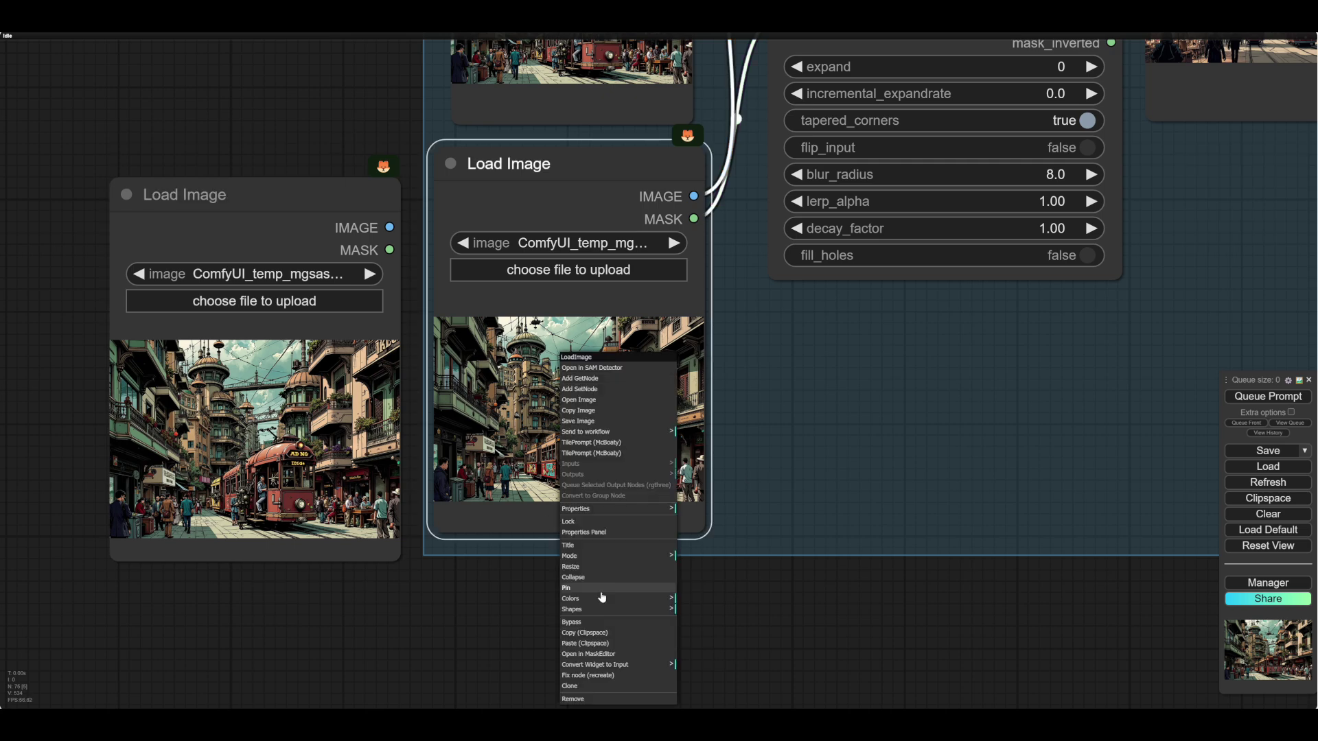
pyautogui.click(600, 654)
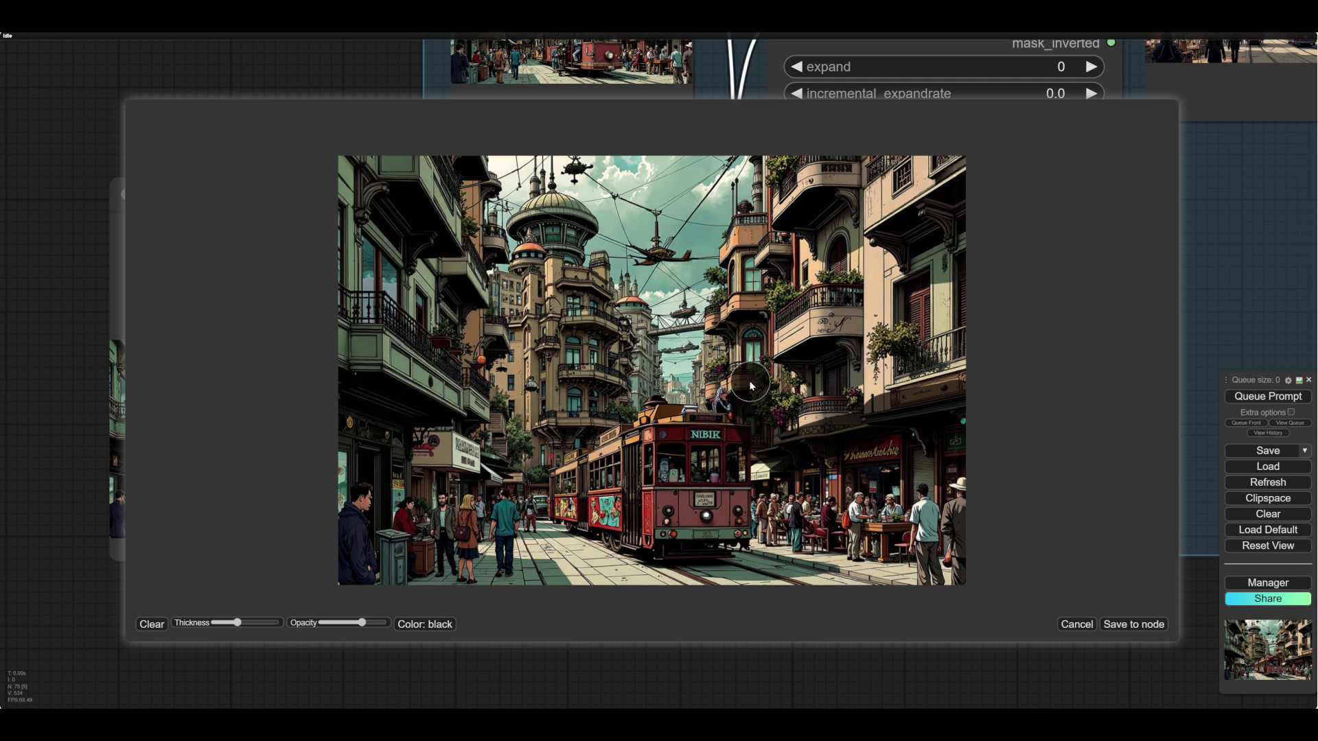
pyautogui.moveTo(719, 378)
pyautogui.mouseDown()
pyautogui.moveTo(686, 375)
pyautogui.moveTo(731, 370)
pyautogui.mouseUp()
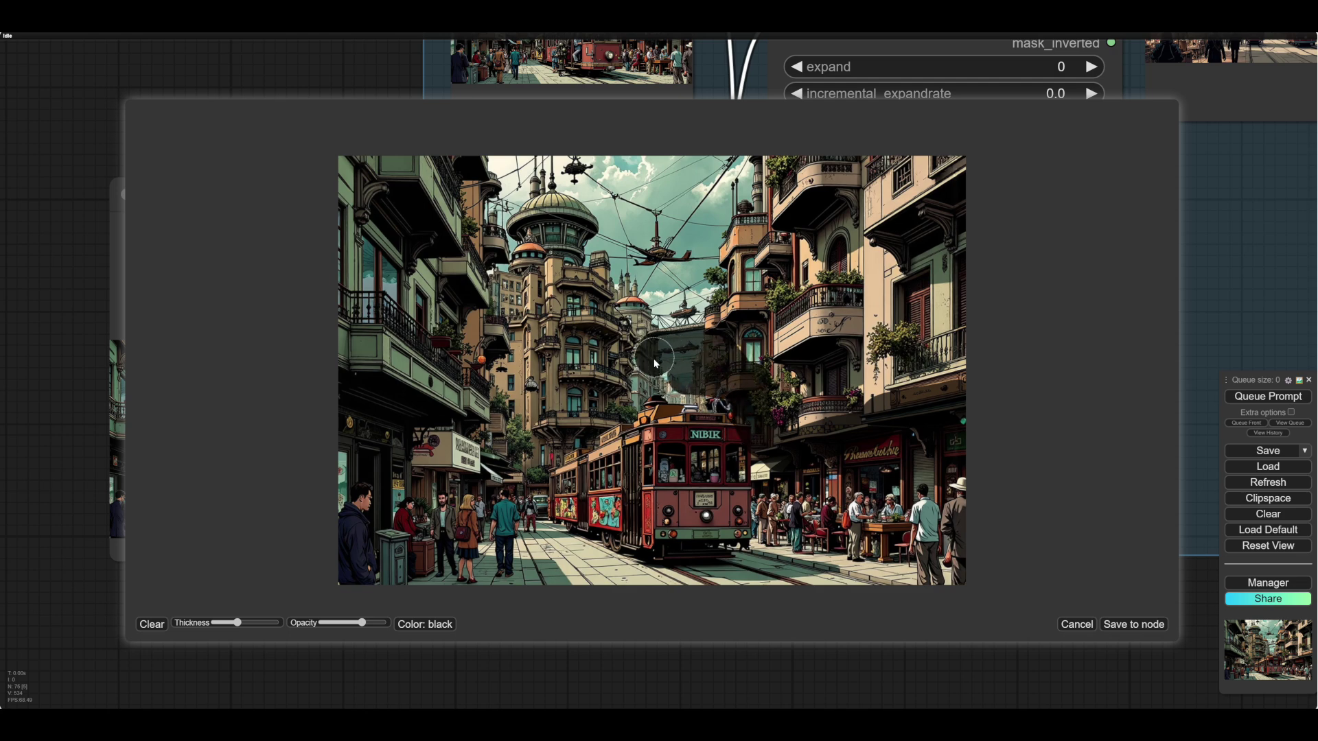
pyautogui.moveTo(652, 361)
pyautogui.mouseDown()
pyautogui.moveTo(561, 372)
pyautogui.moveTo(525, 415)
pyautogui.moveTo(470, 406)
pyautogui.mouseUp()
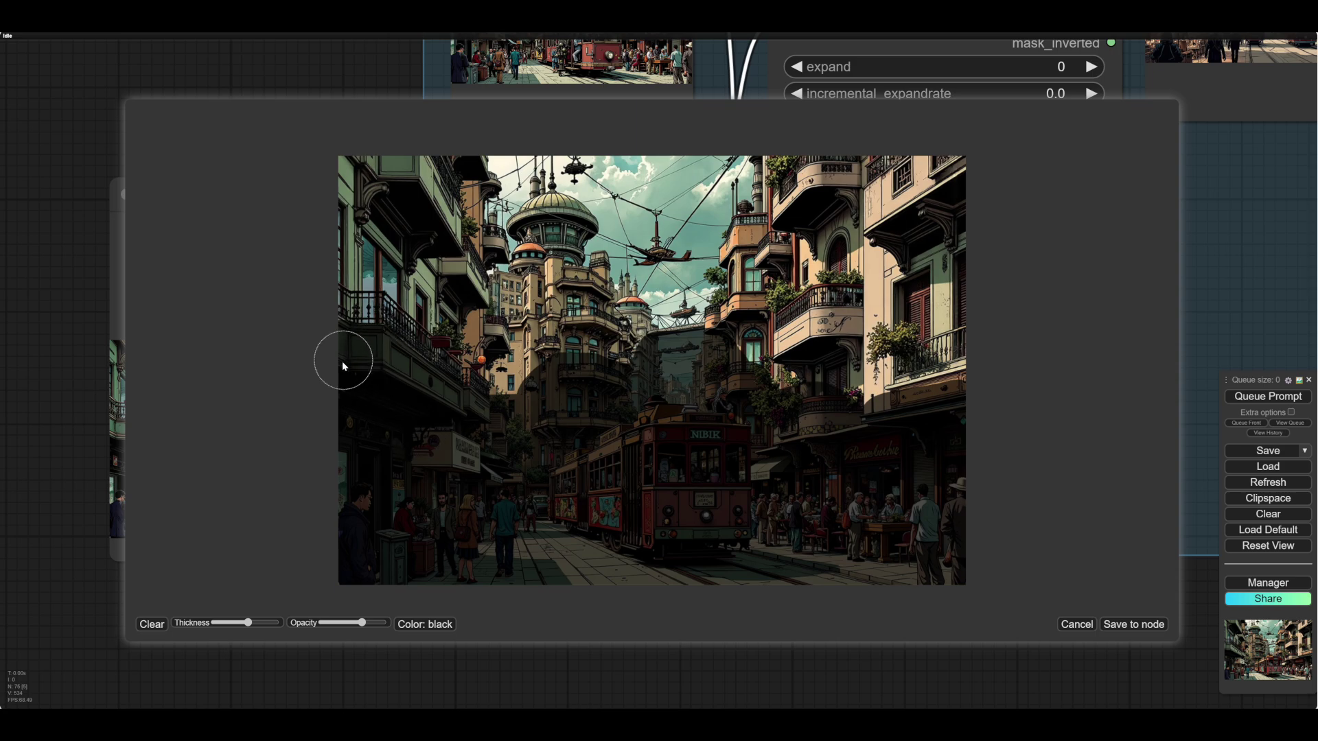
pyautogui.click(1120, 625)
# - Queue the prompt and compare the composite in the Layer 1 preview with the image in the standalone Load Image node
pyautogui.click(1277, 397)
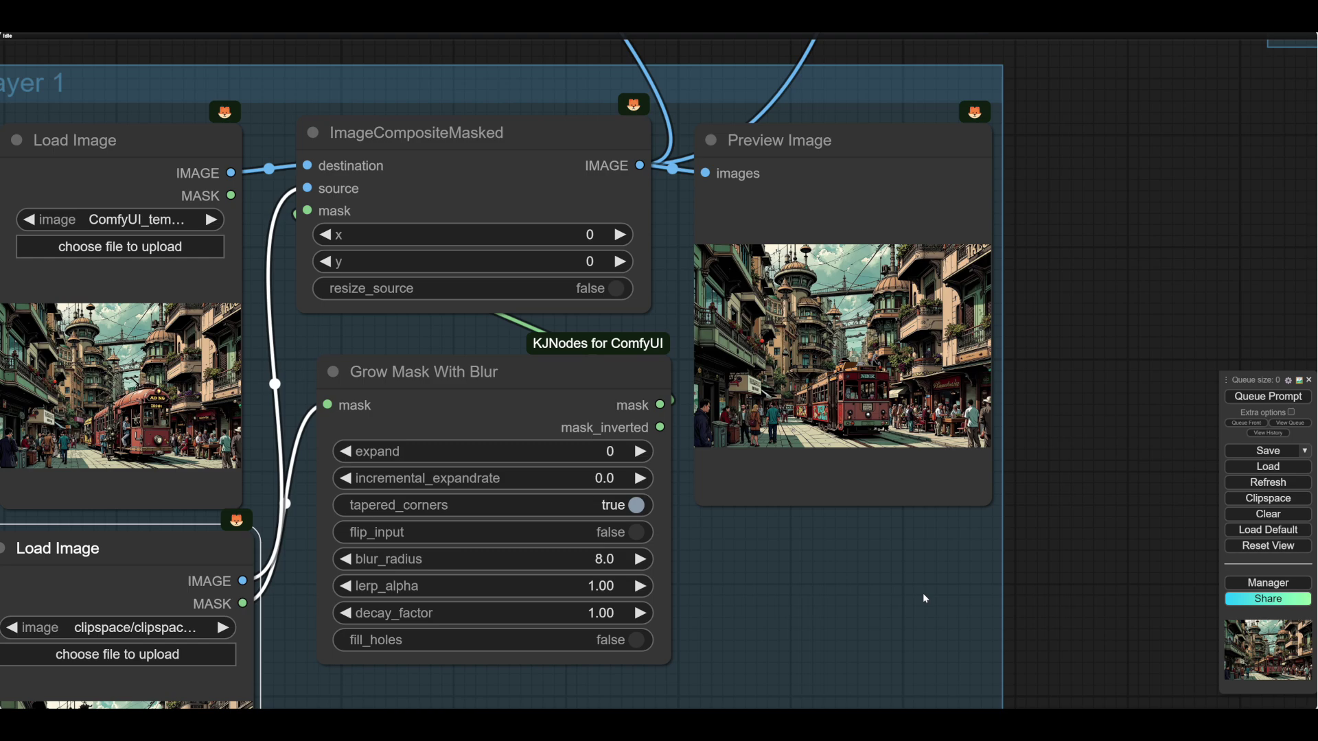
pyautogui.scroll(6, 922, 592)
pyautogui.moveTo(875, 505); pyautogui.dragTo(760, 631)
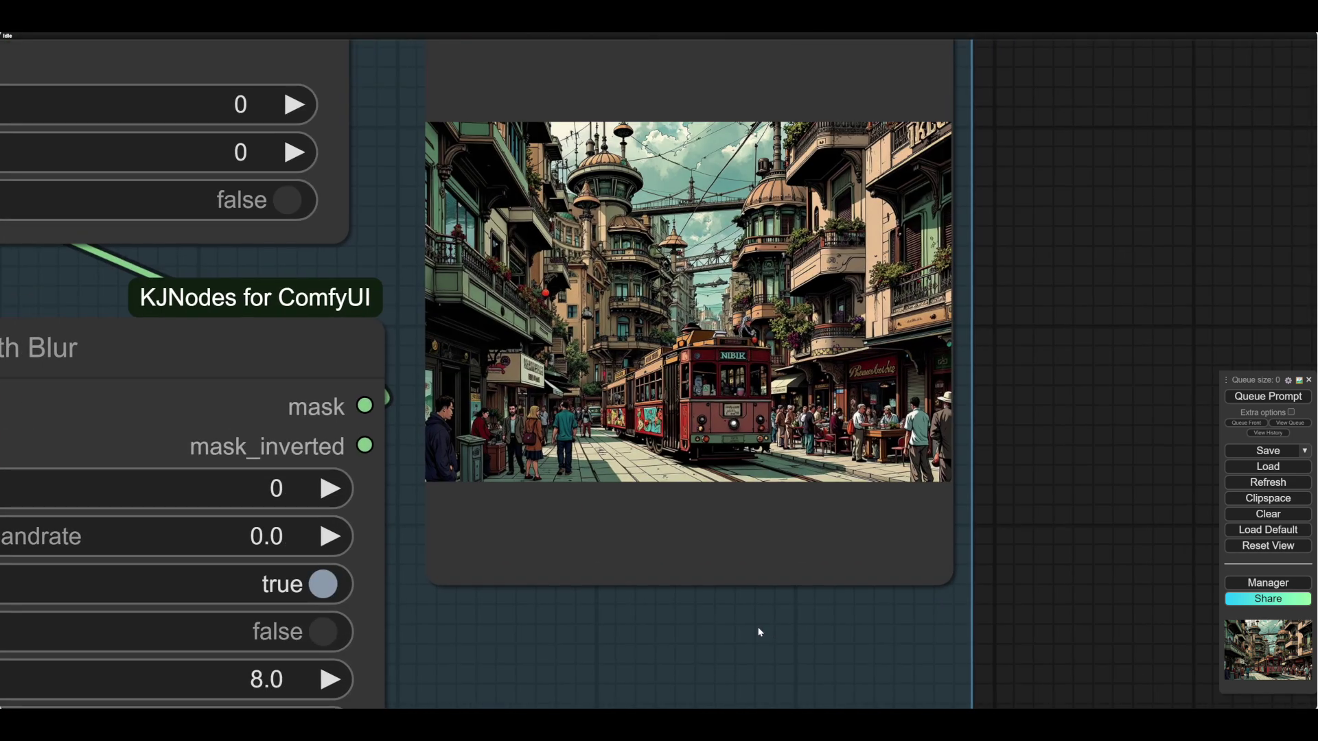
pyautogui.scroll(-6, 757, 631)
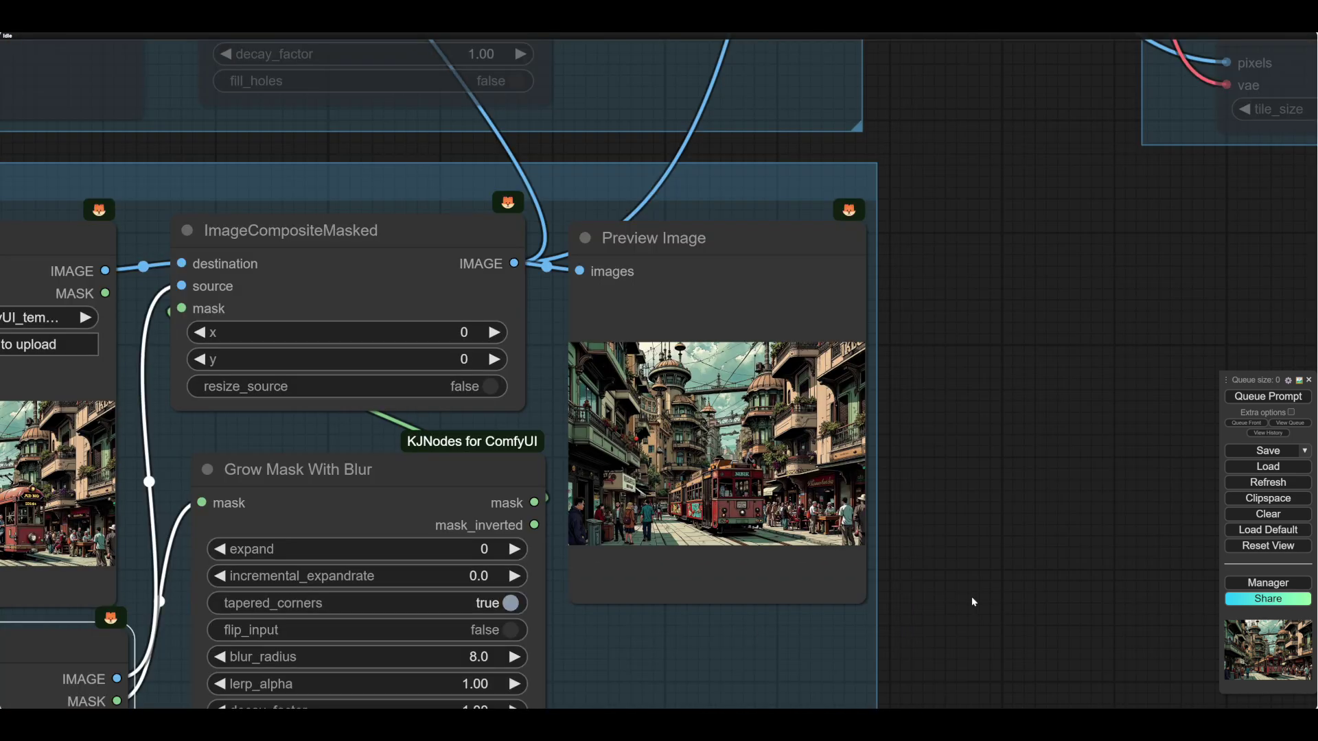
pyautogui.moveTo(1003, 568); pyautogui.dragTo(1090, 503)
pyautogui.moveTo(258, 411); pyautogui.dragTo(1266, 74)
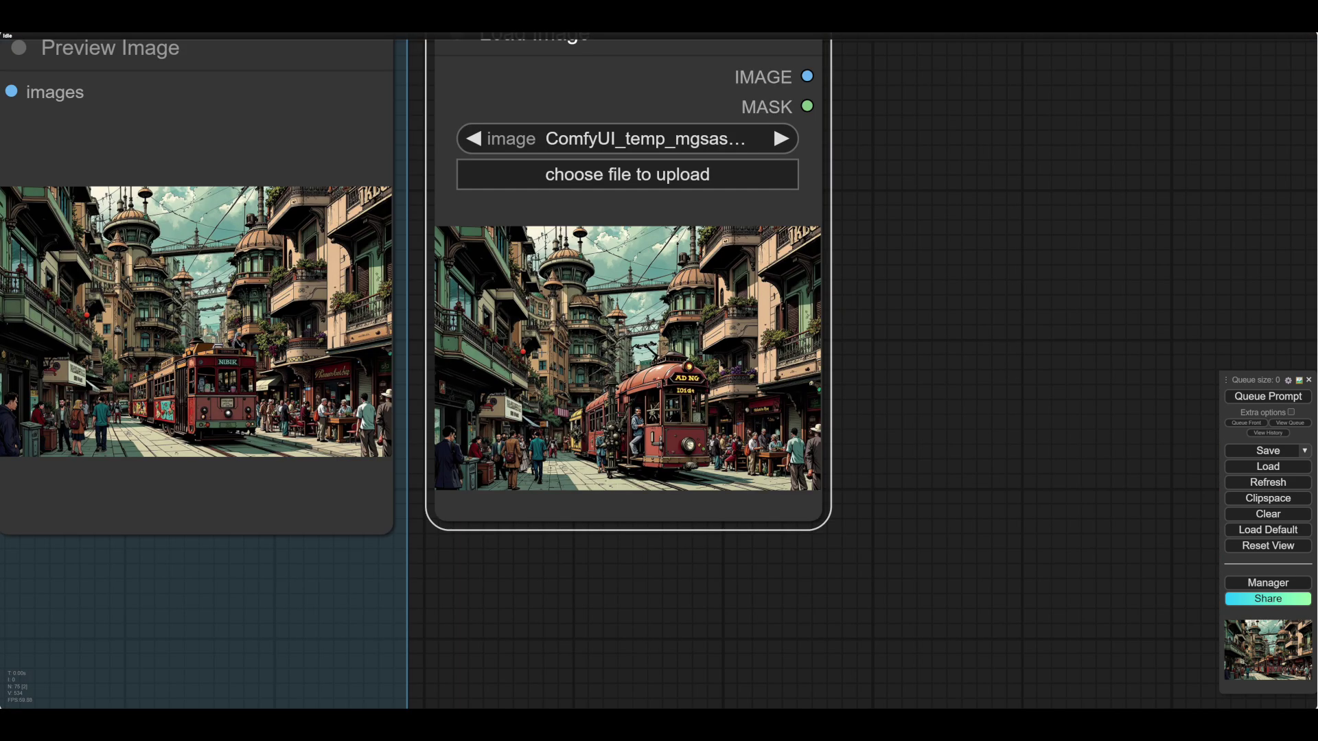
pyautogui.scroll(-6, 611, 574)
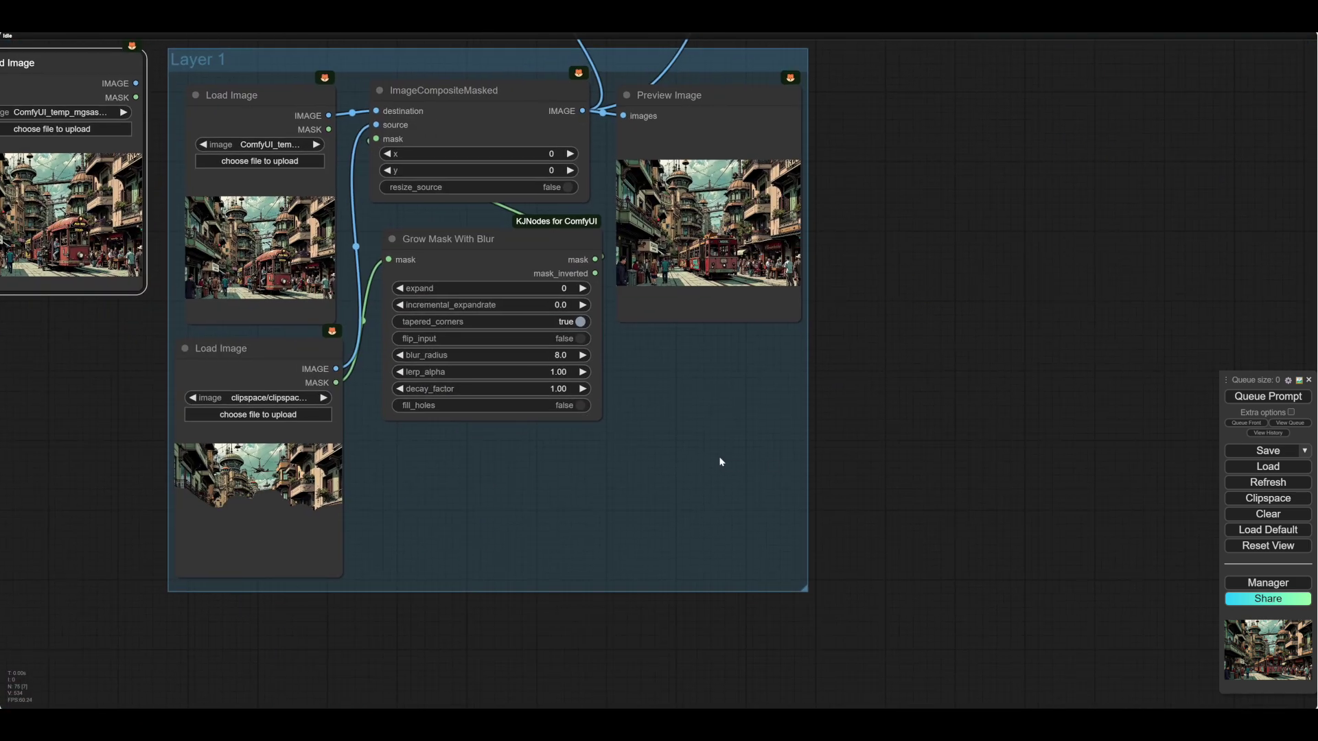
# - Set the nodes of the Layer 1 group to Never again
pyautogui.rightClick(688, 416)
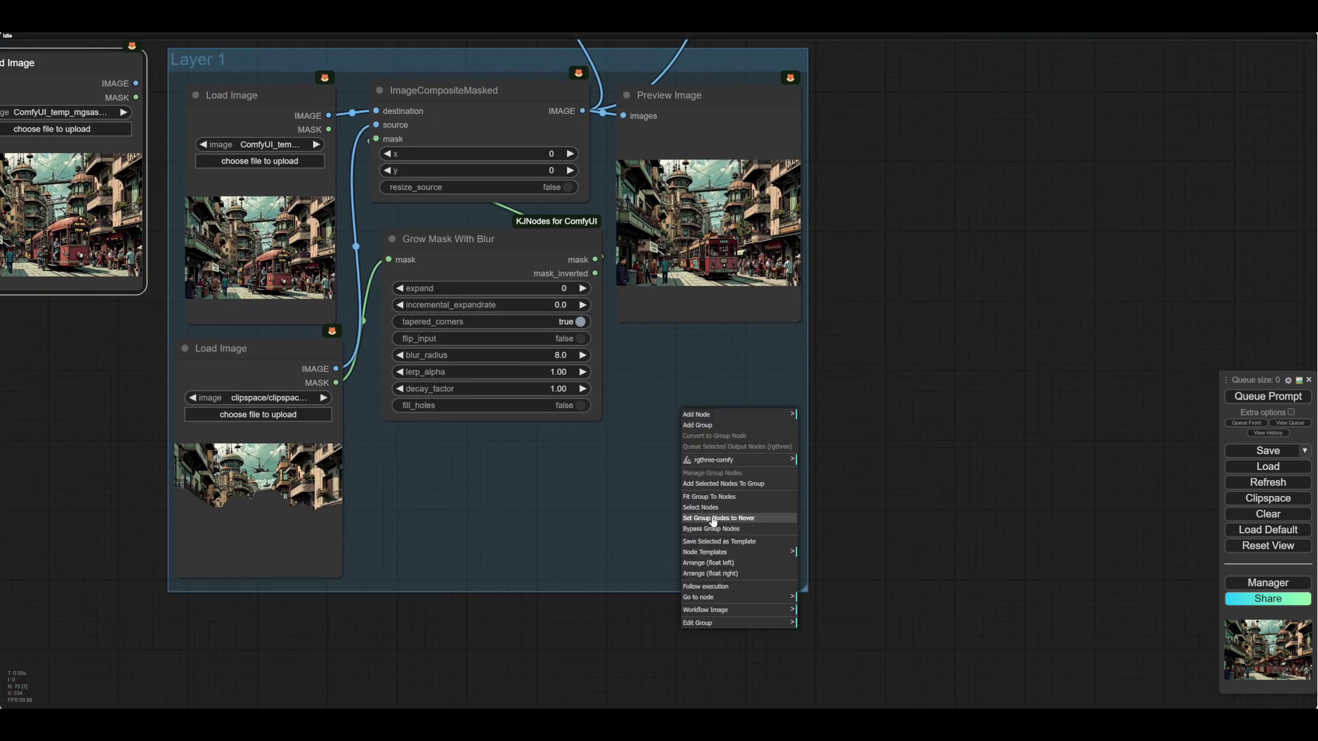
pyautogui.click(713, 518)
# - Set the denoise of the BasicScheduler in the Process group to 0.78
pyautogui.moveTo(903, 347); pyautogui.dragTo(920, 552)
pyautogui.scroll(-5, 920, 552)
pyautogui.scroll(8, 767, 335)
pyautogui.scroll(3, 768, 332)
pyautogui.moveTo(767, 330); pyautogui.dragTo(1038, 291)
pyautogui.moveTo(478, 569); pyautogui.dragTo(634, 568)
pyautogui.moveTo(275, 568); pyautogui.dragTo(398, 613)
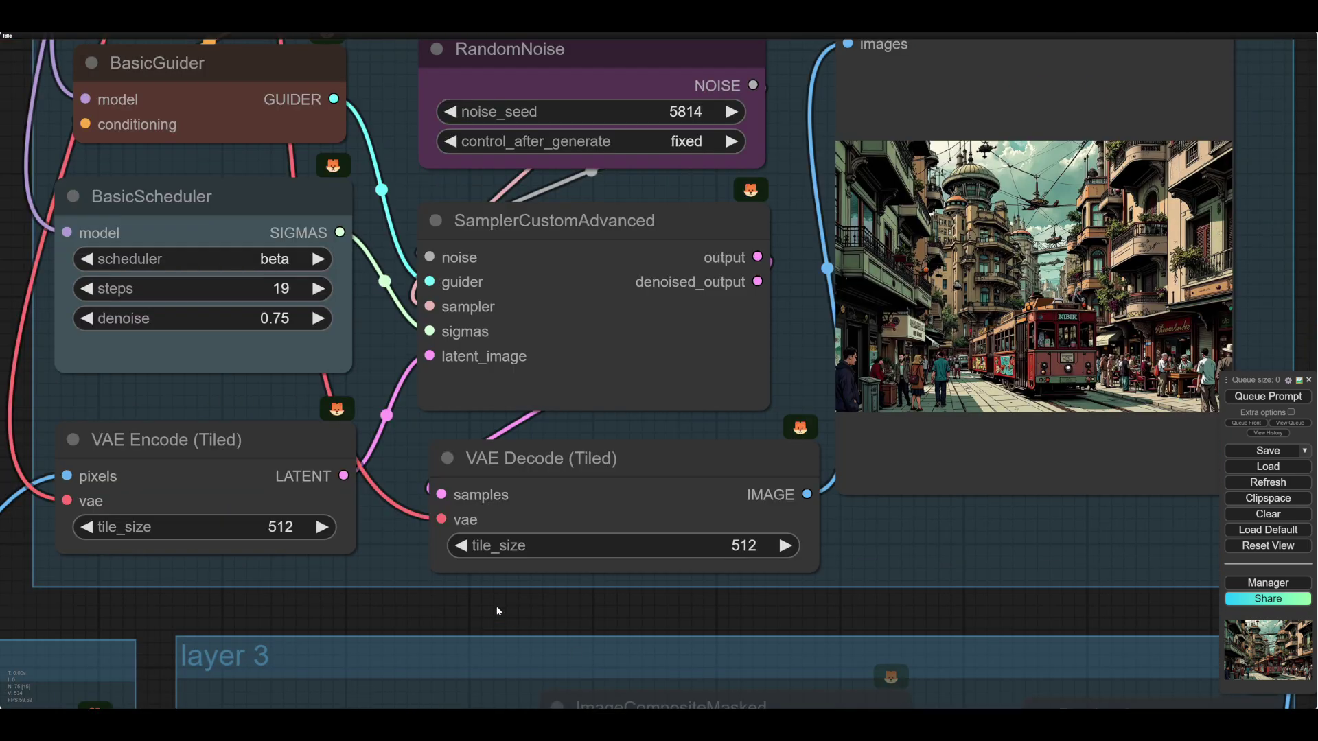
pyautogui.click(318, 318)
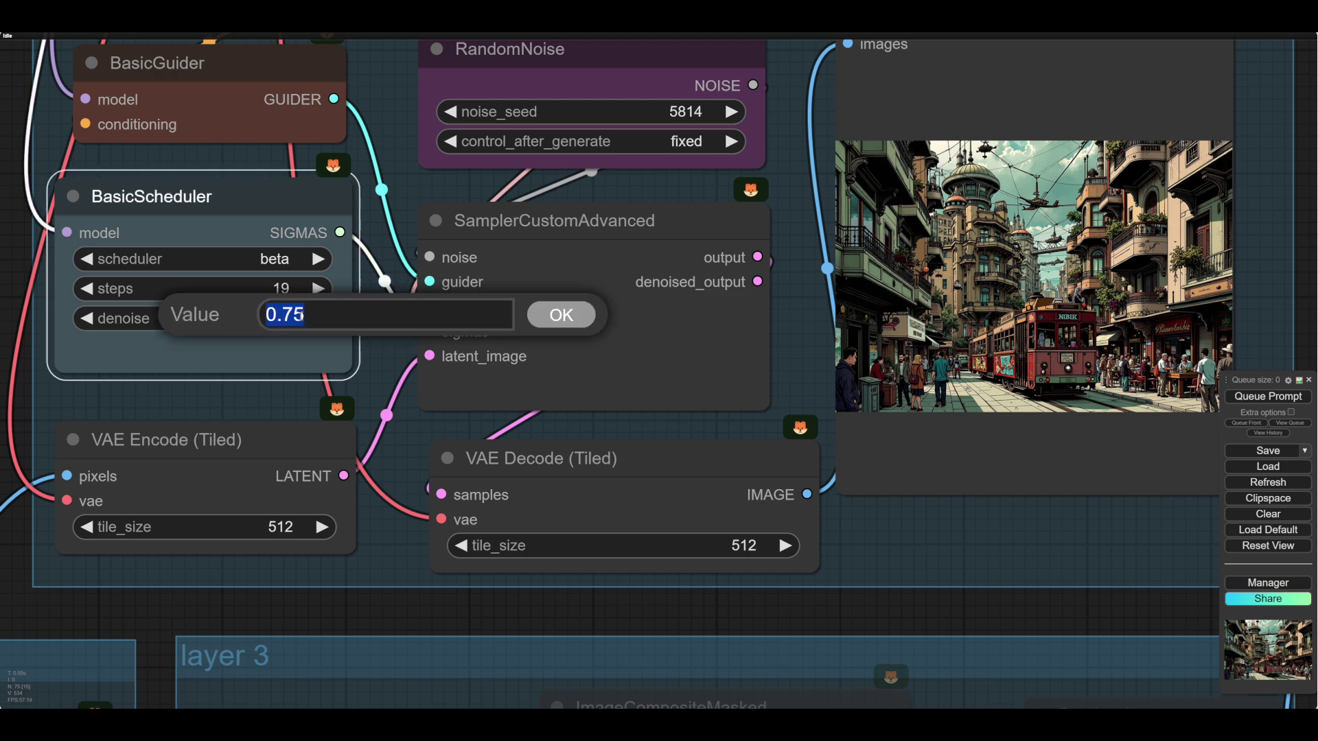
pyautogui.write('0.77')
pyautogui.click(560, 315)
pyautogui.click(317, 318)
# - Queue the prompt and examine the new image in the Process group's preview
pyautogui.moveTo(897, 612); pyautogui.dragTo(504, 636)
pyautogui.click(1244, 397)
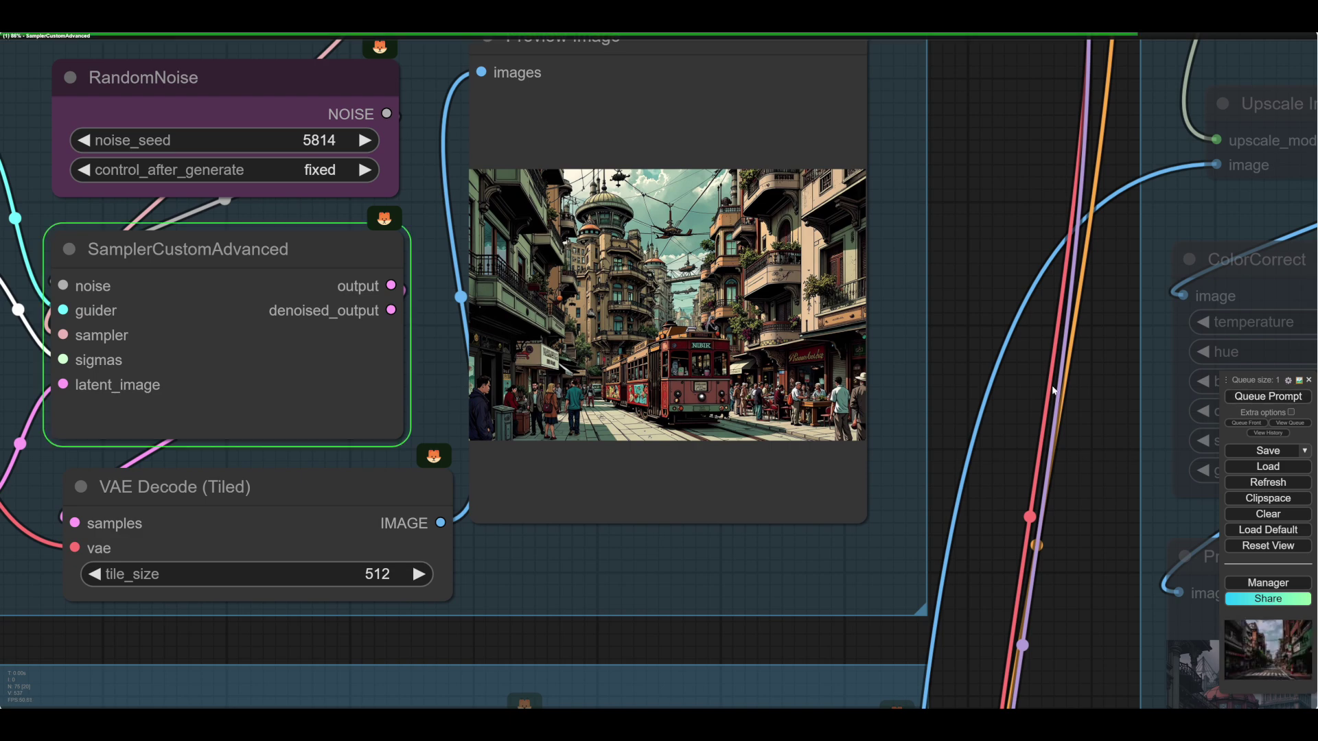
pyautogui.scroll(-3, 982, 343)
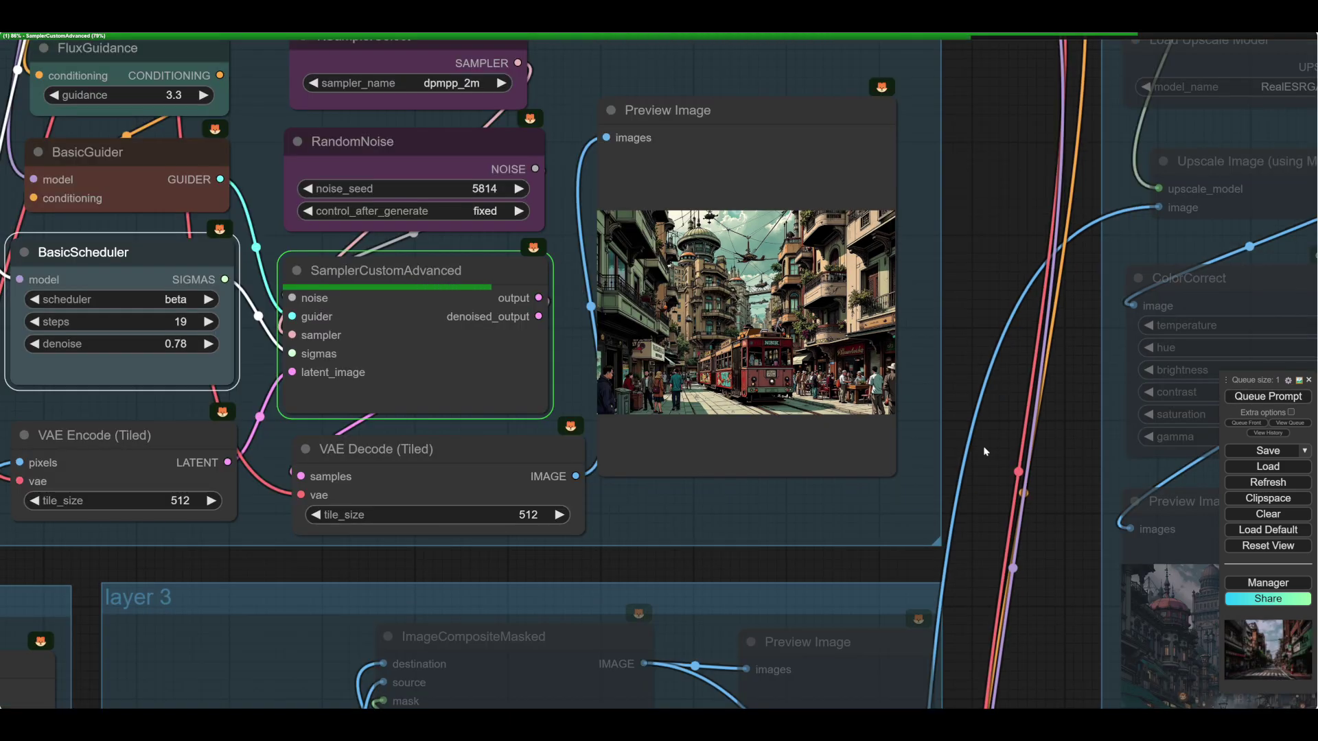
pyautogui.scroll(5, 986, 451)
pyautogui.scroll(-3, 982, 446)
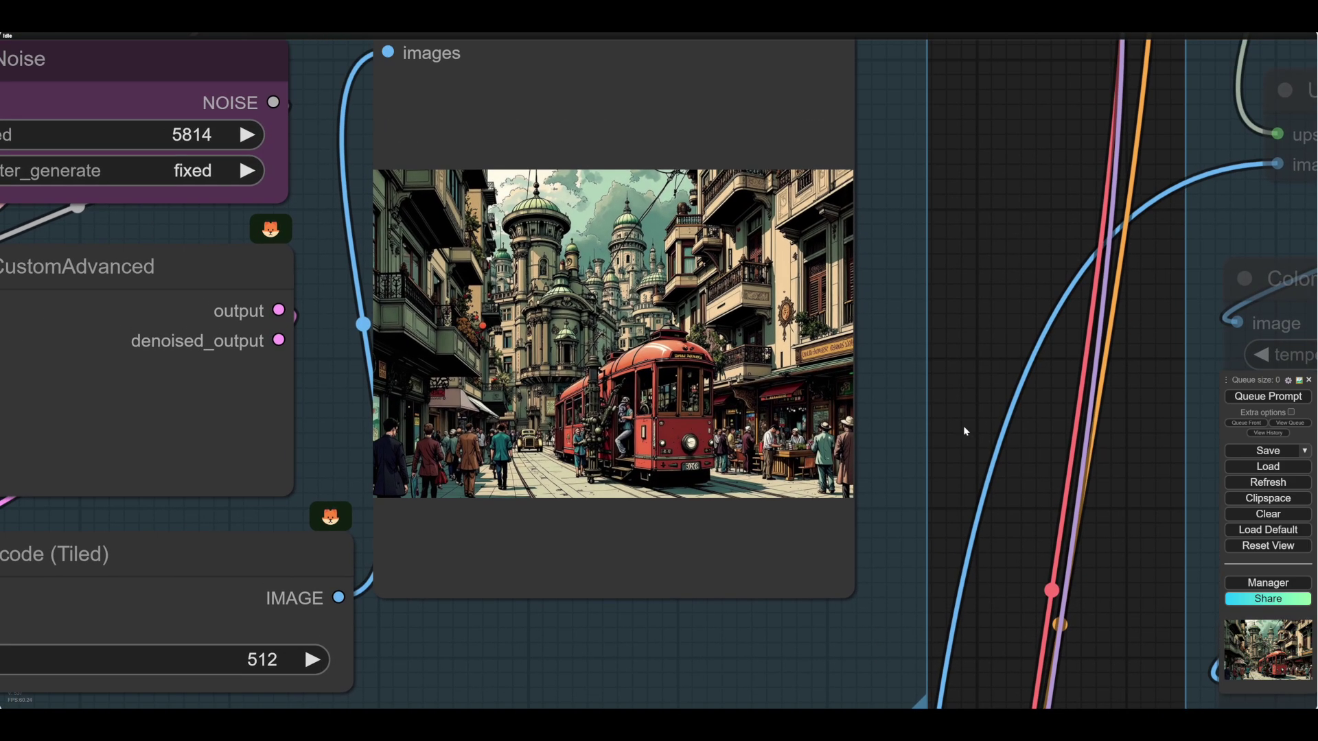
pyautogui.scroll(-2, 963, 431)
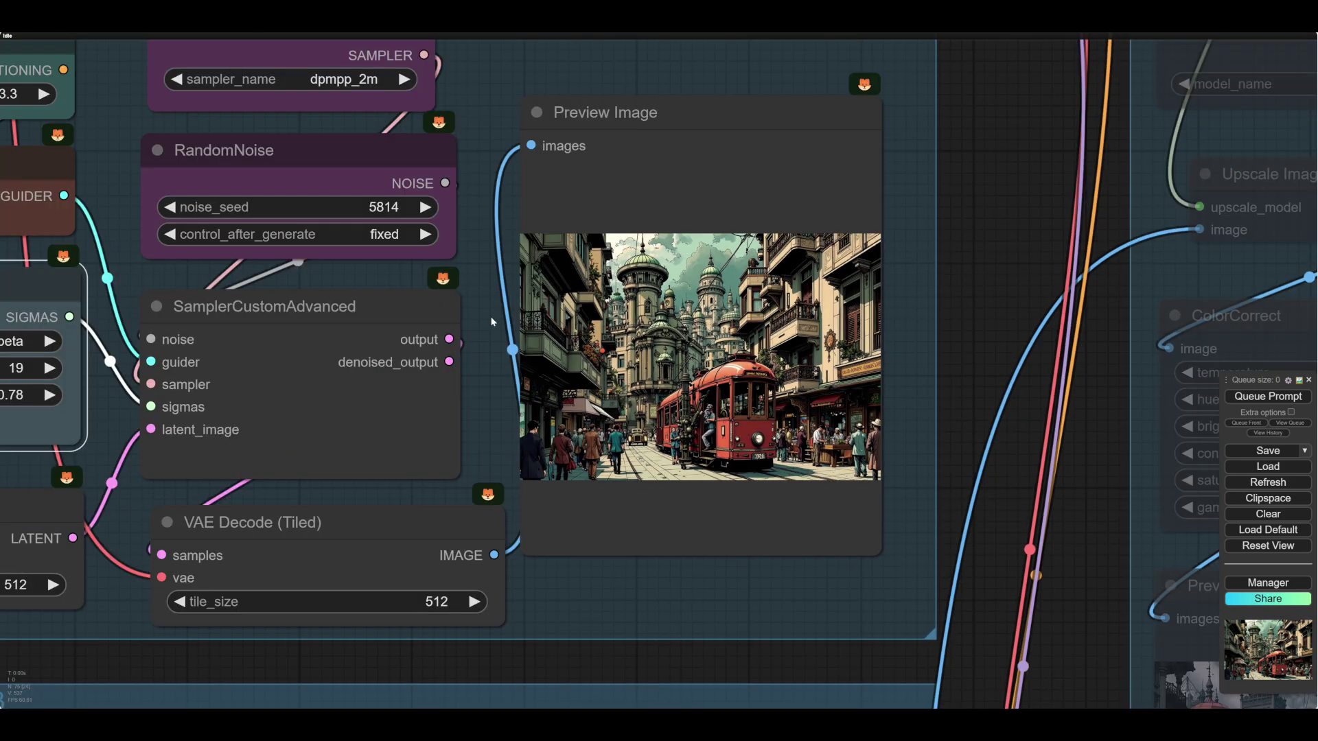
# - Set the FluxGuidance guidance to 3.0 and queue the prompt
pyautogui.moveTo(122, 179); pyautogui.dragTo(446, 274)
pyautogui.click(182, 191)
pyautogui.click(182, 191)
pyautogui.click(182, 192)
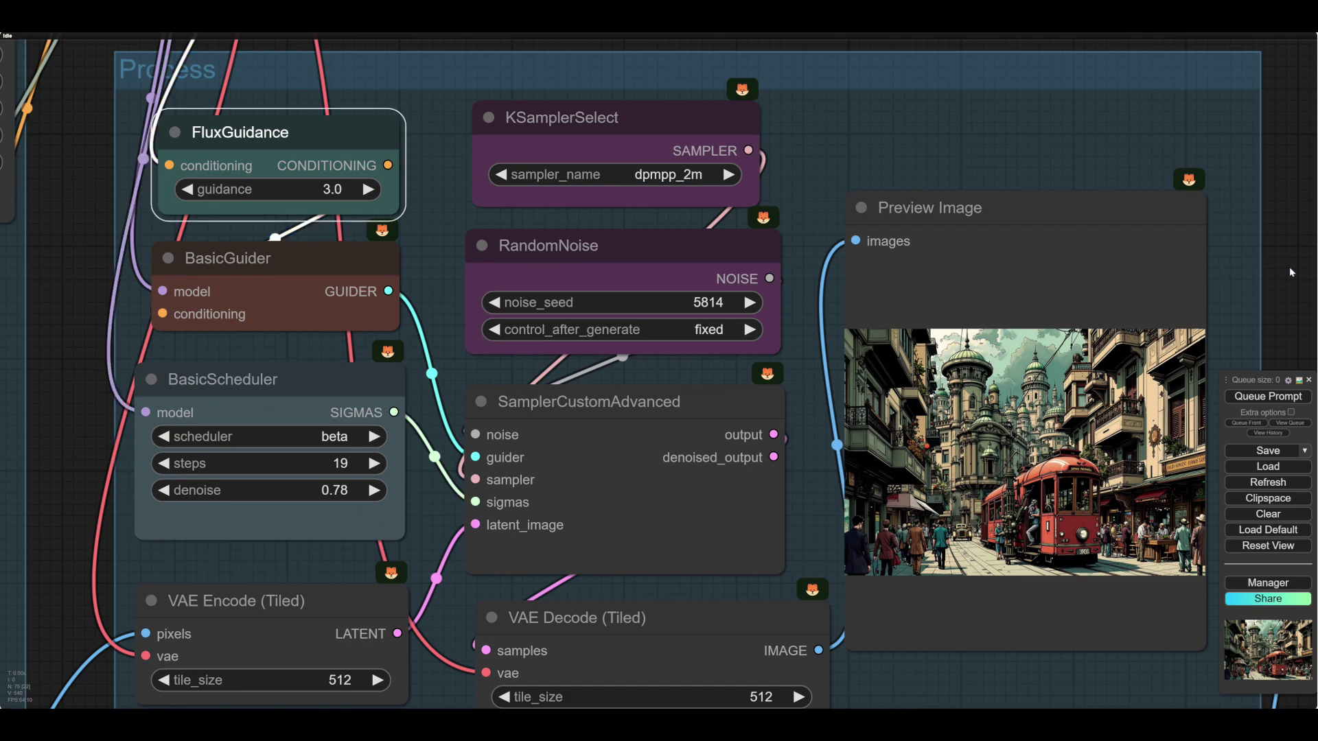
pyautogui.moveTo(1289, 266); pyautogui.dragTo(1177, 233)
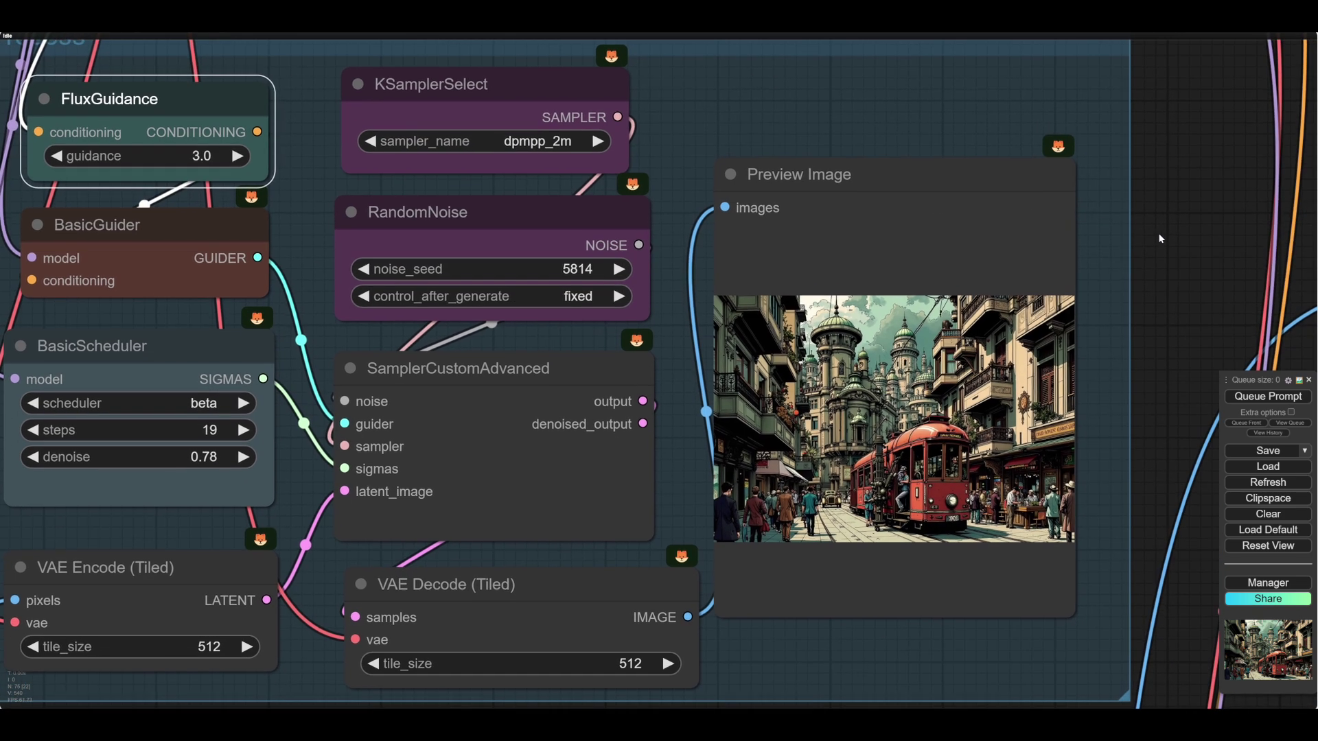
pyautogui.click(1255, 395)
# - Examine the tram and building details in the Process preview before and after the new image is generated
pyautogui.scroll(5, 1170, 331)
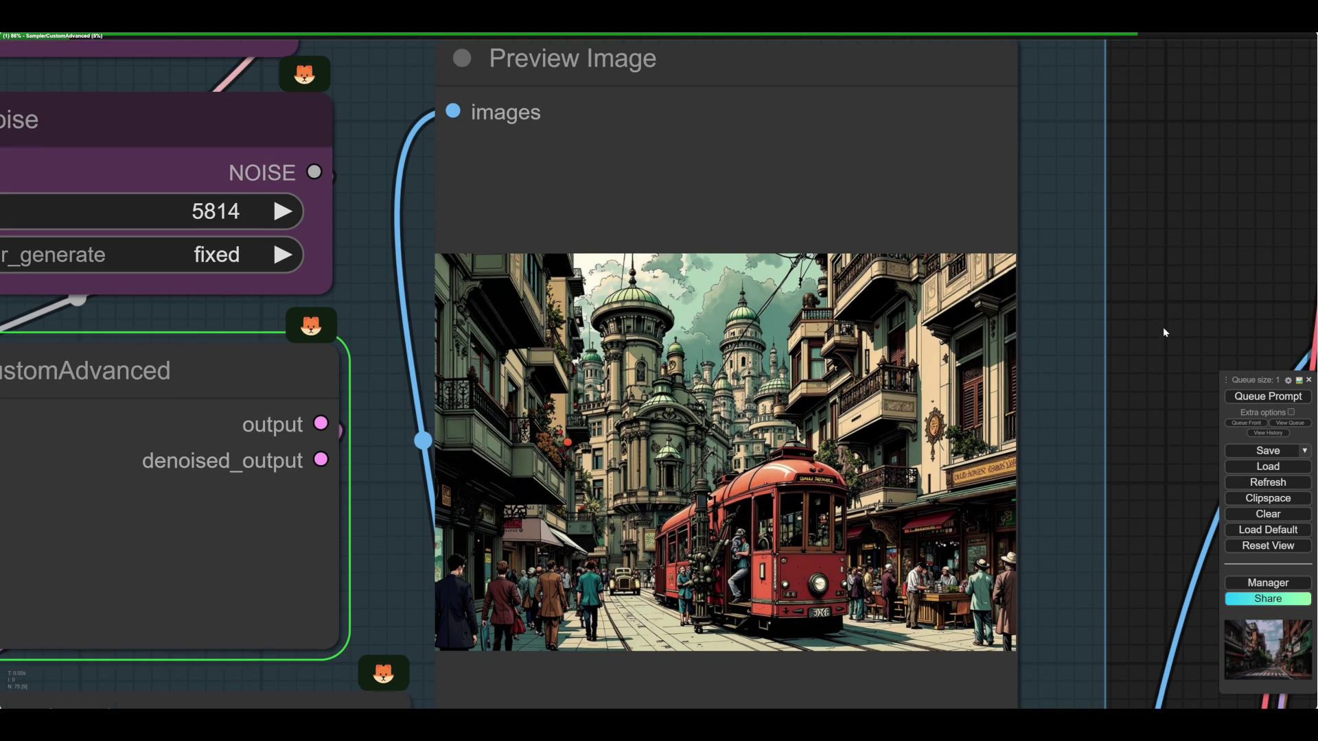
pyautogui.scroll(-2, 1163, 321)
pyautogui.moveTo(1158, 453); pyautogui.dragTo(1170, 434)
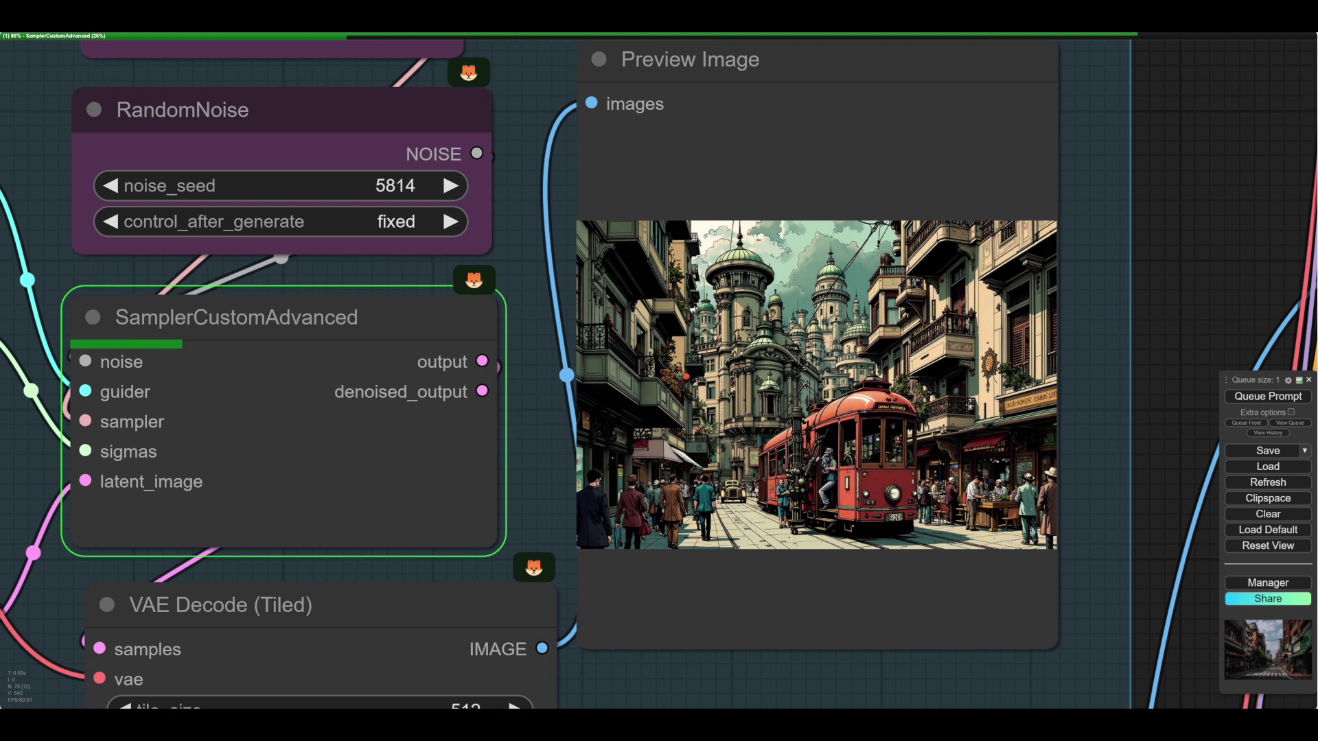
pyautogui.scroll(-1, 1155, 450)
pyautogui.scroll(-1, 1157, 455)
pyautogui.moveTo(1157, 455); pyautogui.dragTo(1129, 434)
pyautogui.scroll(1, 1129, 434)
pyautogui.scroll(3, 1127, 434)
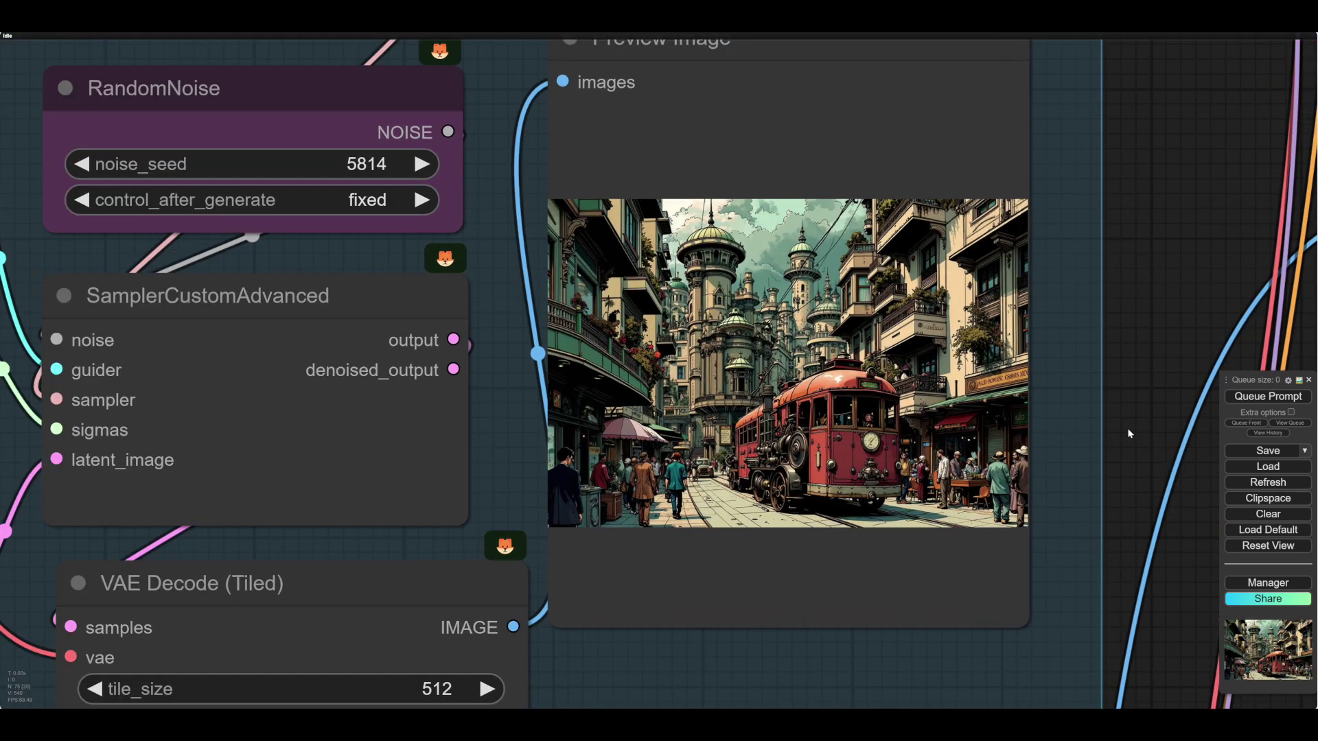
# - Set the FluxGuidance guidance to 3.1 and queue the prompt
pyautogui.scroll(-4, 1127, 434)
pyautogui.click(542, 209)
pyautogui.hotkey('ctrl', 'z')
pyautogui.click(1254, 397)
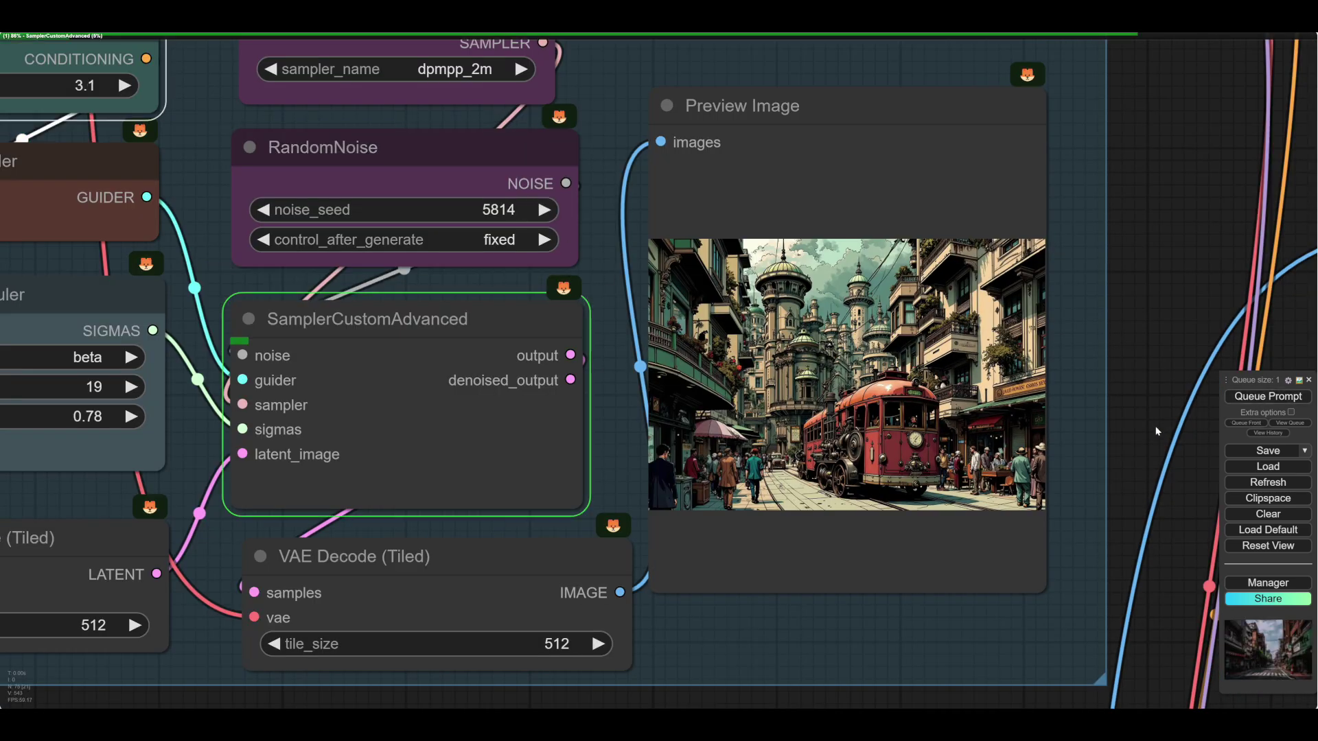
# - Follow the generation run and inspect the resulting tram street image in the Process preview
pyautogui.scroll(3, 1132, 438)
pyautogui.scroll(-4, 1132, 438)
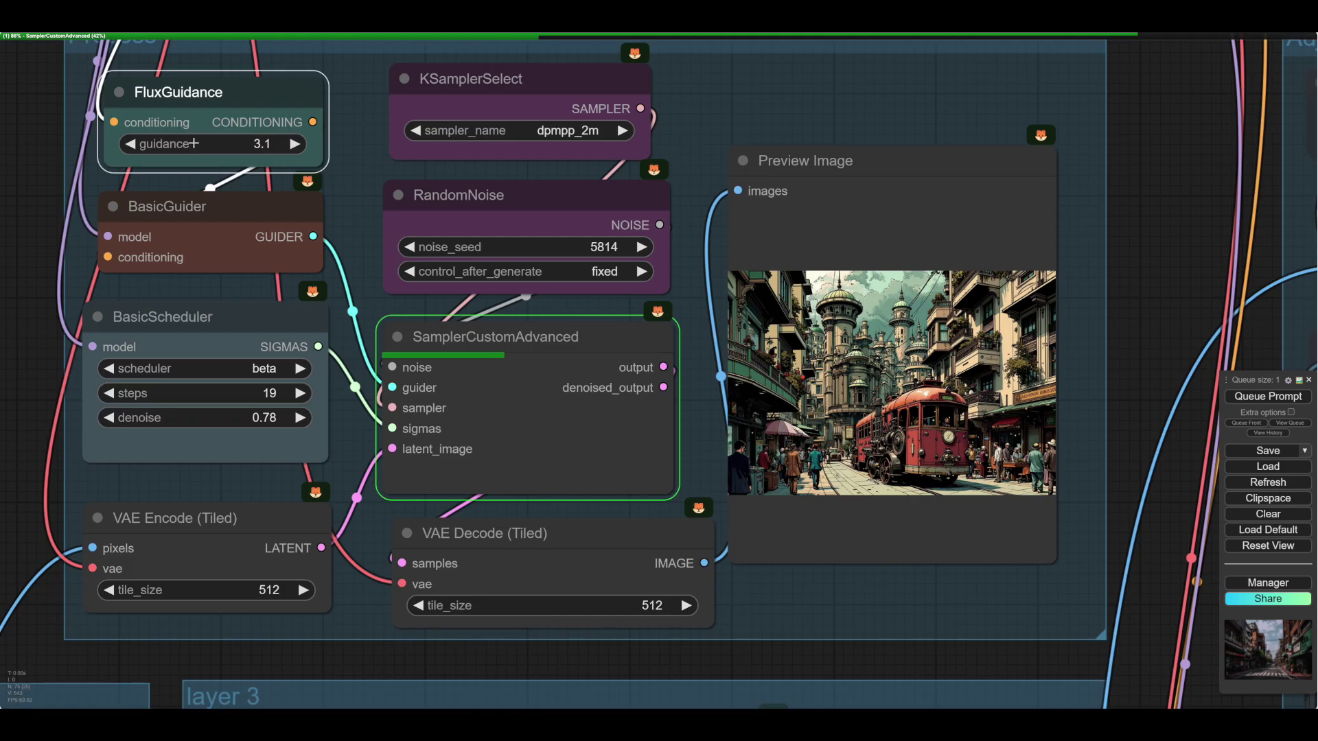
pyautogui.moveTo(1001, 646); pyautogui.dragTo(817, 639)
pyautogui.moveTo(957, 392); pyautogui.dragTo(964, 417)
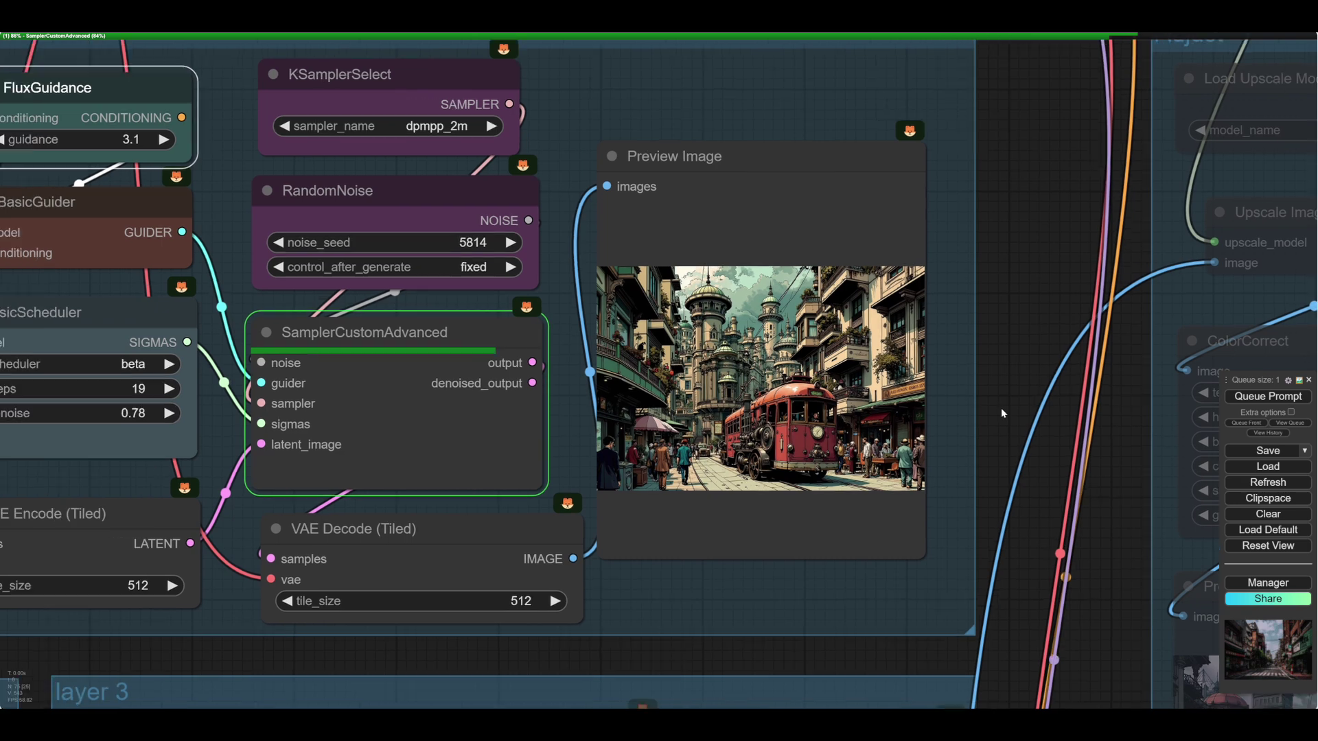
pyautogui.moveTo(964, 413); pyautogui.dragTo(1000, 407)
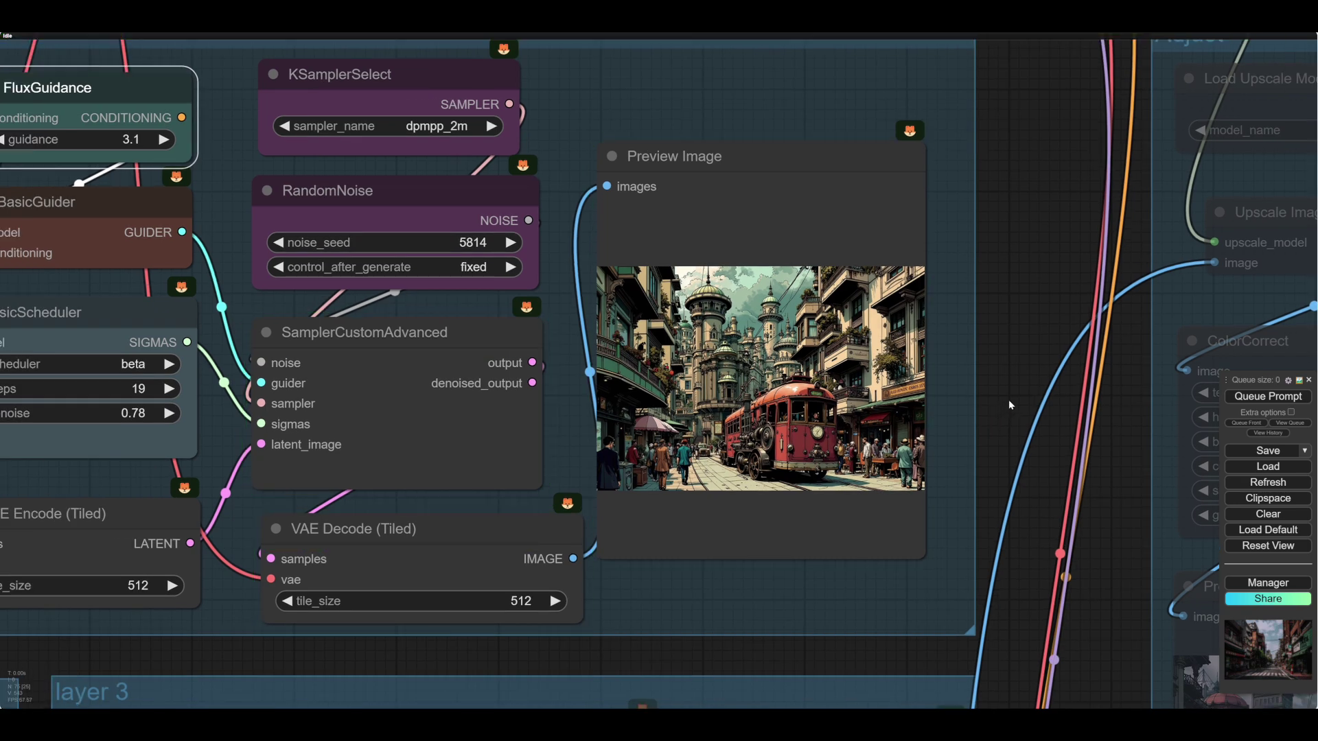
pyautogui.scroll(5, 1010, 397)
# - Set the BasicScheduler denoise to 0.77, queue the prompt and view the new image
pyautogui.scroll(-7, 1010, 397)
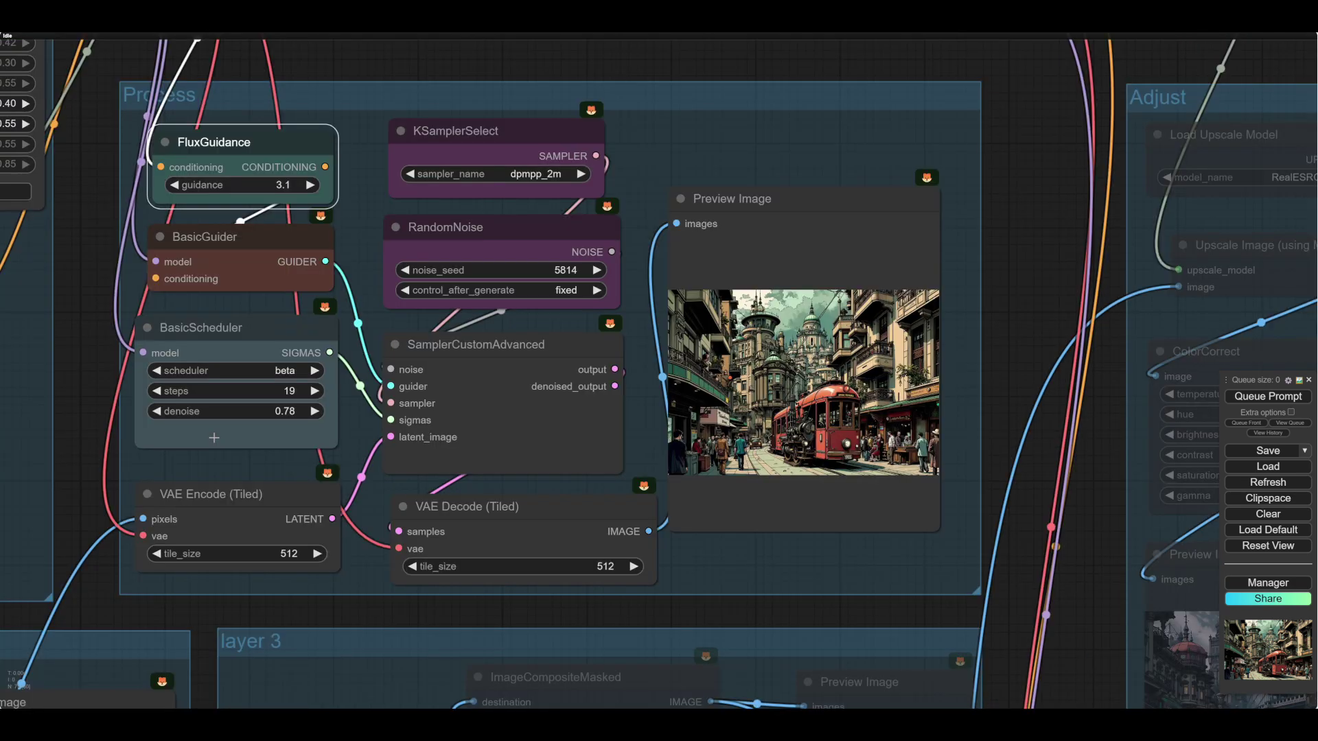
pyautogui.click(157, 411)
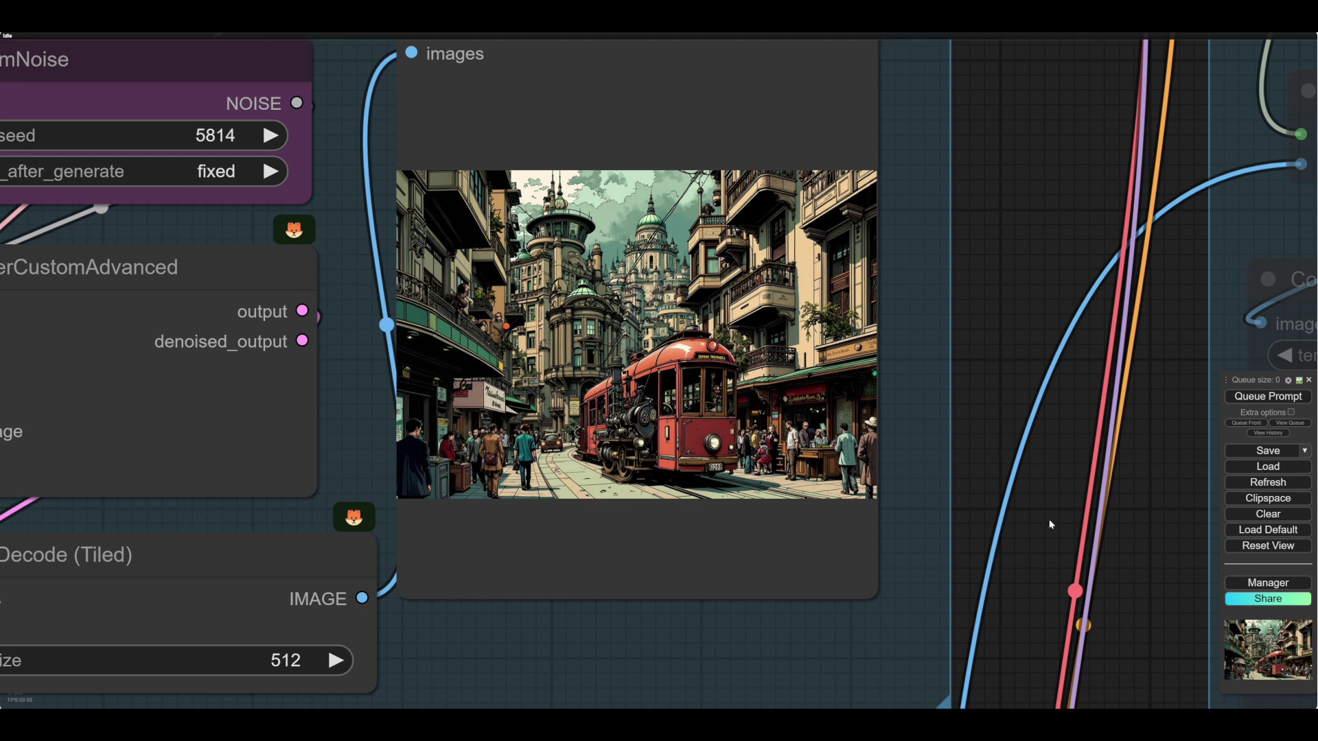
# - Raise the FluxGuidance guidance by one increment and queue the prompt for another variation
pyautogui.scroll(-4, 1049, 520)
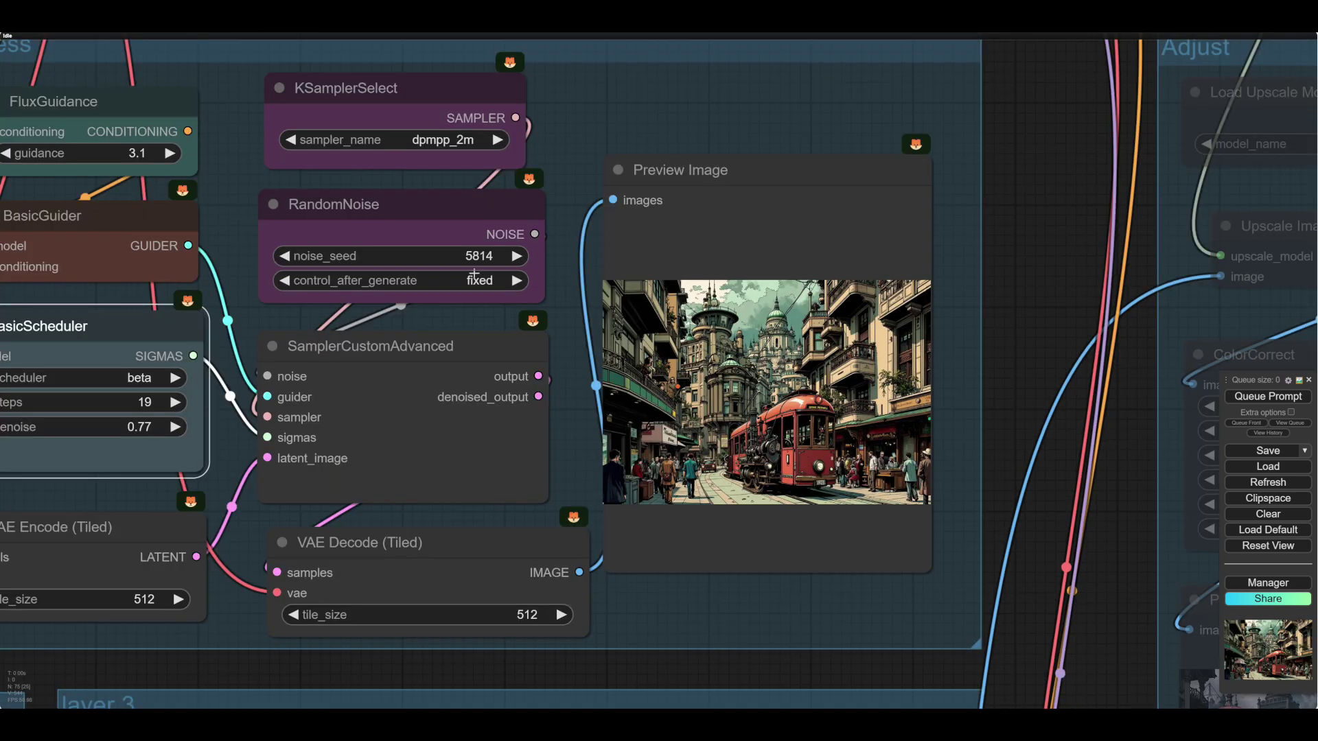
pyautogui.click(174, 154)
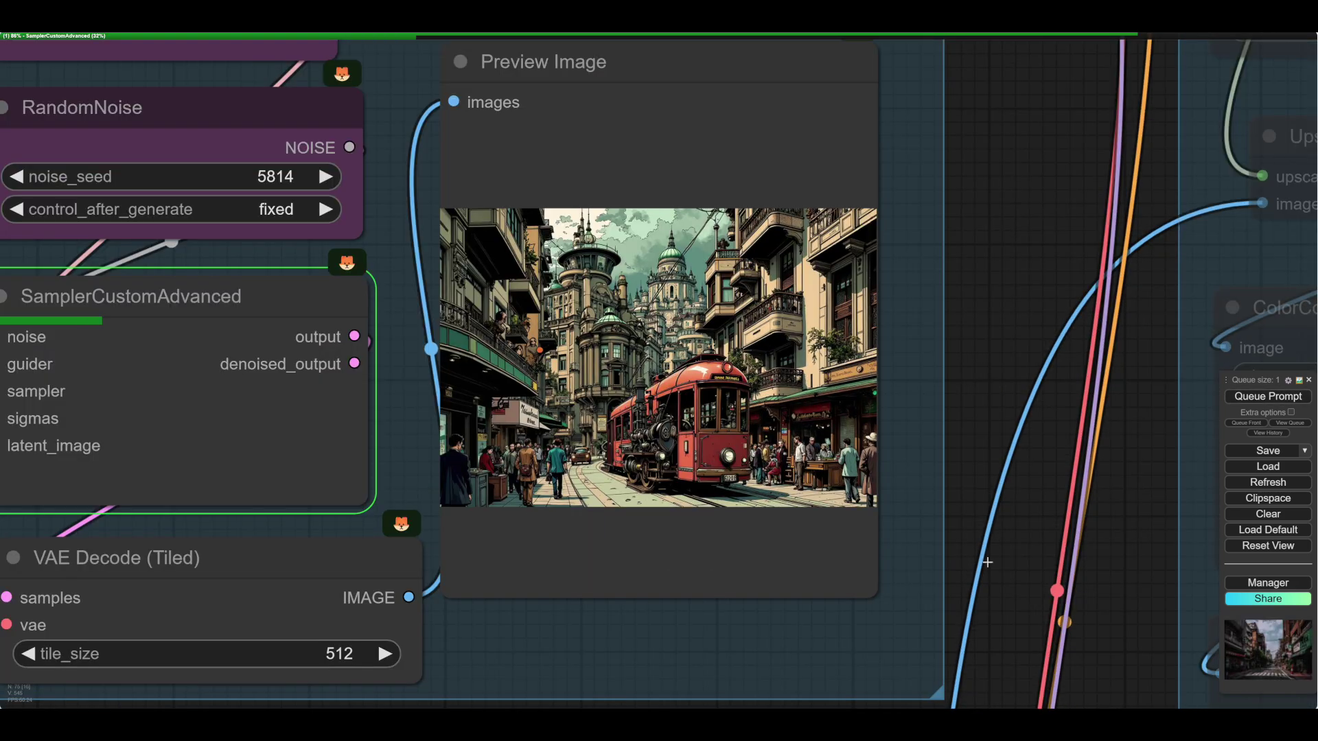
# - Watch the sampling of the queued variation and examine the decoded tram street image in the Process preview
pyautogui.scroll(-4, 1041, 510)
pyautogui.scroll(1, 1048, 515)
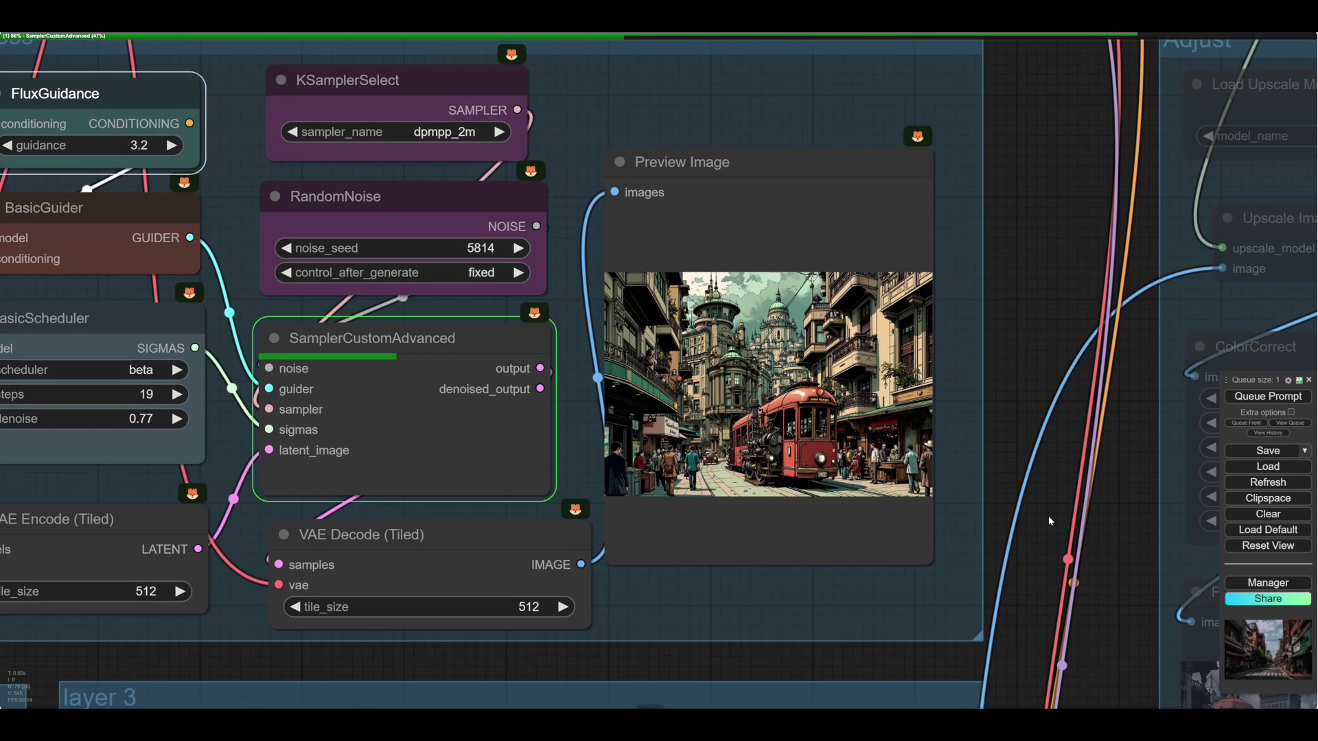
pyautogui.moveTo(1050, 516); pyautogui.dragTo(1063, 519)
pyautogui.scroll(7, 1022, 490)
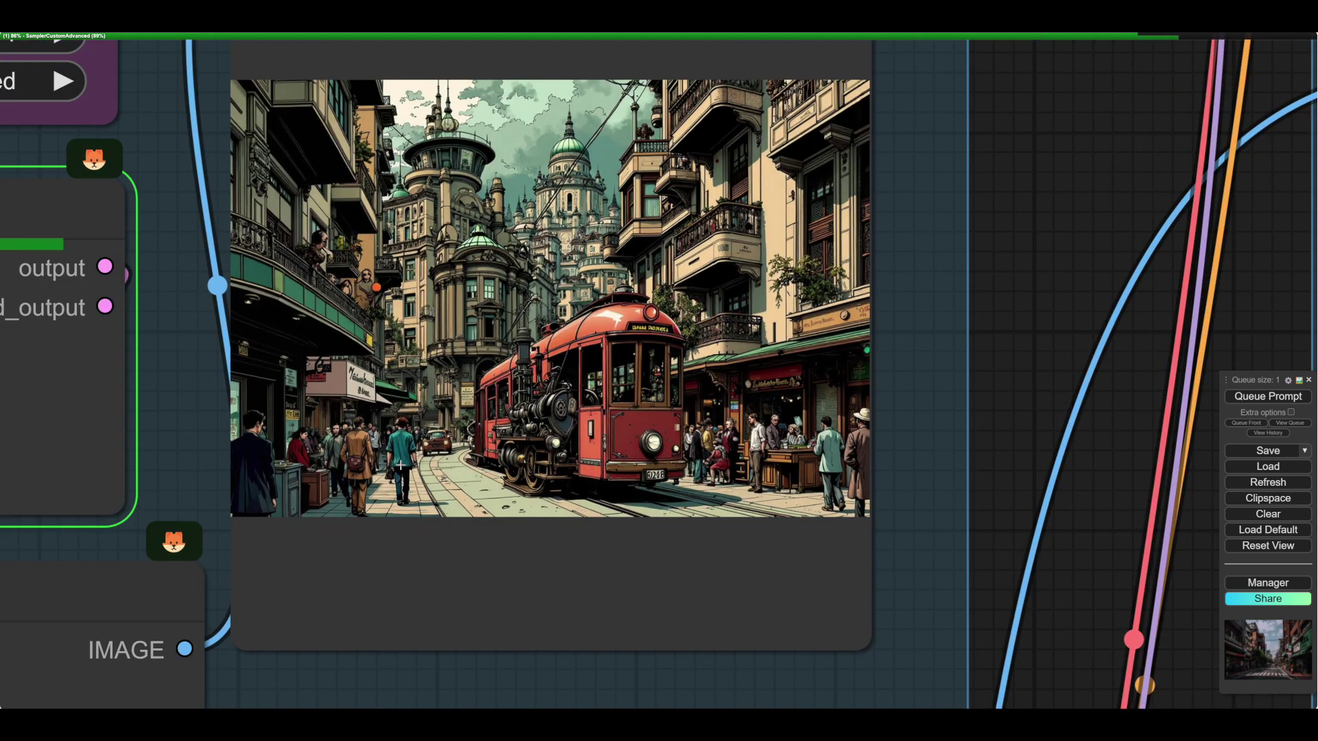
pyautogui.scroll(-6, 1081, 583)
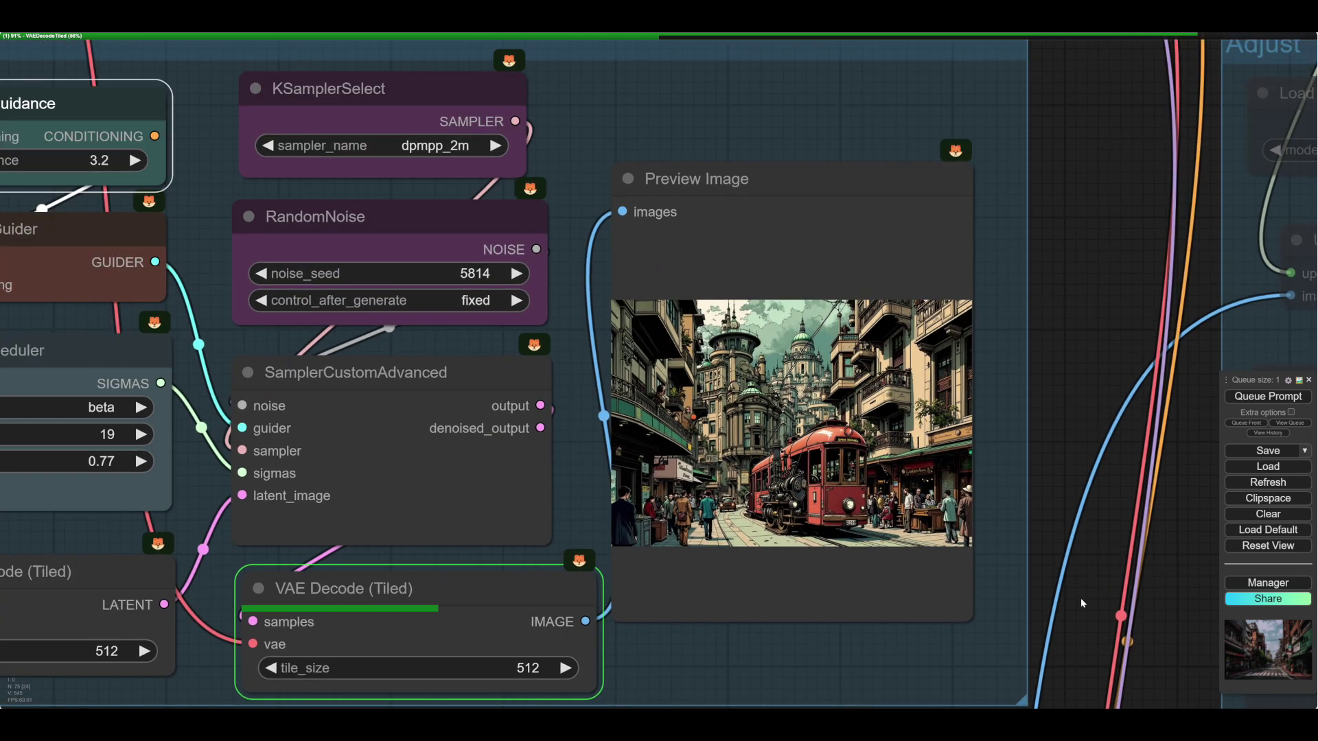
pyautogui.moveTo(1080, 595); pyautogui.dragTo(1073, 570)
pyautogui.scroll(-2, 1074, 569)
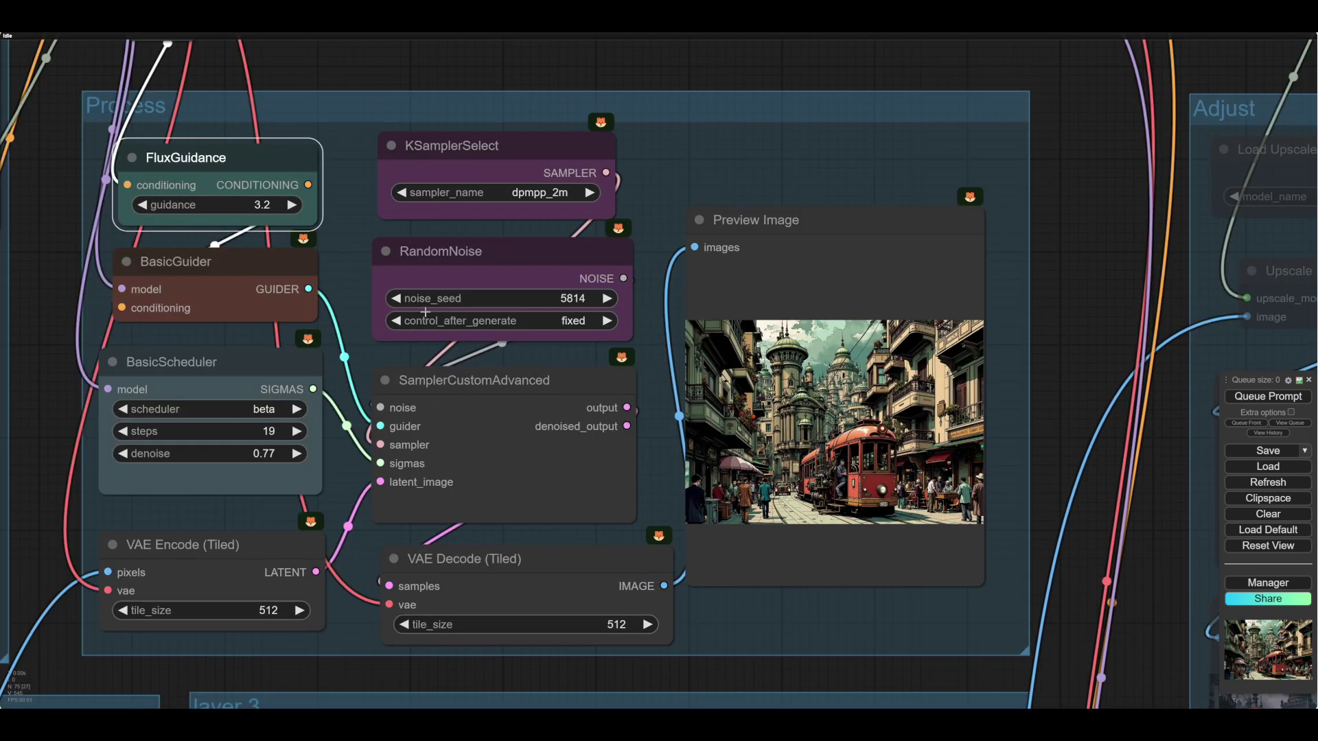
# - Set the FluxGuidance guidance to 3.3, queue the prompt and inspect the new tram image up close
pyautogui.click(1268, 396)
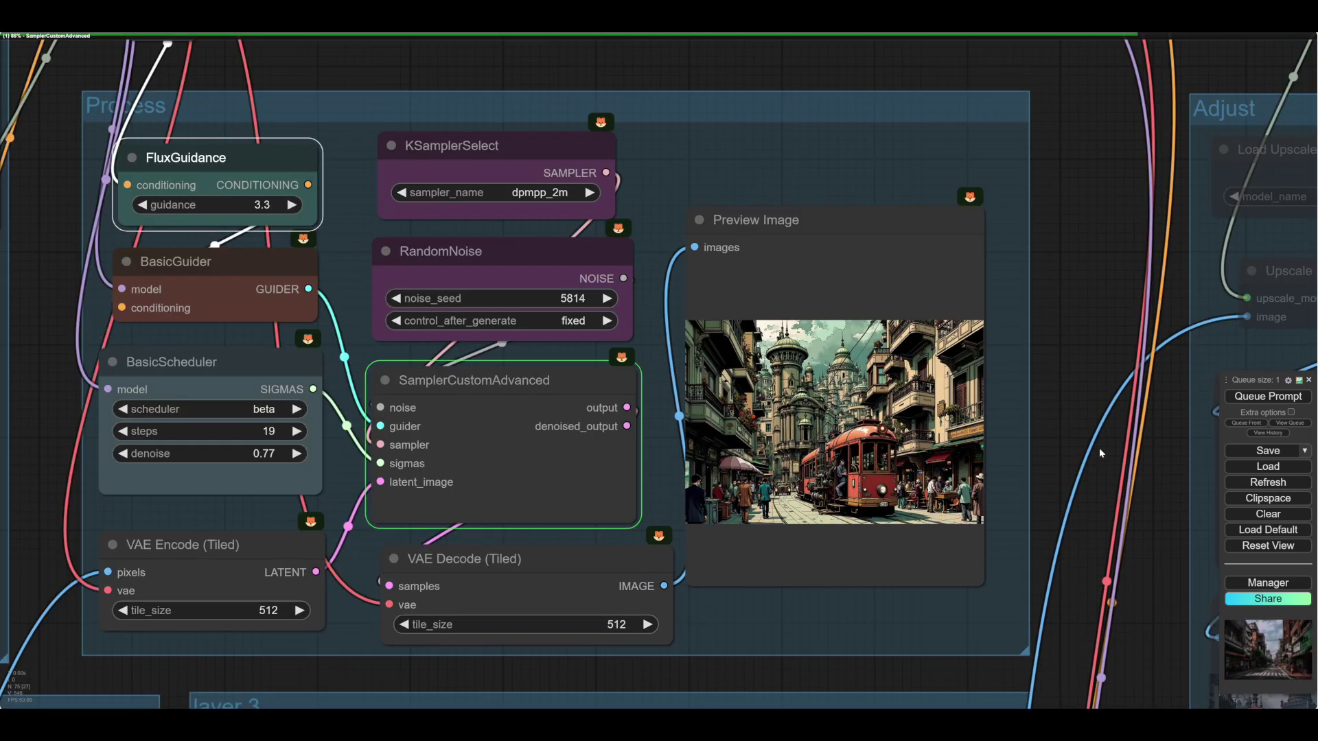
pyautogui.scroll(5, 1098, 461)
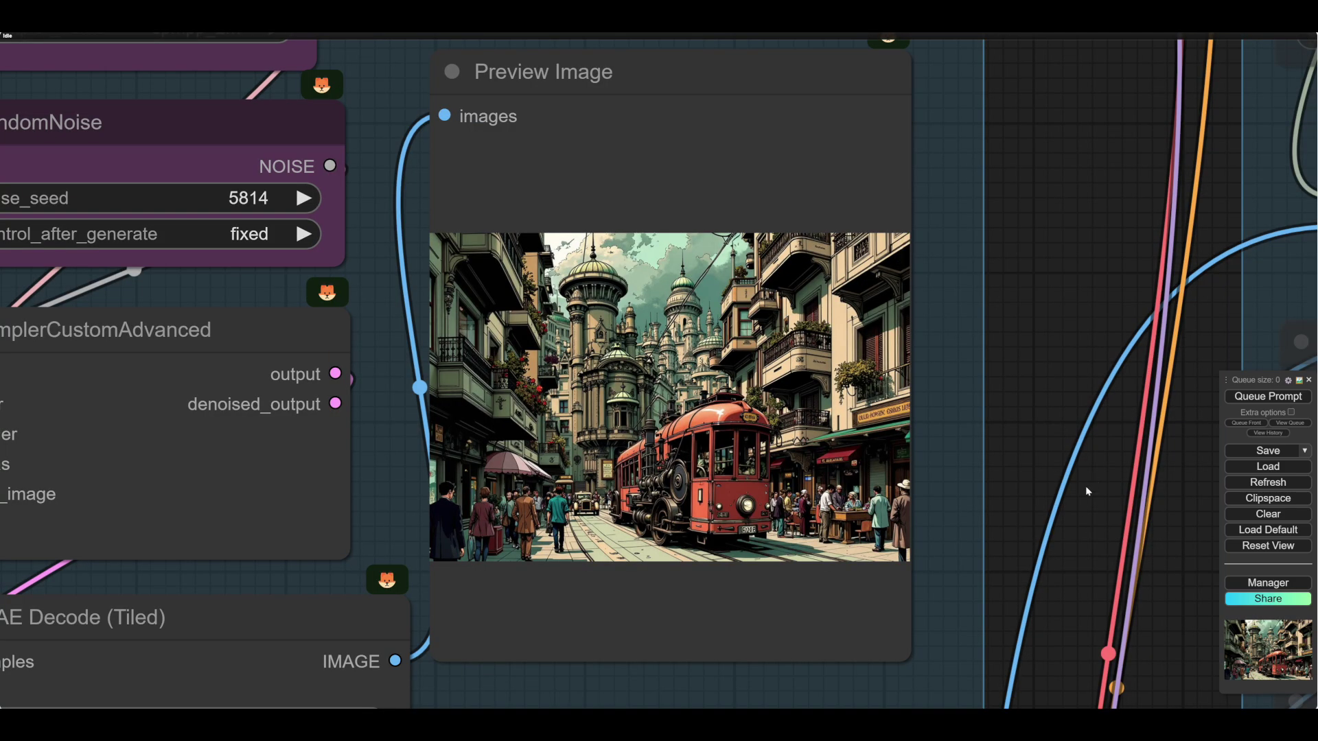
pyautogui.scroll(-3, 1086, 492)
pyautogui.scroll(5, 815, 501)
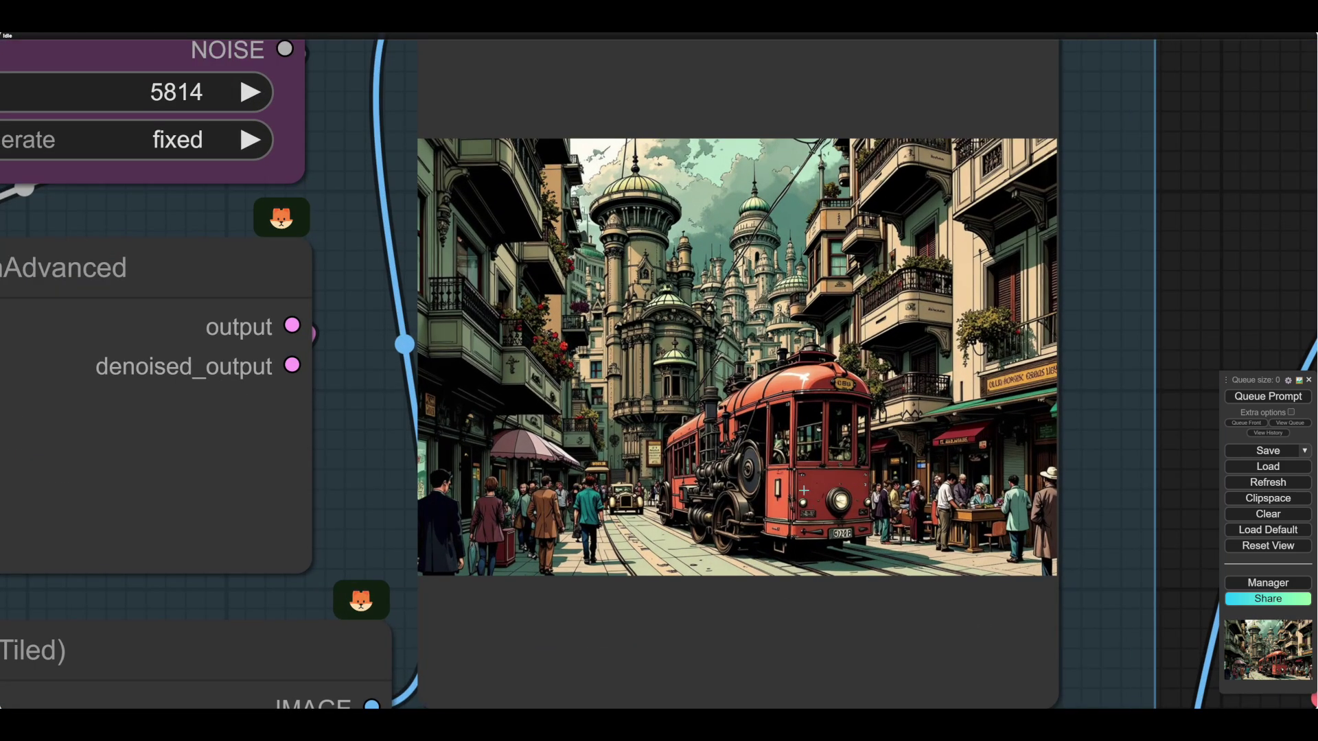
pyautogui.scroll(-5, 803, 490)
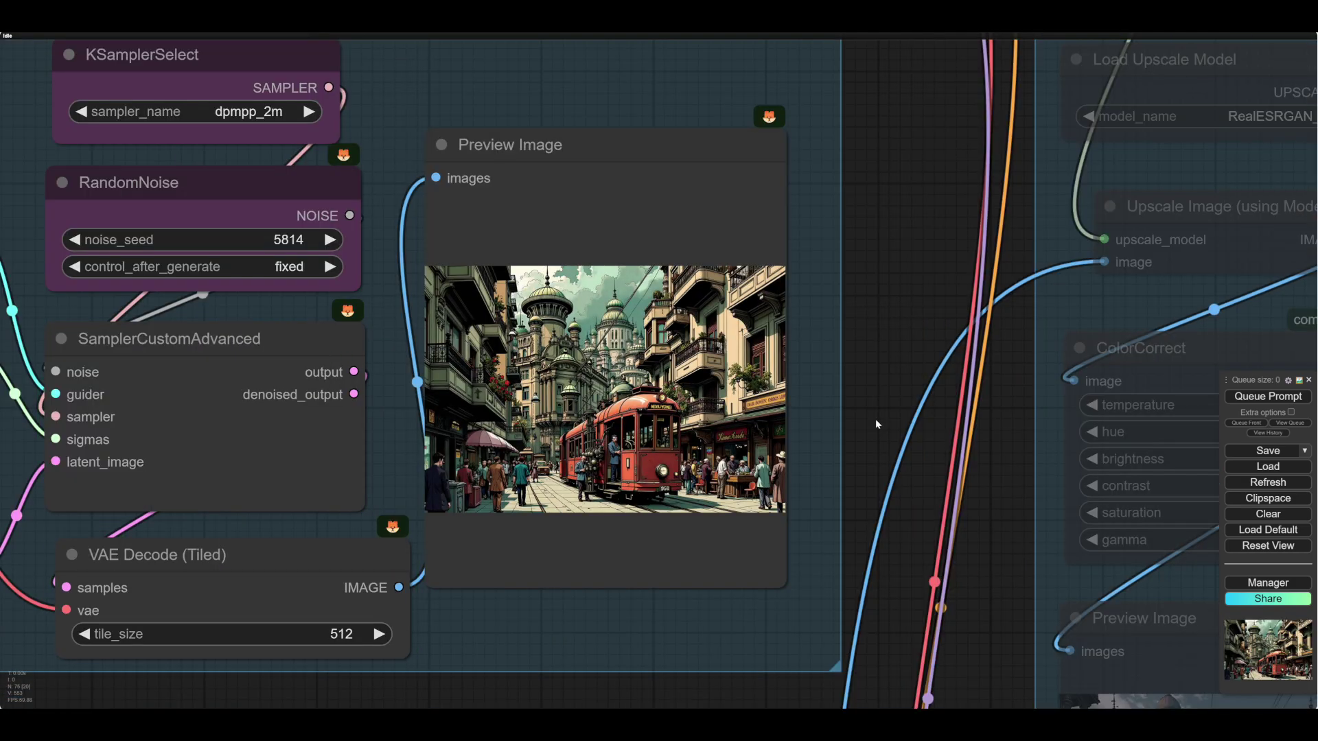
# - Examine the next variation's buildings, tram, pedestrians and shopfronts in the Process preview
pyautogui.scroll(2, 875, 419)
pyautogui.scroll(-3, 849, 436)
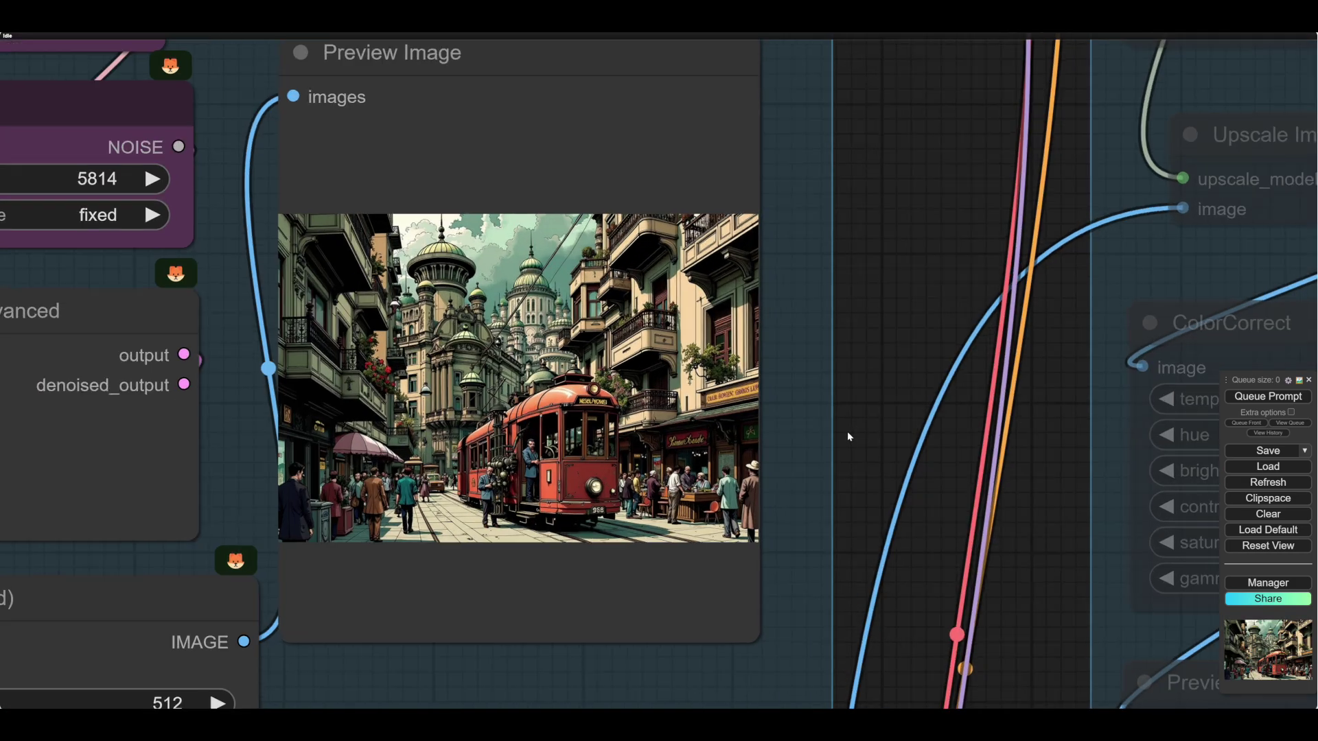
pyautogui.scroll(-3, 848, 436)
pyautogui.scroll(4, 728, 457)
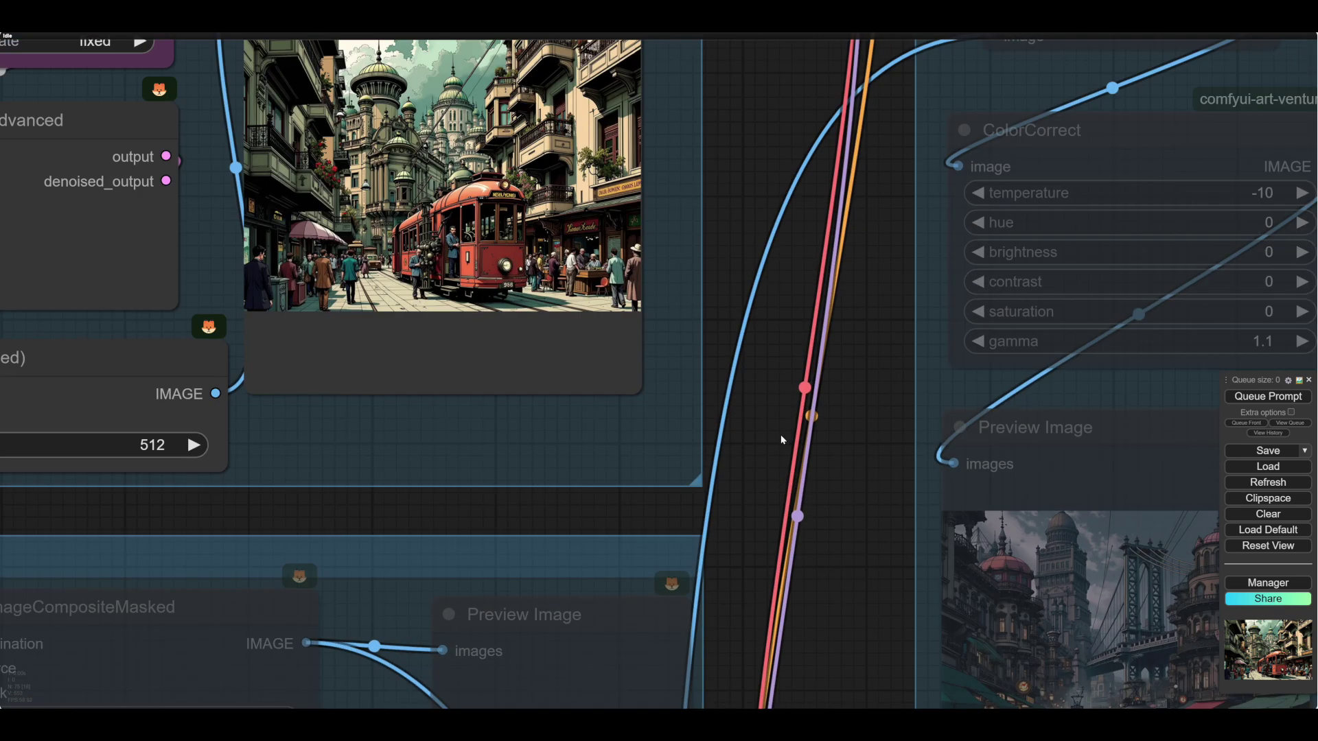
pyautogui.scroll(6, 465, 290)
pyautogui.scroll(1, 412, 251)
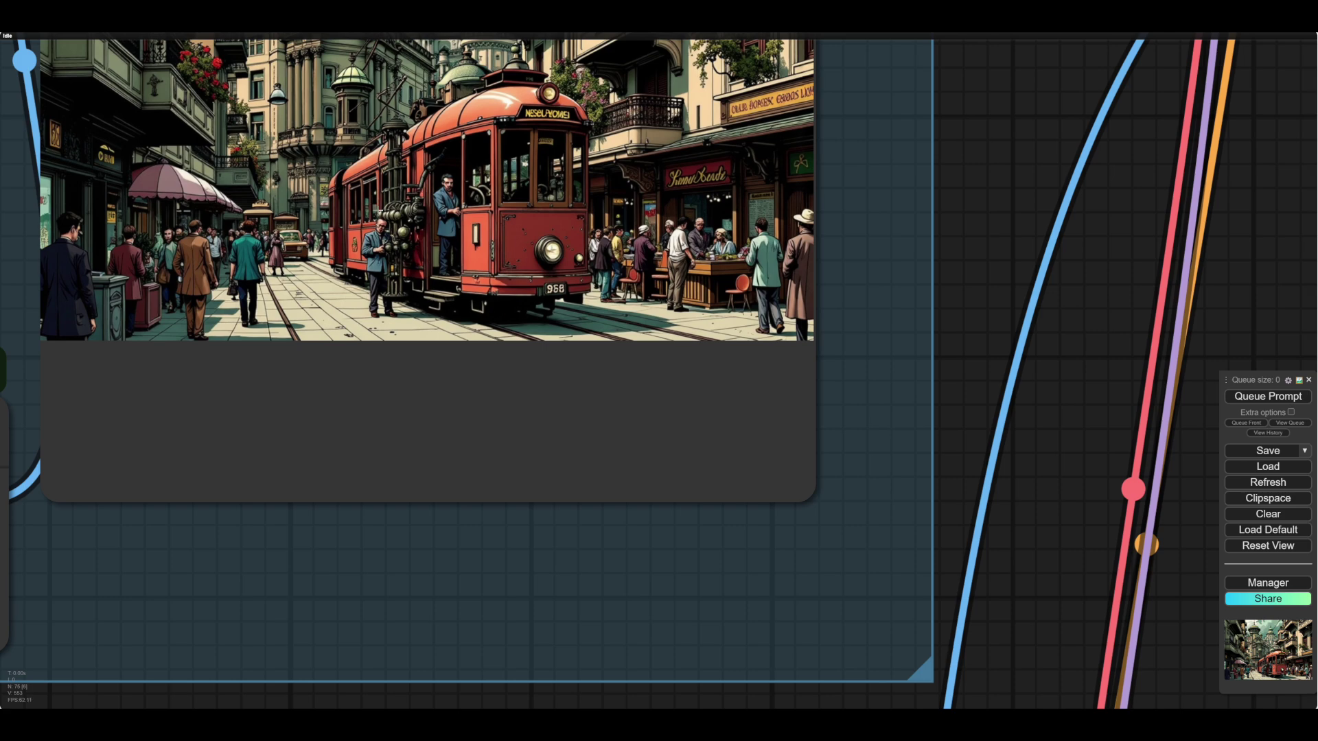
pyautogui.scroll(-4, 968, 374)
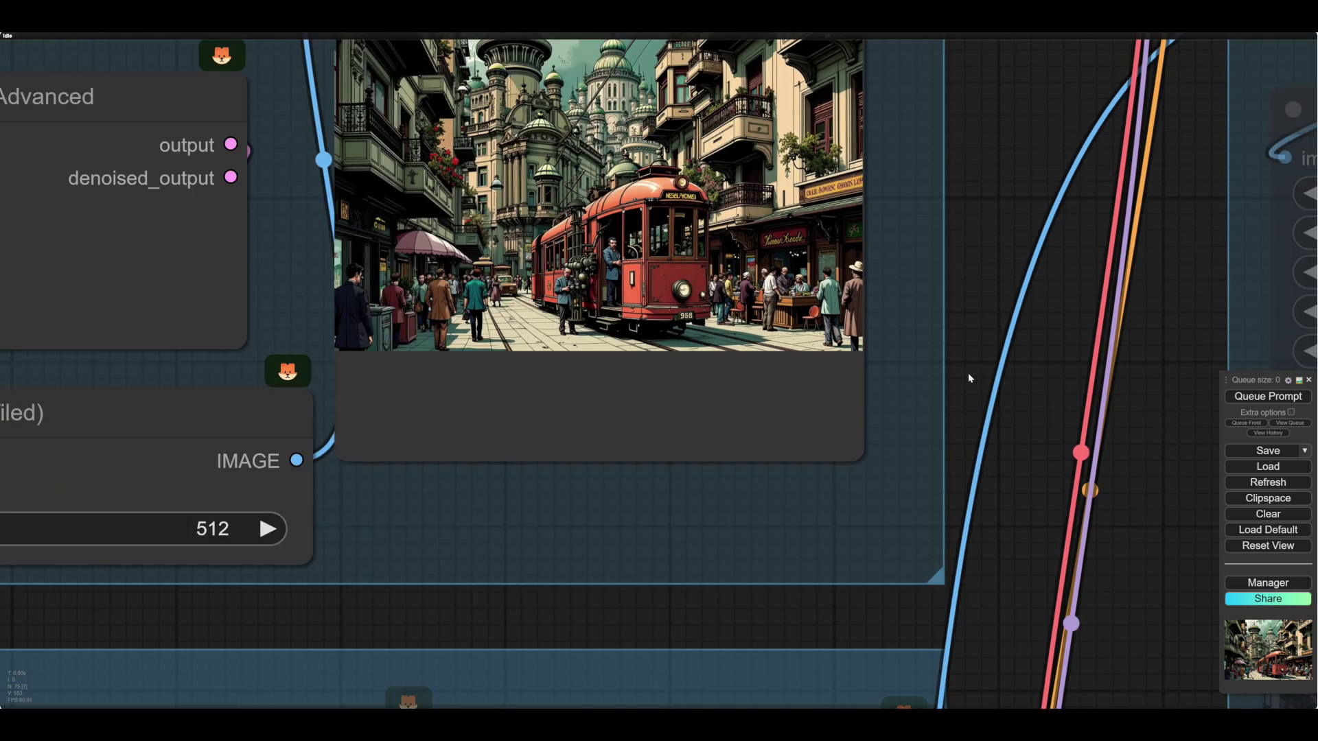
pyautogui.scroll(-2, 1005, 521)
# - Reactivate the bypassed compositing layer by setting all of its group nodes to Always
pyautogui.moveTo(994, 515); pyautogui.dragTo(992, 171)
pyautogui.moveTo(1003, 407); pyautogui.dragTo(976, 58)
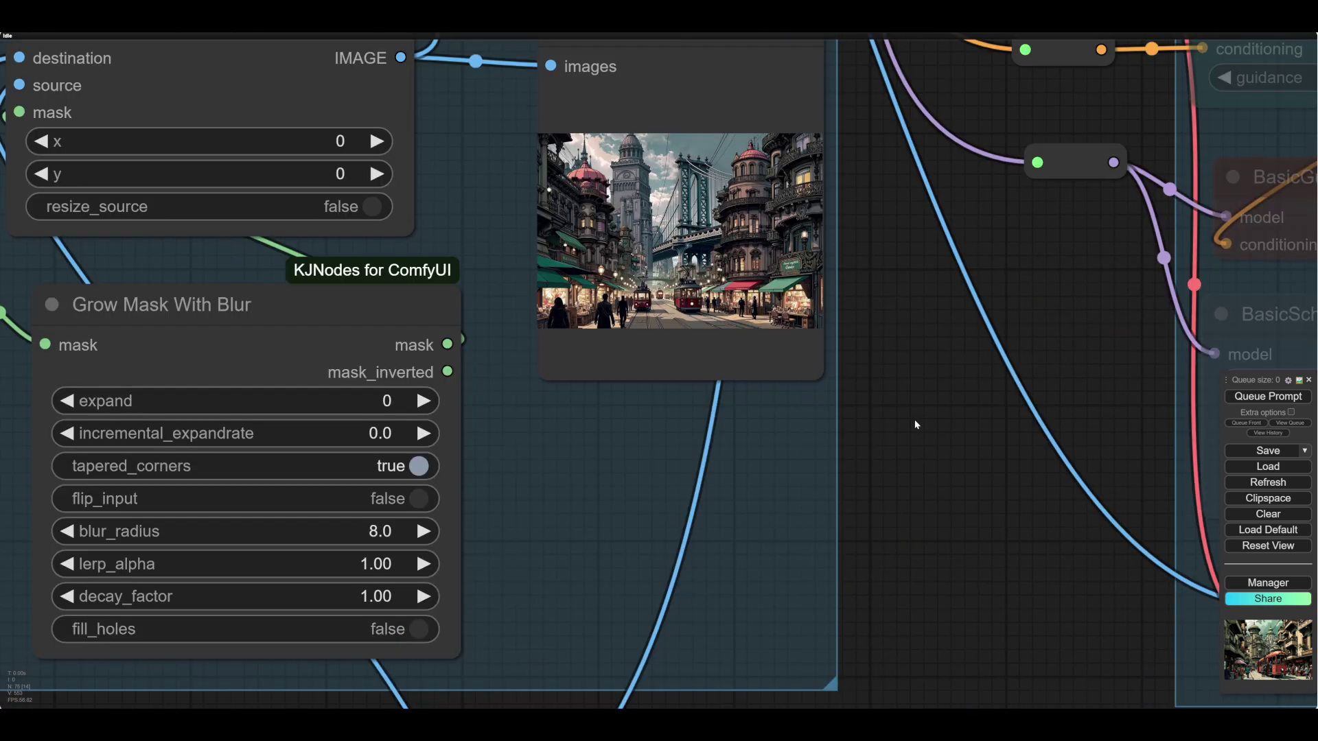
pyautogui.rightClick(511, 592)
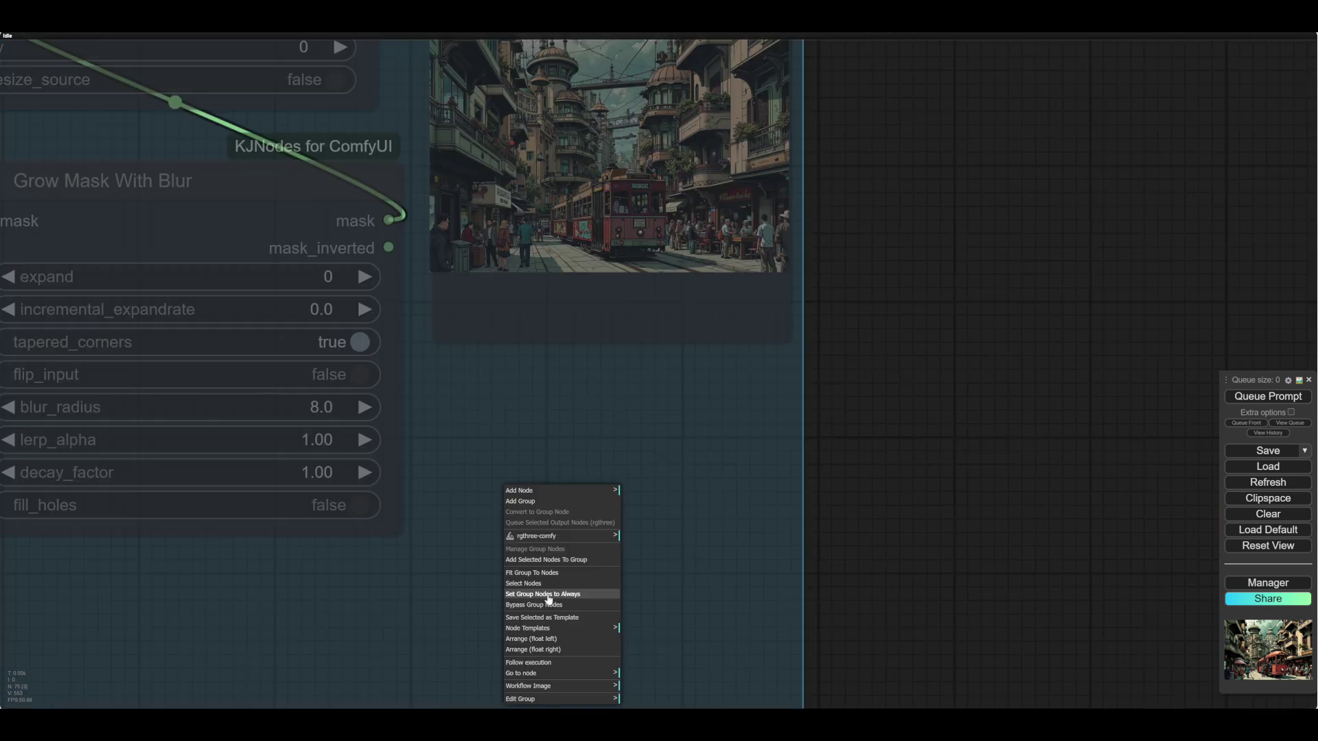
pyautogui.click(549, 594)
# - Load the ComfyUI_temp_mgsas_00017 image into the Load Image node of the layer group directly above Layer 1
pyautogui.scroll(-3, 1004, 616)
pyautogui.scroll(3, 972, 470)
pyautogui.scroll(-5, 1048, 591)
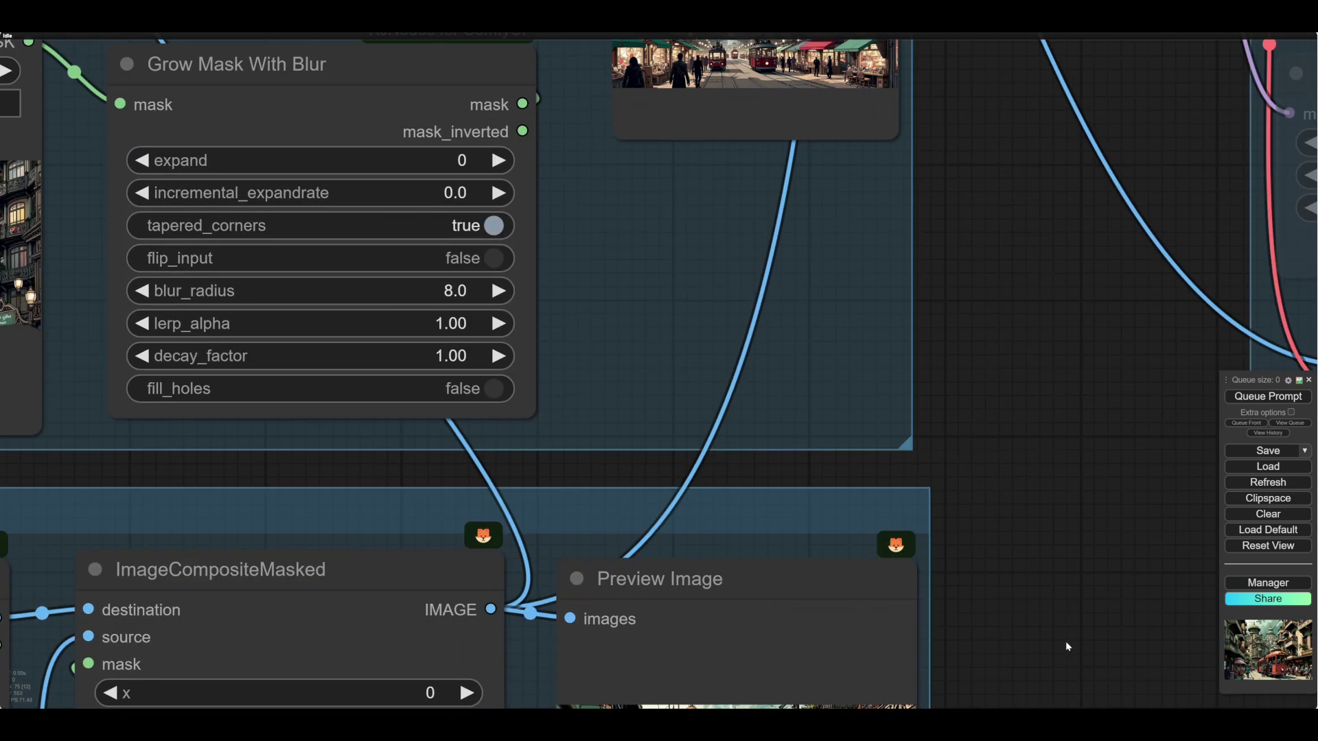
pyautogui.scroll(2, 1135, 584)
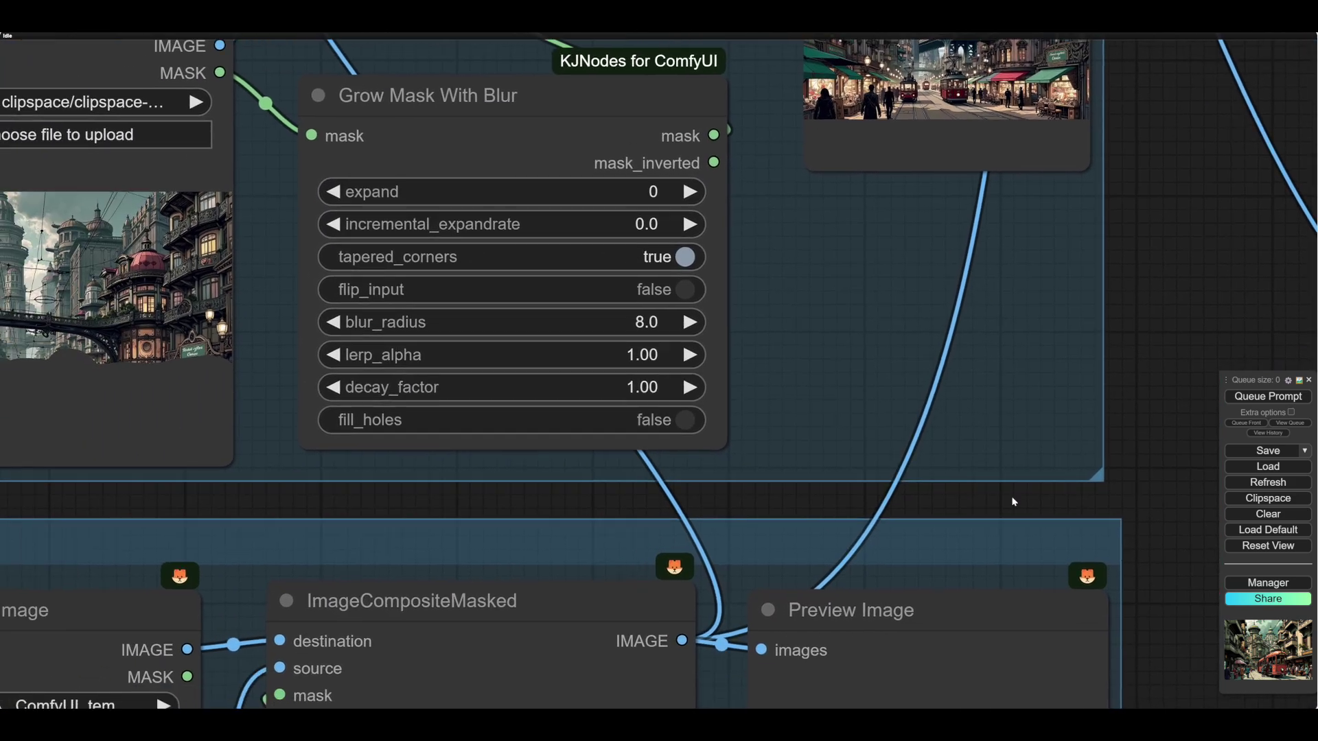
pyautogui.scroll(-2, 905, 331)
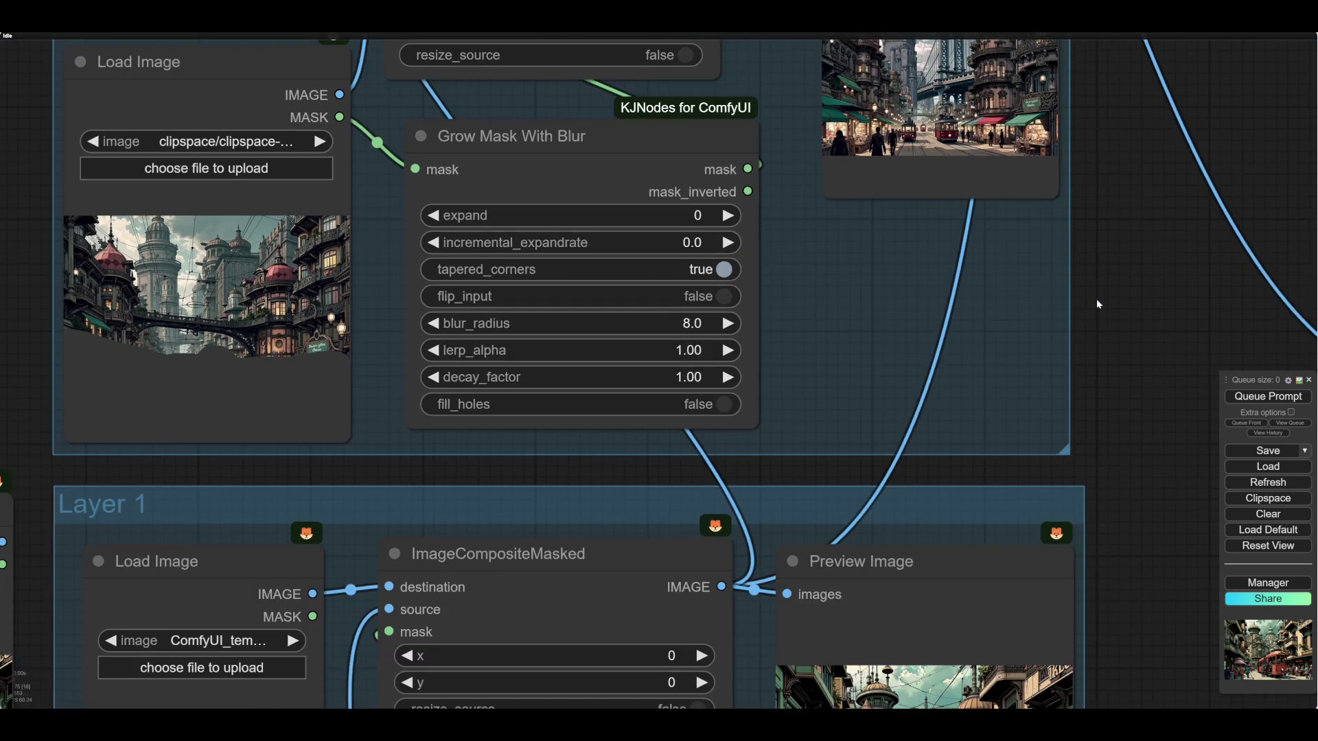
pyautogui.scroll(-2, 1112, 302)
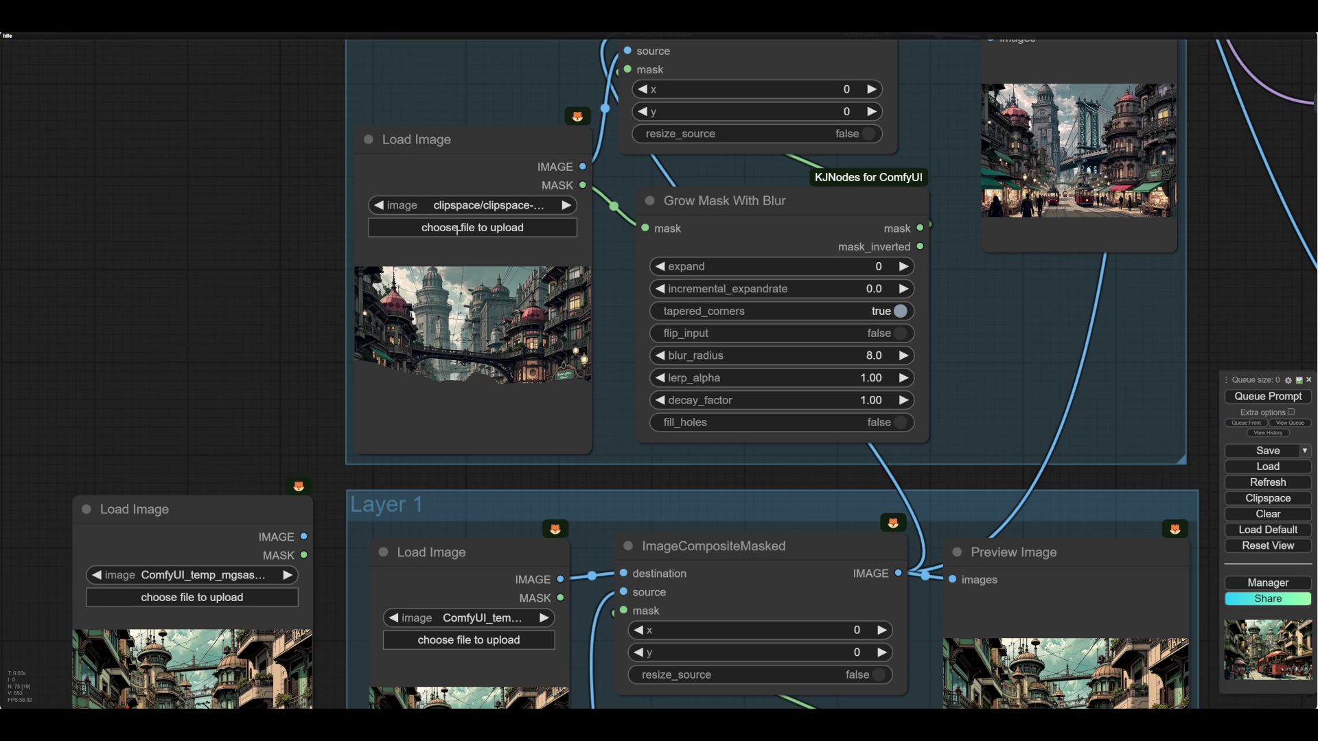
pyautogui.click(455, 228)
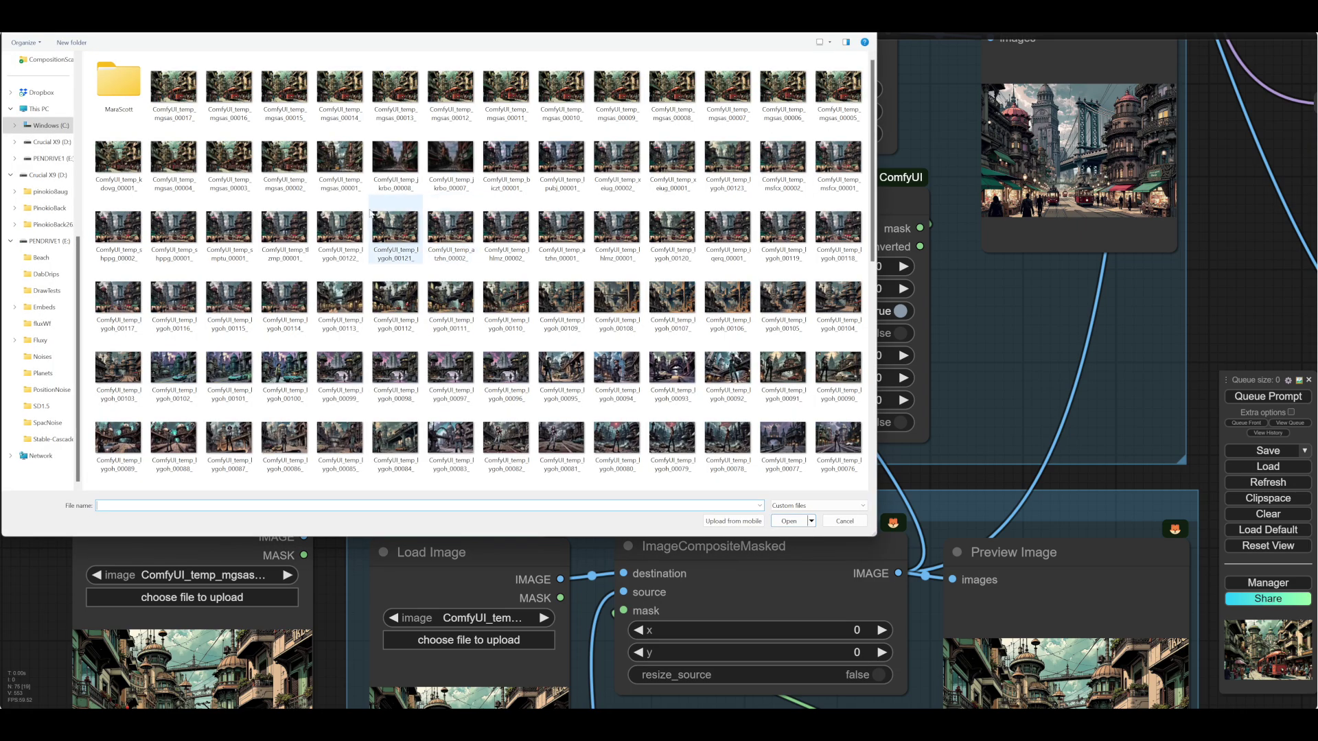
pyautogui.doubleClick(172, 91)
pyautogui.scroll(1, 575, 475)
pyautogui.scroll(2, 576, 475)
pyautogui.moveTo(575, 474); pyautogui.dragTo(666, 503)
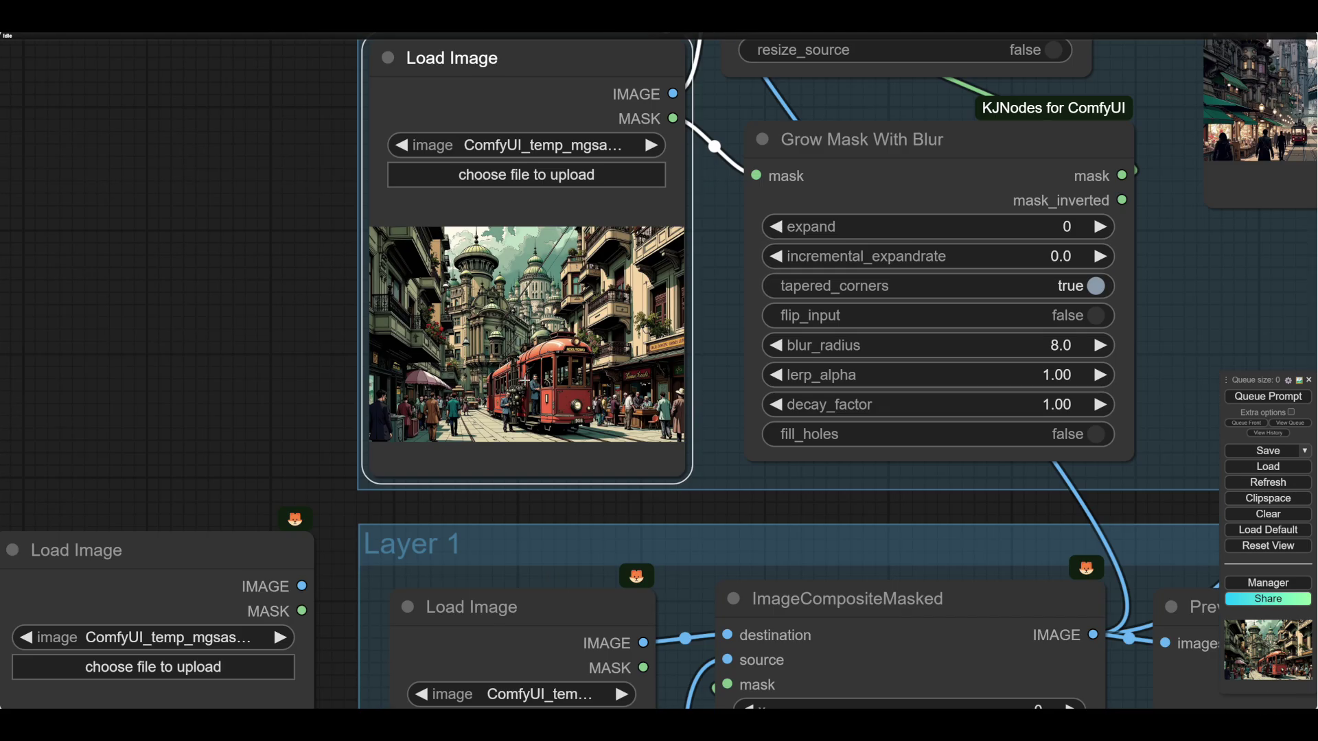
# - Open the loaded image in the MaskEditor and paint a mask over the tram, the shopfront crowd and the umbrella-side street
pyautogui.rightClick(521, 379)
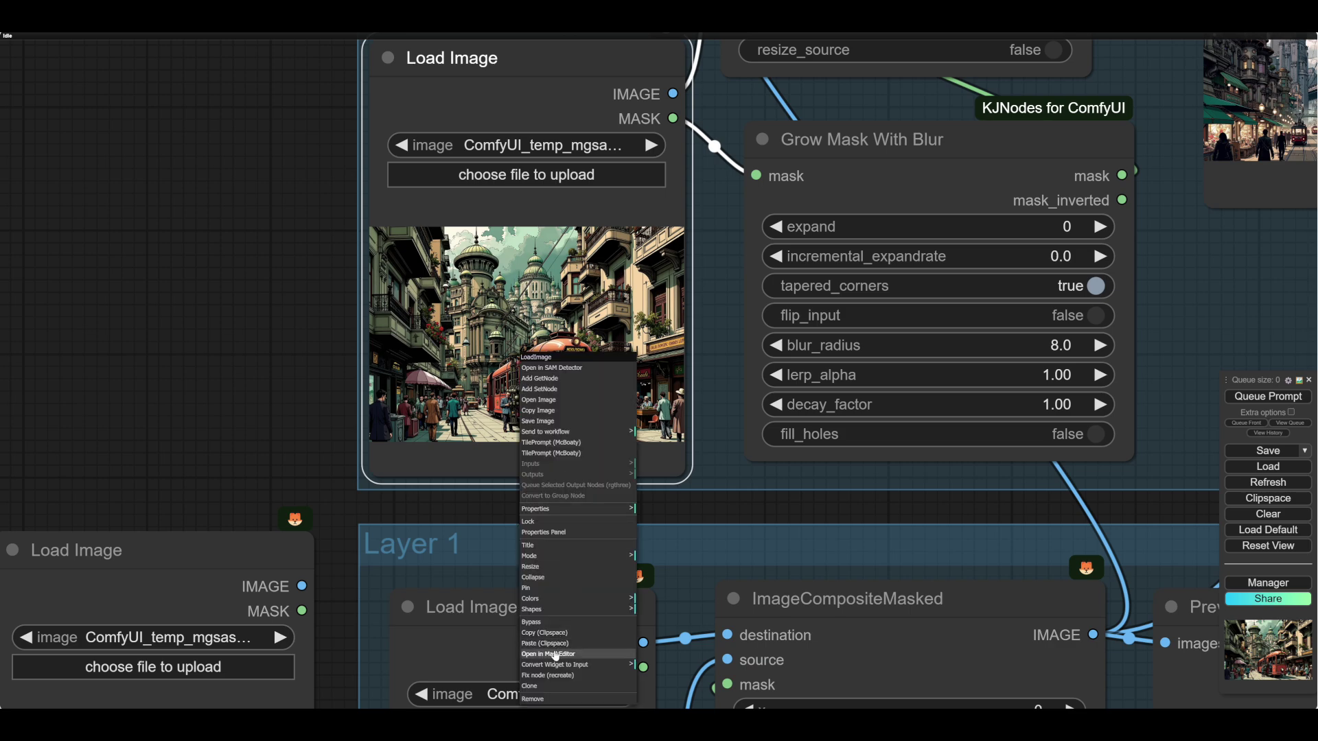
pyautogui.click(556, 656)
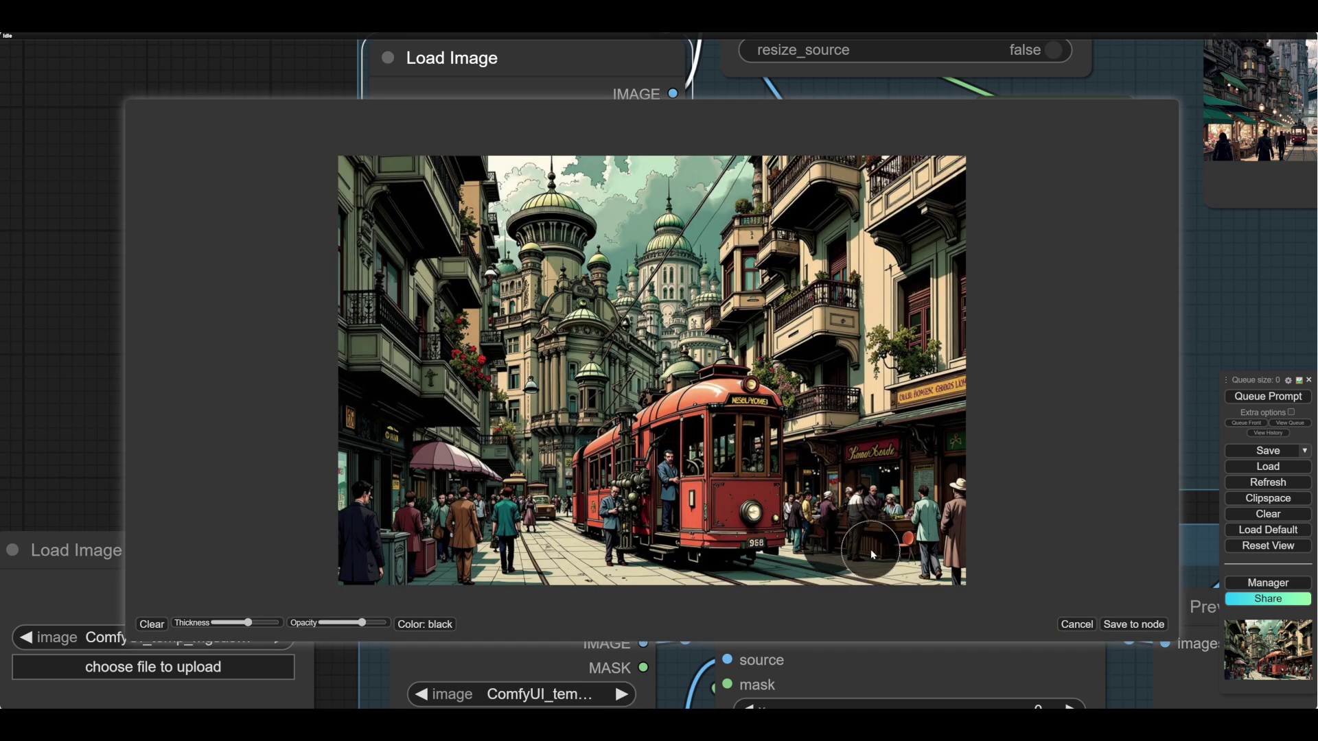
pyautogui.moveTo(879, 532)
pyautogui.mouseDown()
pyautogui.moveTo(885, 448)
pyautogui.moveTo(832, 416)
pyautogui.mouseUp()
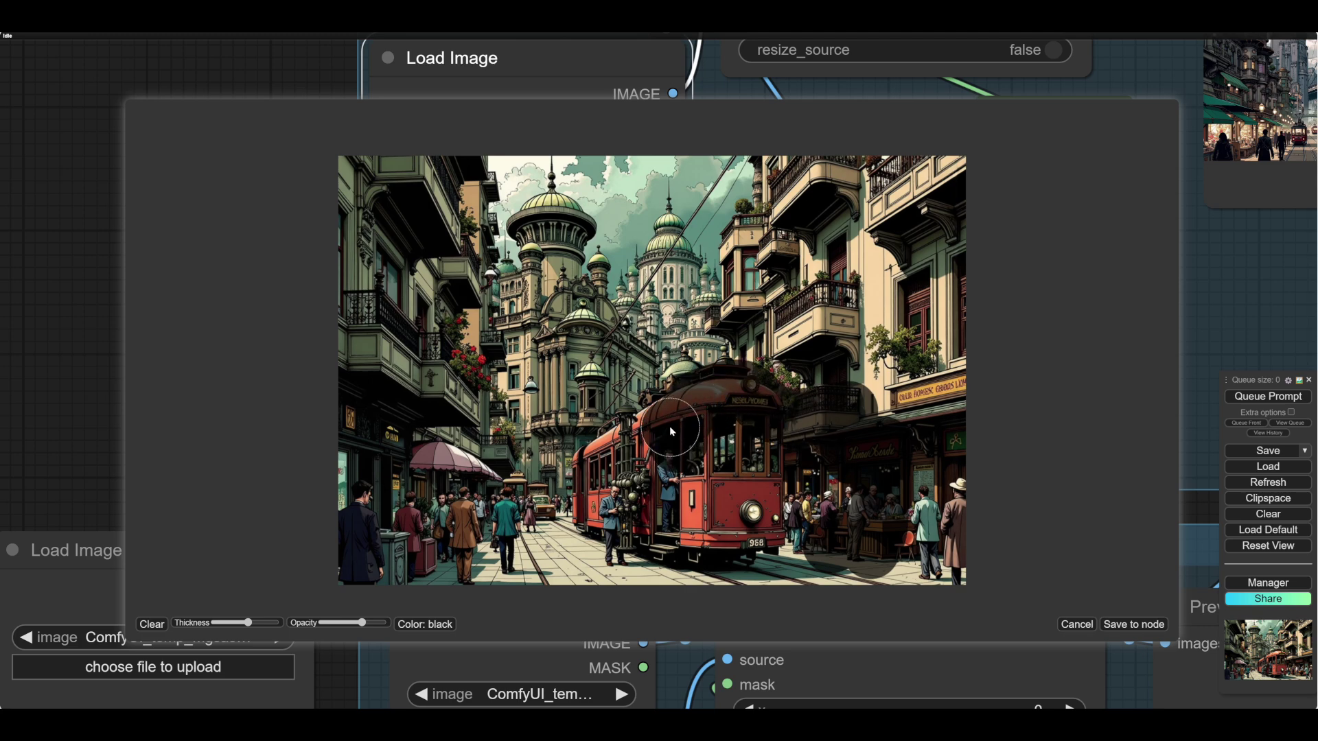
pyautogui.moveTo(678, 521); pyautogui.dragTo(759, 564)
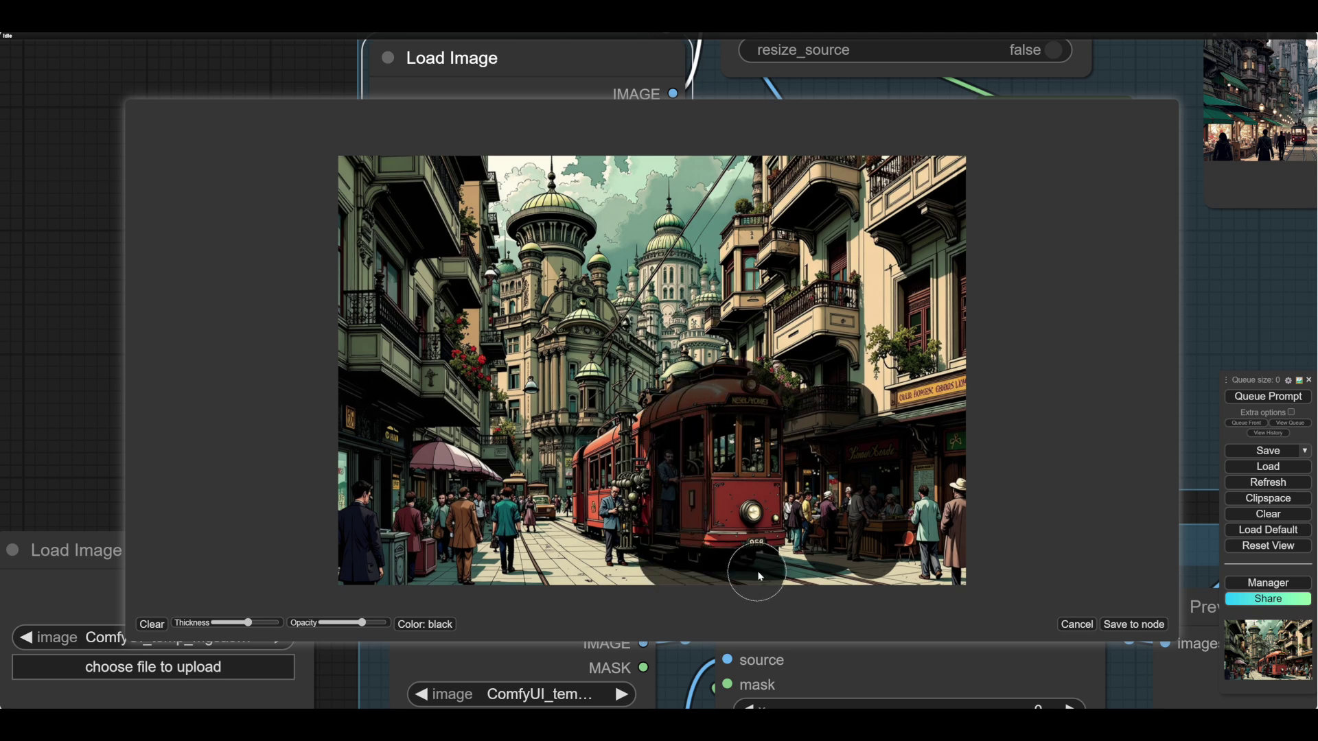
pyautogui.moveTo(789, 479); pyautogui.dragTo(726, 529)
pyautogui.moveTo(566, 525)
pyautogui.mouseDown()
pyautogui.moveTo(587, 454)
pyautogui.moveTo(574, 473)
pyautogui.moveTo(435, 456)
pyautogui.mouseUp()
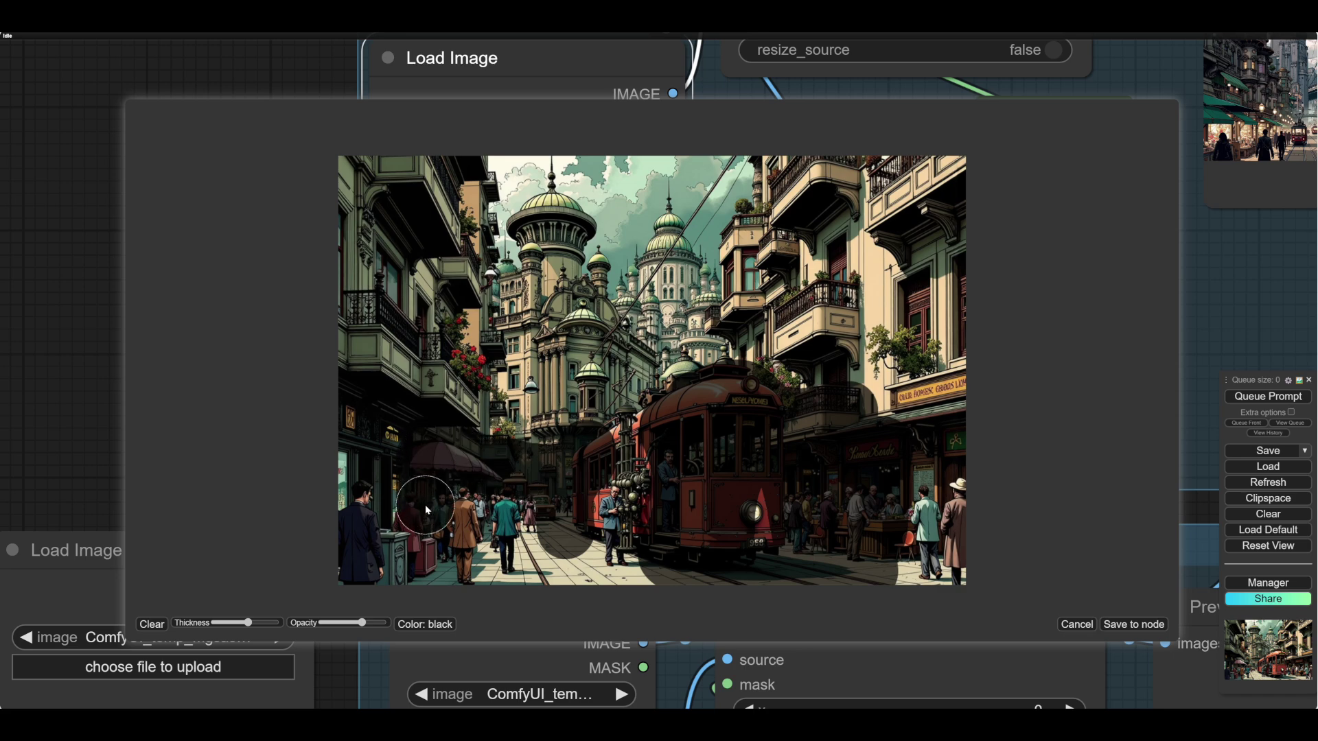
pyautogui.moveTo(431, 574)
pyautogui.mouseDown()
pyautogui.moveTo(563, 586)
pyautogui.moveTo(476, 516)
pyautogui.mouseUp()
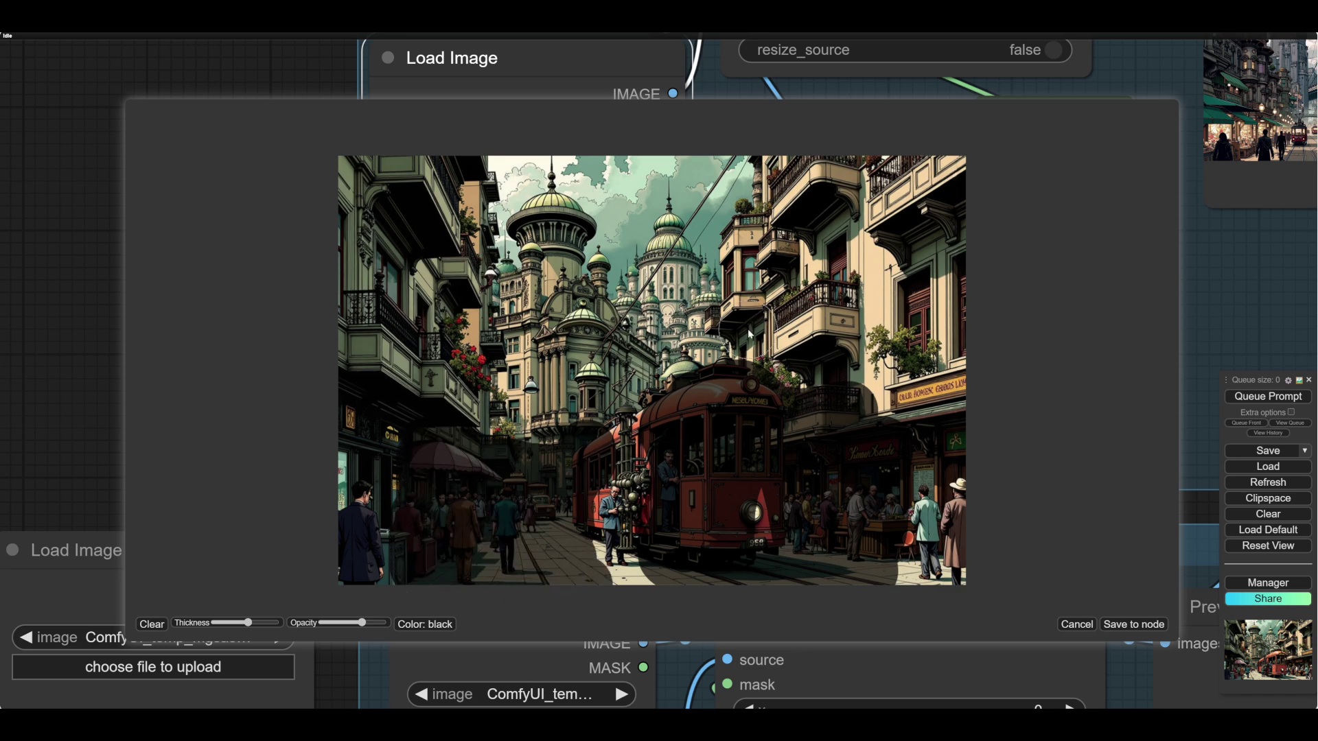
# - Inspect the masked composite in the layer's preview, checking how the tram and crowd blend with the surrounding buildings
pyautogui.scroll(-1, 748, 334)
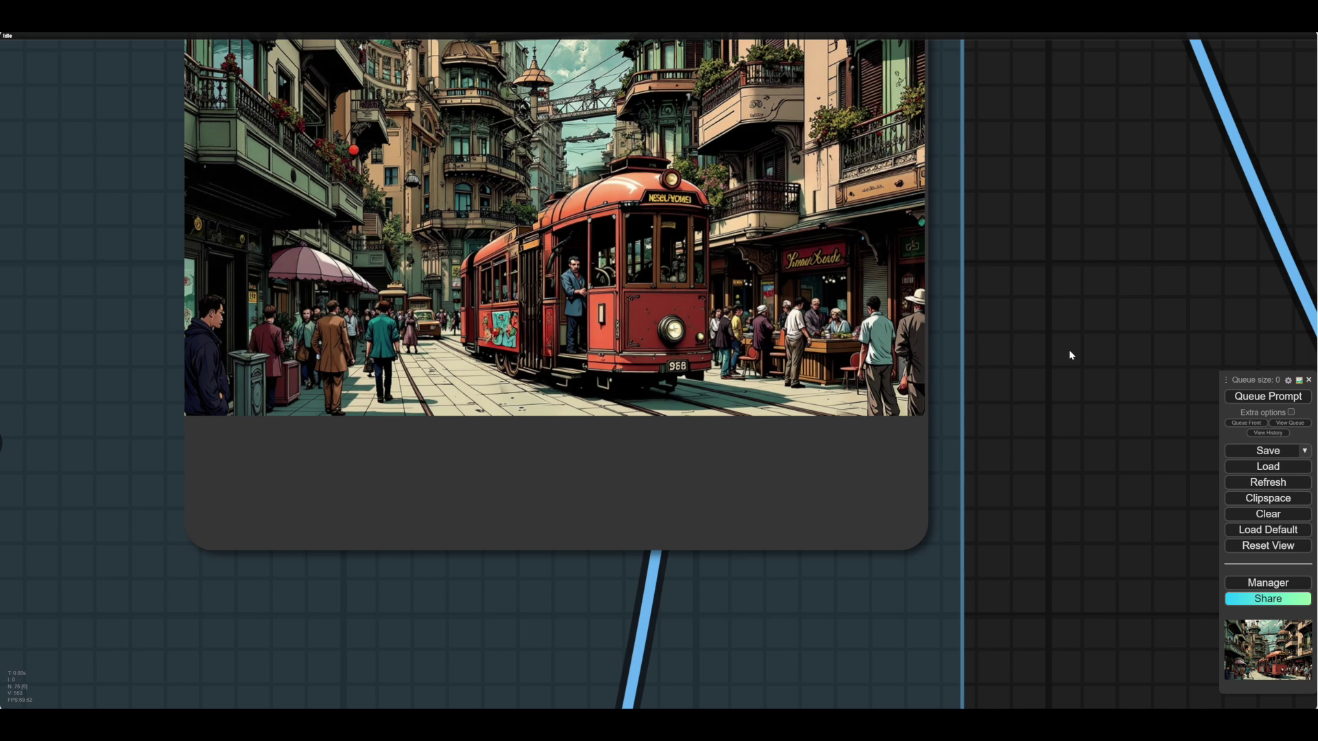
pyautogui.scroll(-3, 1072, 354)
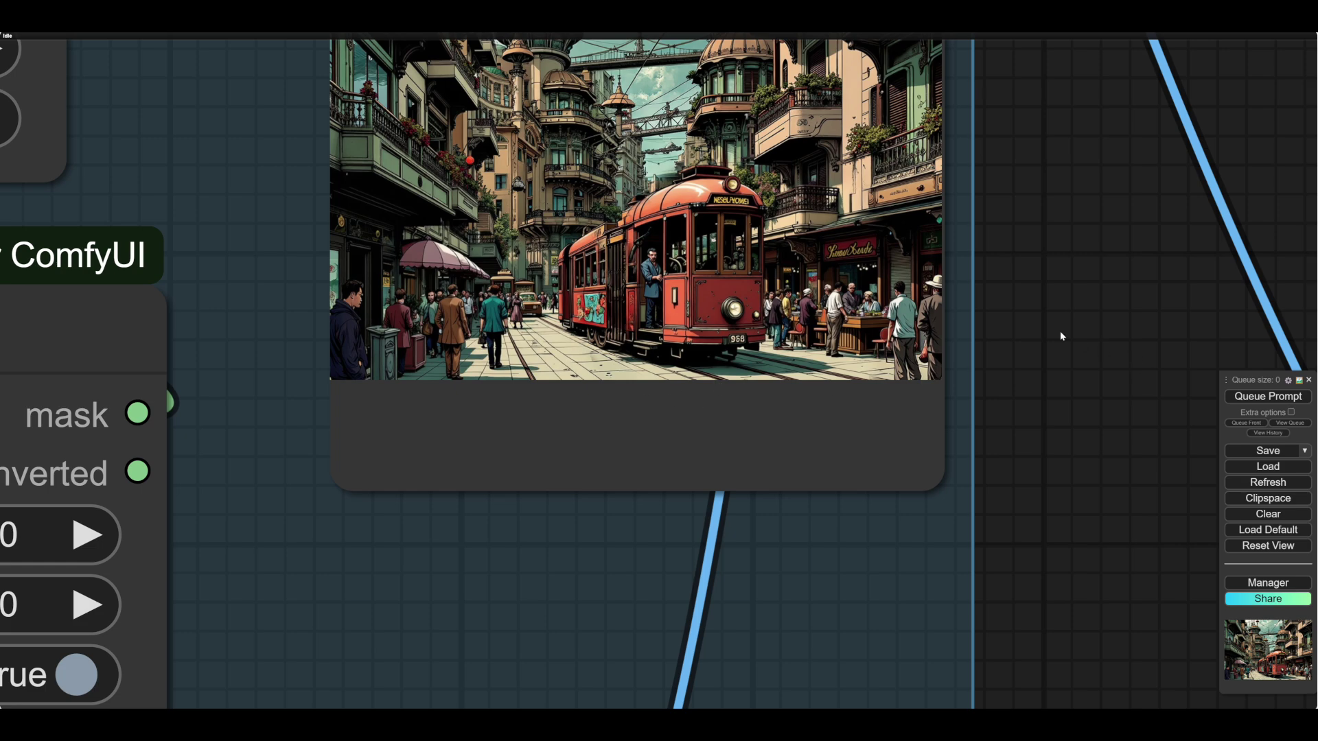
pyautogui.moveTo(1059, 331); pyautogui.dragTo(1023, 421)
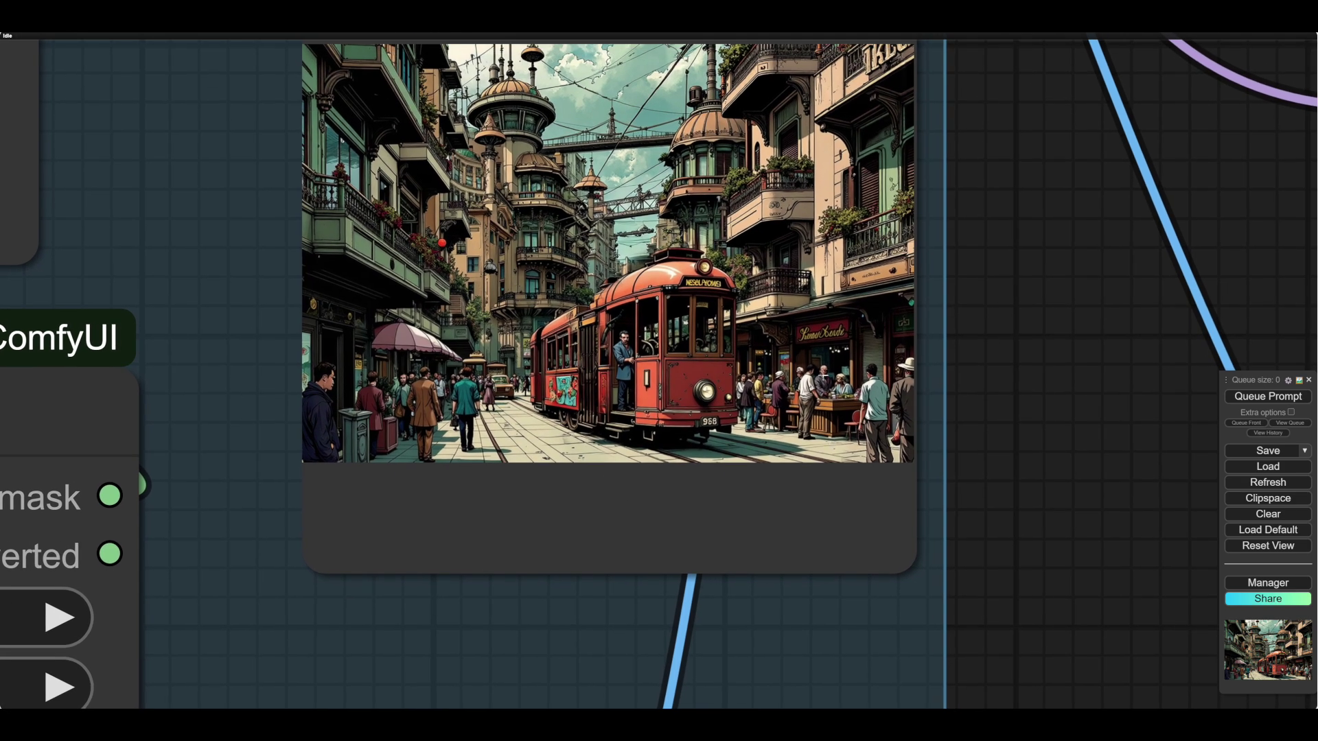
pyautogui.moveTo(215, 227); pyautogui.dragTo(199, 315)
pyautogui.scroll(-4, 209, 314)
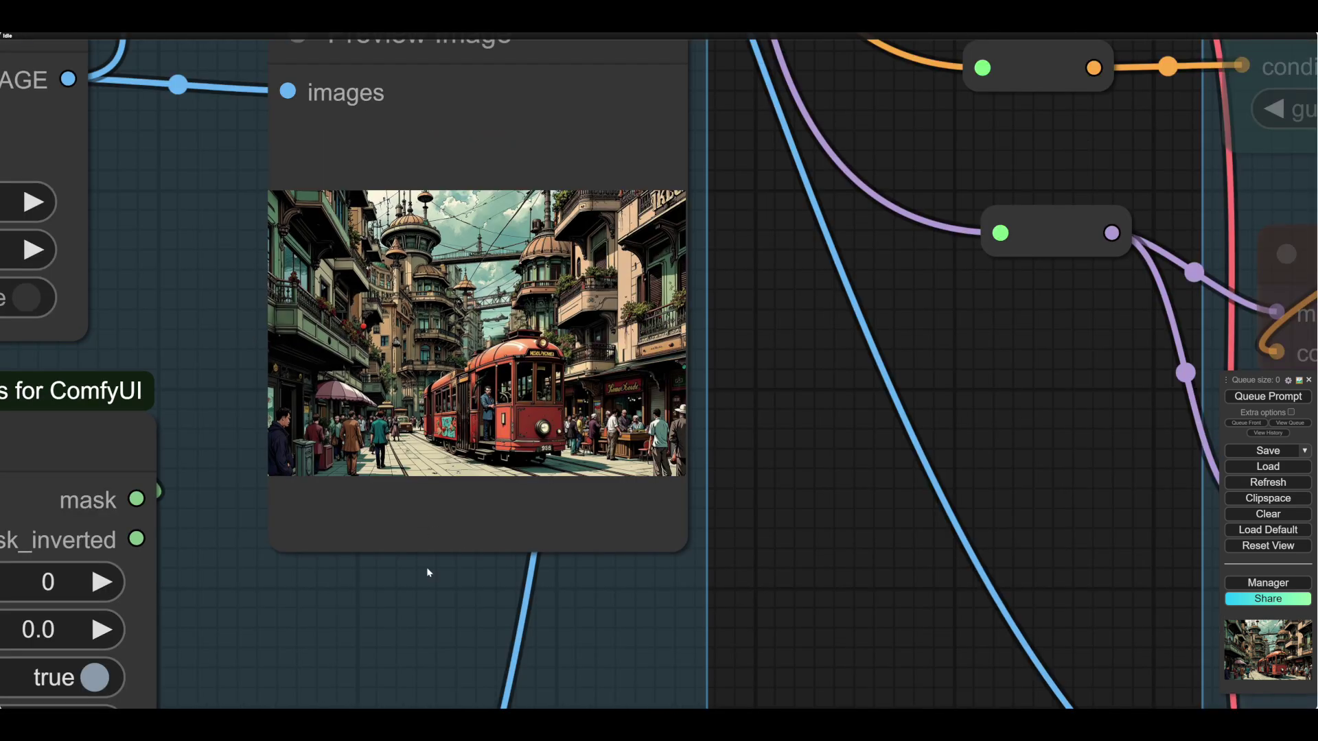
pyautogui.moveTo(413, 595); pyautogui.dragTo(780, 501)
pyautogui.scroll(-2, 783, 500)
pyautogui.moveTo(750, 559); pyautogui.dragTo(1117, 454)
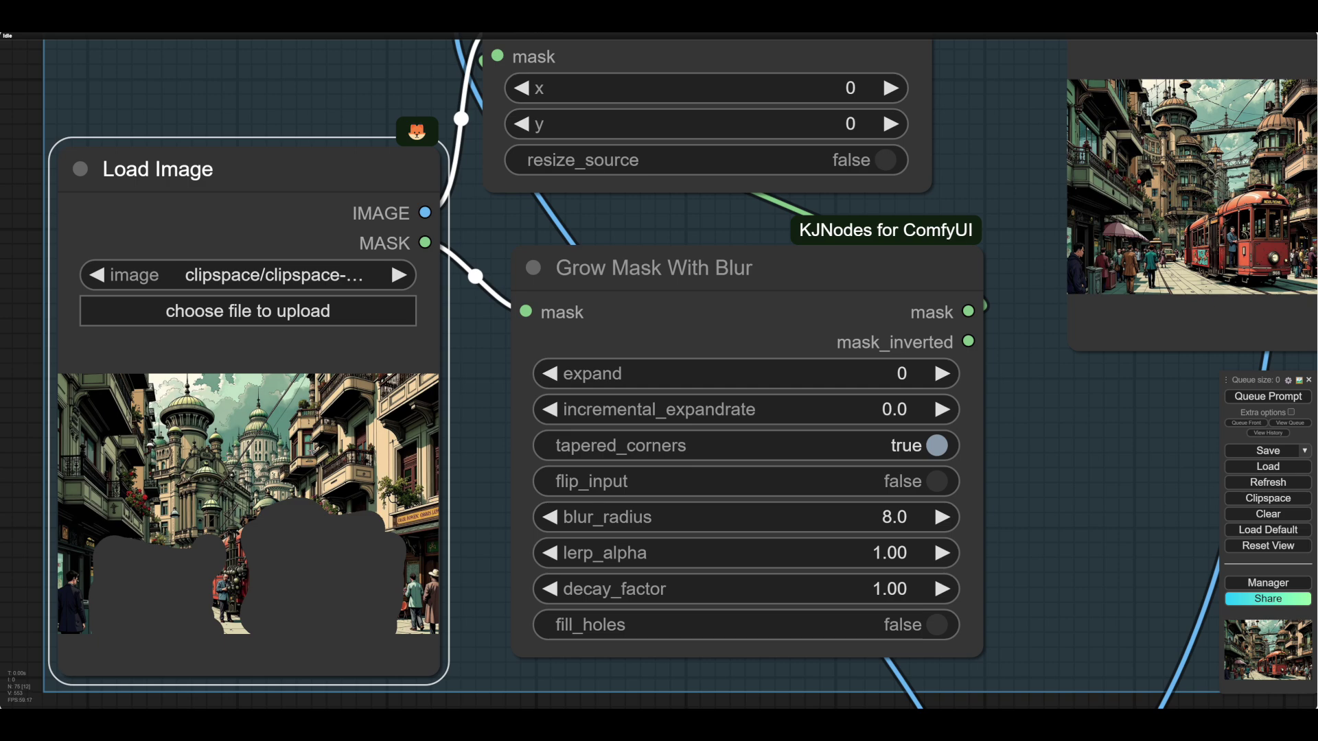
# - Reopen the image in the MaskEditor, extend the mask over the left-hand buildings and the large domed tower, and save it to the node
pyautogui.rightClick(184, 522)
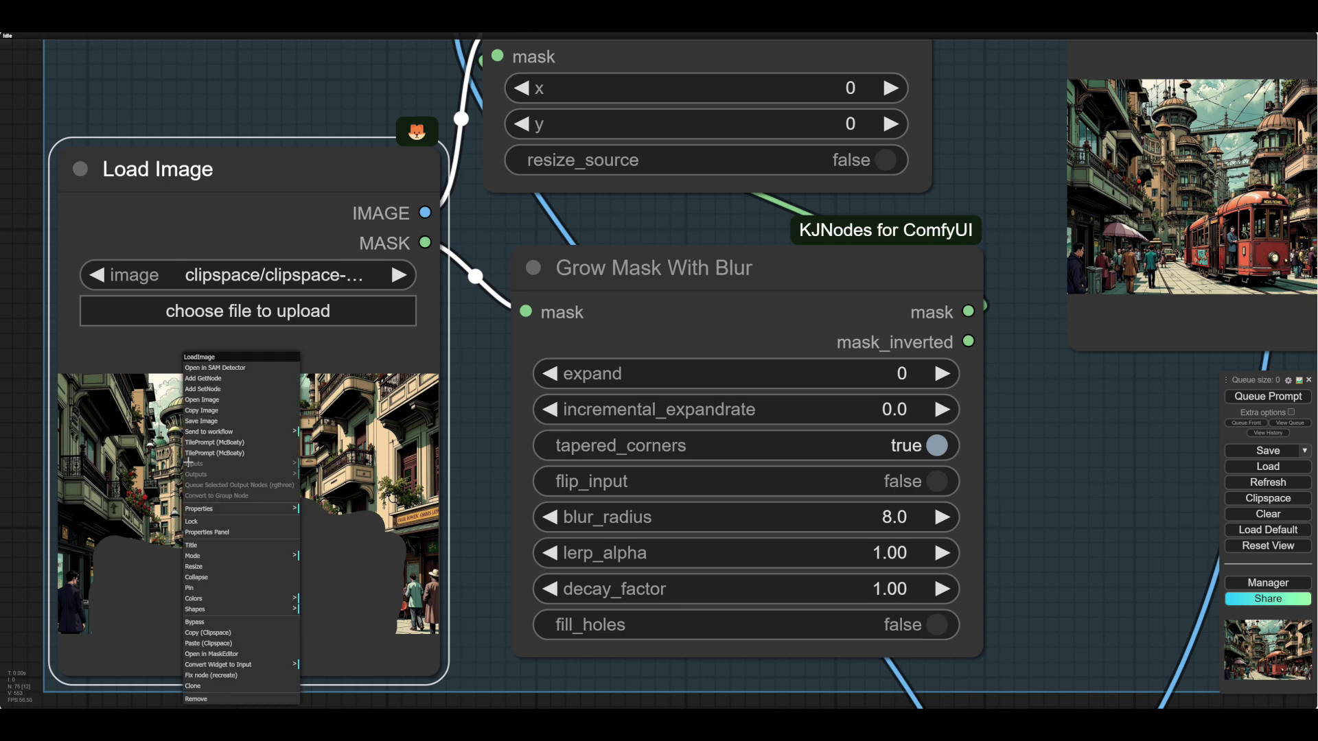
pyautogui.click(188, 462)
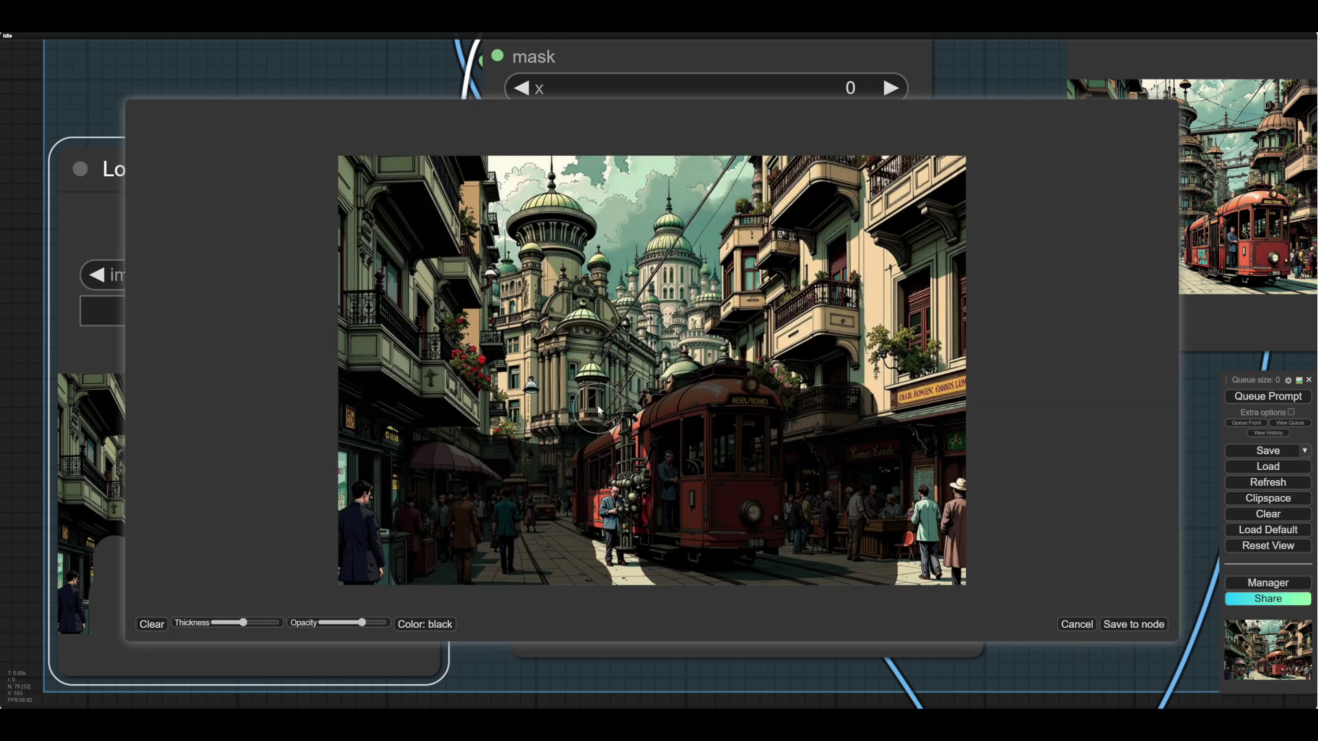
pyautogui.moveTo(591, 400)
pyautogui.mouseDown()
pyautogui.moveTo(632, 356)
pyautogui.moveTo(598, 310)
pyautogui.moveTo(552, 161)
pyautogui.moveTo(532, 266)
pyautogui.moveTo(540, 199)
pyautogui.moveTo(551, 273)
pyautogui.mouseUp()
pyautogui.moveTo(557, 383)
pyautogui.mouseDown()
pyautogui.moveTo(538, 440)
pyautogui.moveTo(512, 433)
pyautogui.moveTo(490, 390)
pyautogui.moveTo(376, 322)
pyautogui.moveTo(328, 352)
pyautogui.moveTo(347, 480)
pyautogui.mouseUp()
pyautogui.rightClick(292, 462)
pyautogui.click(269, 463)
pyautogui.moveTo(380, 237); pyautogui.dragTo(606, 362)
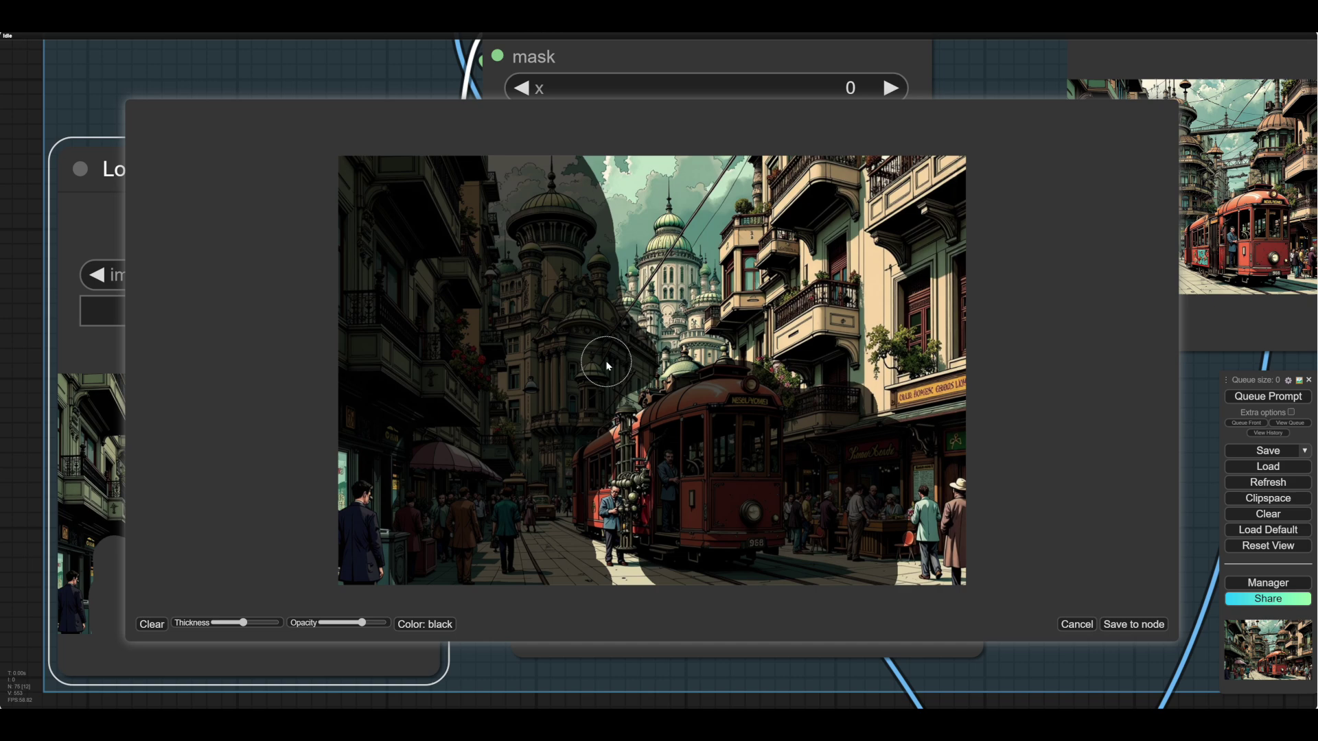
pyautogui.click(1125, 625)
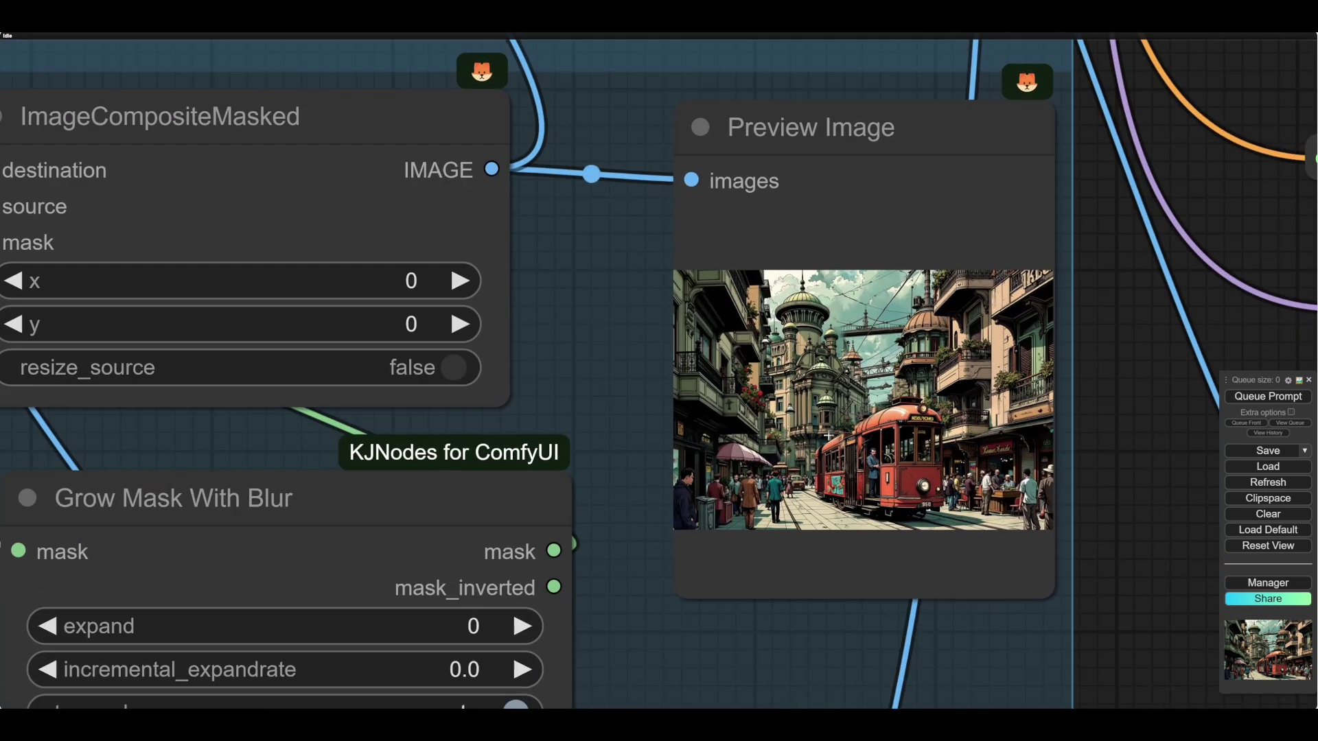
# - Inspect the Layer 2 composite preview up close, checking how the tram, crowd and domed buildings blend
pyautogui.scroll(3, 813, 370)
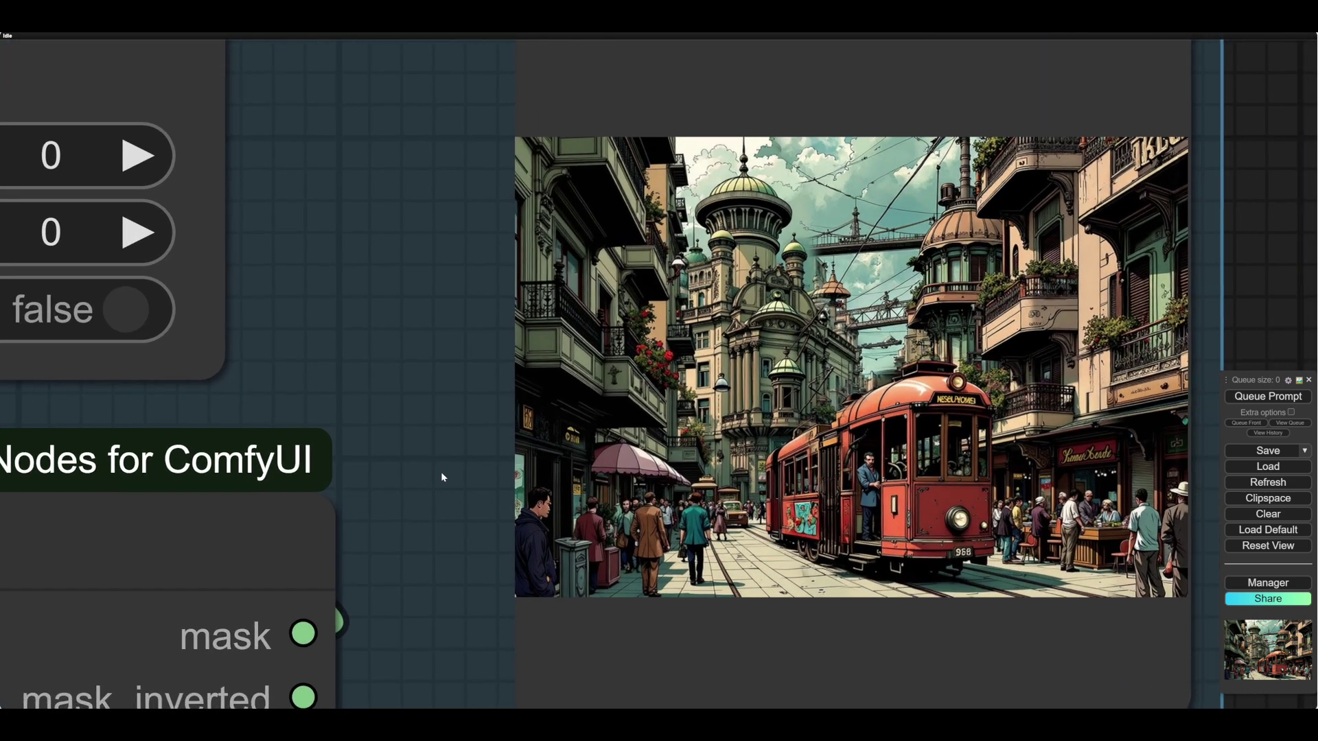
pyautogui.moveTo(442, 475); pyautogui.dragTo(292, 476)
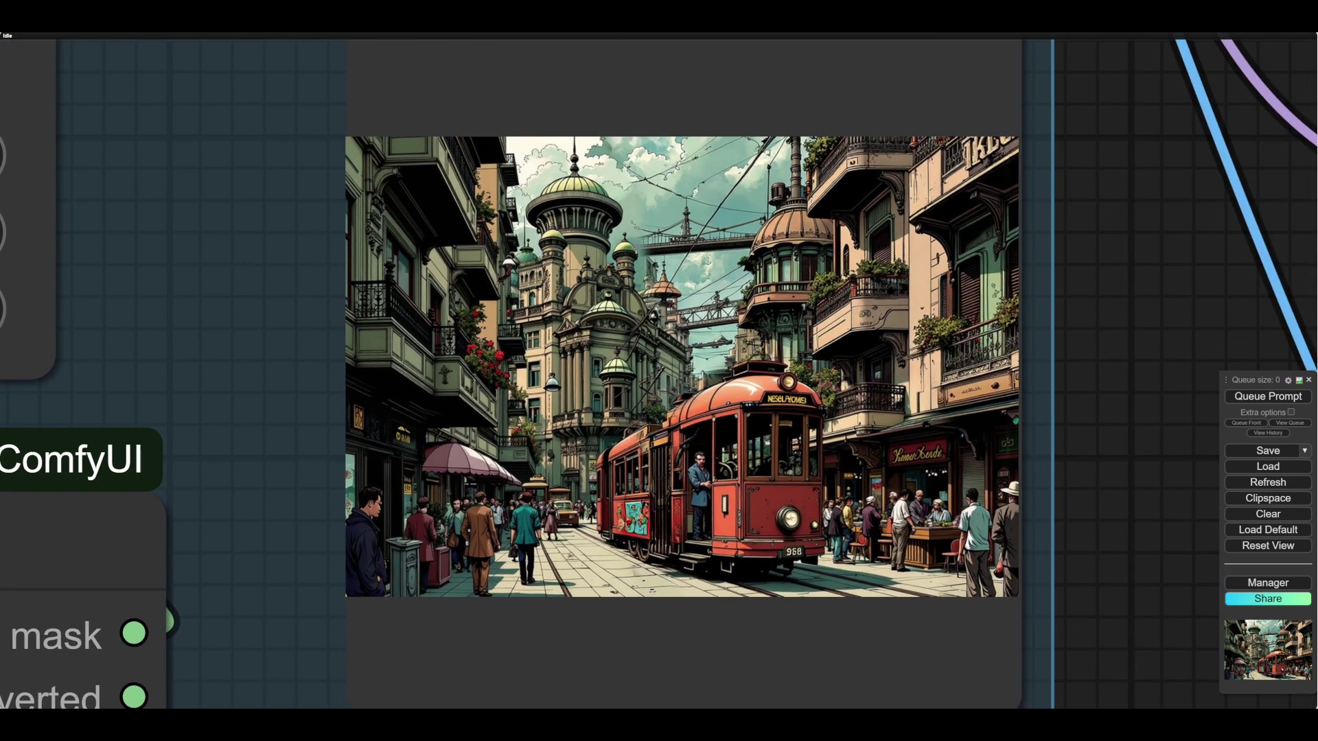
pyautogui.scroll(-8, 640, 350)
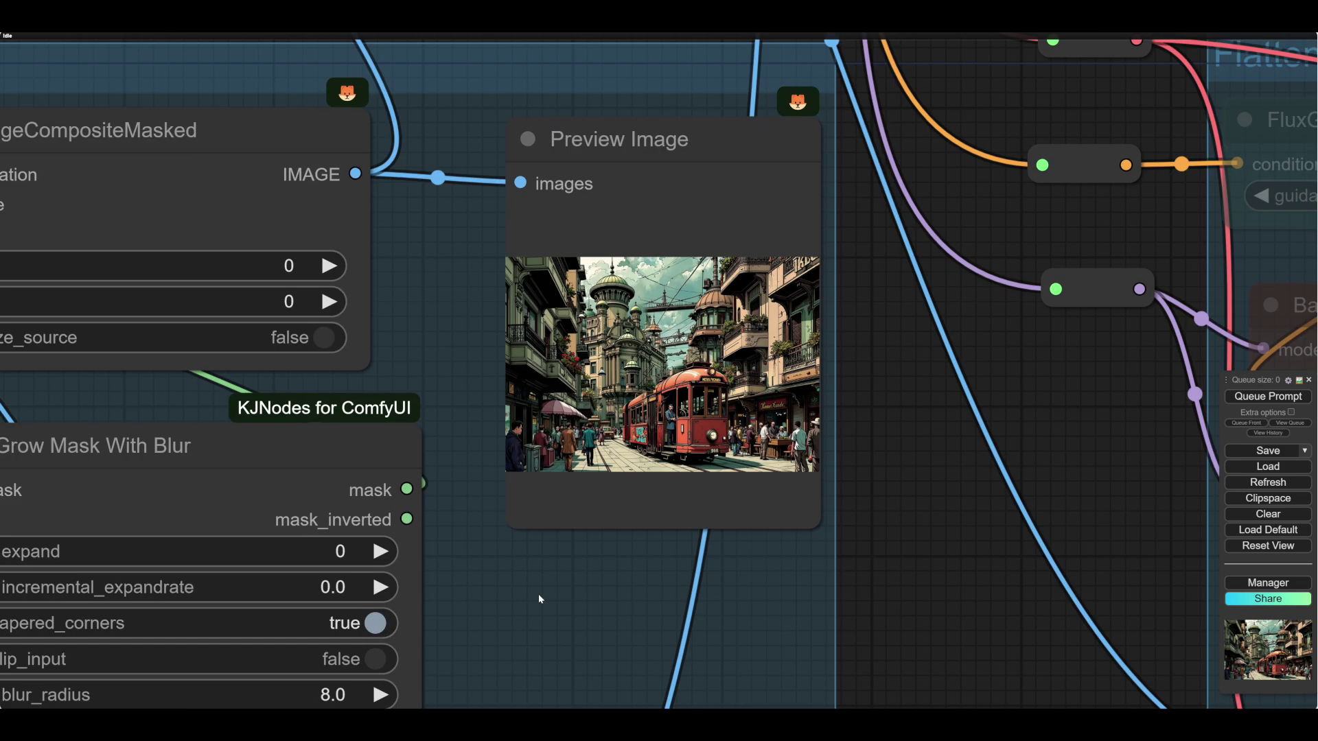
pyautogui.scroll(-1, 538, 594)
# - Reopen Layer 2's masked image in the MaskEditor
pyautogui.moveTo(538, 595); pyautogui.dragTo(1124, 467)
pyautogui.rightClick(340, 512)
pyautogui.click(362, 654)
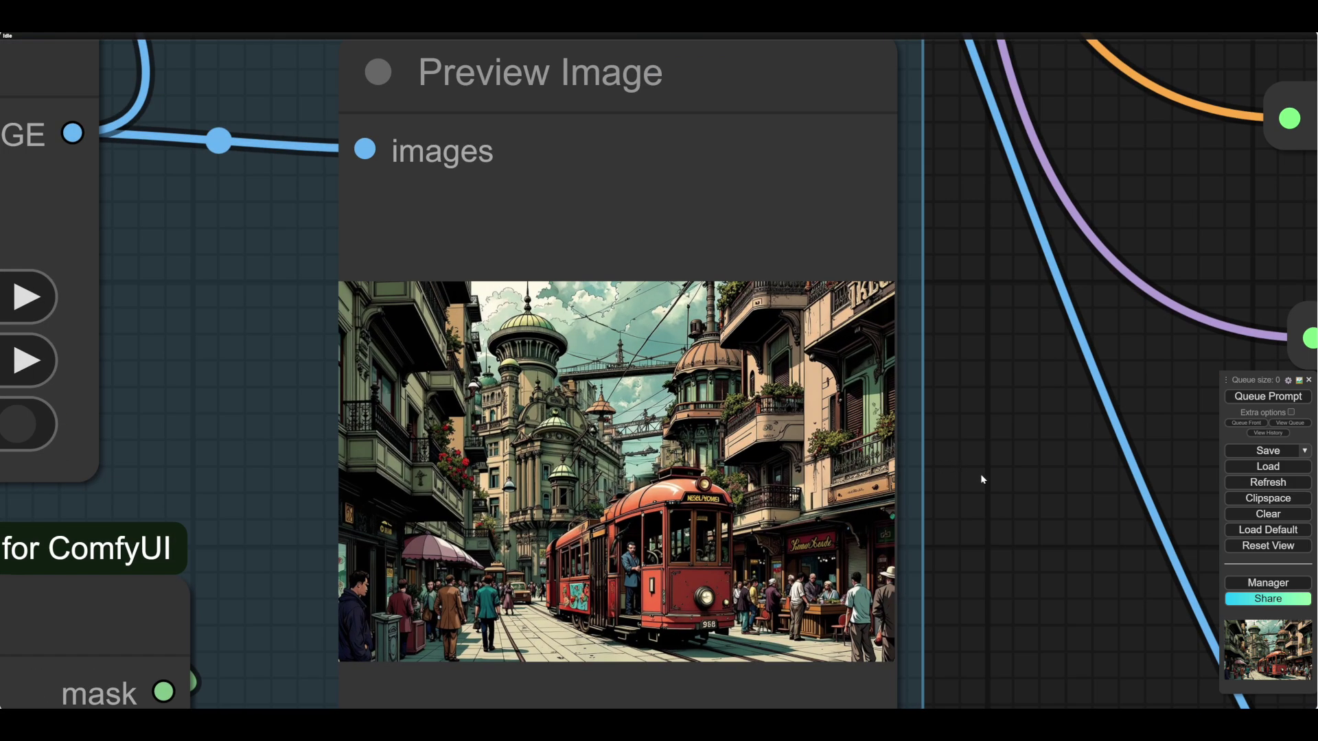
# - Set the nodes of the Layer 1 and Layer 2 groups to Never so that they are skipped
pyautogui.scroll(-2, 989, 483)
pyautogui.moveTo(1000, 538); pyautogui.dragTo(1013, 502)
pyautogui.scroll(-4, 935, 423)
pyautogui.scroll(-2, 1017, 433)
pyautogui.scroll(-3, 1014, 502)
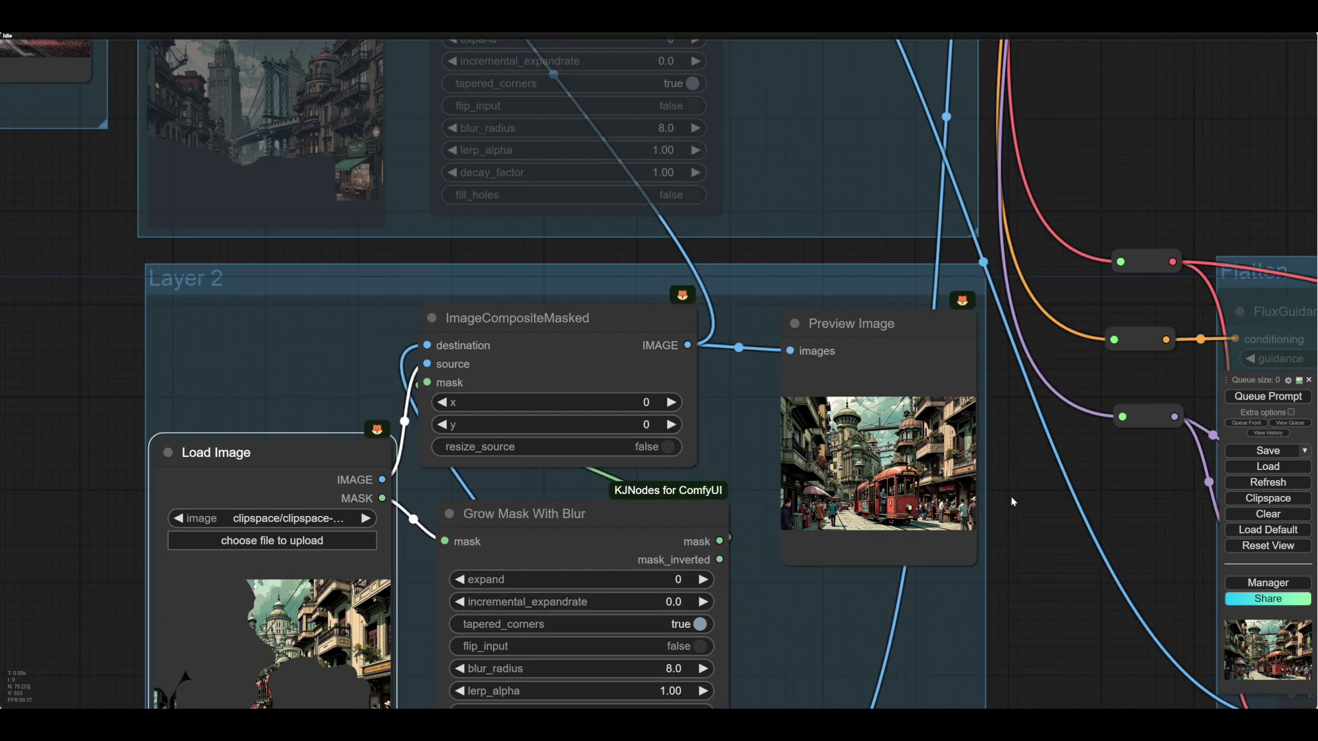
pyautogui.scroll(-1, 1013, 501)
pyautogui.scroll(-15, 1159, 199)
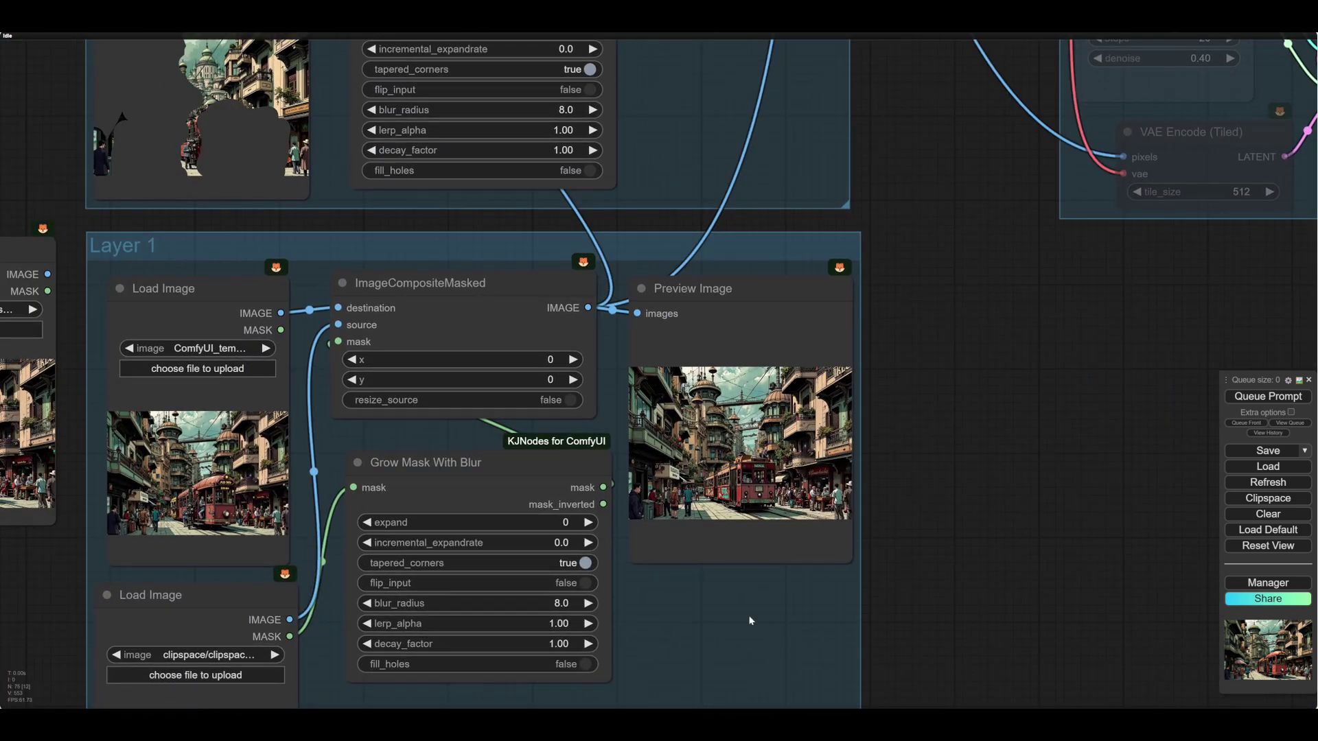
pyautogui.rightClick(737, 624)
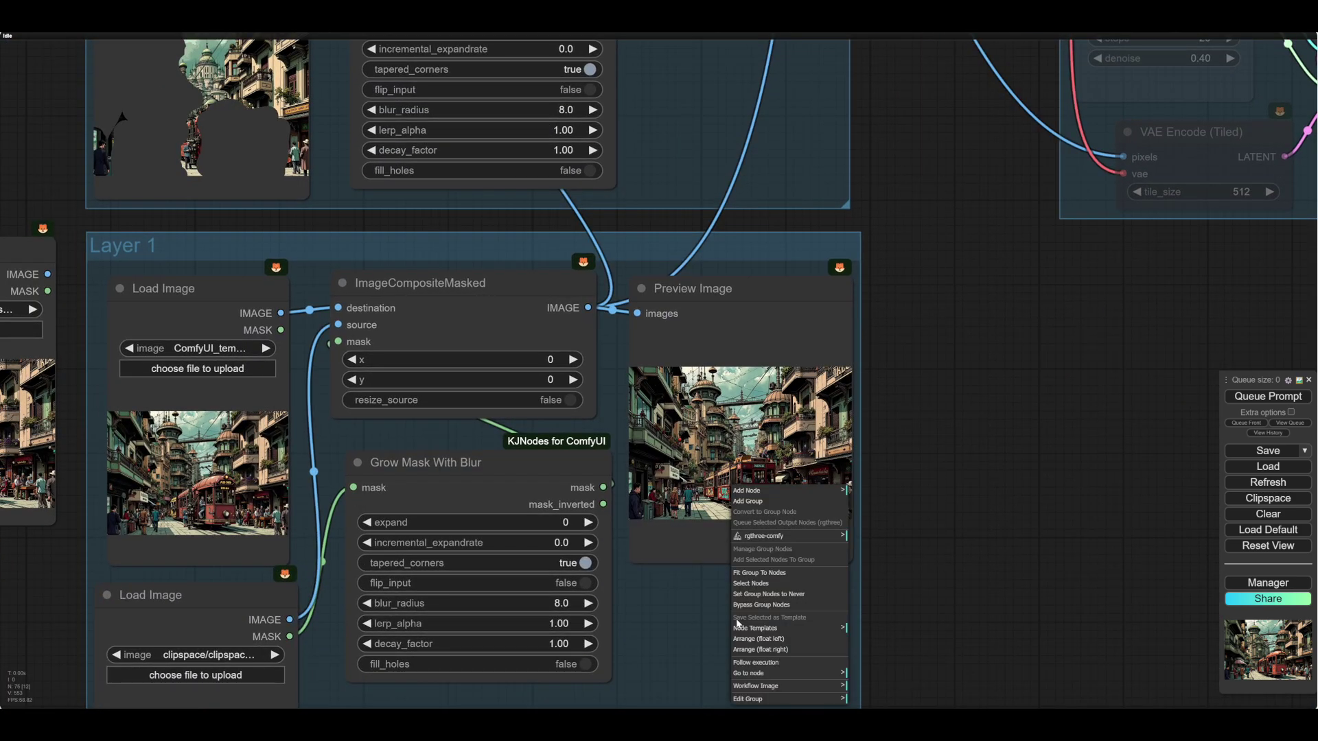
pyautogui.scroll(6, 729, 360)
pyautogui.rightClick(701, 332)
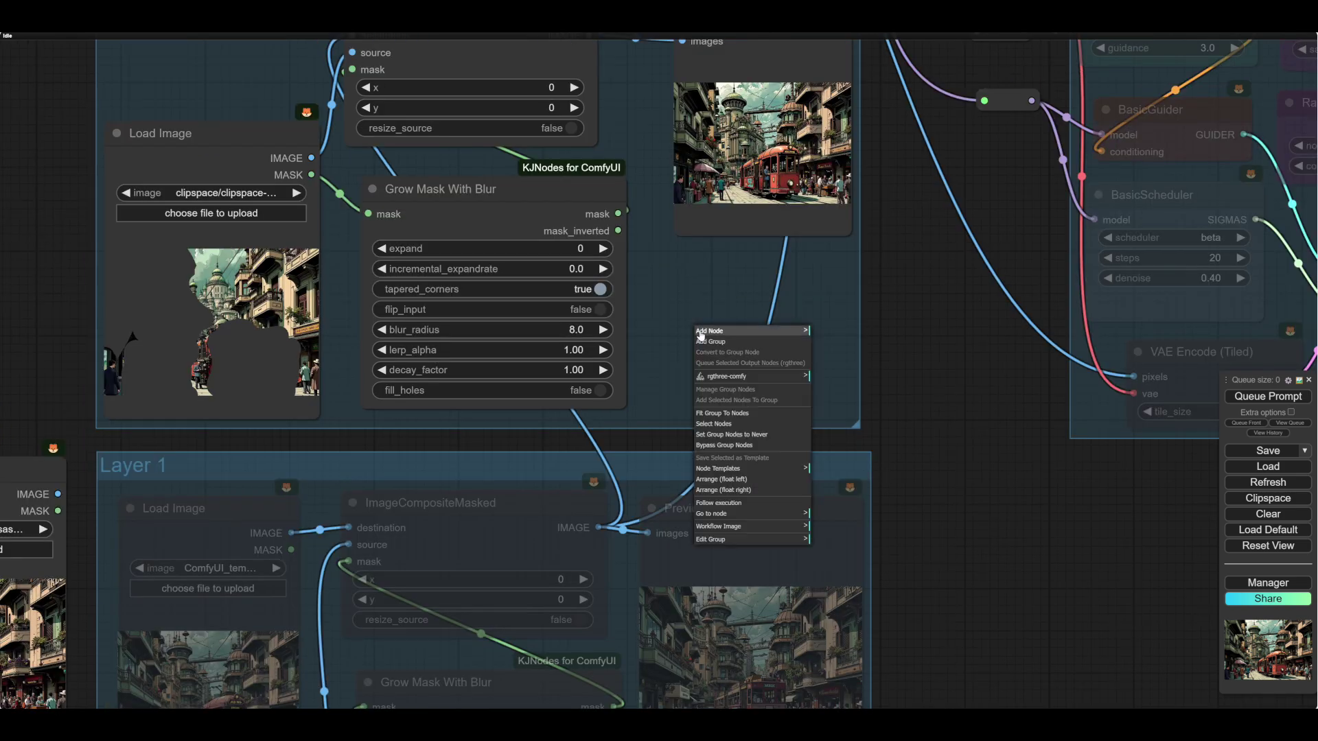
pyautogui.click(751, 446)
# - Set the sampling group's denoise to 0.80 and Flux guidance to 3.0, and generate a new street variation
pyautogui.hscroll(15, 806, 414)
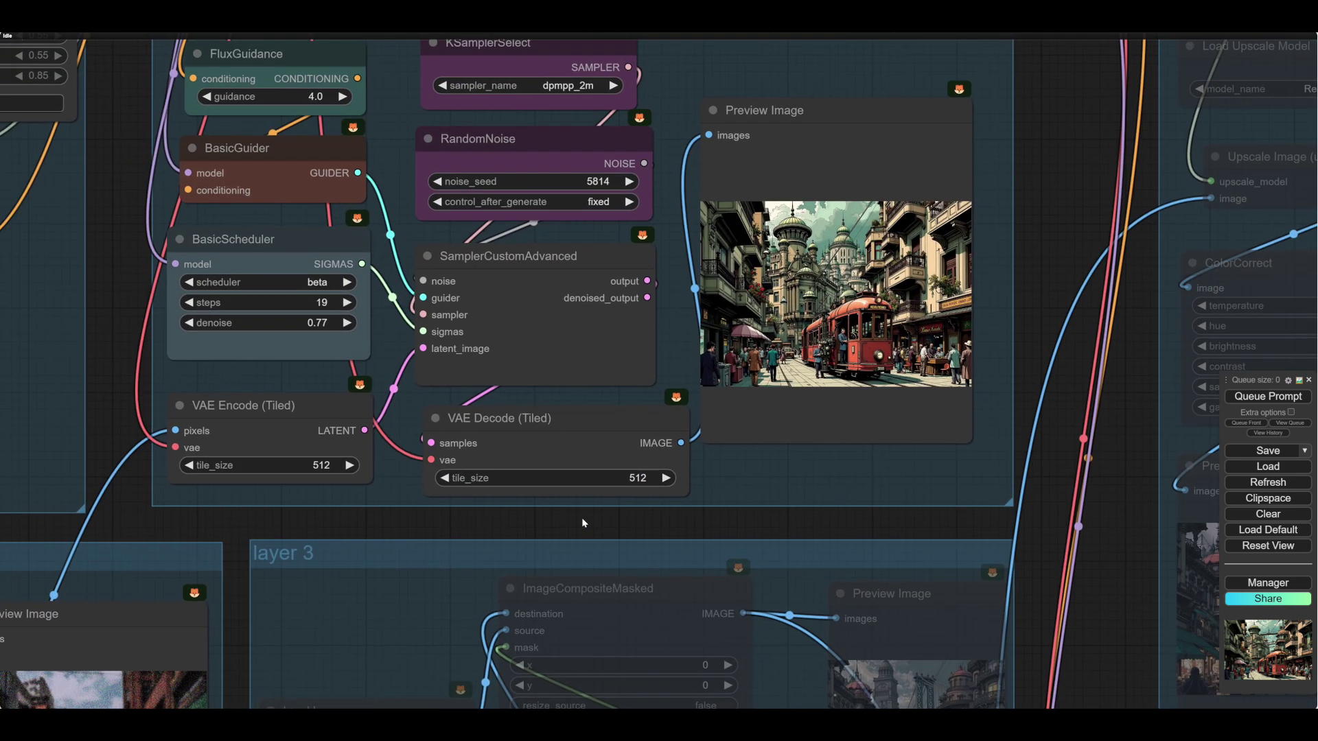
pyautogui.click(345, 322)
pyautogui.click(346, 322)
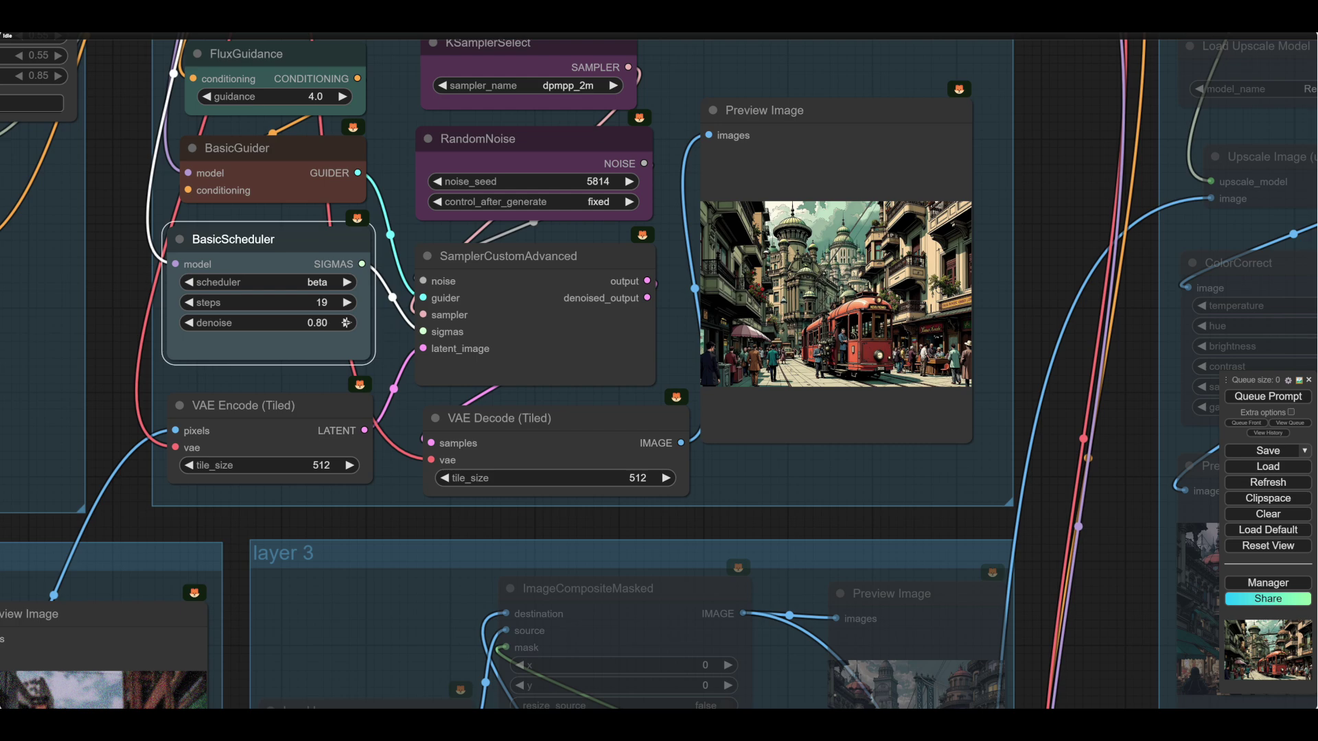
pyautogui.click(207, 97)
pyautogui.click(207, 97)
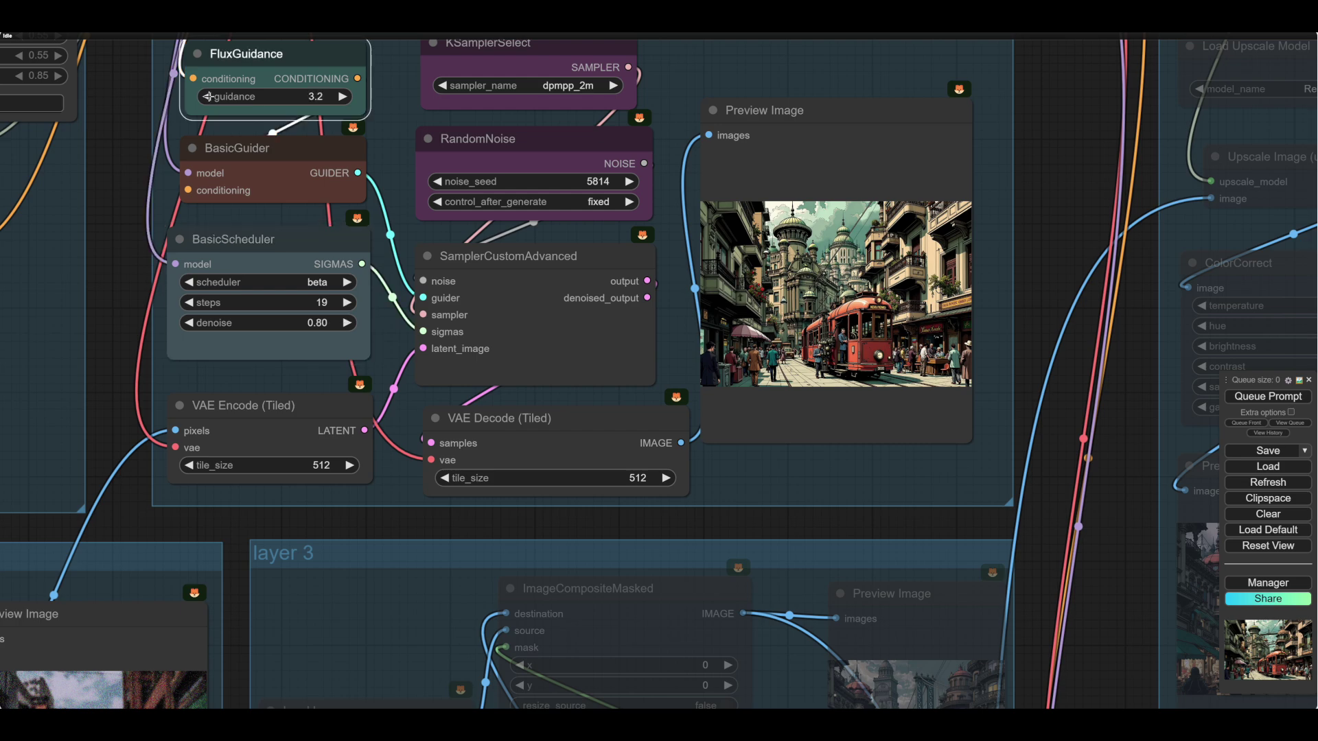
pyautogui.hotkey('ctrl', 'Return')
pyautogui.scroll(4, 1035, 368)
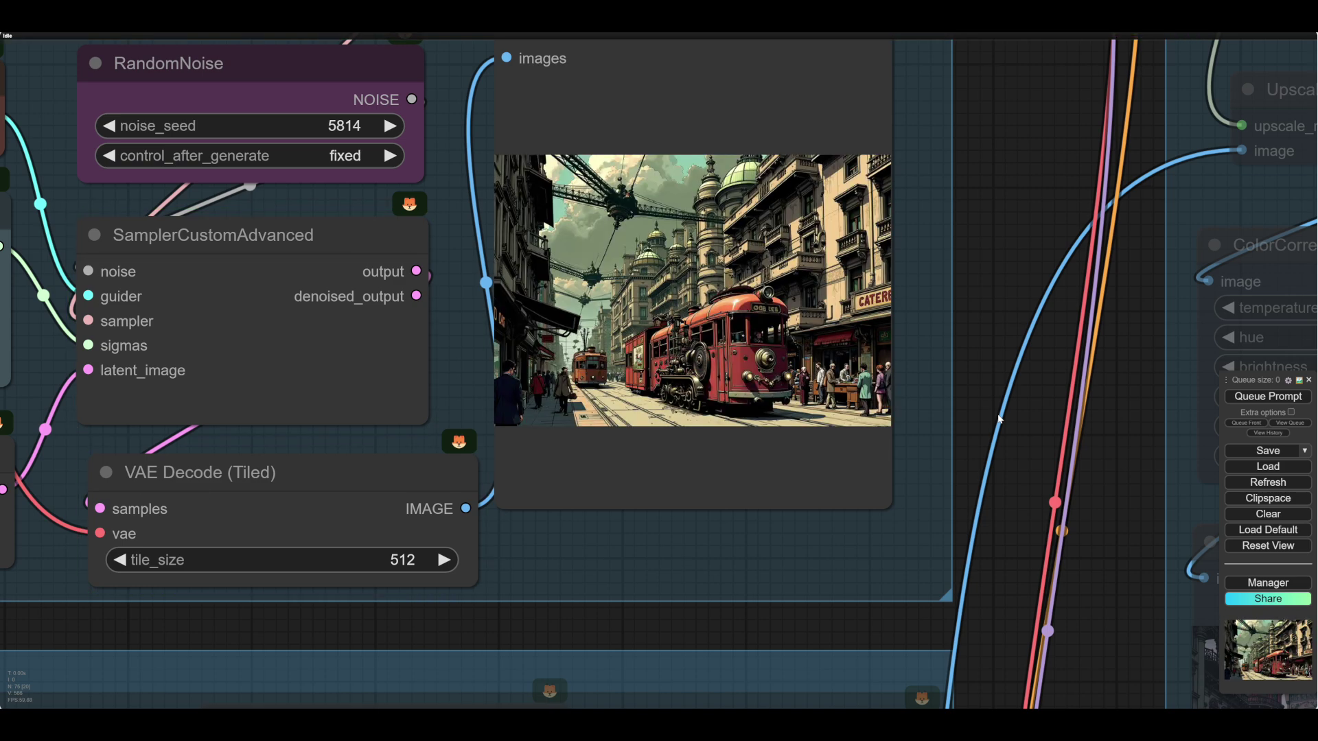
pyautogui.scroll(3, 977, 424)
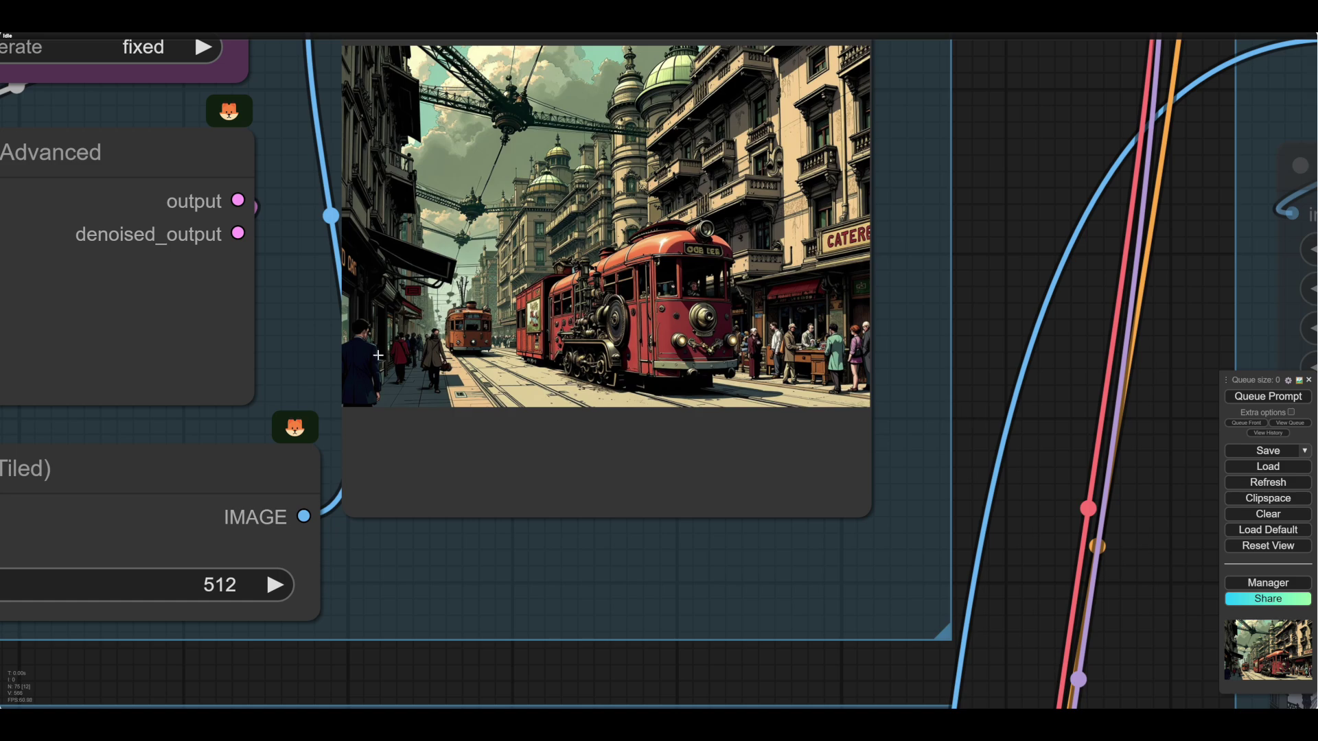
# - Set the nodes of the Layer 1, Layer 2 and layer 3 groups back to Always
pyautogui.scroll(-3, 959, 422)
pyautogui.scroll(-6, 1003, 528)
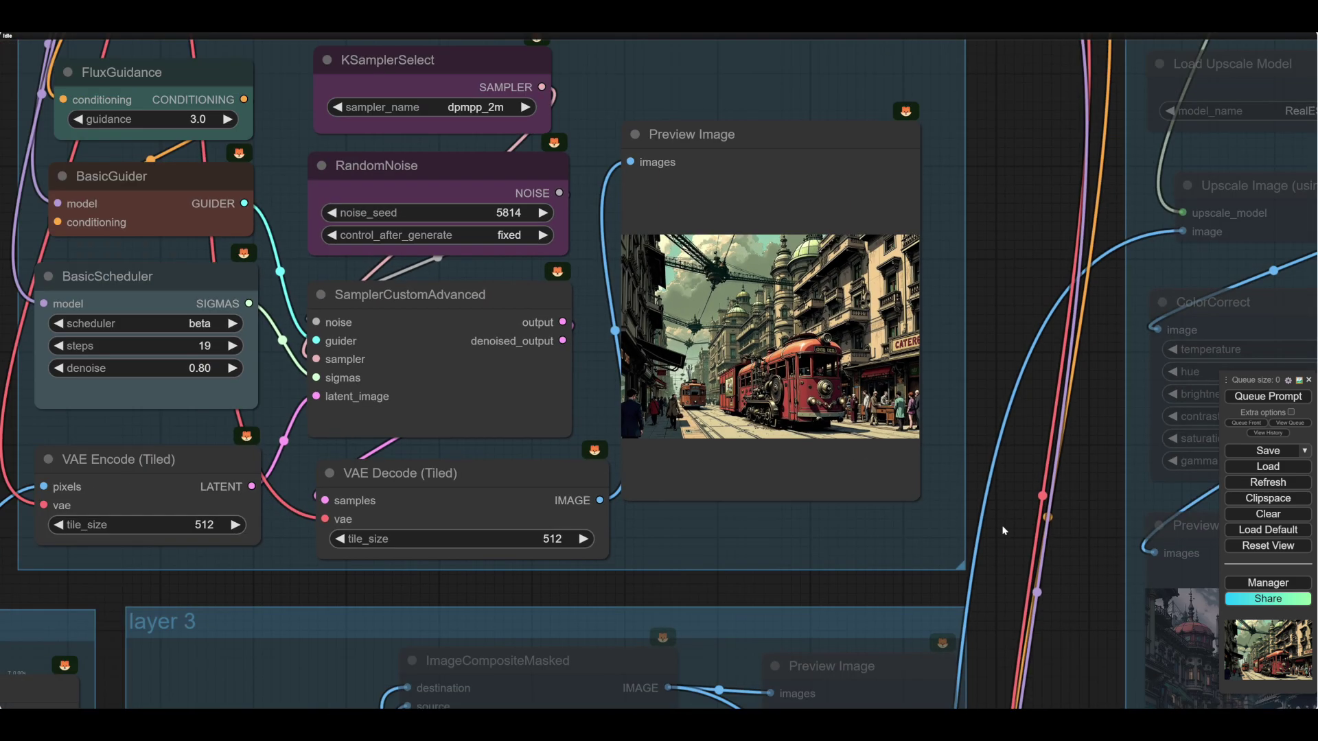
pyautogui.moveTo(1003, 528); pyautogui.dragTo(805, 126)
pyautogui.moveTo(673, 503); pyautogui.dragTo(705, 378)
pyautogui.rightClick(703, 507)
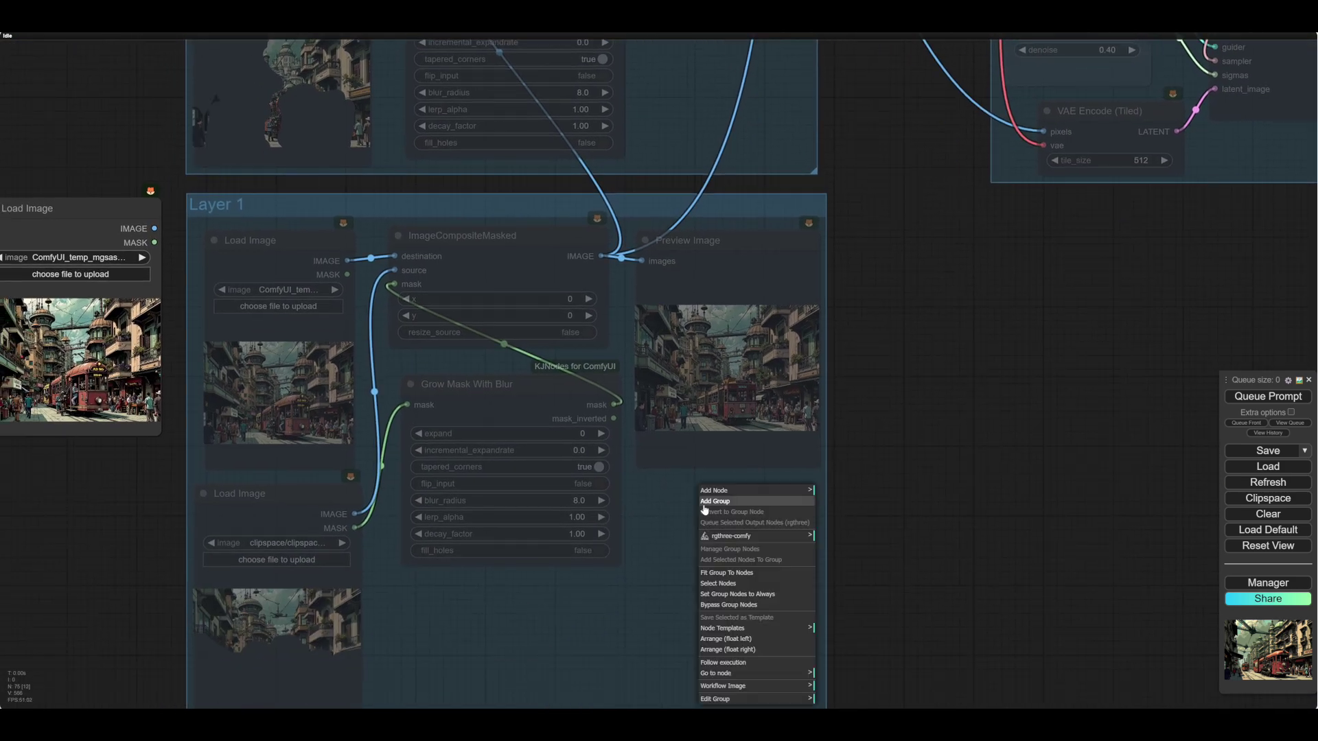
pyautogui.click(738, 594)
pyautogui.rightClick(773, 129)
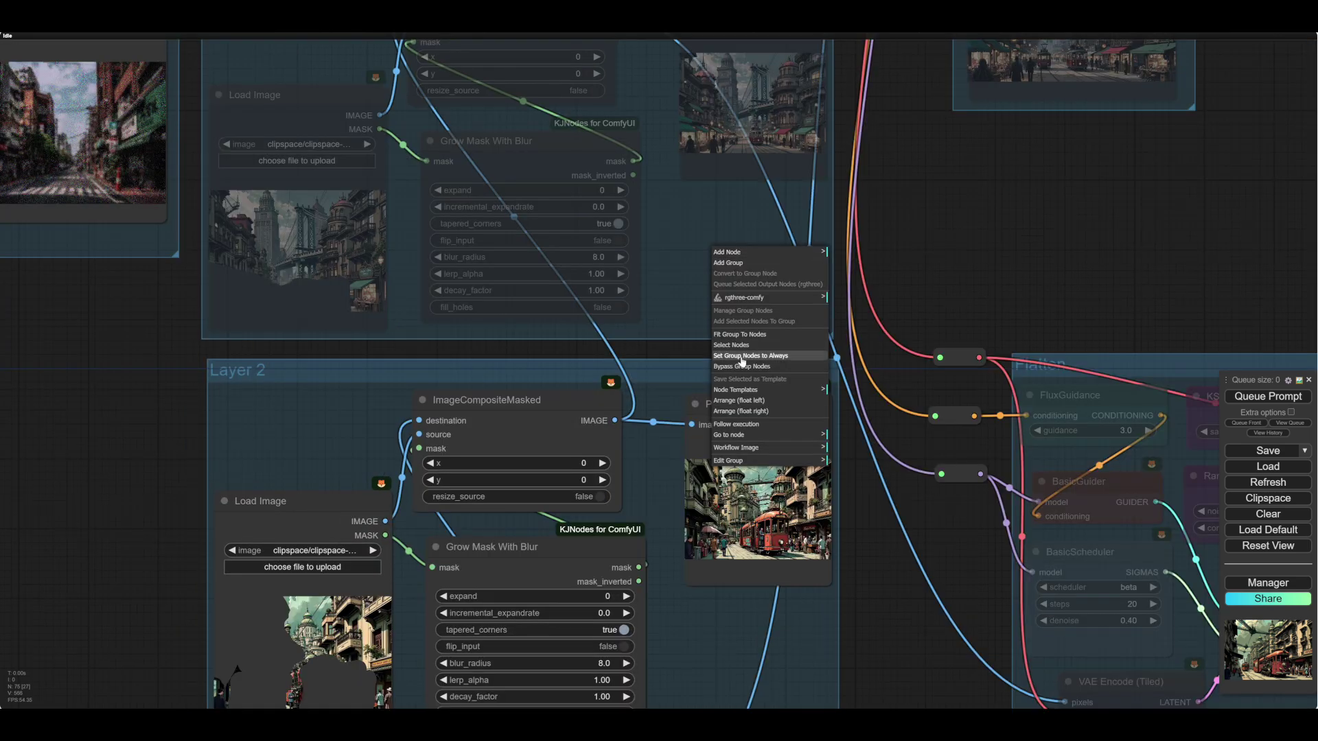
pyautogui.click(741, 358)
# - Load the ComfyUI_temp_mgsas_00018 image into layer 3's Load Image node
pyautogui.moveTo(89, 353); pyautogui.dragTo(370, 453)
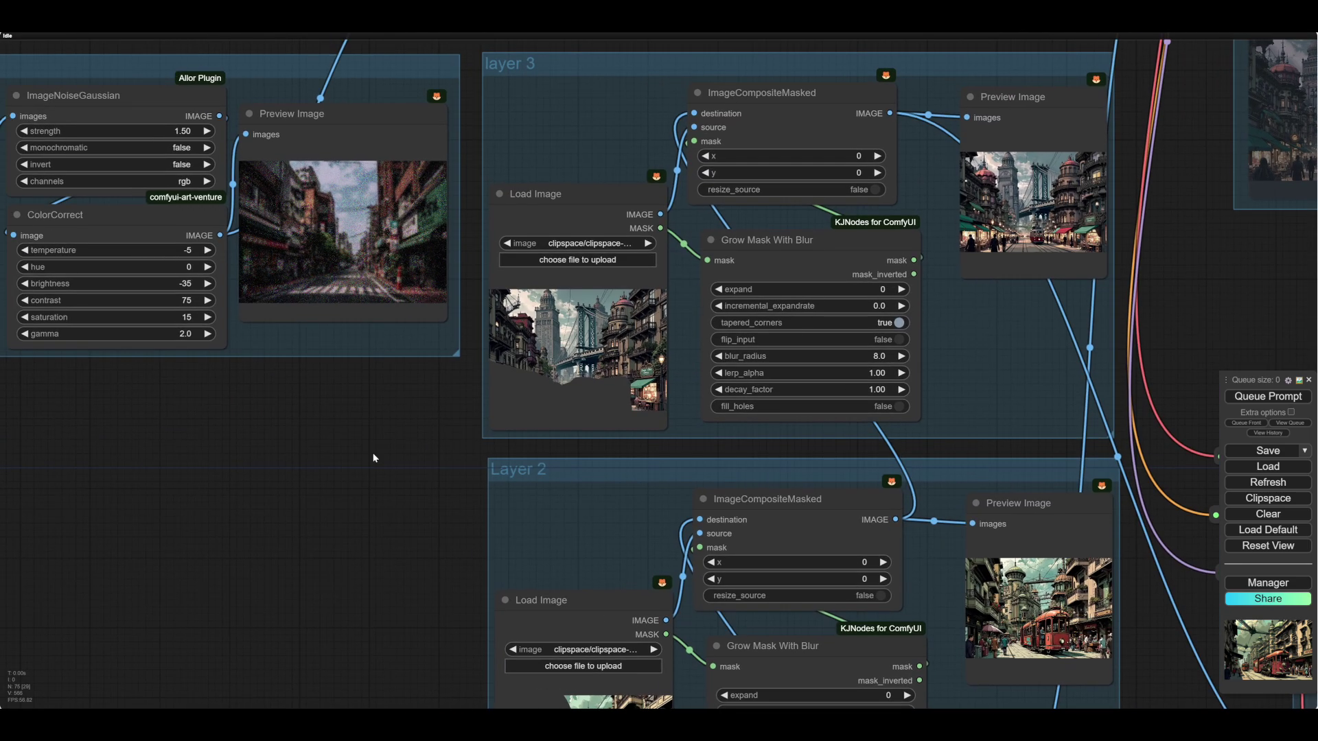
pyautogui.click(580, 262)
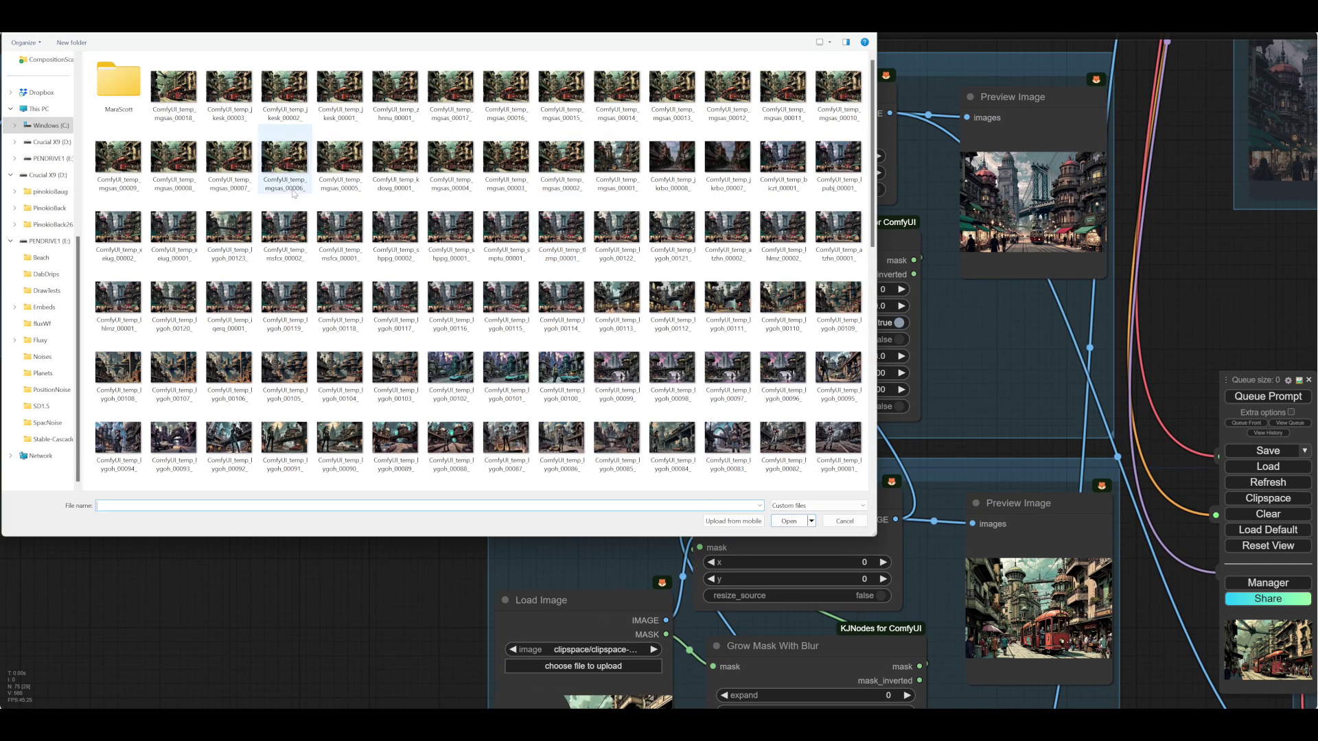
pyautogui.click(181, 95)
pyautogui.click(789, 521)
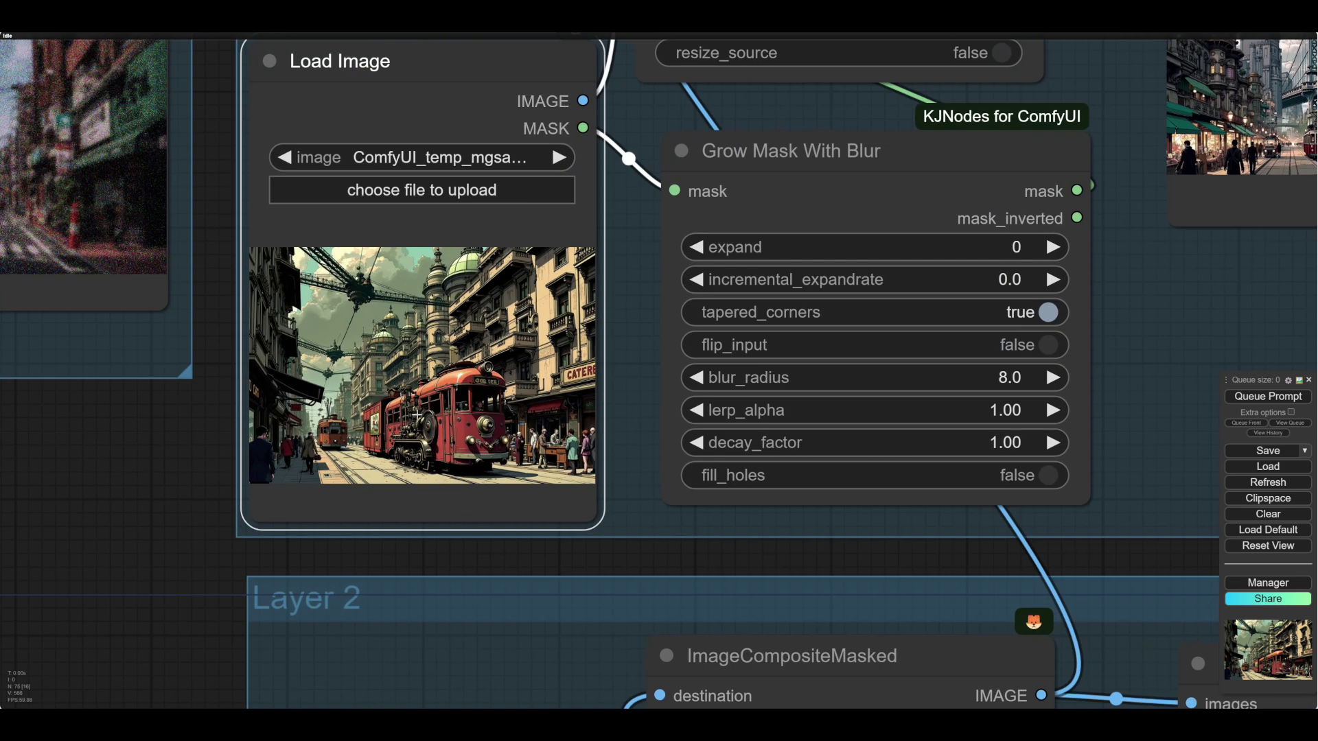
# - Mask the red steam tram, the lower street and the crowds on both sides in the MaskEditor, and save the mask to the node
pyautogui.scroll(3, 458, 413)
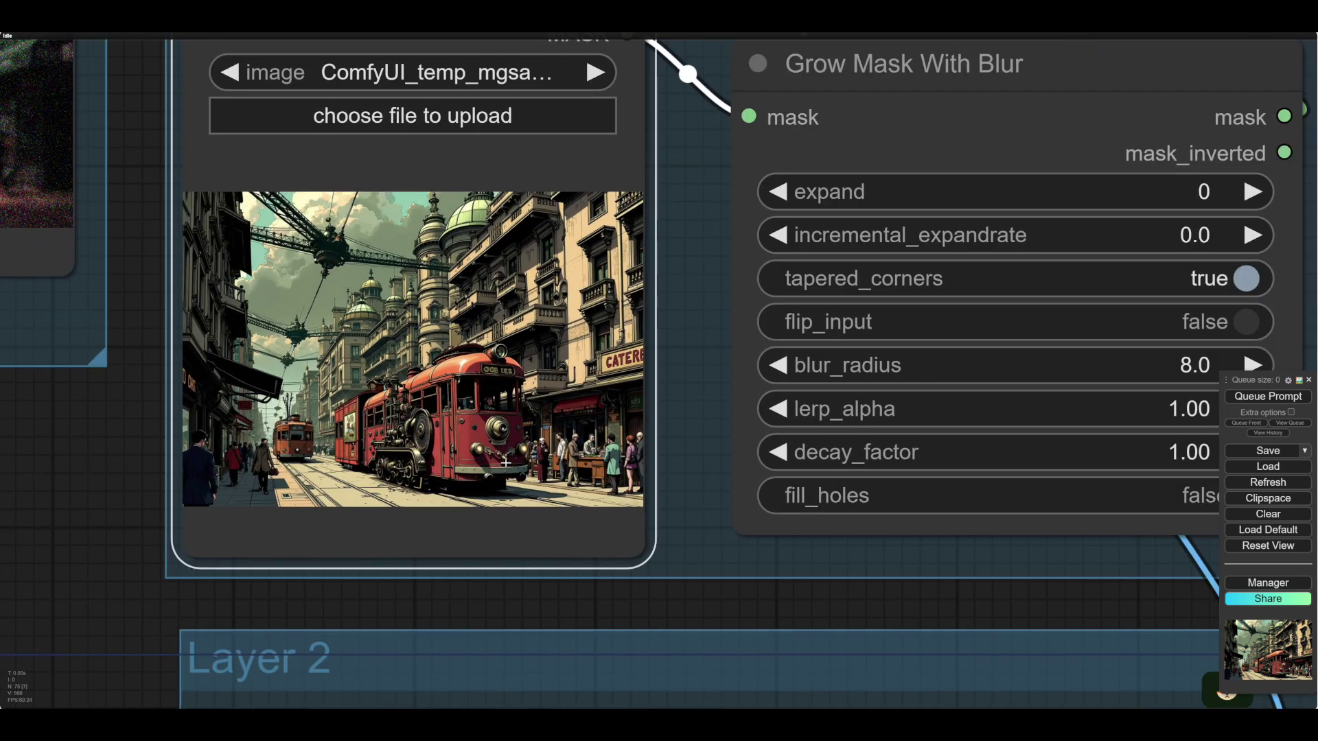
pyautogui.rightClick(473, 412)
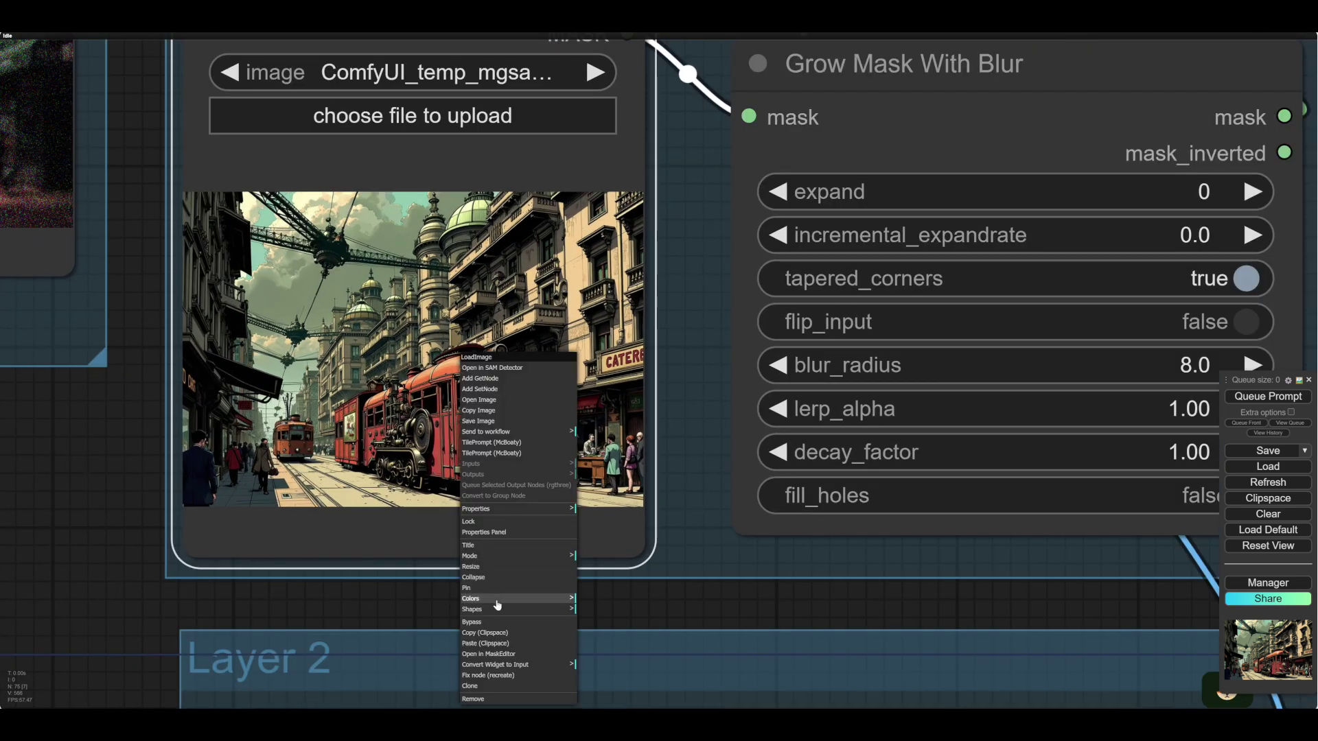
pyautogui.click(487, 654)
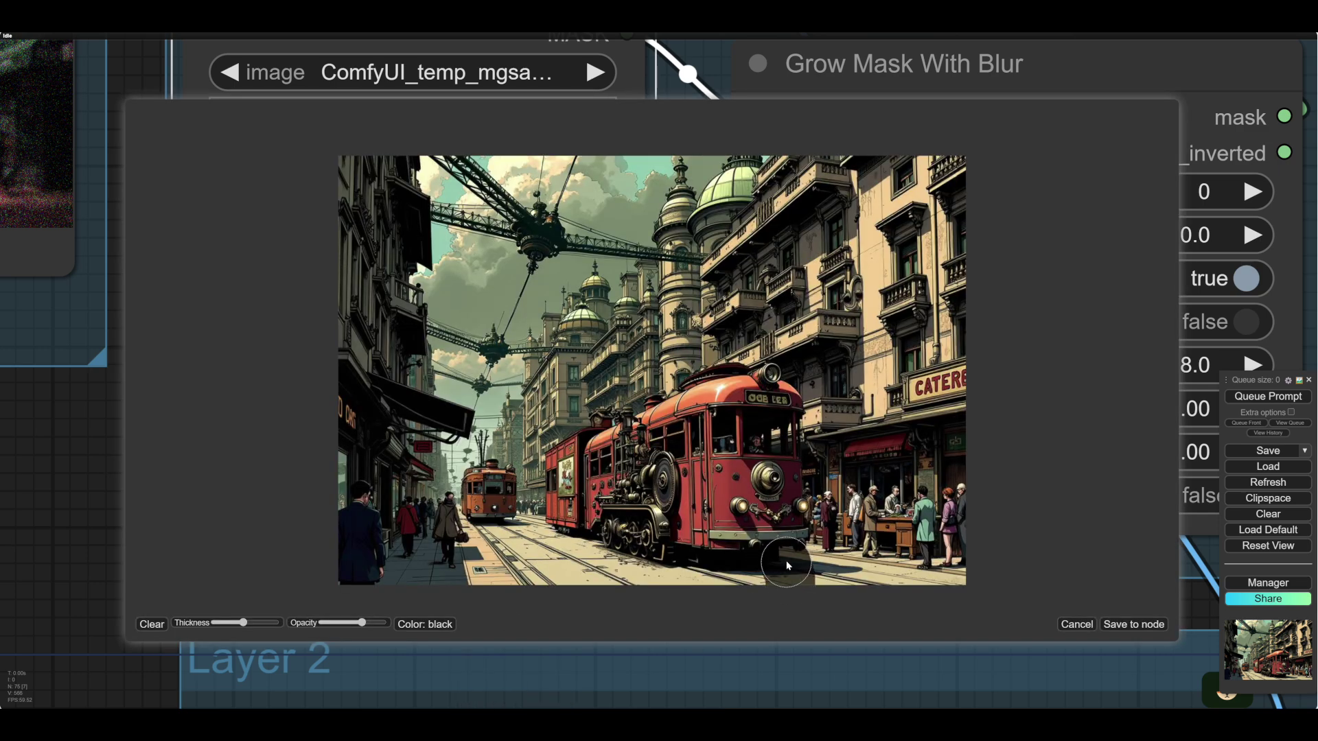
pyautogui.moveTo(796, 529)
pyautogui.mouseDown()
pyautogui.moveTo(792, 499)
pyautogui.moveTo(685, 389)
pyautogui.moveTo(513, 484)
pyautogui.moveTo(480, 483)
pyautogui.moveTo(458, 456)
pyautogui.moveTo(461, 434)
pyautogui.moveTo(447, 441)
pyautogui.moveTo(343, 379)
pyautogui.moveTo(357, 501)
pyautogui.moveTo(374, 430)
pyautogui.moveTo(439, 449)
pyautogui.moveTo(466, 481)
pyautogui.moveTo(410, 523)
pyautogui.moveTo(383, 494)
pyautogui.moveTo(462, 571)
pyautogui.mouseUp()
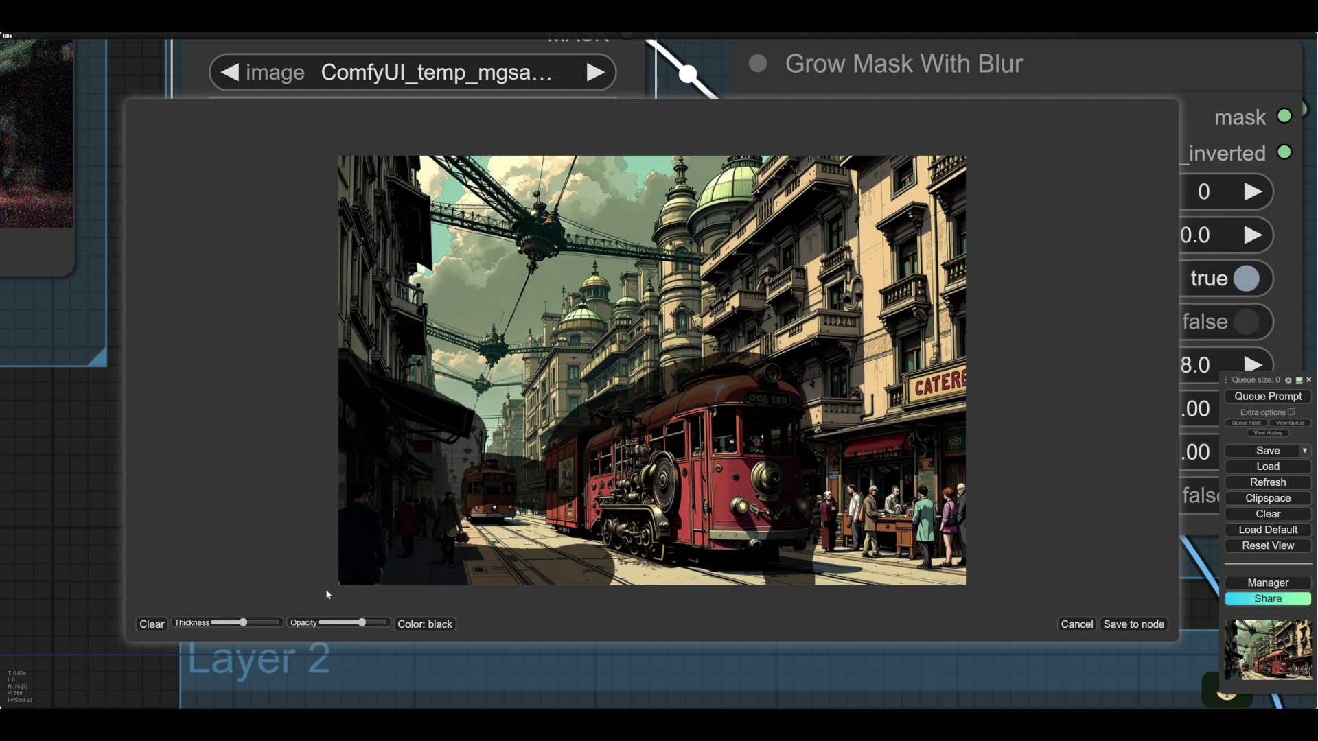
pyautogui.moveTo(329, 591)
pyautogui.mouseDown()
pyautogui.moveTo(867, 462)
pyautogui.moveTo(961, 495)
pyautogui.moveTo(892, 495)
pyautogui.mouseUp()
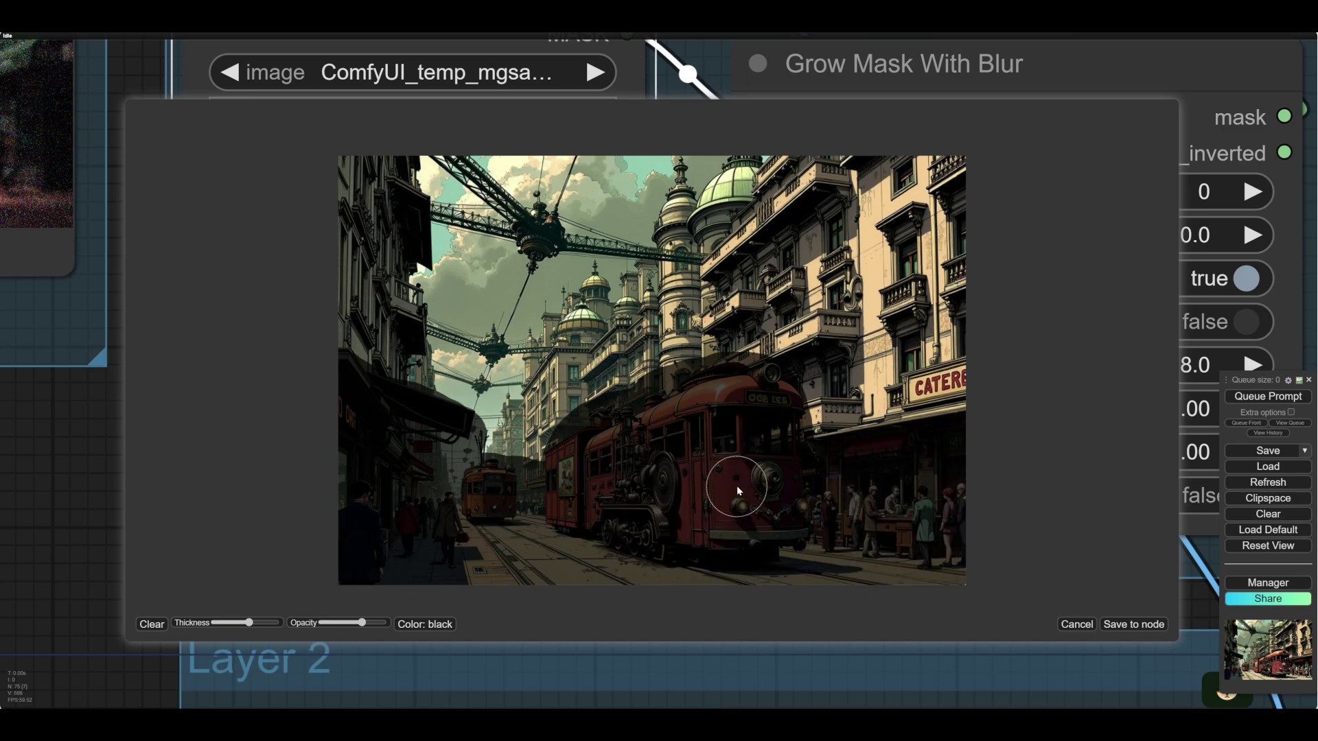
pyautogui.click(1127, 625)
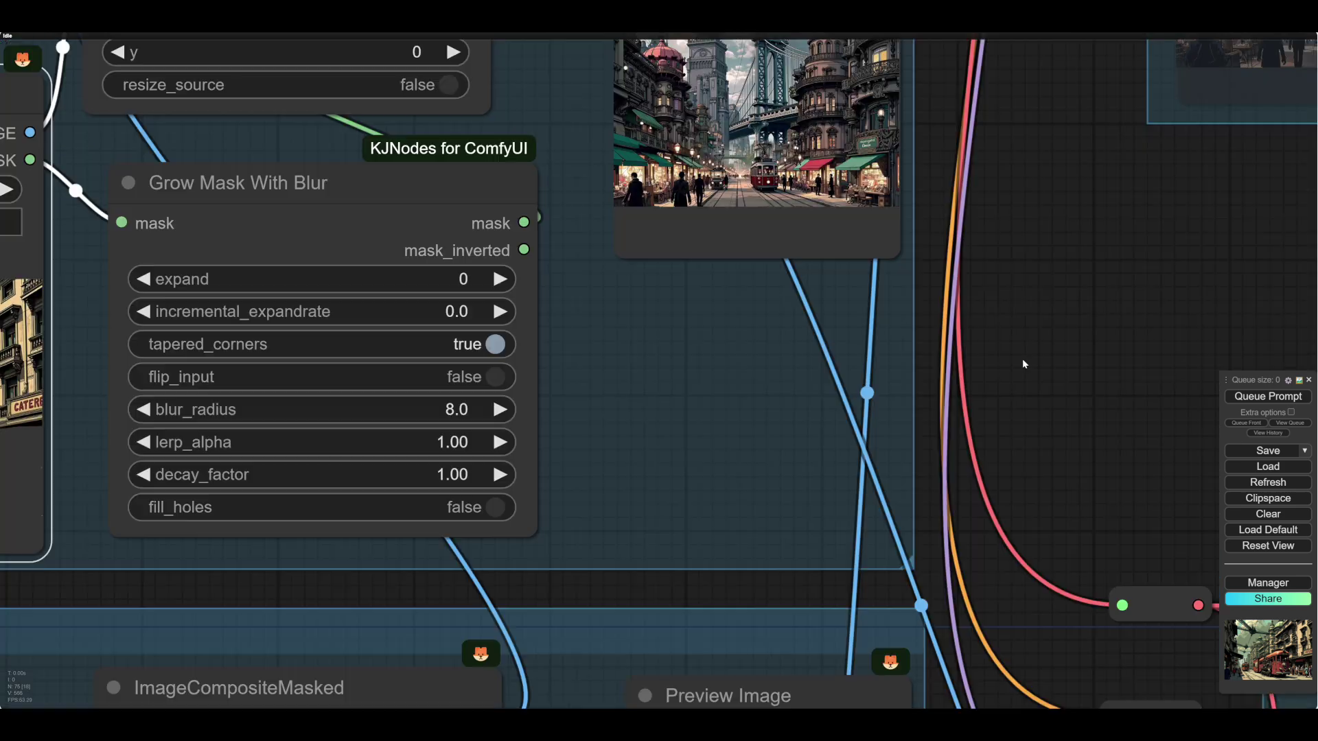
# - Queue the workflow and check the new tram and street in layer 3's composite preview
pyautogui.moveTo(1053, 337); pyautogui.dragTo(1102, 402)
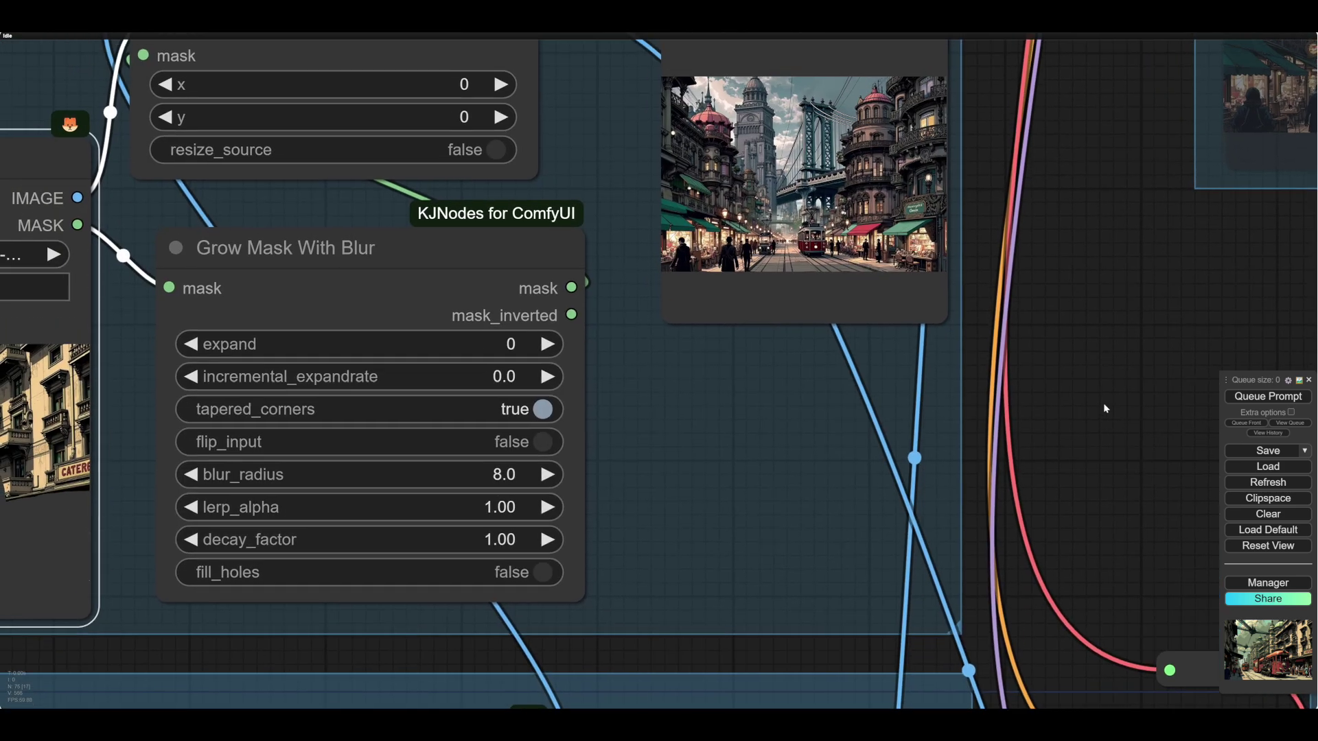
pyautogui.click(1243, 398)
pyautogui.scroll(5, 1069, 433)
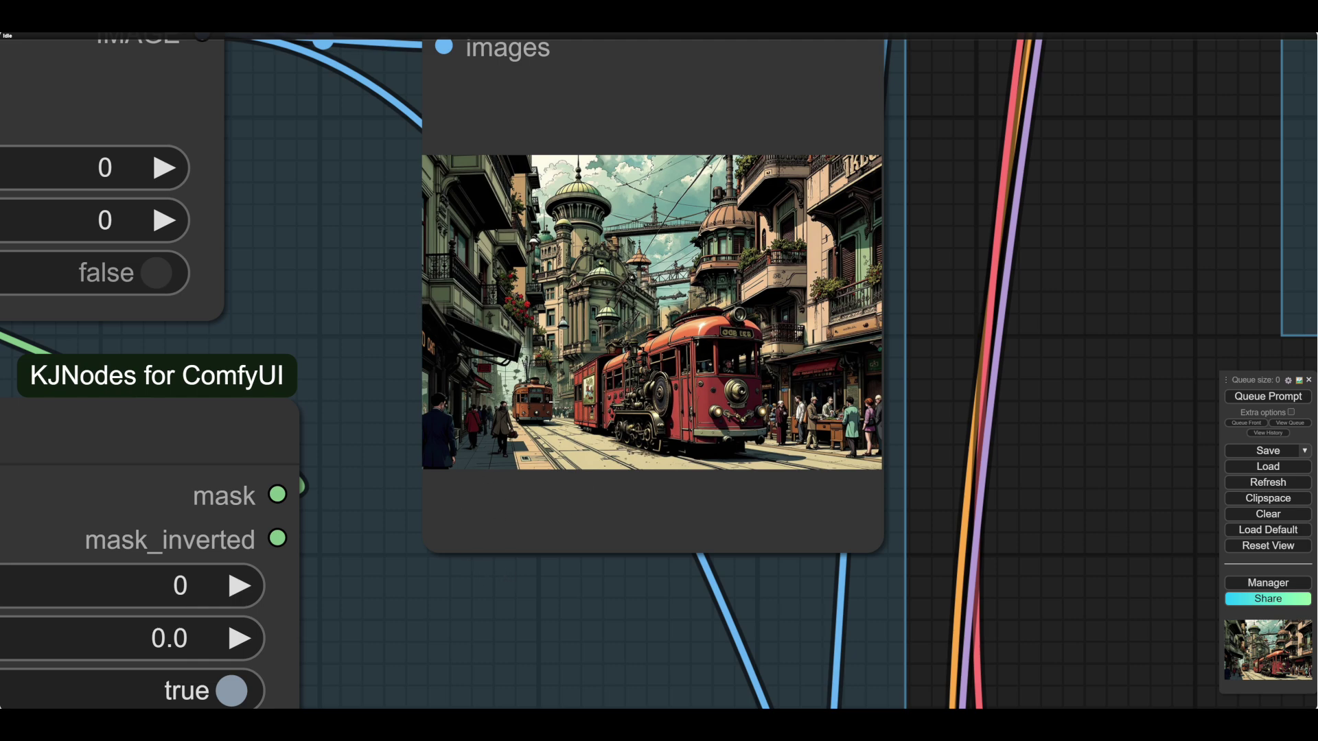
# - Reopen layer 3's image in the MaskEditor and erase the mask over the orange tram, the left-hand pedestrians and the adjoining street
pyautogui.scroll(-3, 479, 615)
pyautogui.moveTo(479, 615); pyautogui.dragTo(948, 315)
pyautogui.moveTo(281, 626); pyautogui.dragTo(1002, 571)
pyautogui.rightClick(687, 308)
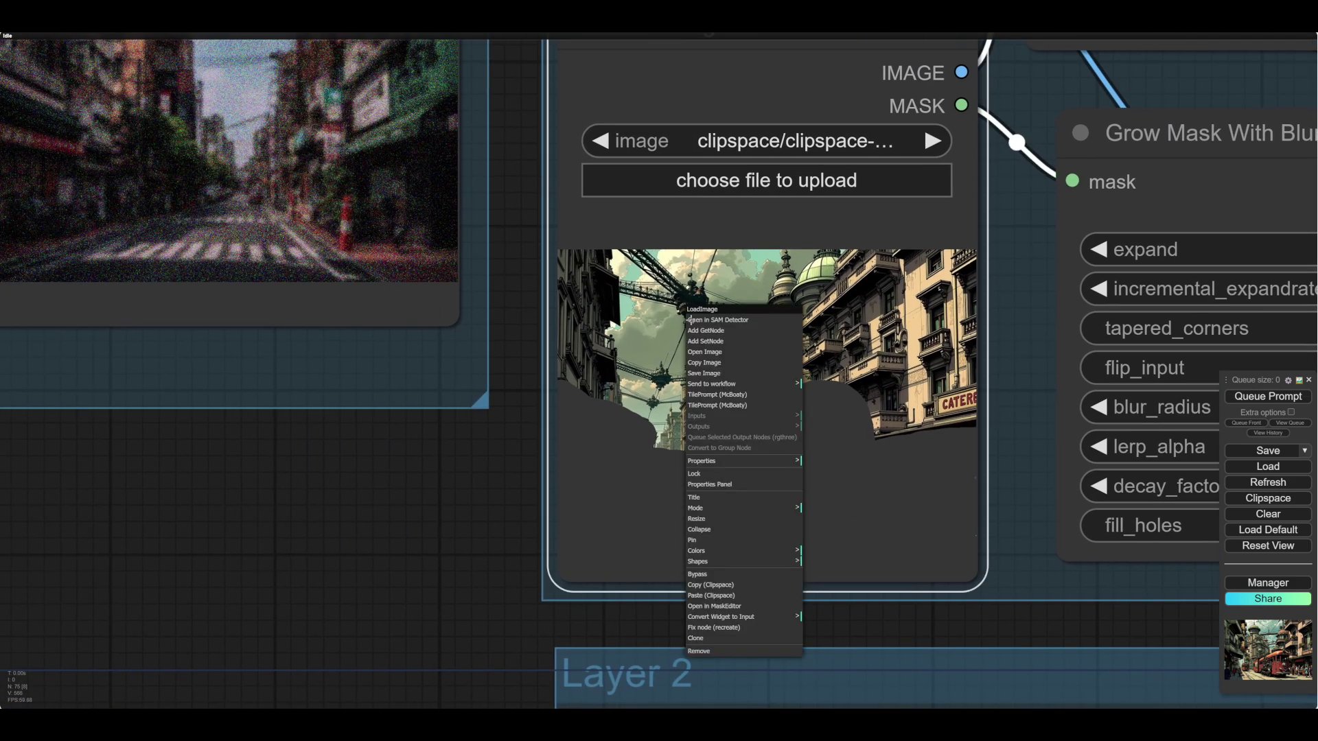
pyautogui.click(717, 606)
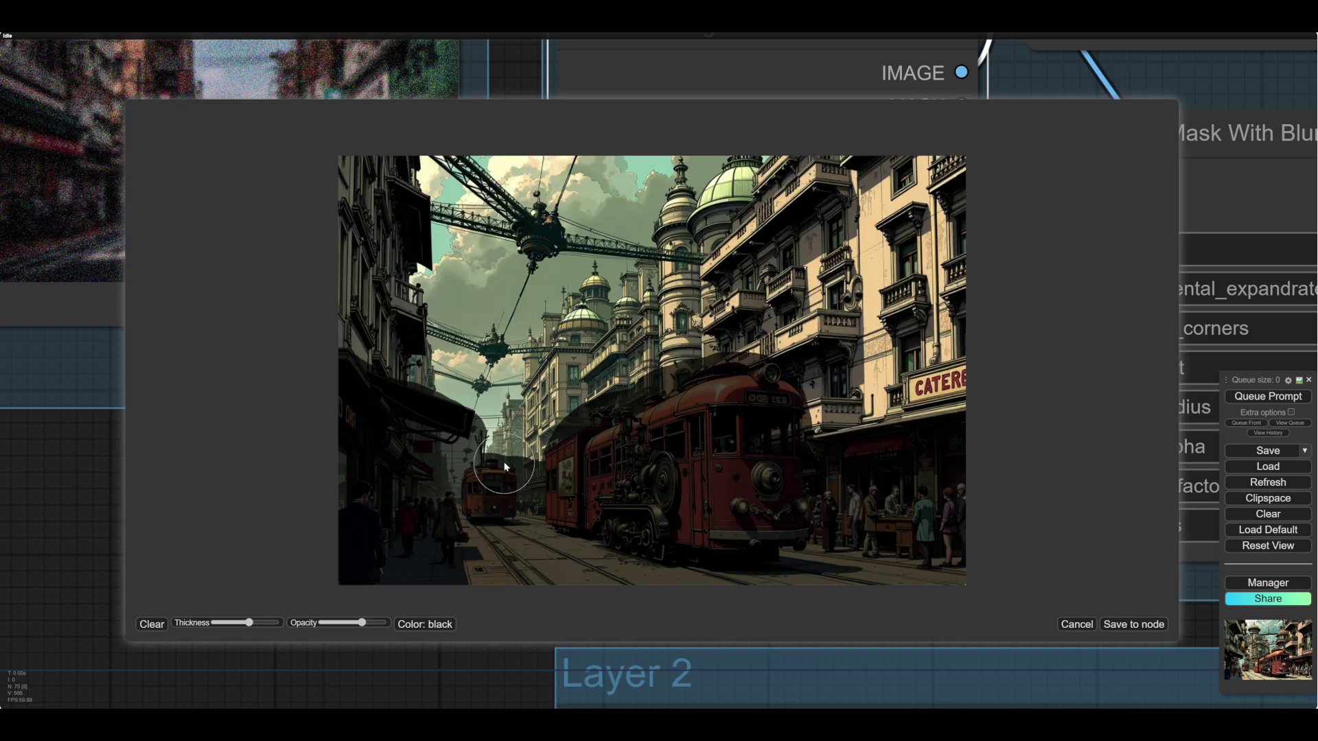
pyautogui.moveTo(491, 458)
pyautogui.mouseDown()
pyautogui.moveTo(489, 562)
pyautogui.moveTo(470, 559)
pyautogui.moveTo(455, 453)
pyautogui.moveTo(363, 377)
pyautogui.moveTo(349, 488)
pyautogui.moveTo(359, 558)
pyautogui.moveTo(401, 476)
pyautogui.moveTo(421, 522)
pyautogui.moveTo(519, 578)
pyautogui.moveTo(550, 586)
pyautogui.moveTo(527, 555)
pyautogui.moveTo(592, 586)
pyautogui.mouseUp()
pyautogui.scroll(-11, 550, 587)
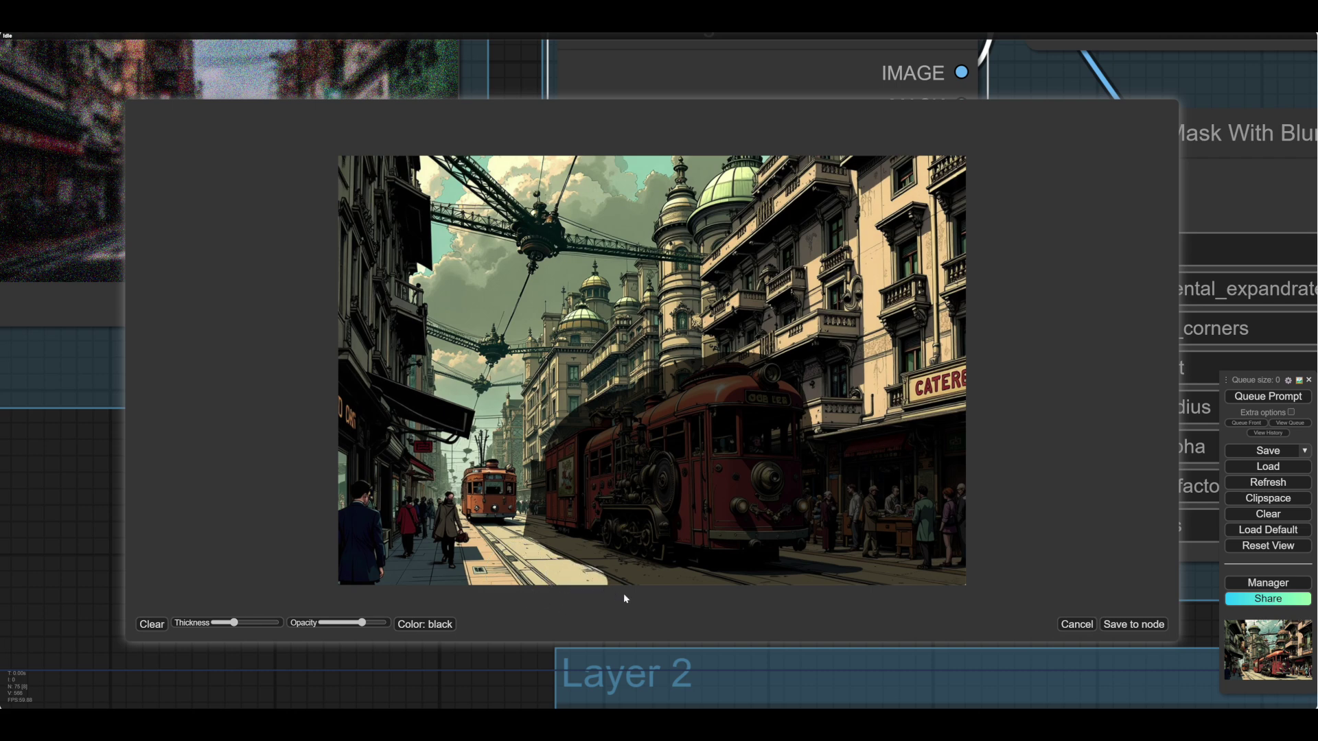
pyautogui.rightClick(611, 590)
pyautogui.press('Escape')
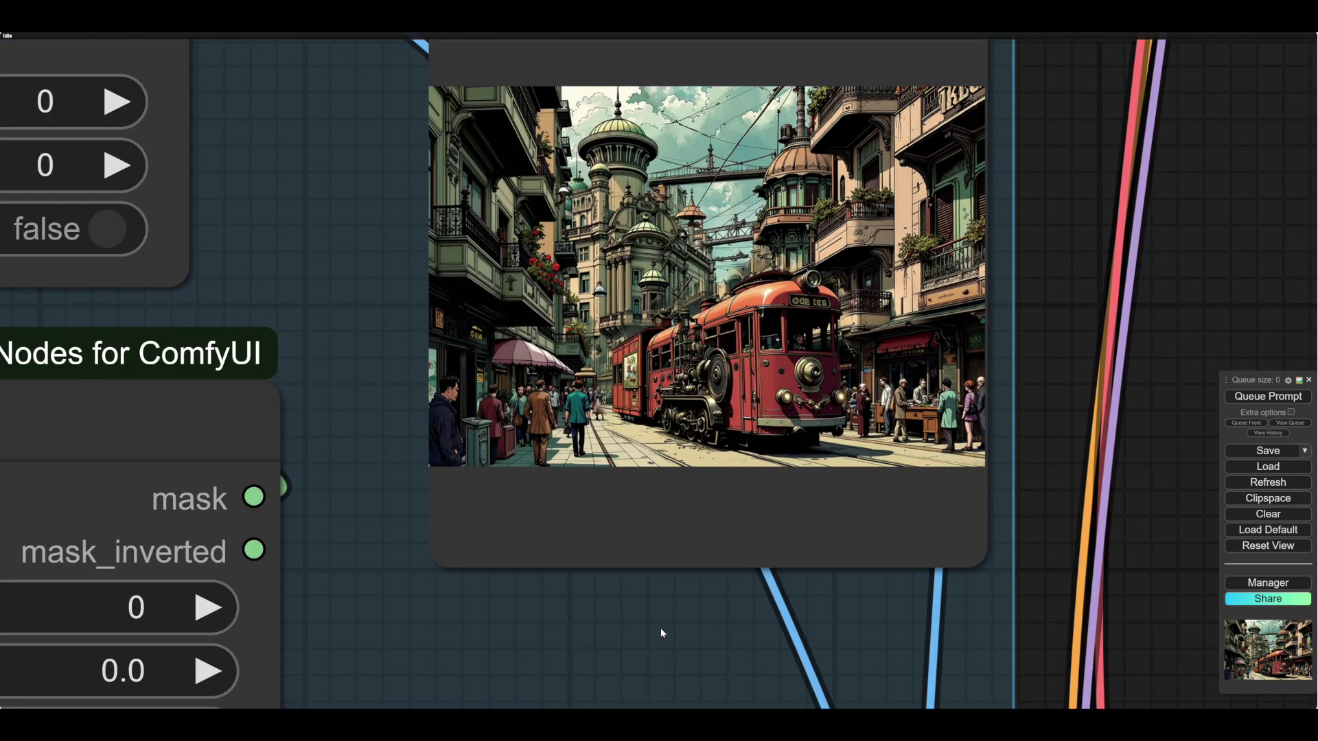
# - Inspect layer 3's updated composite, checking how the steam tram blends with the umbrella-side crowd and the street
pyautogui.moveTo(661, 629); pyautogui.dragTo(648, 646)
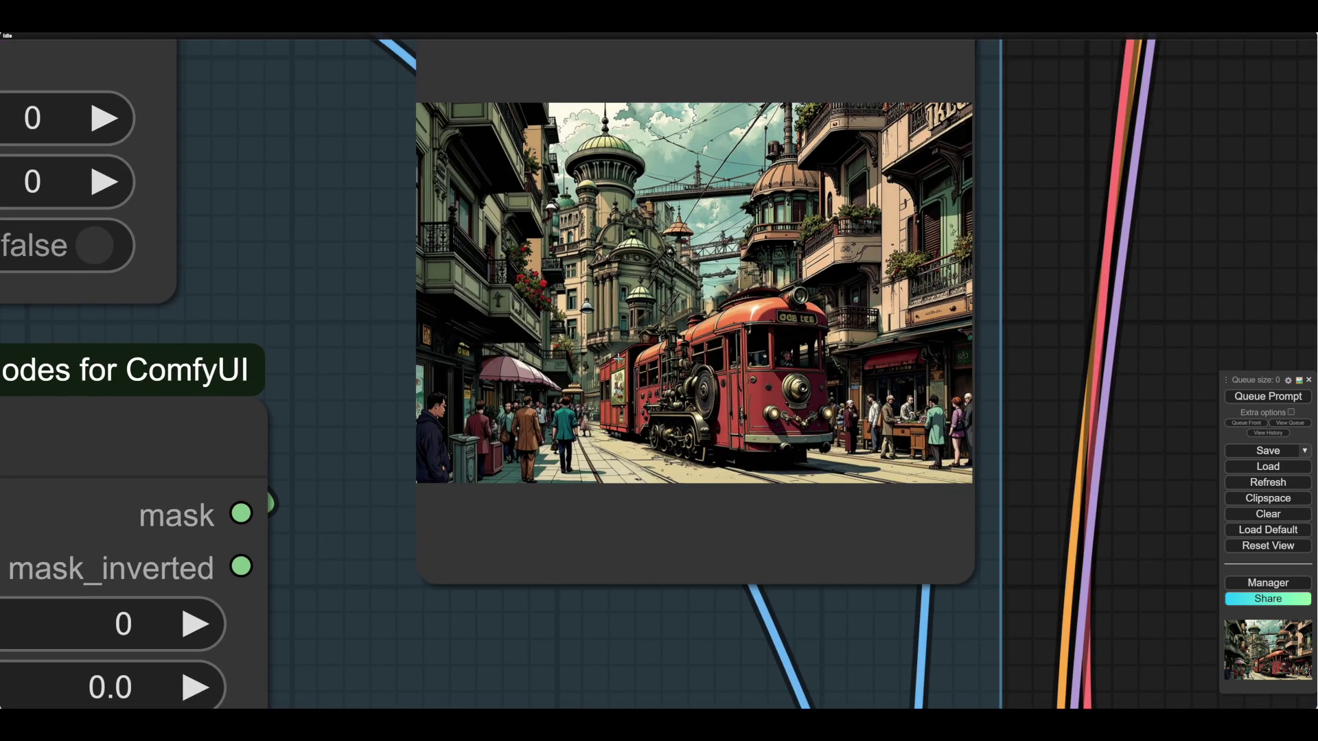
pyautogui.scroll(-1, 615, 623)
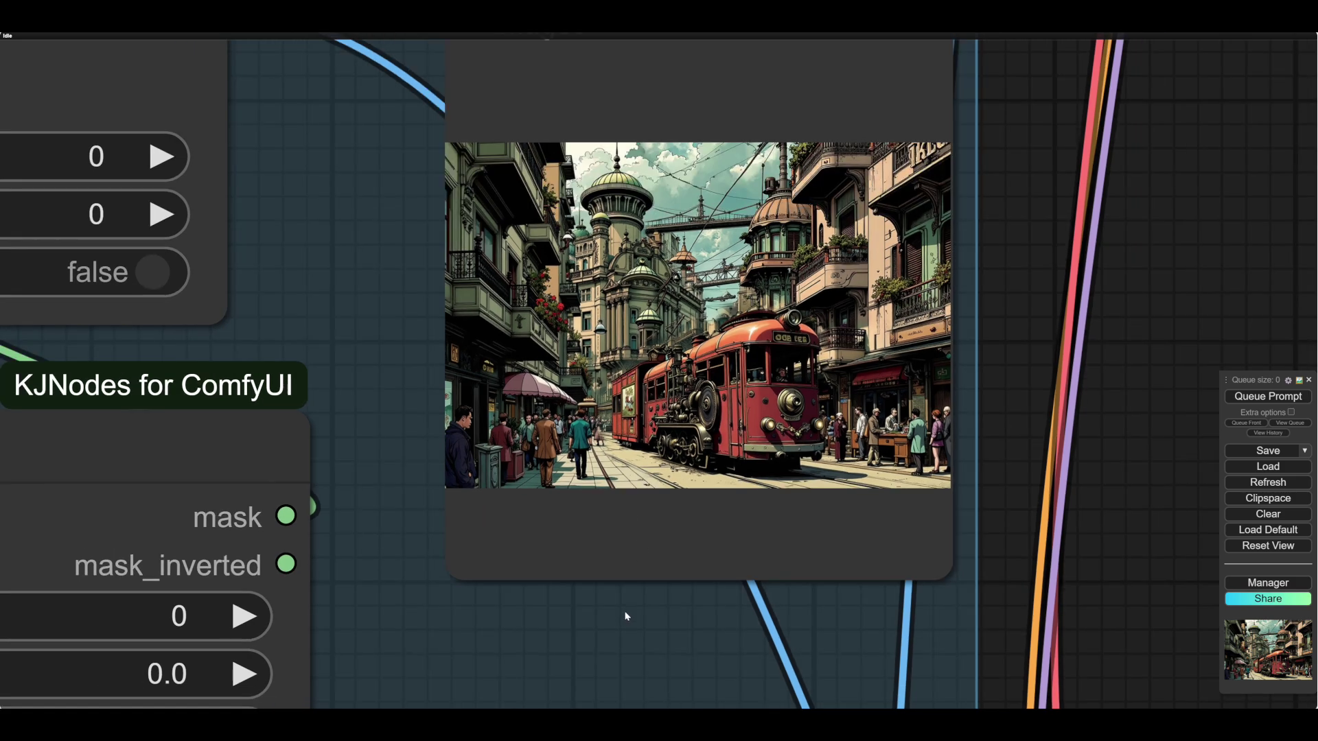
pyautogui.scroll(-9, 626, 616)
pyautogui.moveTo(688, 600); pyautogui.dragTo(782, 587)
pyautogui.scroll(1, 783, 591)
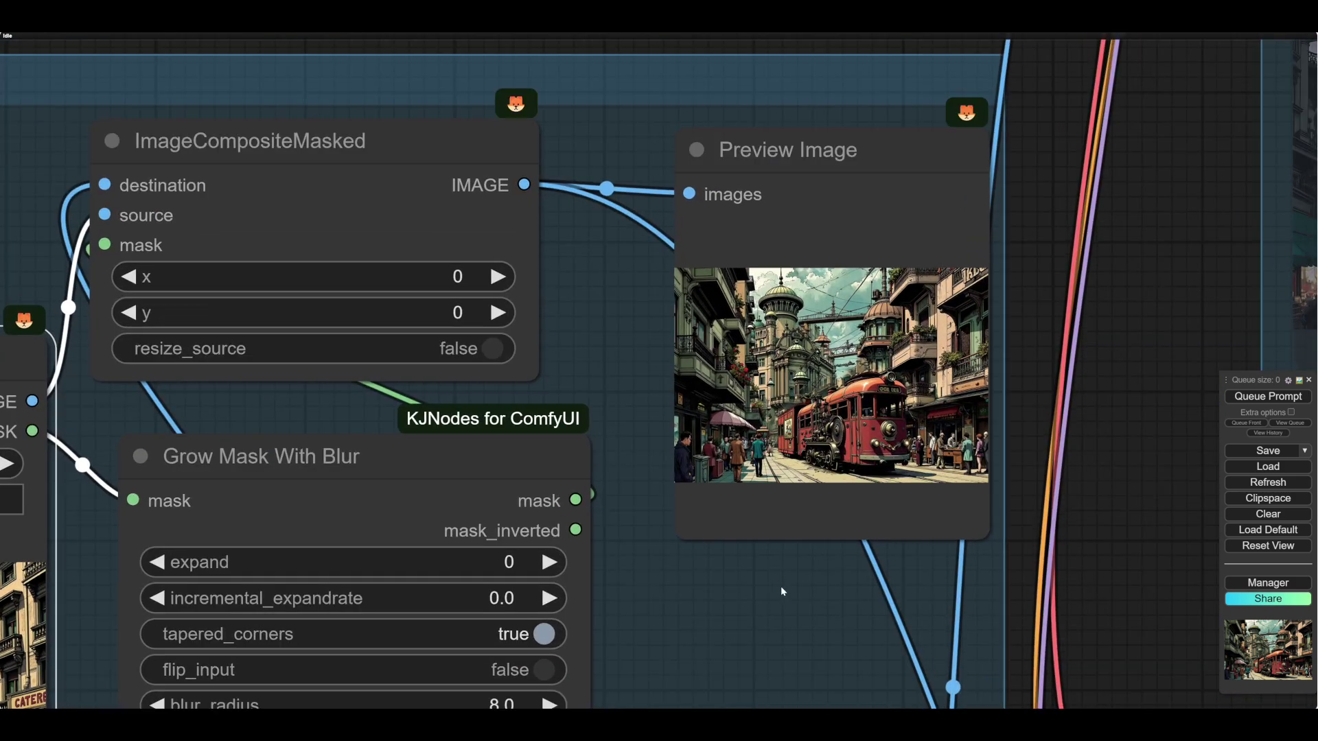
pyautogui.scroll(3, 868, 468)
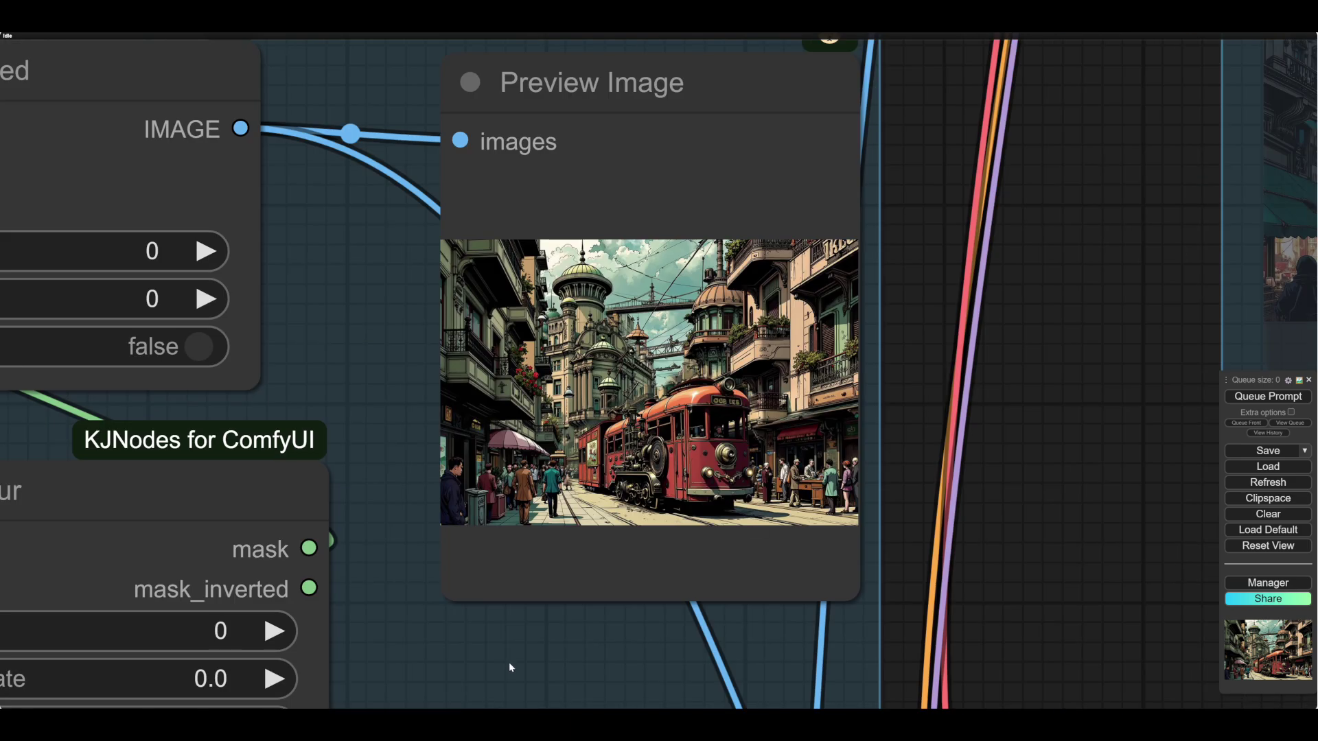
# - Compare layer 3's composite preview with the Process variation the steam tram came from, checking how well the tram and crowds blend
pyautogui.moveTo(508, 666); pyautogui.dragTo(536, 677)
pyautogui.scroll(-2, 598, 648)
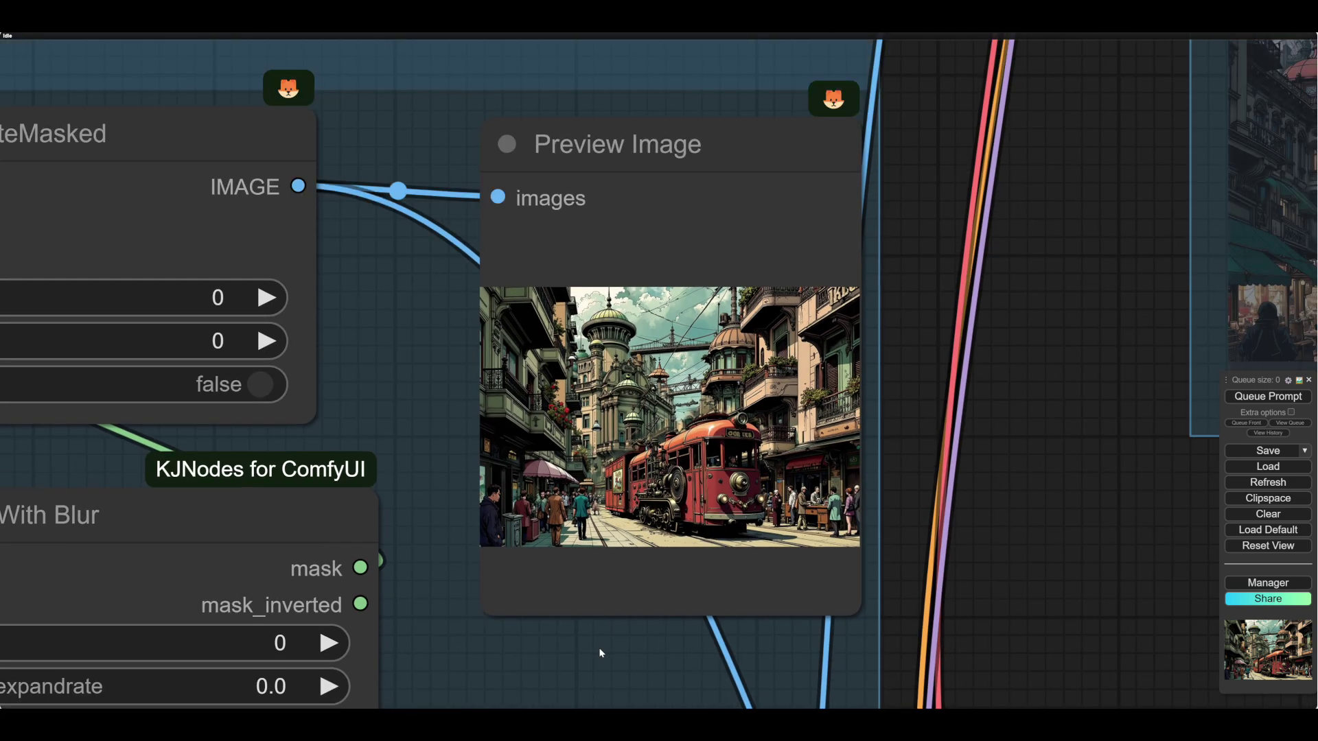
pyautogui.moveTo(598, 648); pyautogui.dragTo(545, 513)
pyautogui.scroll(-4, 1010, 459)
pyautogui.moveTo(1035, 484); pyautogui.dragTo(764, 621)
pyautogui.scroll(-4, 682, 588)
pyautogui.scroll(-3, 764, 623)
pyautogui.scroll(9, 519, 186)
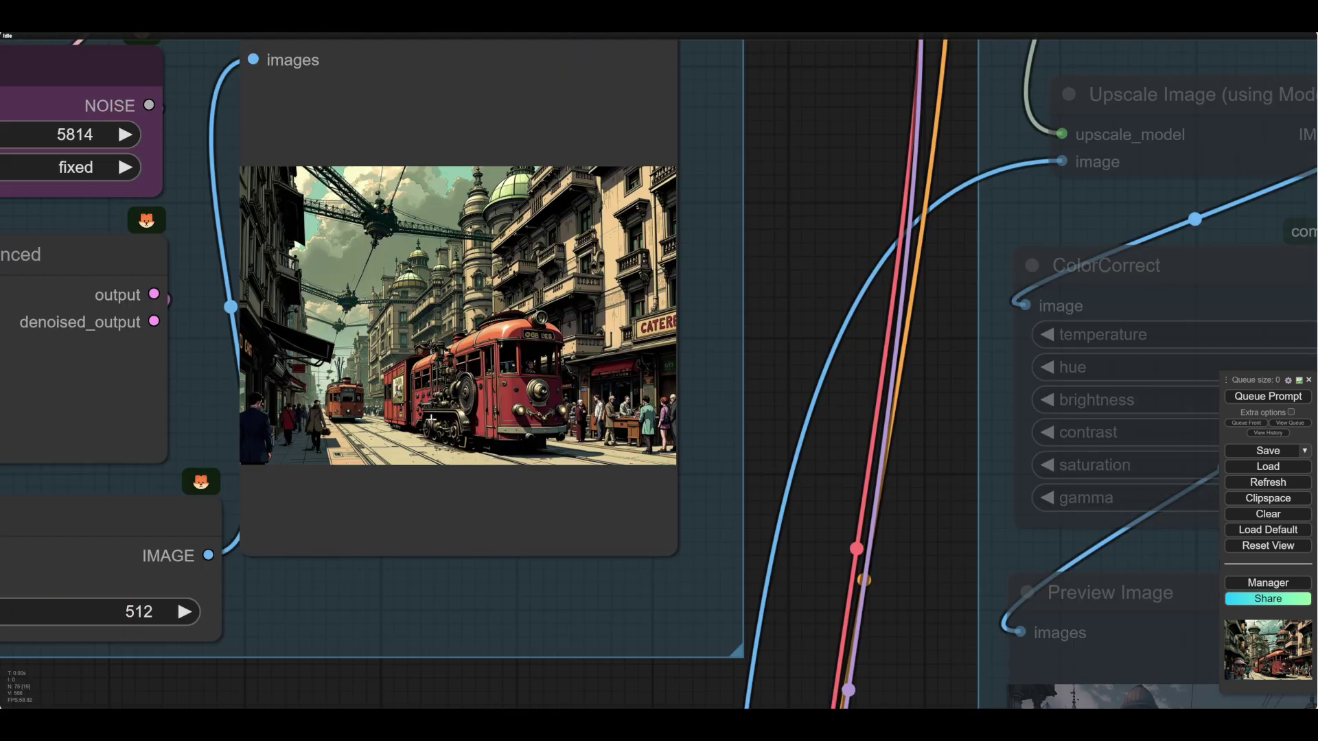
pyautogui.scroll(-4, 744, 425)
pyautogui.moveTo(837, 547); pyautogui.dragTo(858, 186)
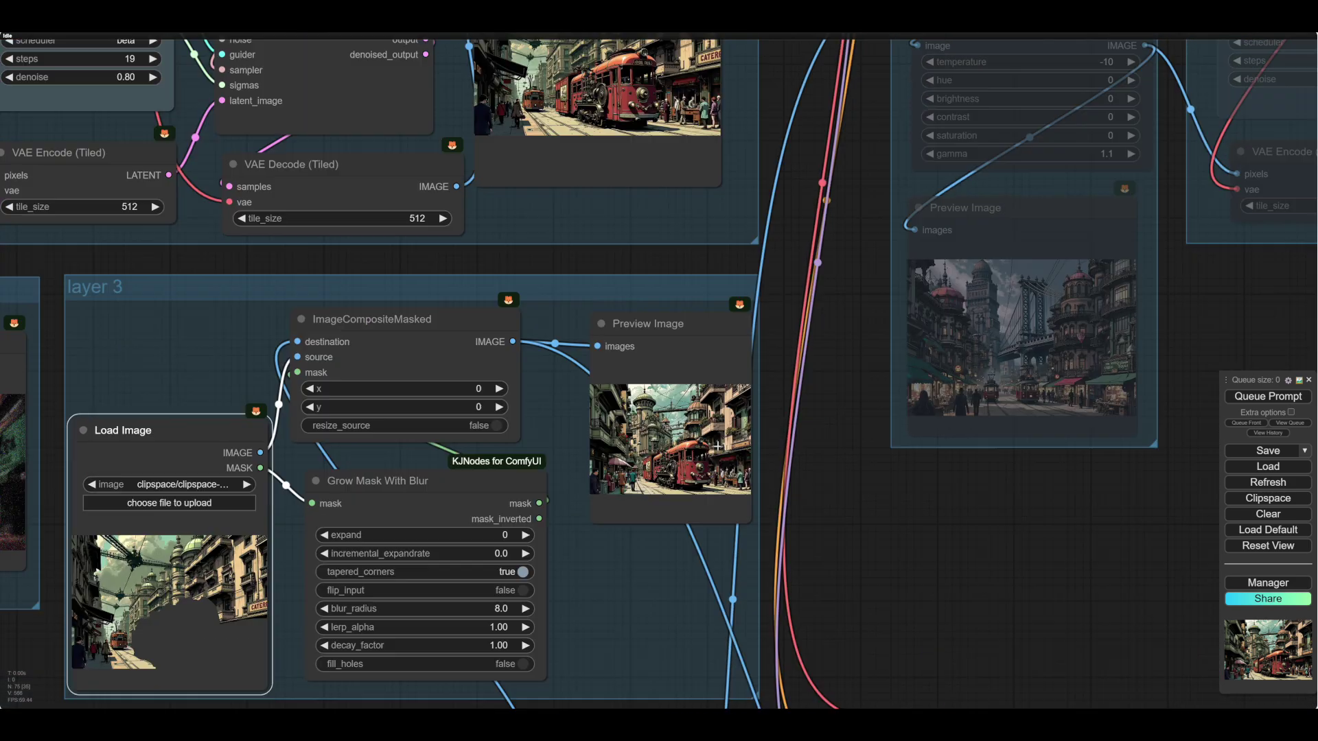
pyautogui.scroll(5, 717, 446)
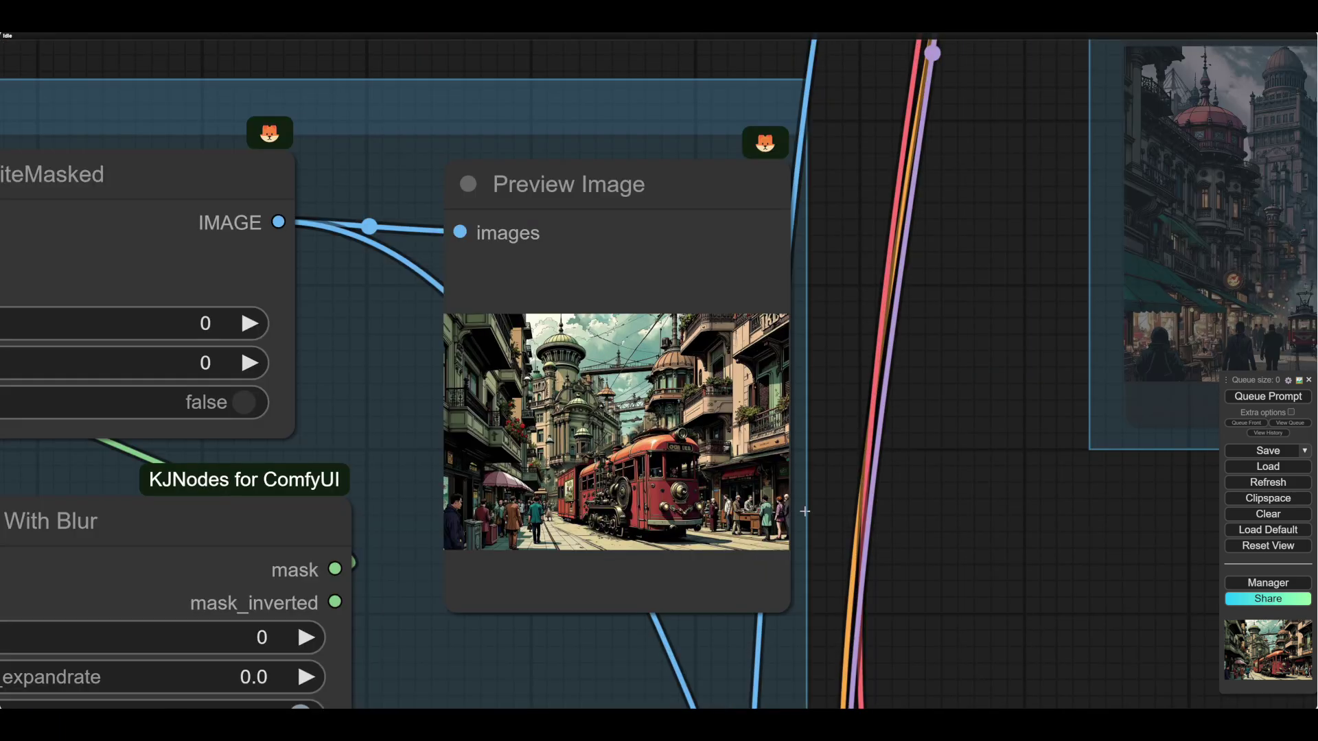
pyautogui.scroll(-3, 952, 553)
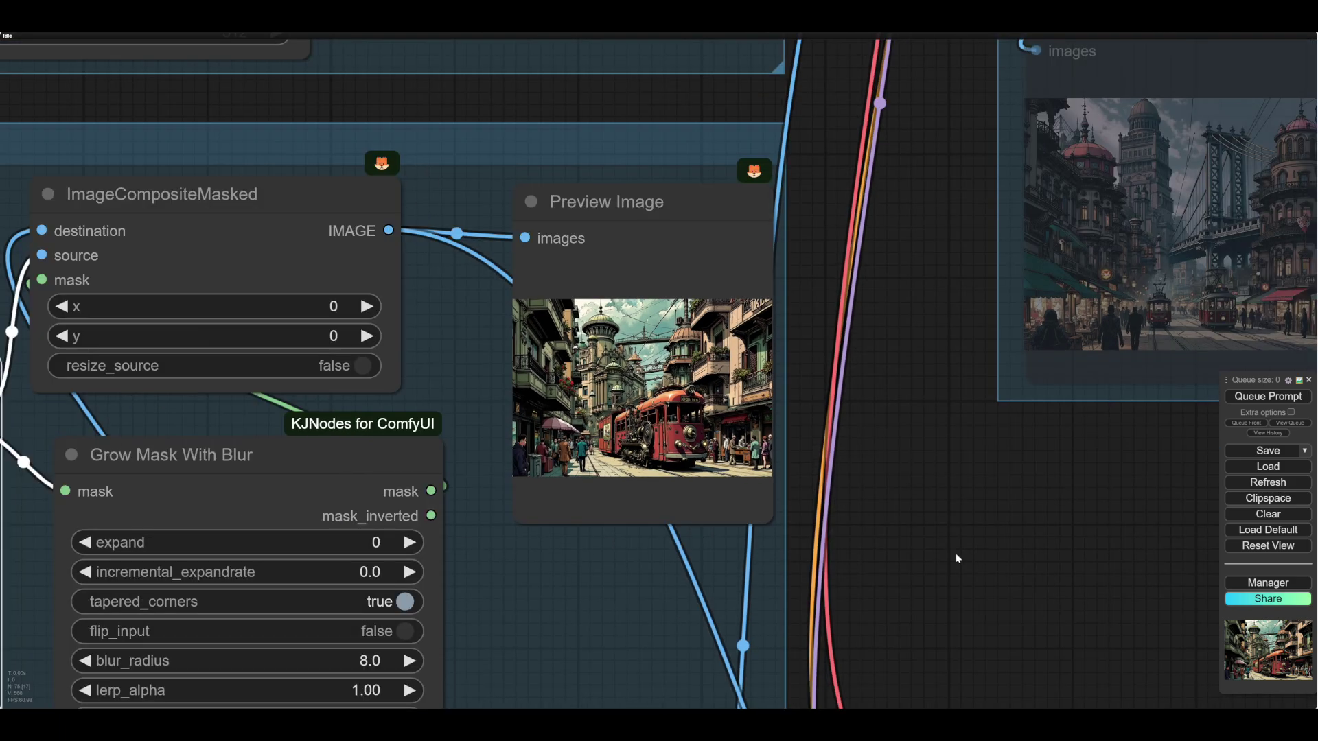
# - Activate the Flatten group by setting its nodes to Always, and shift the group slightly
pyautogui.moveTo(956, 553); pyautogui.dragTo(710, 232)
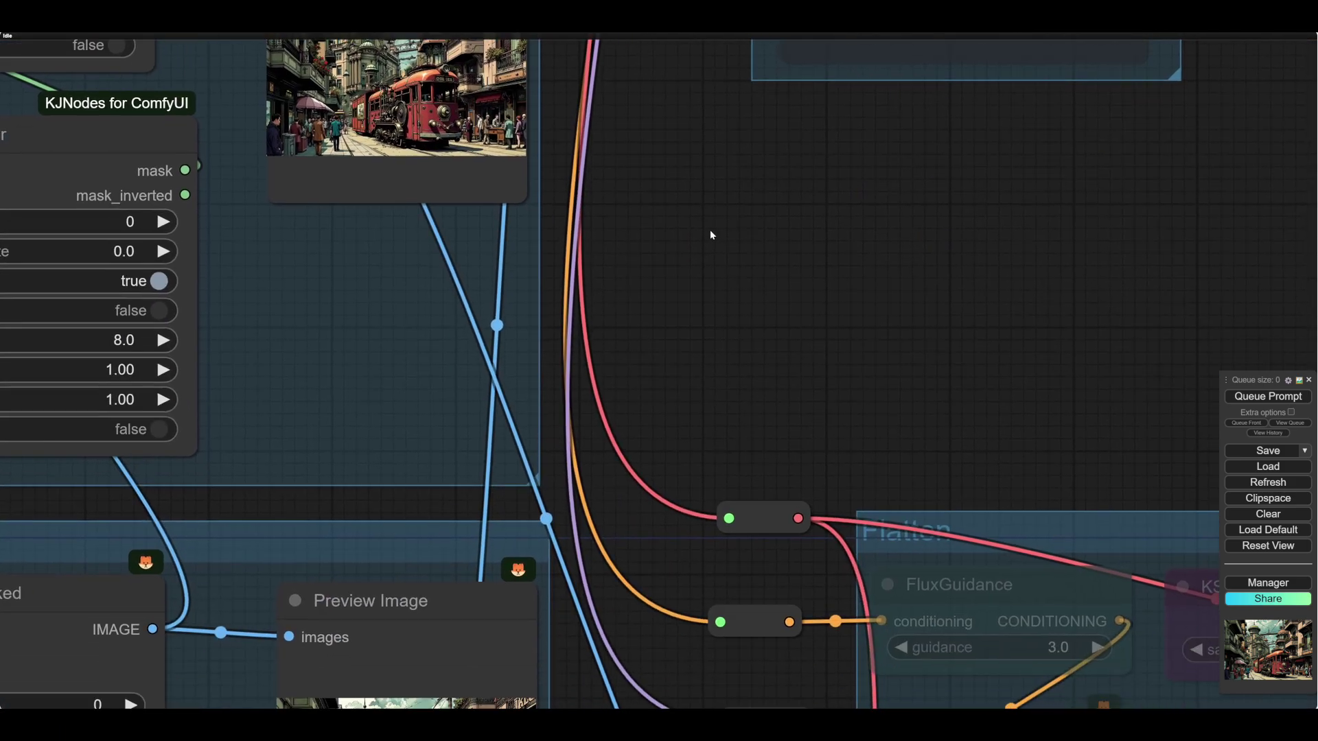
pyautogui.moveTo(784, 317); pyautogui.dragTo(813, 469)
pyautogui.scroll(-4, 821, 453)
pyautogui.moveTo(904, 455); pyautogui.dragTo(726, 132)
pyautogui.moveTo(599, 482); pyautogui.dragTo(447, 343)
pyautogui.rightClick(863, 568)
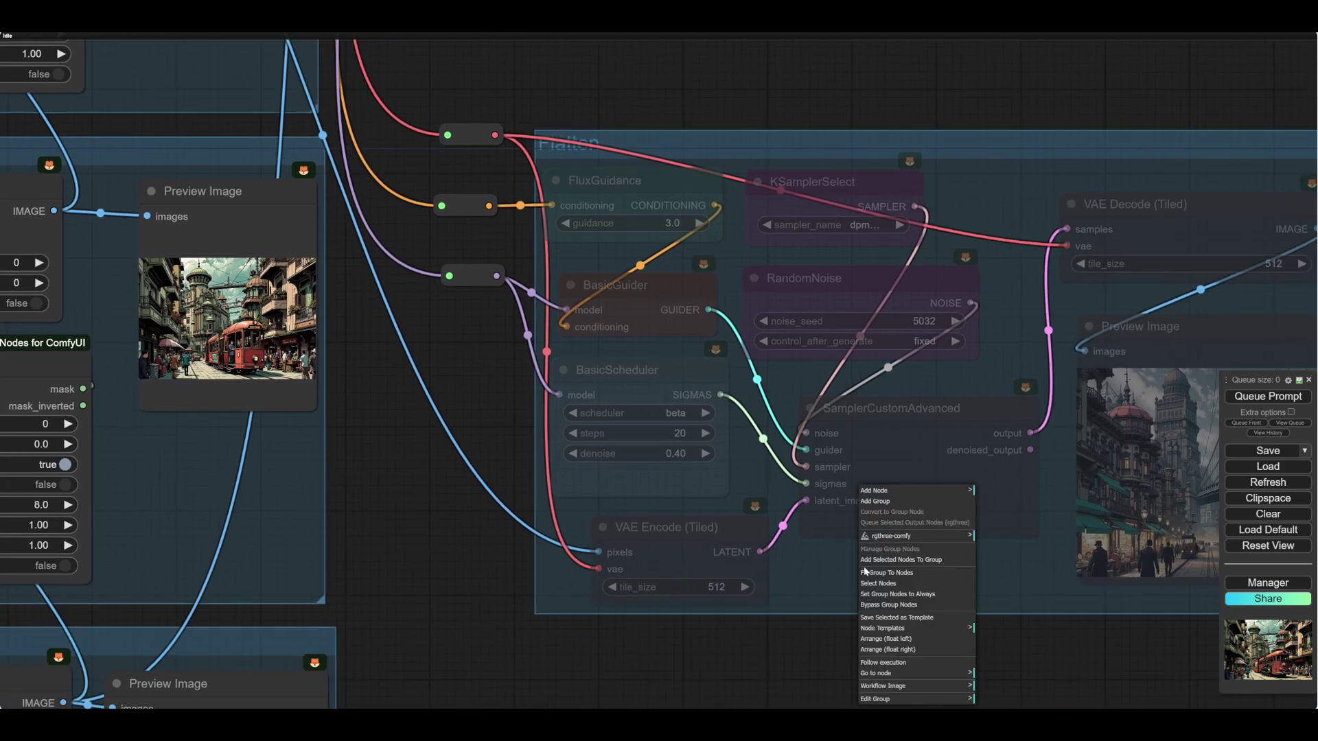
pyautogui.click(916, 596)
pyautogui.moveTo(960, 653); pyautogui.dragTo(728, 669)
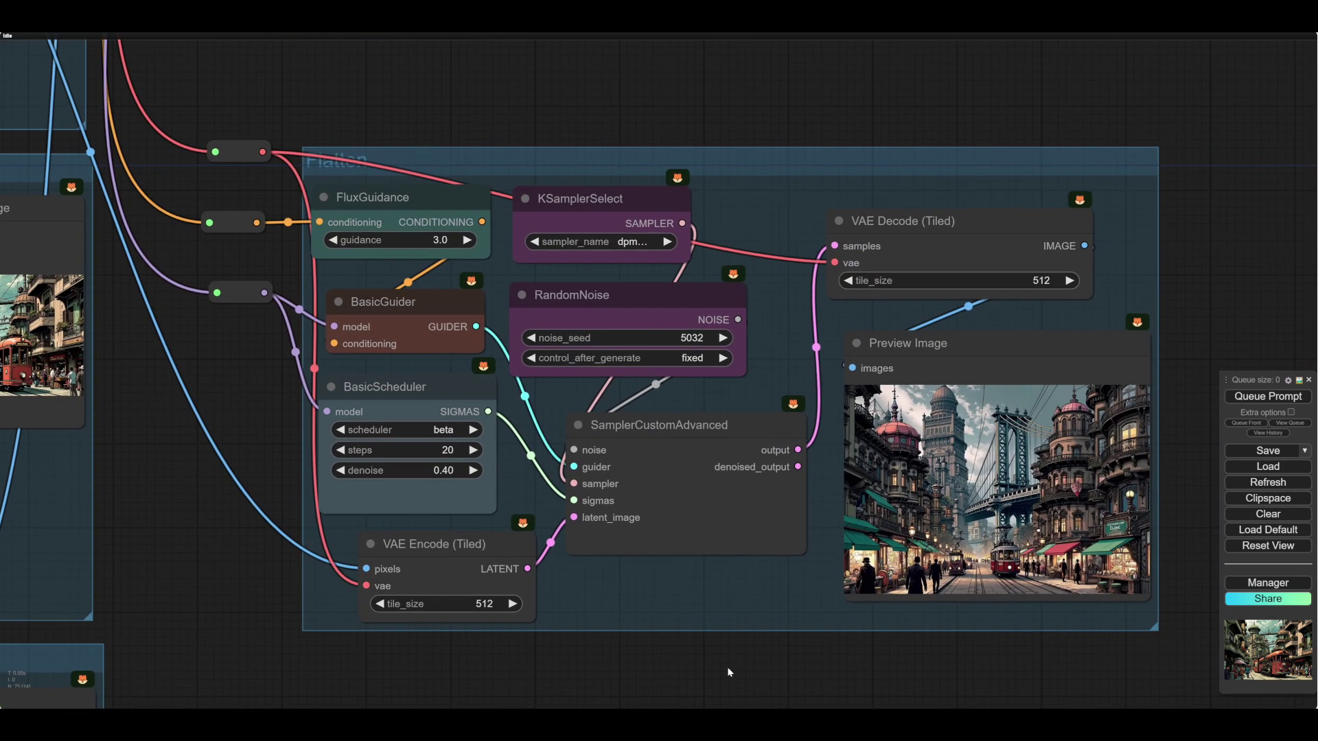
pyautogui.moveTo(460, 155); pyautogui.dragTo(475, 151)
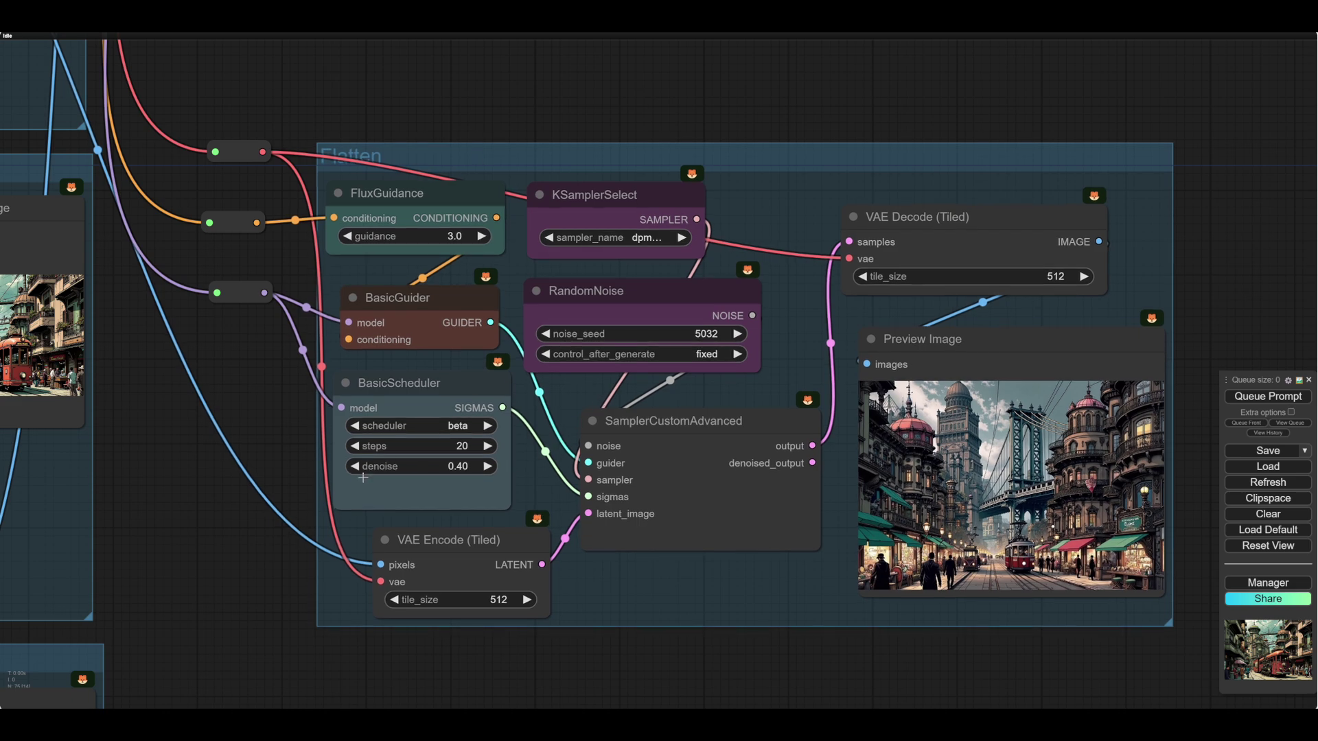
# - Queue the workflow to flatten the composite at 0.40 denoise, and inspect the result in the Flatten group's preview
pyautogui.moveTo(850, 648); pyautogui.dragTo(1186, 595)
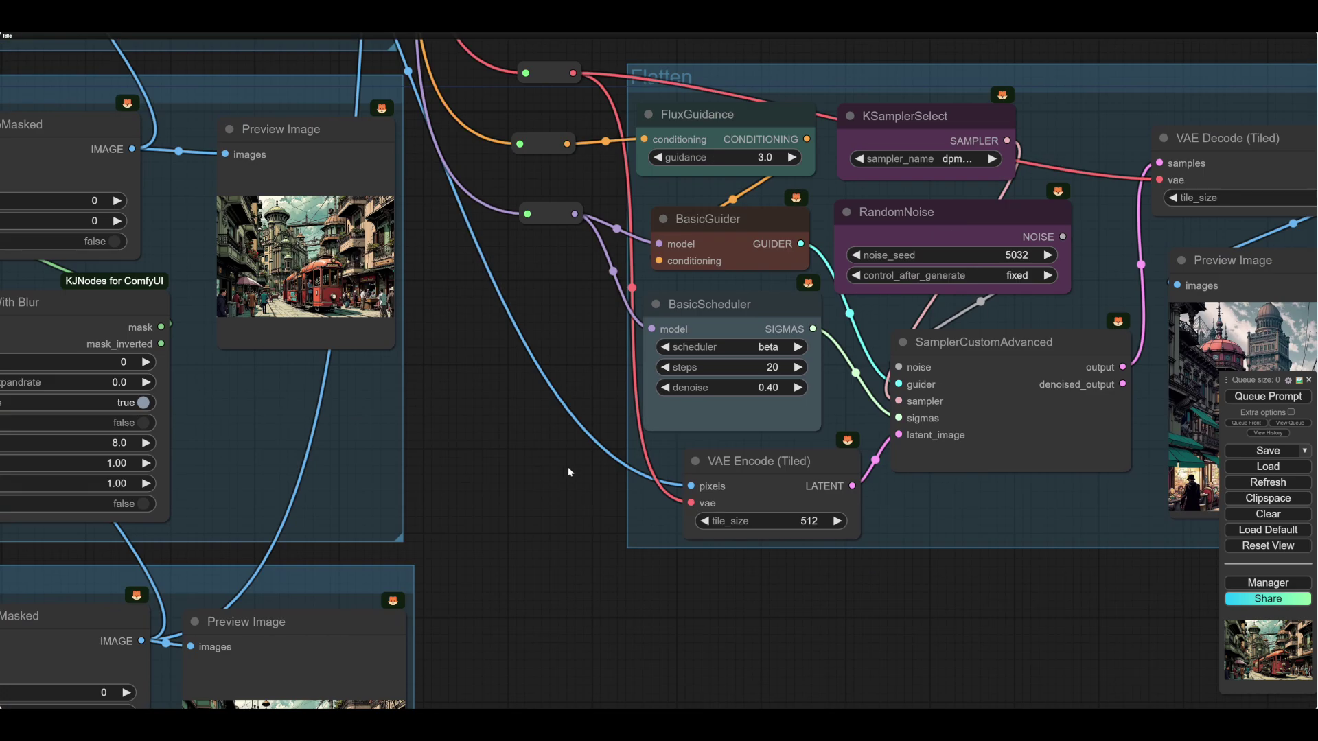
pyautogui.moveTo(566, 467); pyautogui.dragTo(367, 377)
pyautogui.moveTo(883, 547); pyautogui.dragTo(653, 641)
pyautogui.moveTo(828, 602); pyautogui.dragTo(782, 661)
pyautogui.hotkey('ctrl', 'Return')
pyautogui.scroll(5, 1081, 434)
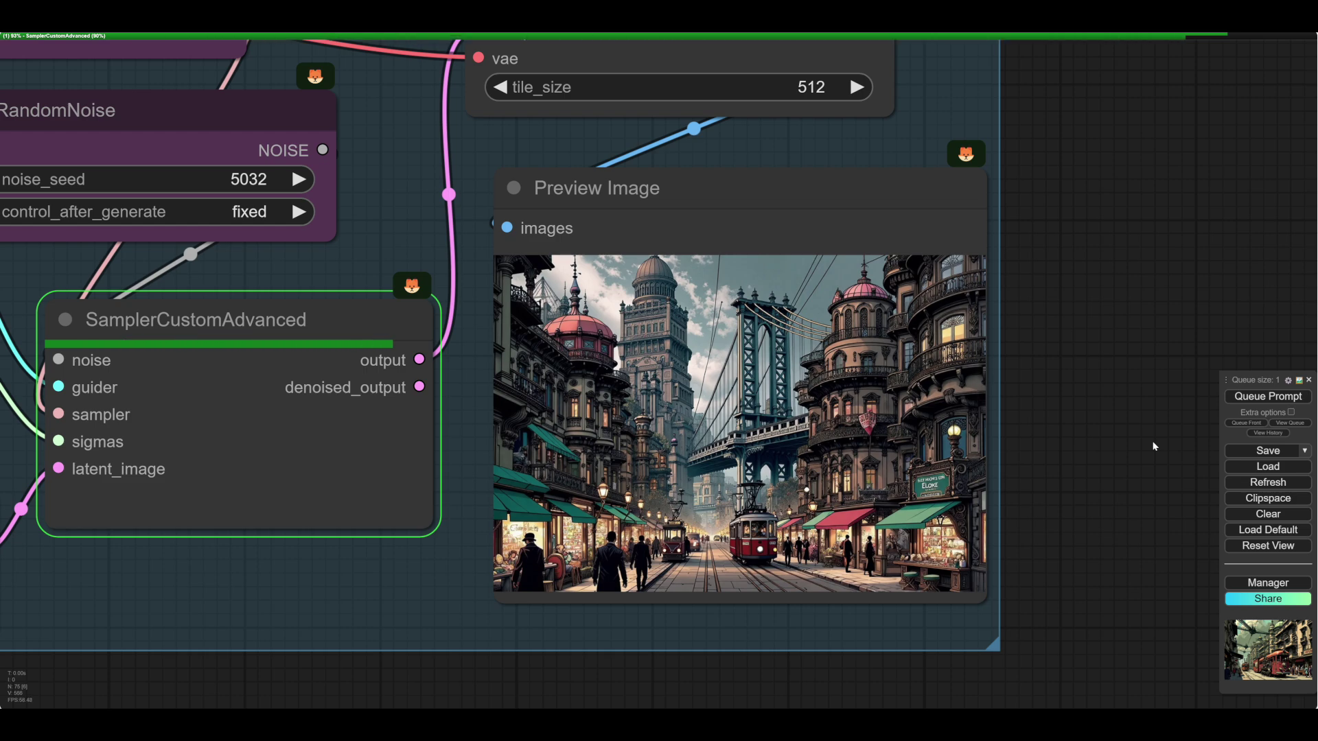
pyautogui.scroll(4, 1170, 520)
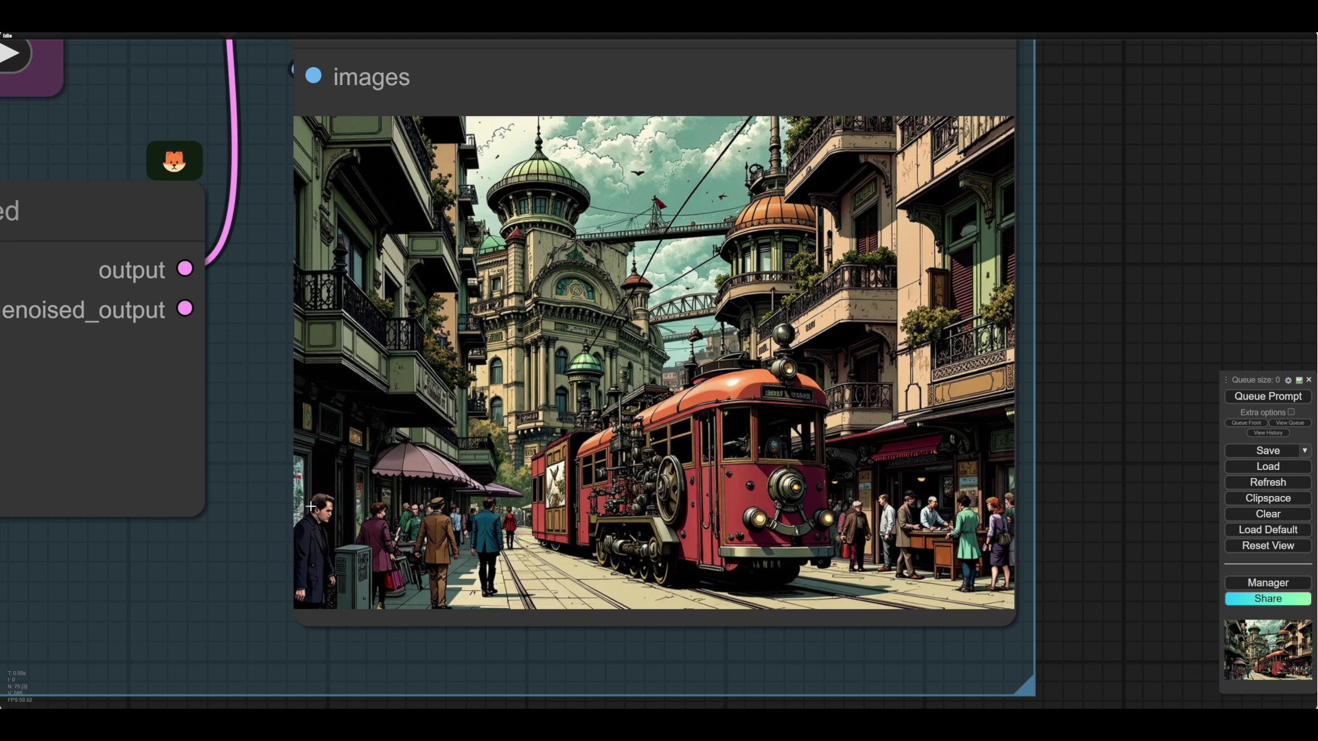
pyautogui.scroll(-4, 593, 468)
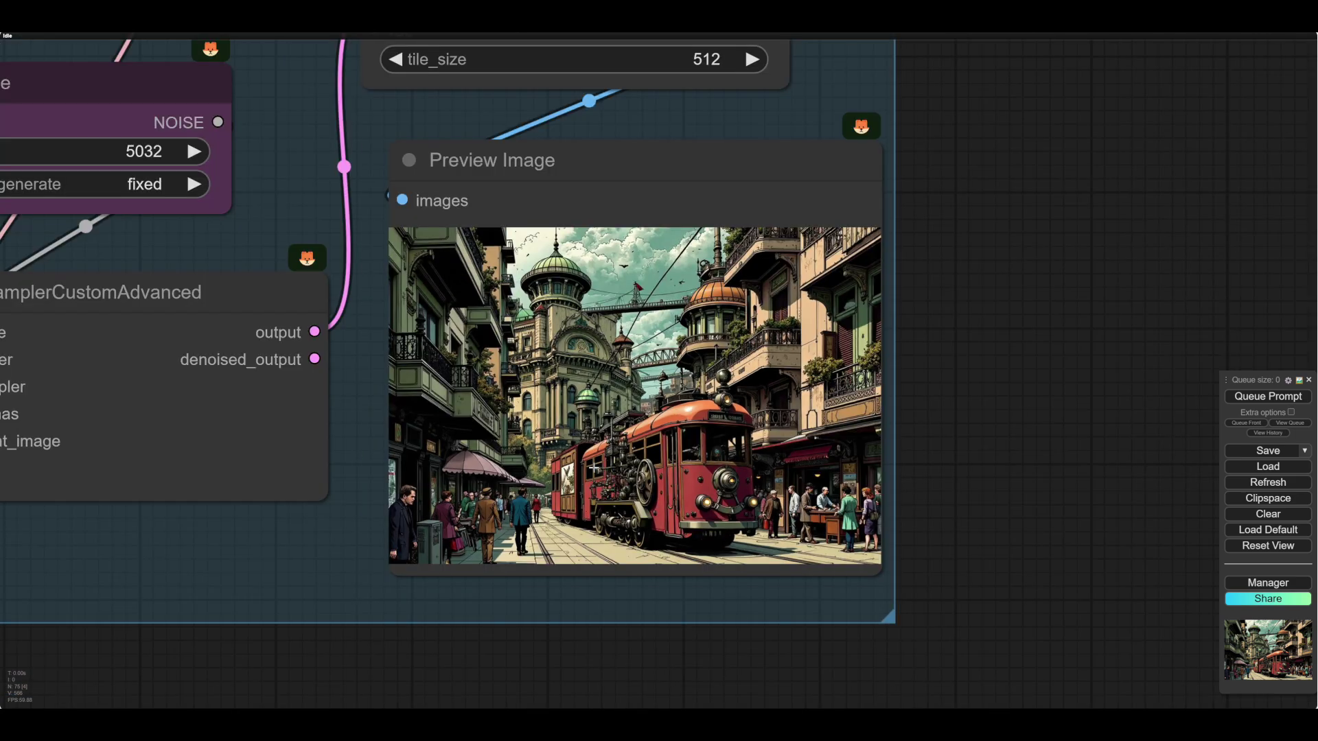
pyautogui.scroll(-8, 953, 389)
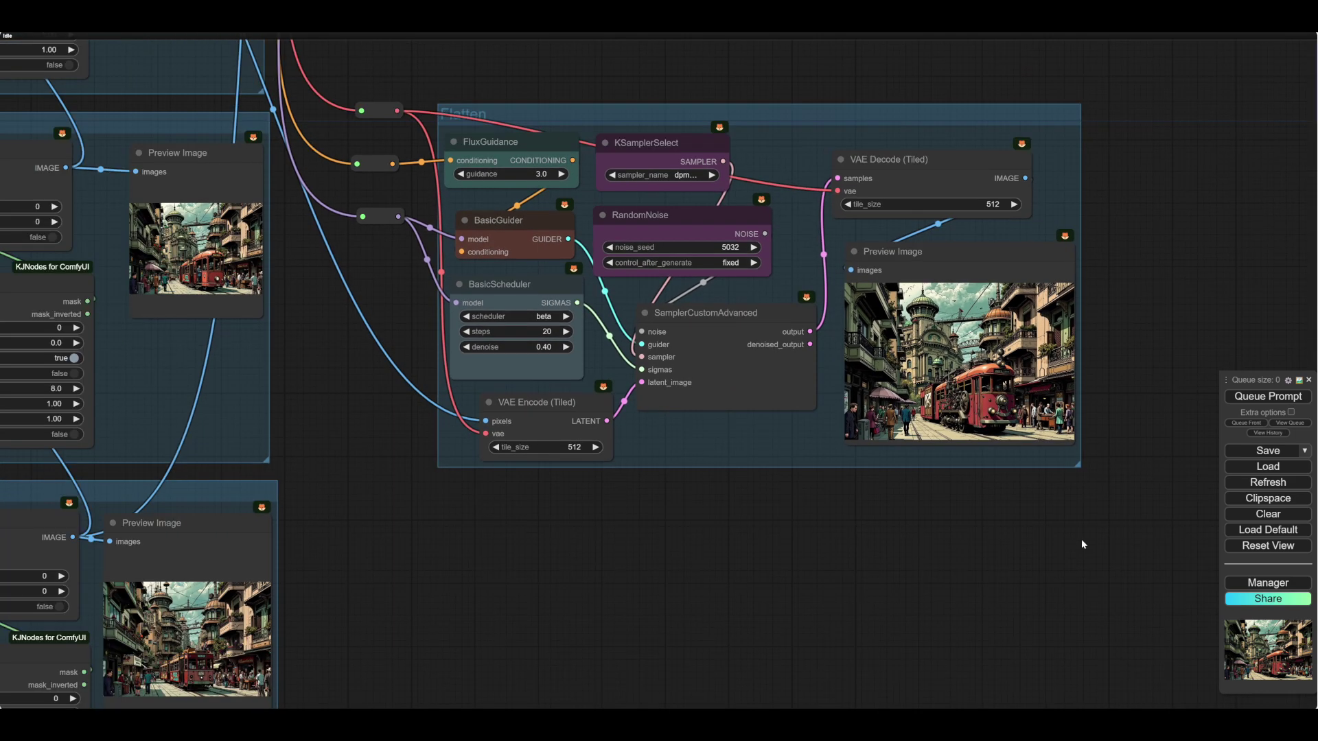
# - Deactivate the nodes of the Flatten, Layer 2 and layer 3 groups
pyautogui.scroll(-2, 1081, 540)
pyautogui.moveTo(938, 557); pyautogui.dragTo(1029, 451)
pyautogui.moveTo(744, 555); pyautogui.dragTo(784, 580)
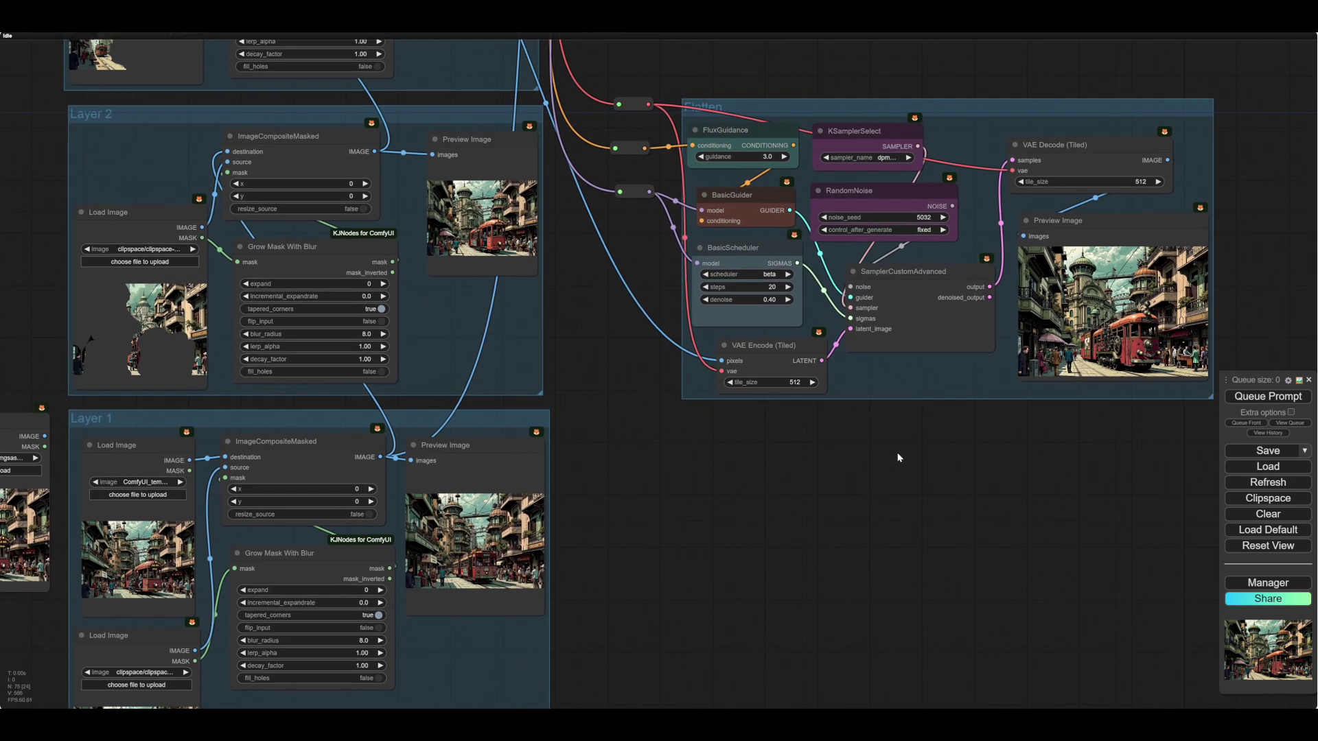
pyautogui.rightClick(868, 376)
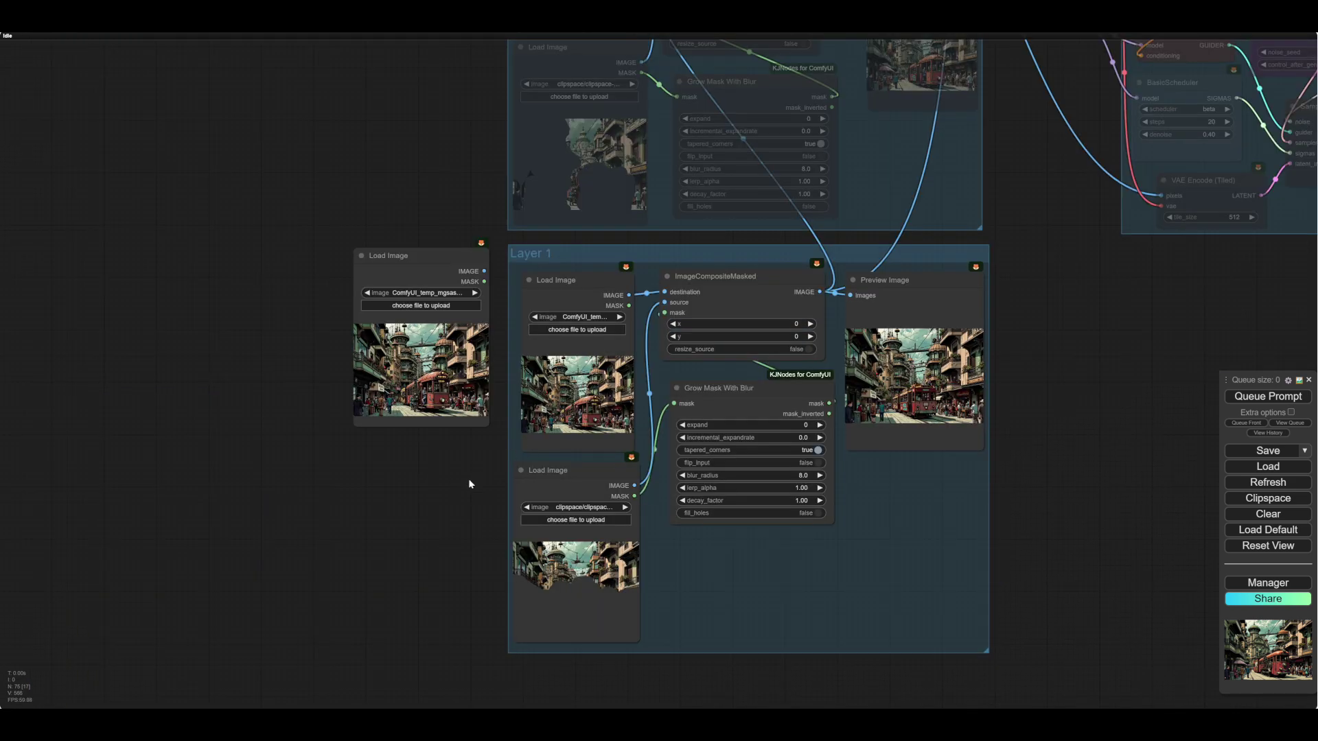
# - Load the flattened steam tram image as the new base in Layer 1's destination Load Image node
pyautogui.scroll(3, 390, 478)
pyautogui.moveTo(406, 483); pyautogui.dragTo(300, 364)
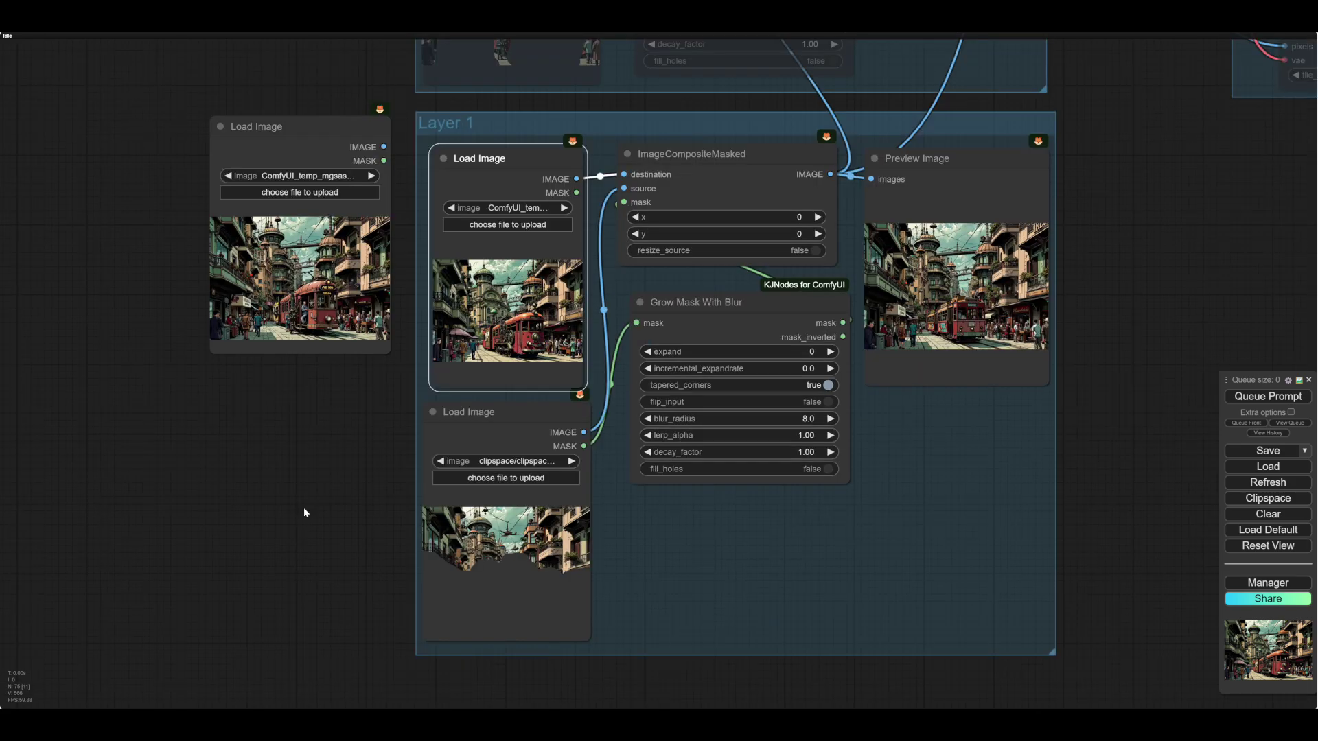
pyautogui.moveTo(303, 508); pyautogui.dragTo(209, 361)
pyautogui.scroll(5, 258, 509)
pyautogui.moveTo(295, 451); pyautogui.dragTo(245, 453)
pyautogui.moveTo(765, 492); pyautogui.dragTo(645, 666)
# - Deactivate the Layer 1 group by setting its nodes to Never
pyautogui.rightClick(991, 459)
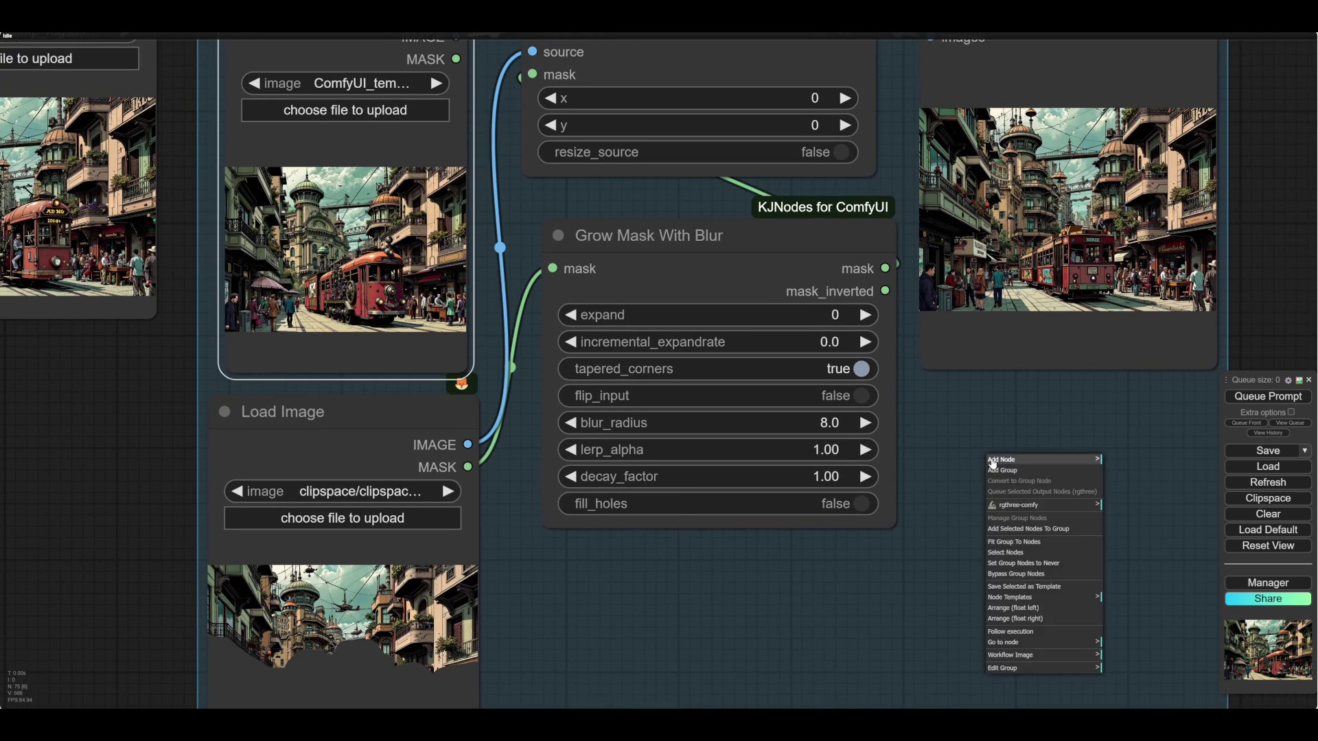
pyautogui.click(1058, 564)
pyautogui.moveTo(1031, 481); pyautogui.dragTo(963, 557)
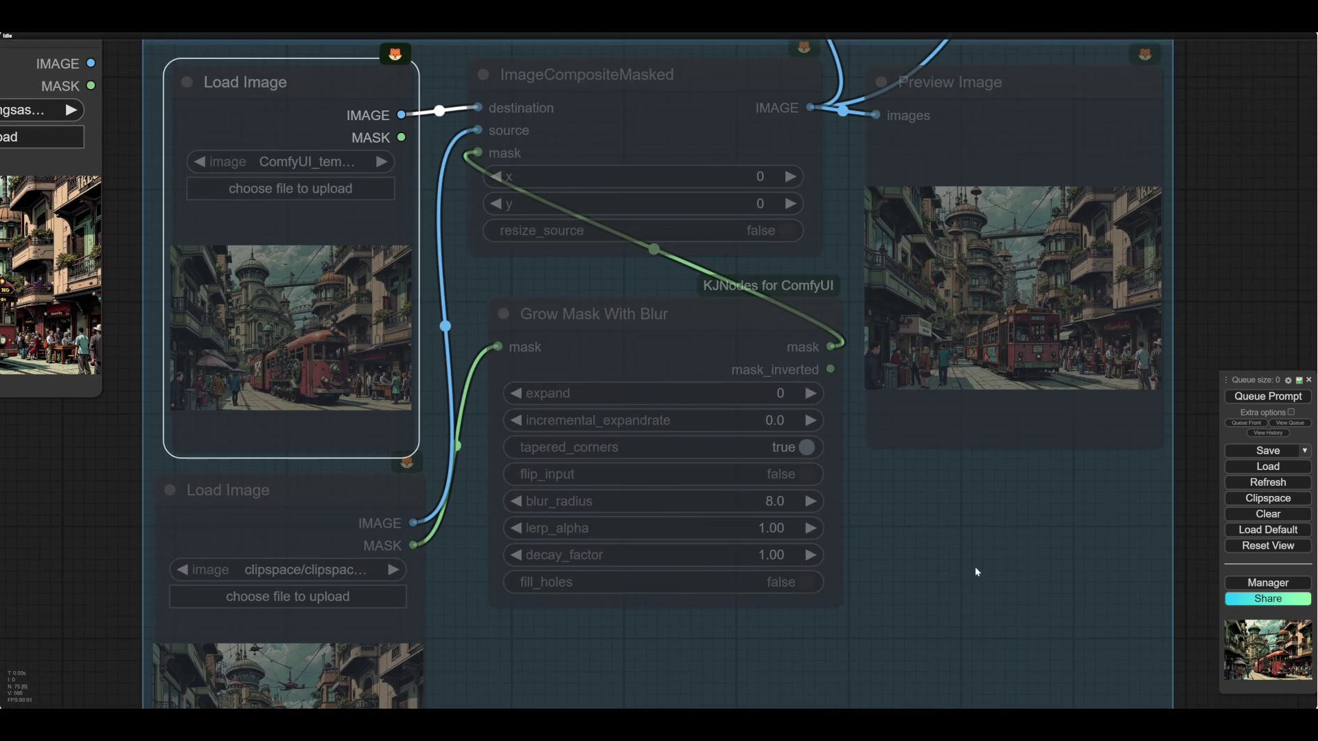
# - Set the Process group's guidance to 3.2 and denoise to 0.75, and generate a new street variation
pyautogui.scroll(-4, 963, 553)
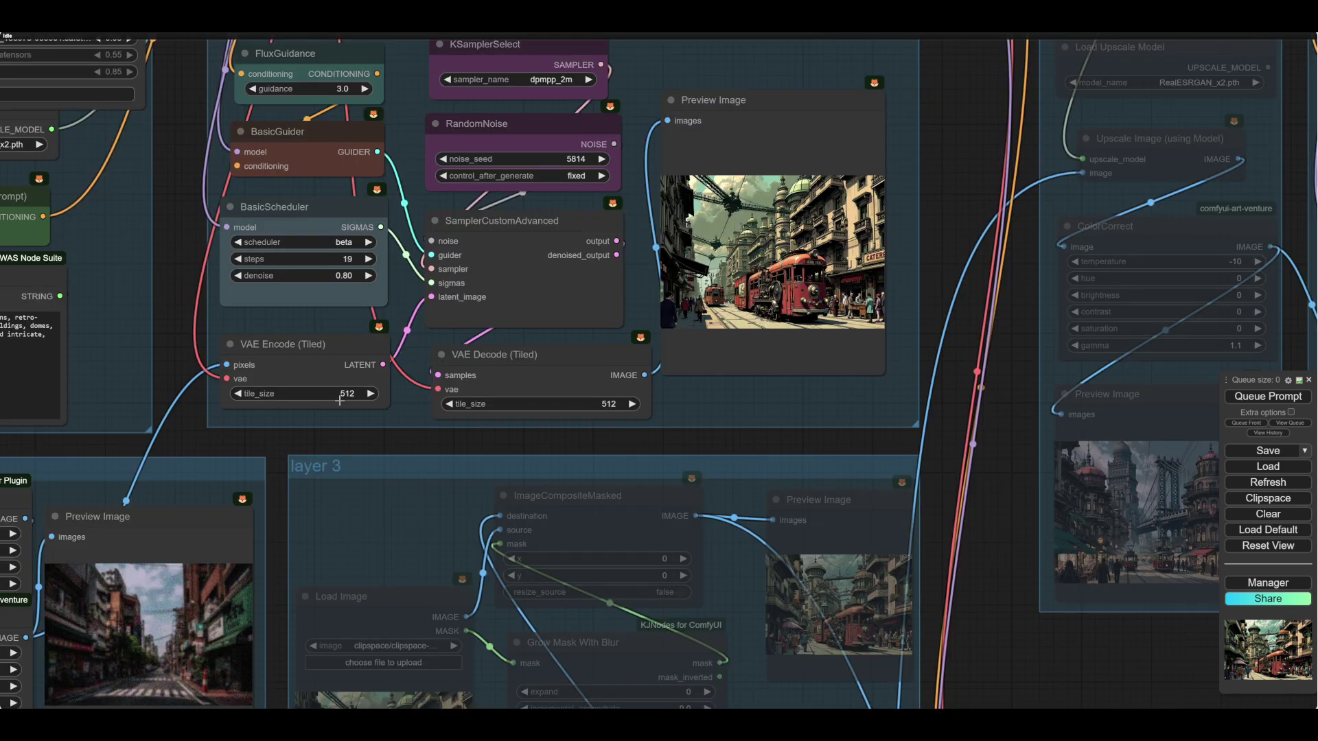
pyautogui.click(238, 276)
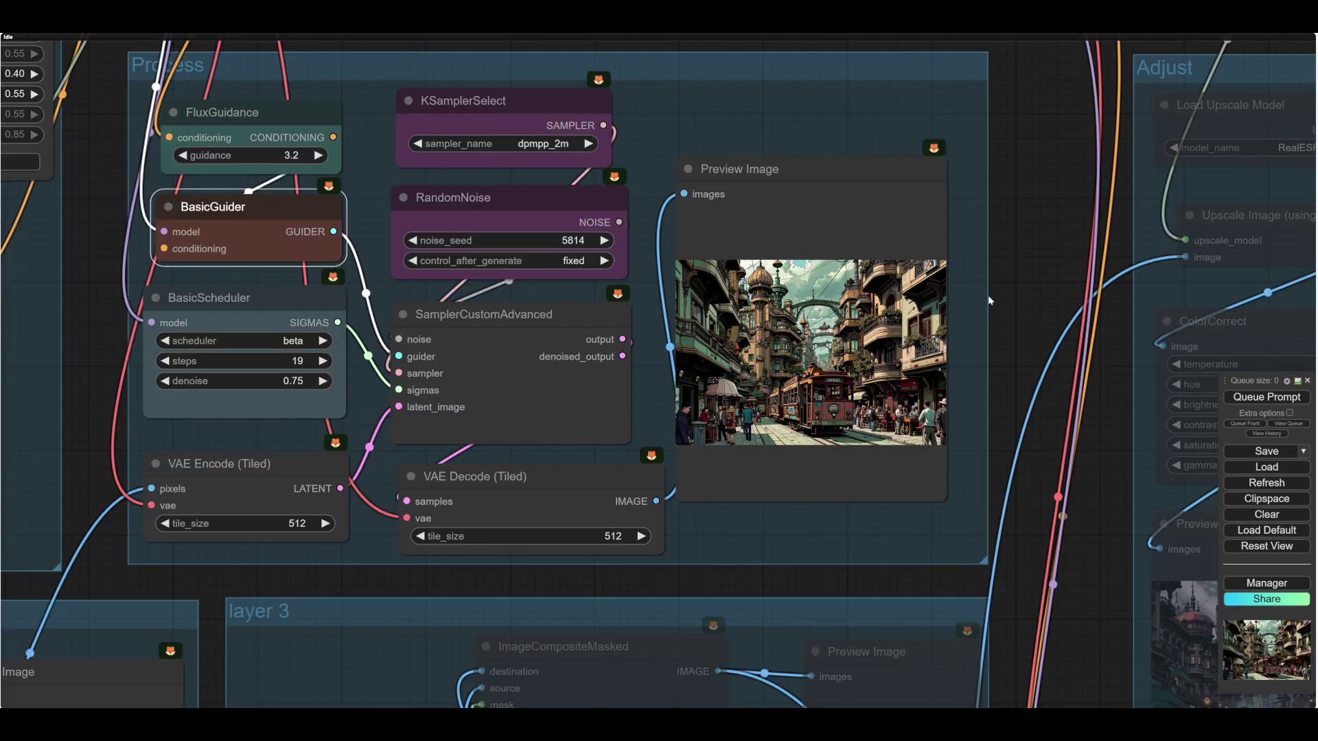
pyautogui.scroll(2, 1013, 277)
pyautogui.moveTo(1013, 277); pyautogui.dragTo(997, 263)
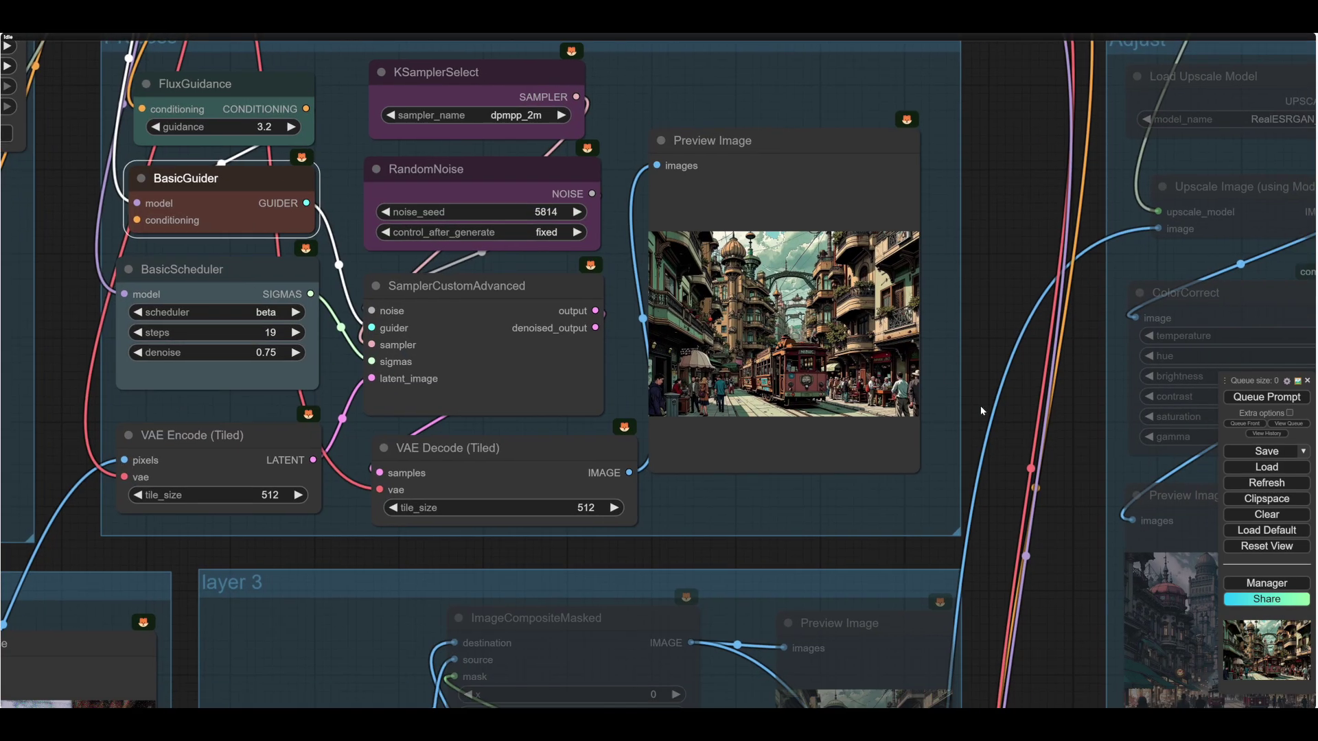
# - Reactivate the Layer 1 group's nodes and inspect the flattened base image in its destination Load Image node
pyautogui.moveTo(1008, 475); pyautogui.dragTo(1097, 48)
pyautogui.moveTo(212, 563); pyautogui.dragTo(261, 210)
pyautogui.moveTo(185, 373); pyautogui.dragTo(227, 398)
pyautogui.scroll(-7, 228, 402)
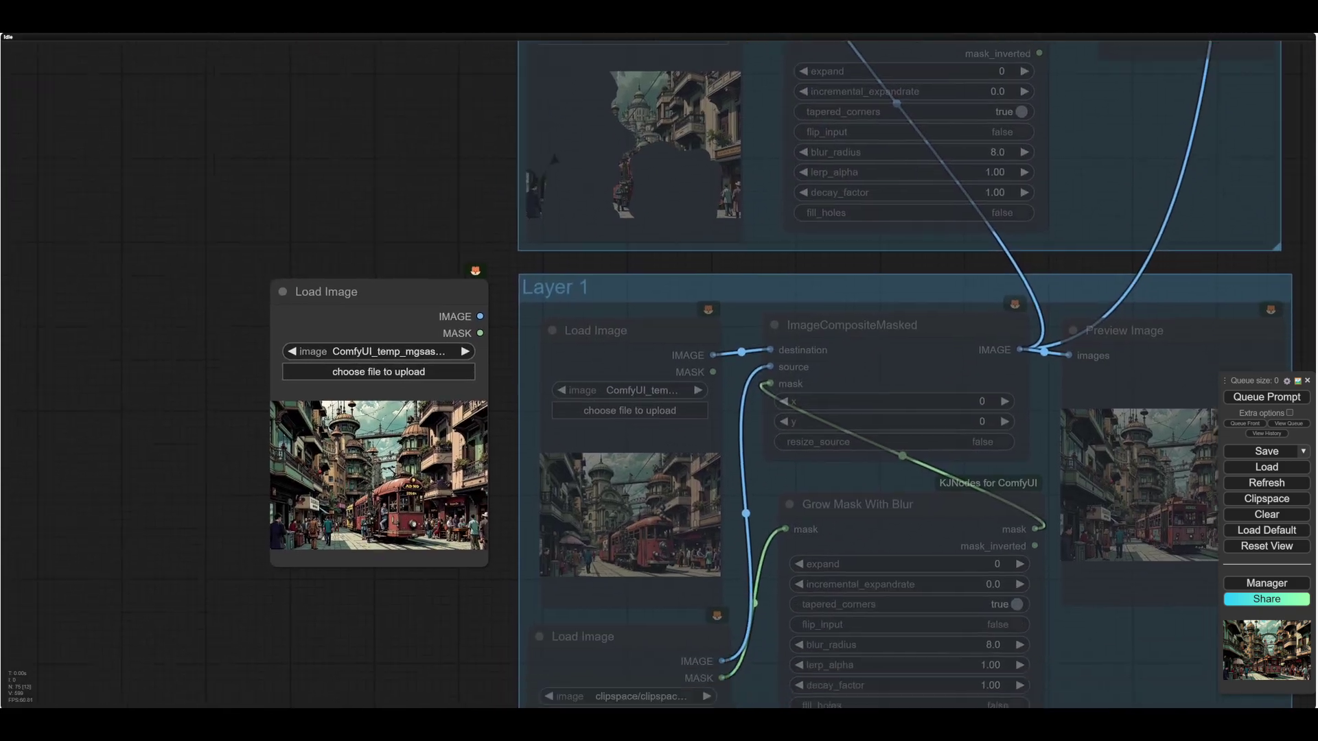
pyautogui.moveTo(306, 75); pyautogui.dragTo(327, 575)
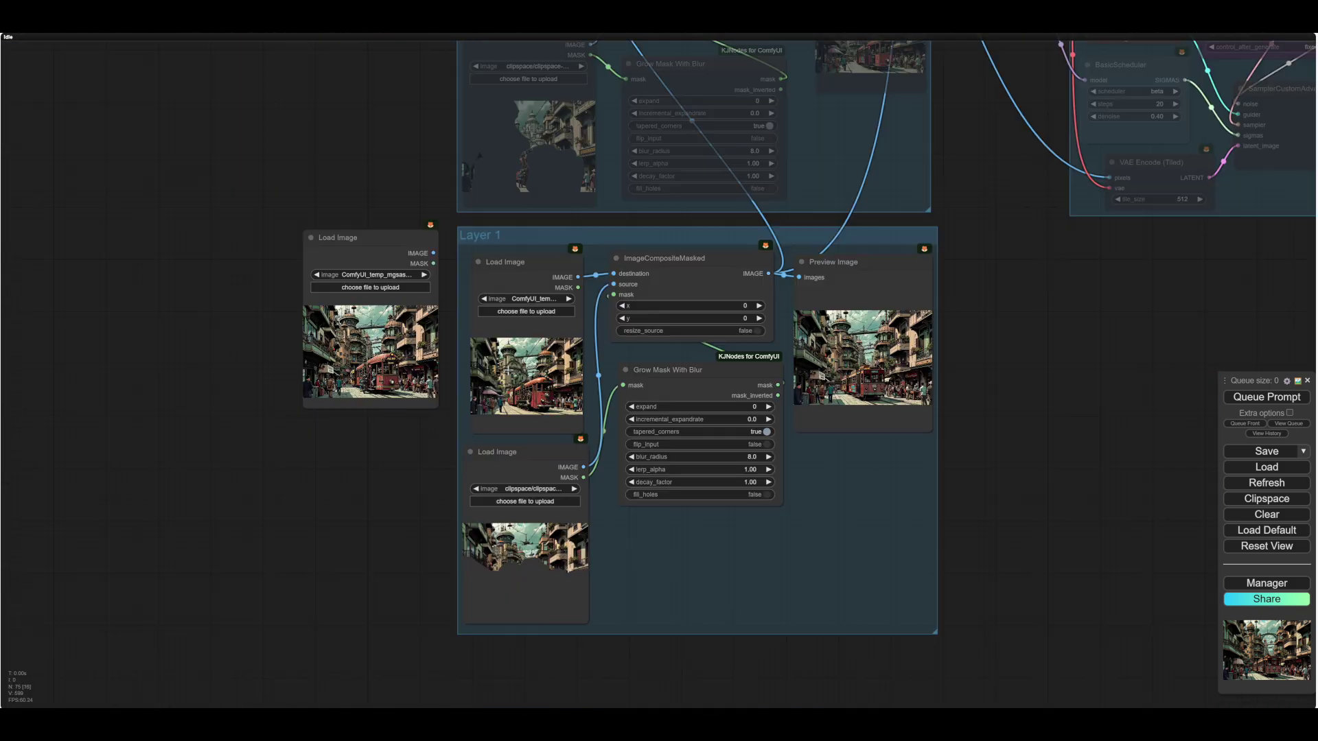
pyautogui.scroll(16, 506, 368)
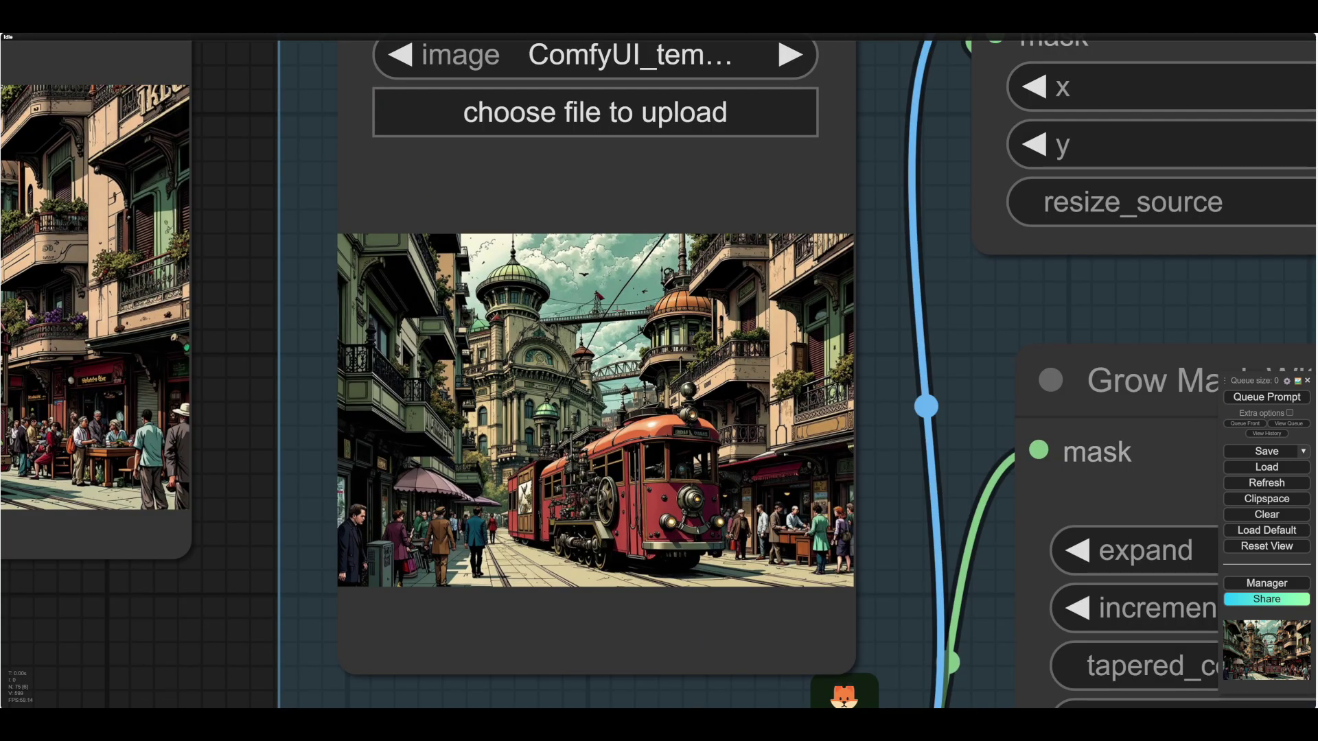
pyautogui.scroll(-6, 187, 611)
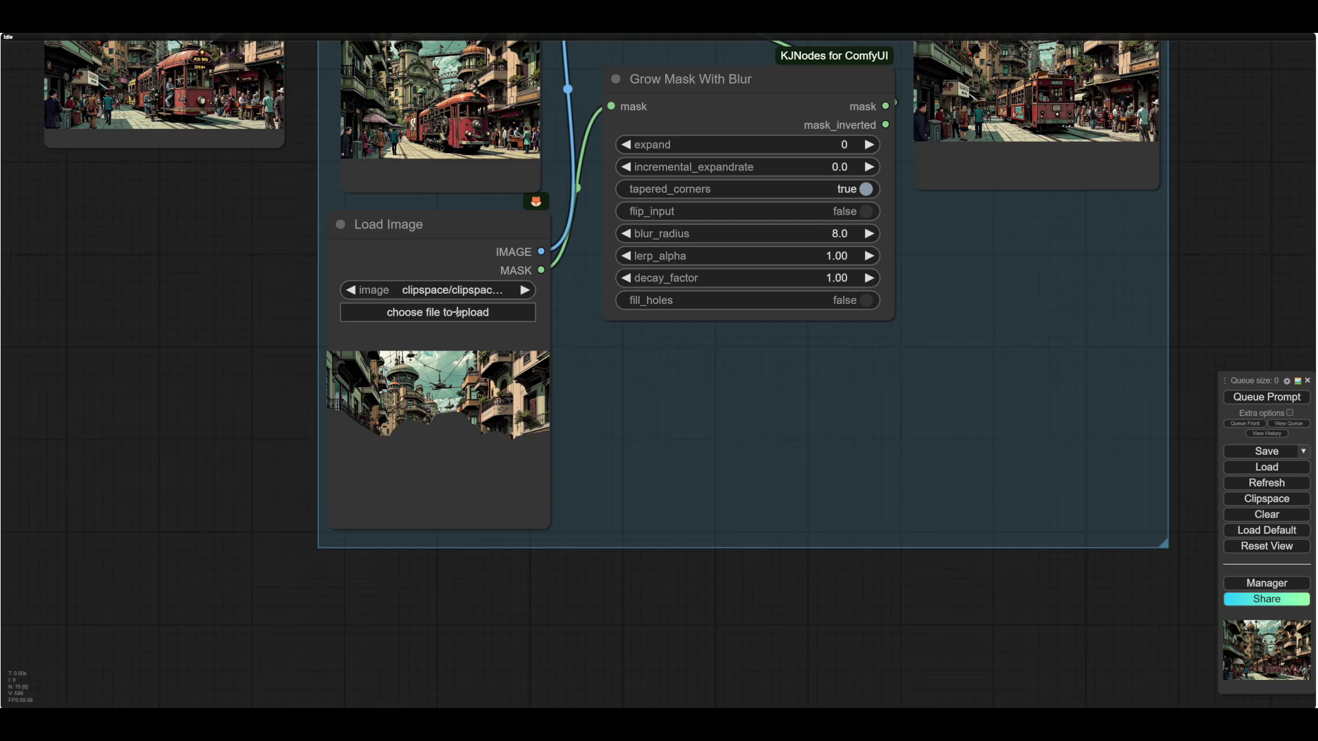
# - Load ComfyUI_temp_mgsas_00028_ into Layer 1's source Load Image node and examine its buildings, sky and bridges
pyautogui.click(458, 315)
pyautogui.click(174, 89)
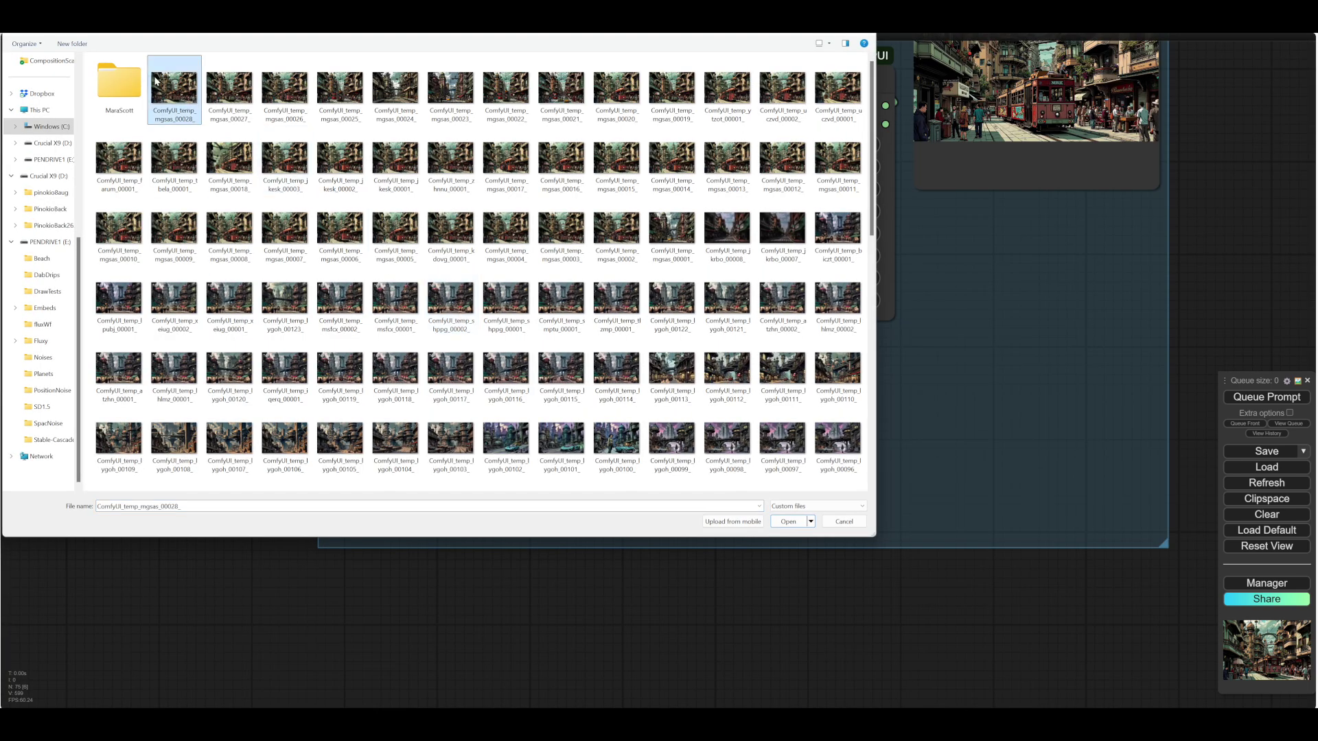
pyautogui.click(788, 521)
pyautogui.scroll(3, 665, 451)
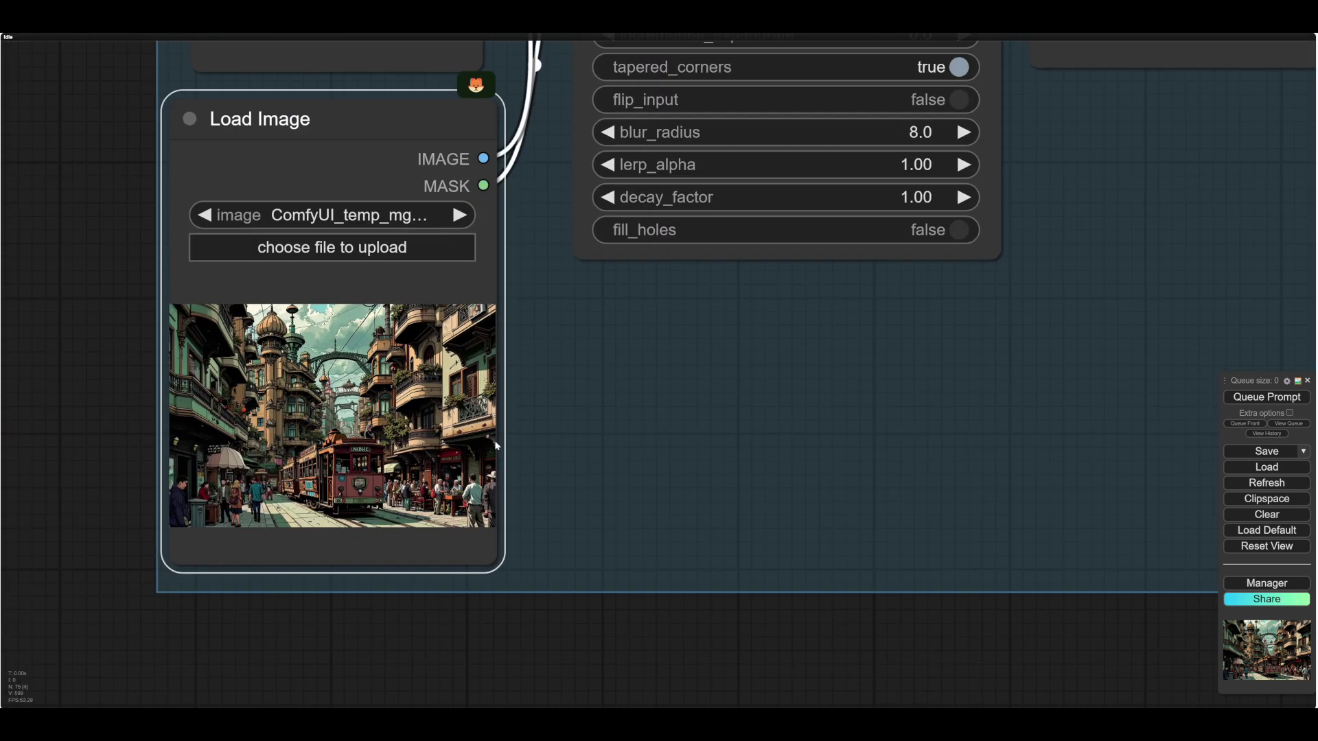
pyautogui.moveTo(116, 340); pyautogui.dragTo(188, 364)
pyautogui.scroll(6, 336, 389)
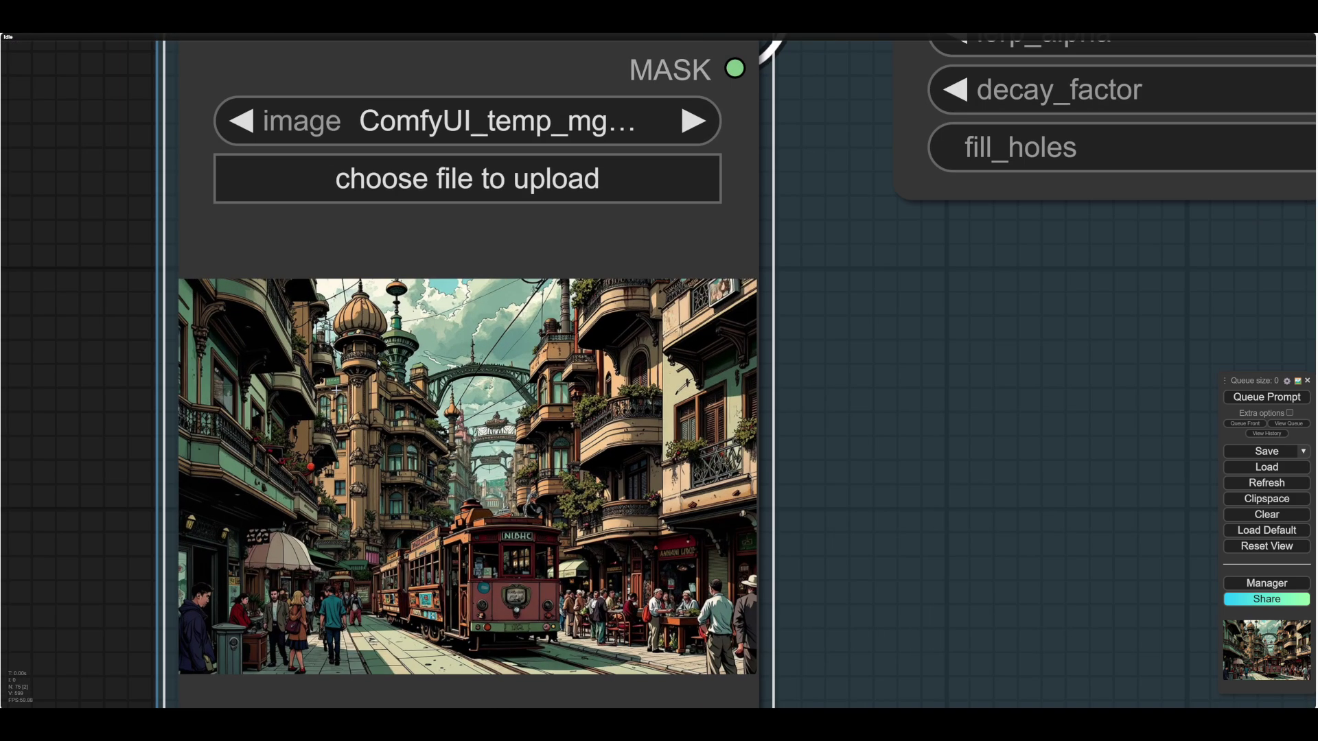
pyautogui.scroll(-5, 410, 395)
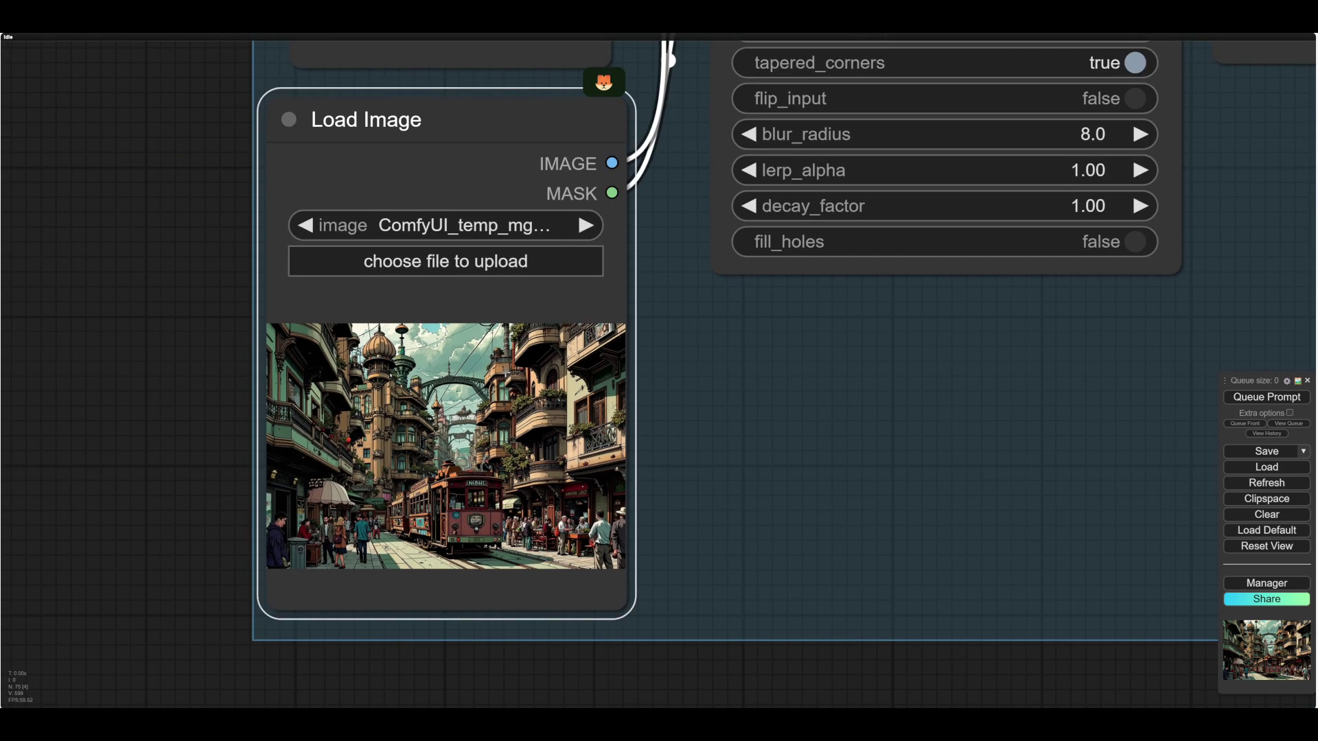
pyautogui.scroll(-4, 800, 417)
pyautogui.moveTo(851, 422); pyautogui.dragTo(831, 553)
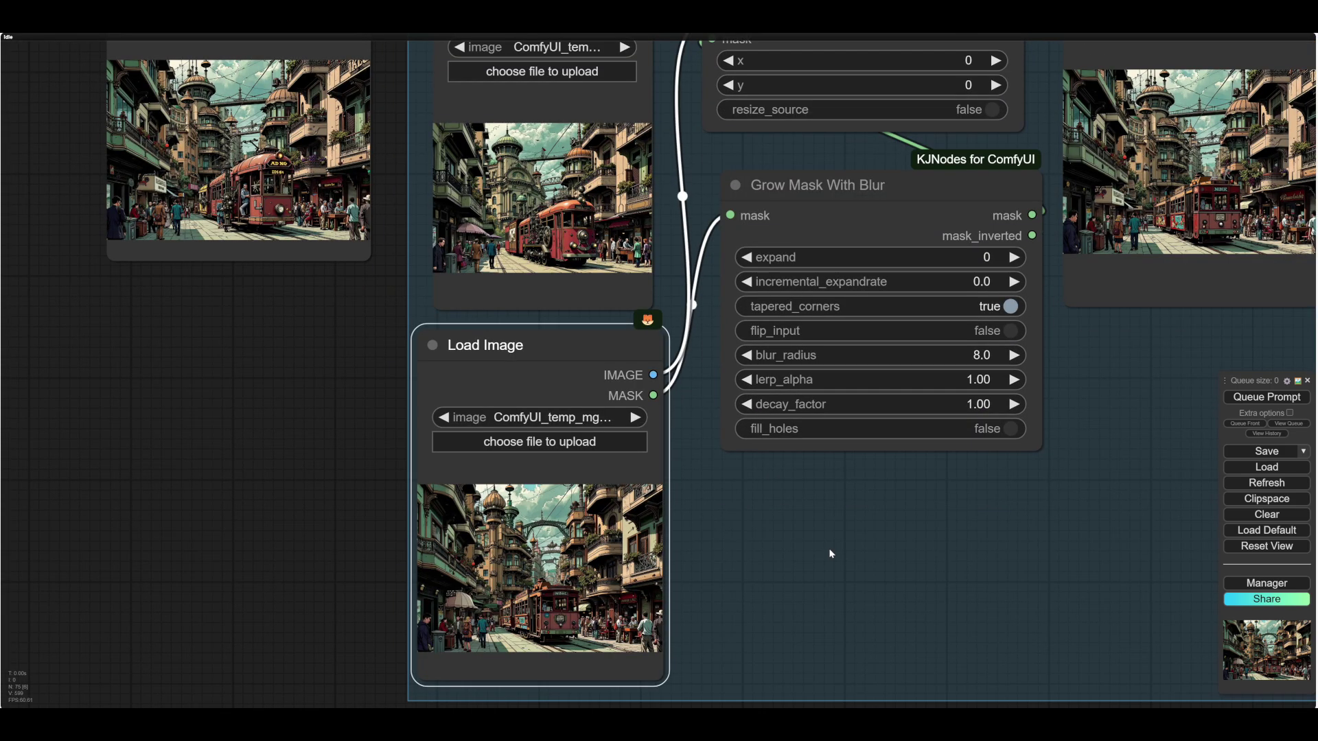
# - Mask the sky and the upper arched bridge in the MaskEditor, save the mask to the node and run the workflow
pyautogui.scroll(7, 831, 552)
pyautogui.moveTo(754, 580); pyautogui.dragTo(1042, 403)
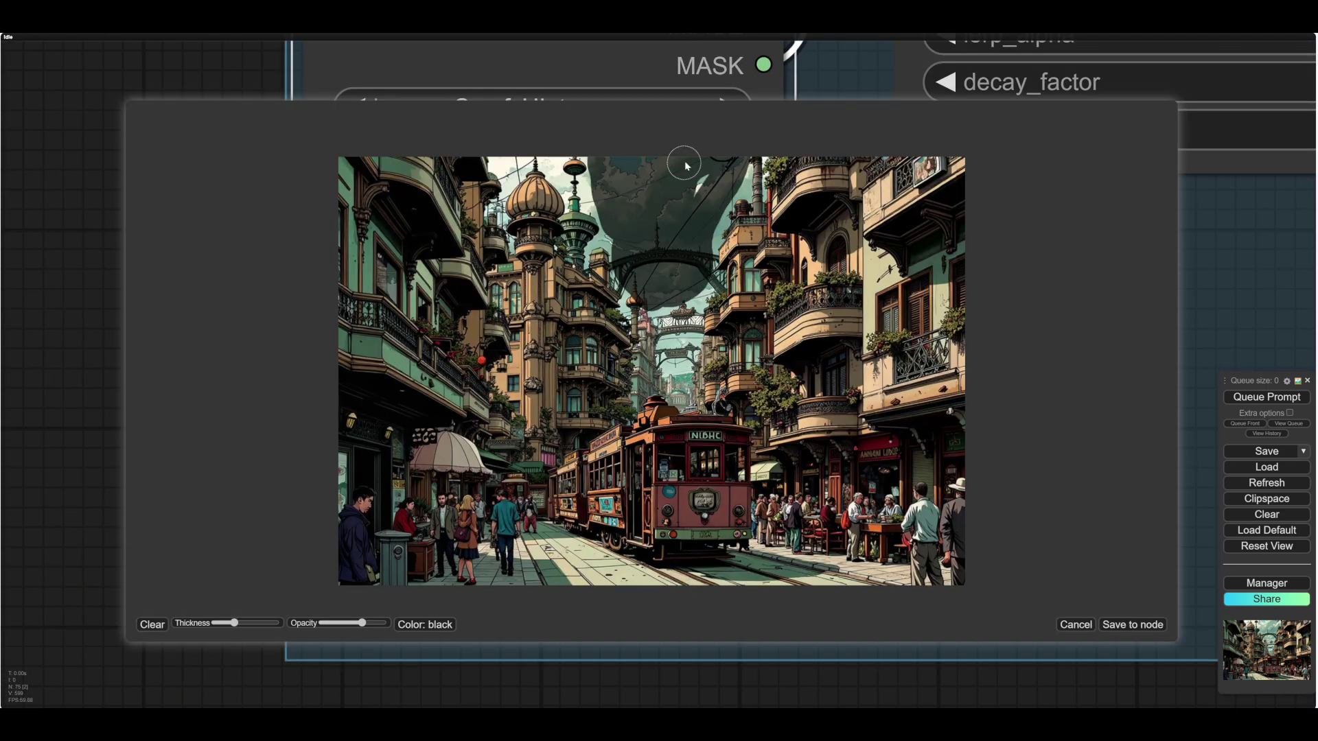
pyautogui.moveTo(644, 300); pyautogui.dragTo(685, 294)
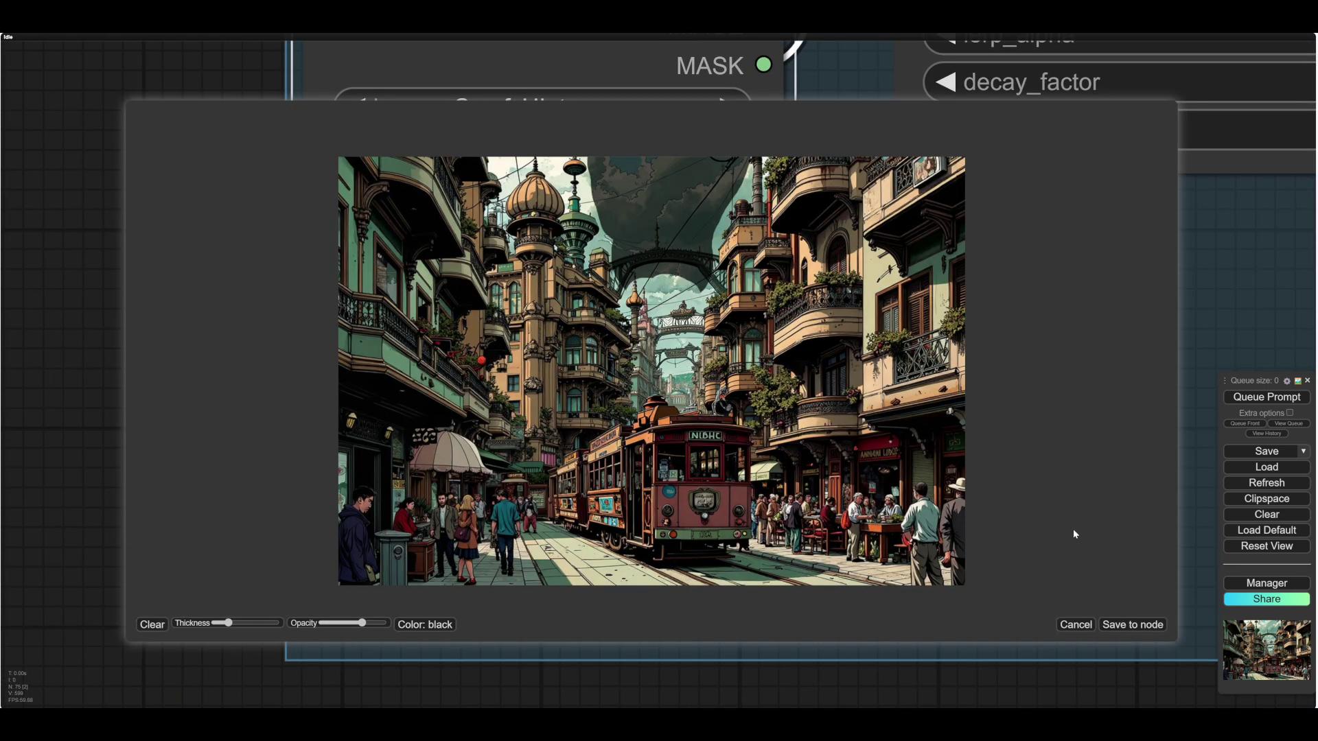
pyautogui.click(1134, 623)
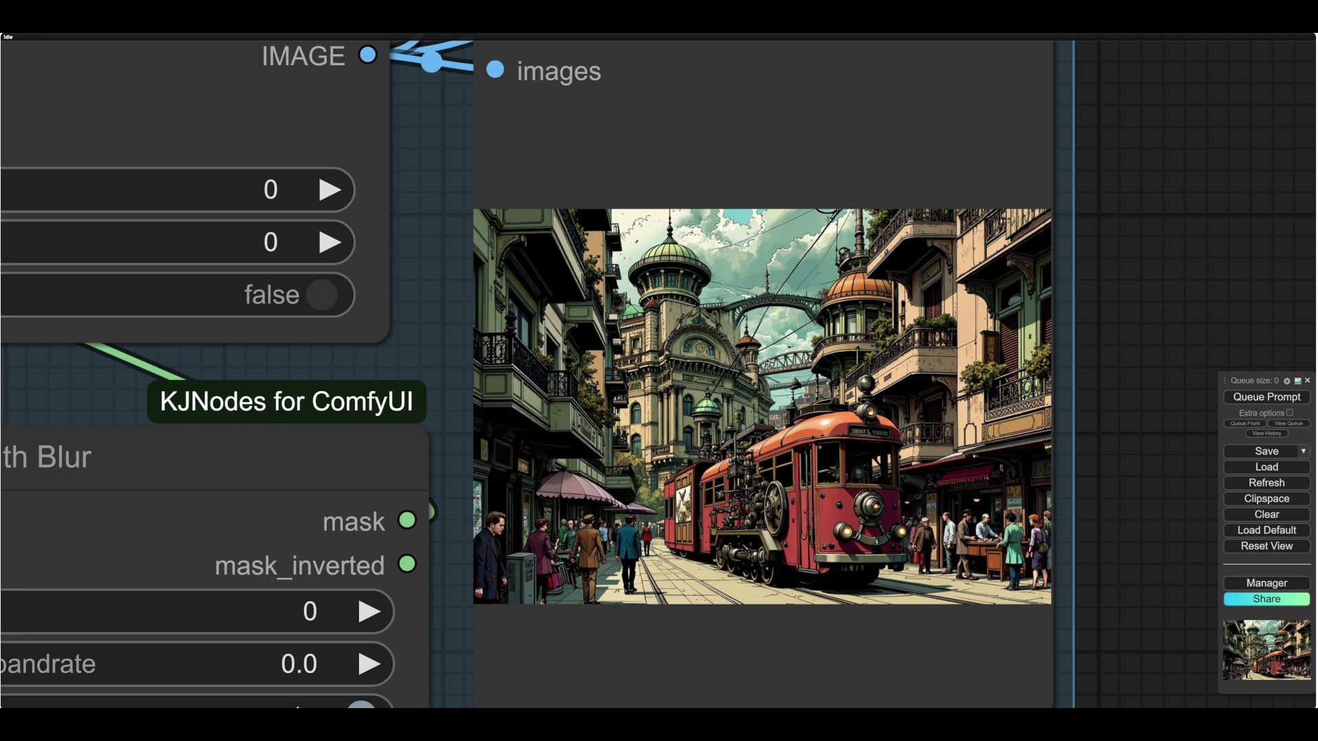
# - Check Layer 1's composite preview to see how the masked sky and arched bridge blend with the steam tram street
pyautogui.scroll(-8, 789, 390)
pyautogui.scroll(4, 789, 391)
pyautogui.scroll(-3, 789, 390)
pyautogui.scroll(1, 788, 390)
pyautogui.scroll(1, 789, 390)
pyautogui.scroll(-3, 789, 391)
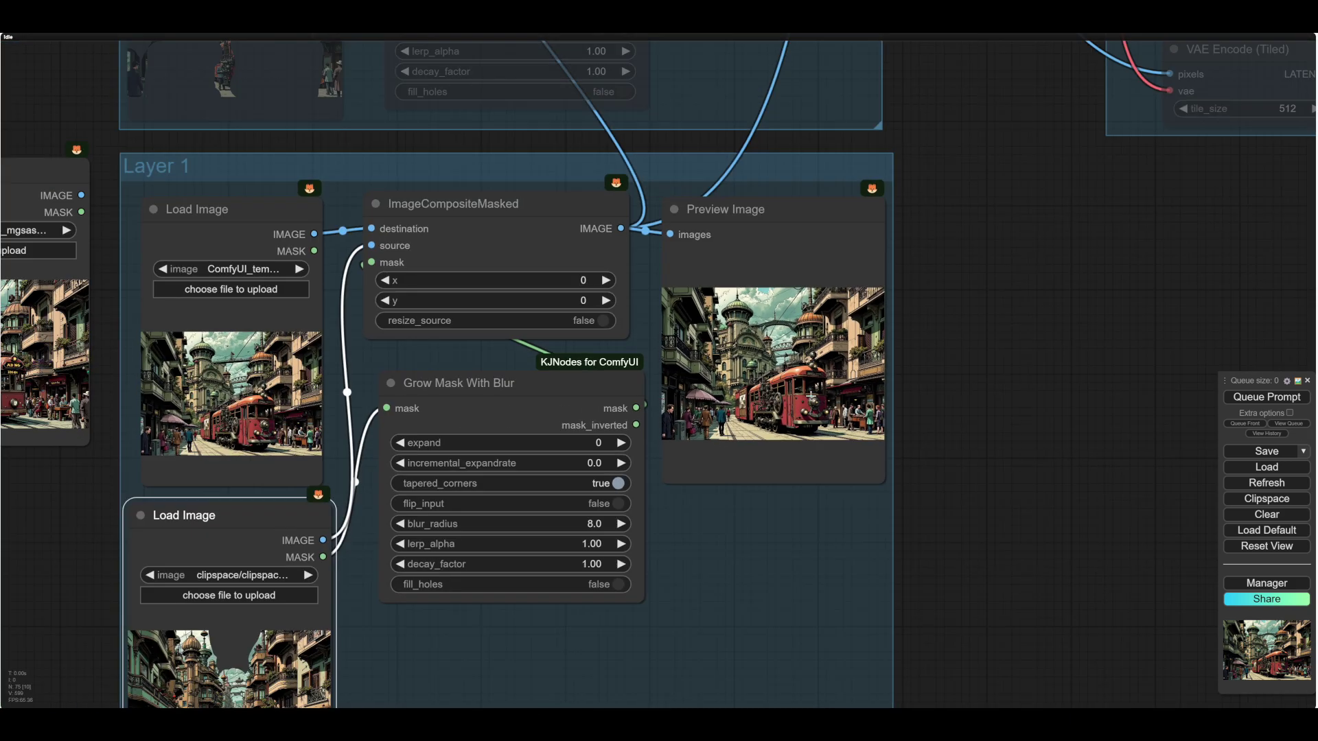
# - Reactivate the Adjust group's nodes so the Layer 1 composite can be upscaled and colour corrected
pyautogui.moveTo(1037, 364); pyautogui.dragTo(963, 422)
pyautogui.scroll(-5, 964, 422)
pyautogui.moveTo(1069, 405); pyautogui.dragTo(786, 589)
pyautogui.moveTo(854, 120); pyautogui.dragTo(713, 522)
pyautogui.rightClick(534, 203)
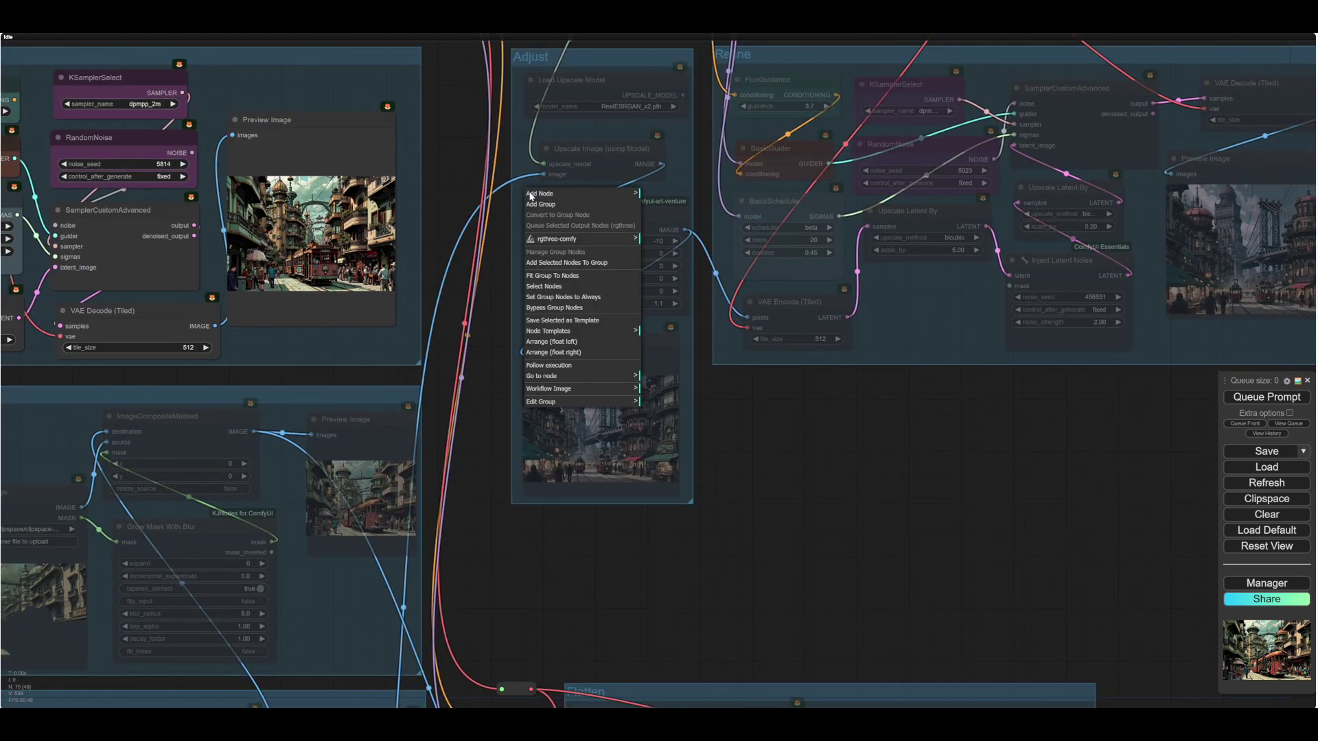
pyautogui.click(566, 300)
# - Set the gamma to 1.0 in the Adjust group's ColorCorrect node and run the workflow
pyautogui.scroll(-2, 785, 447)
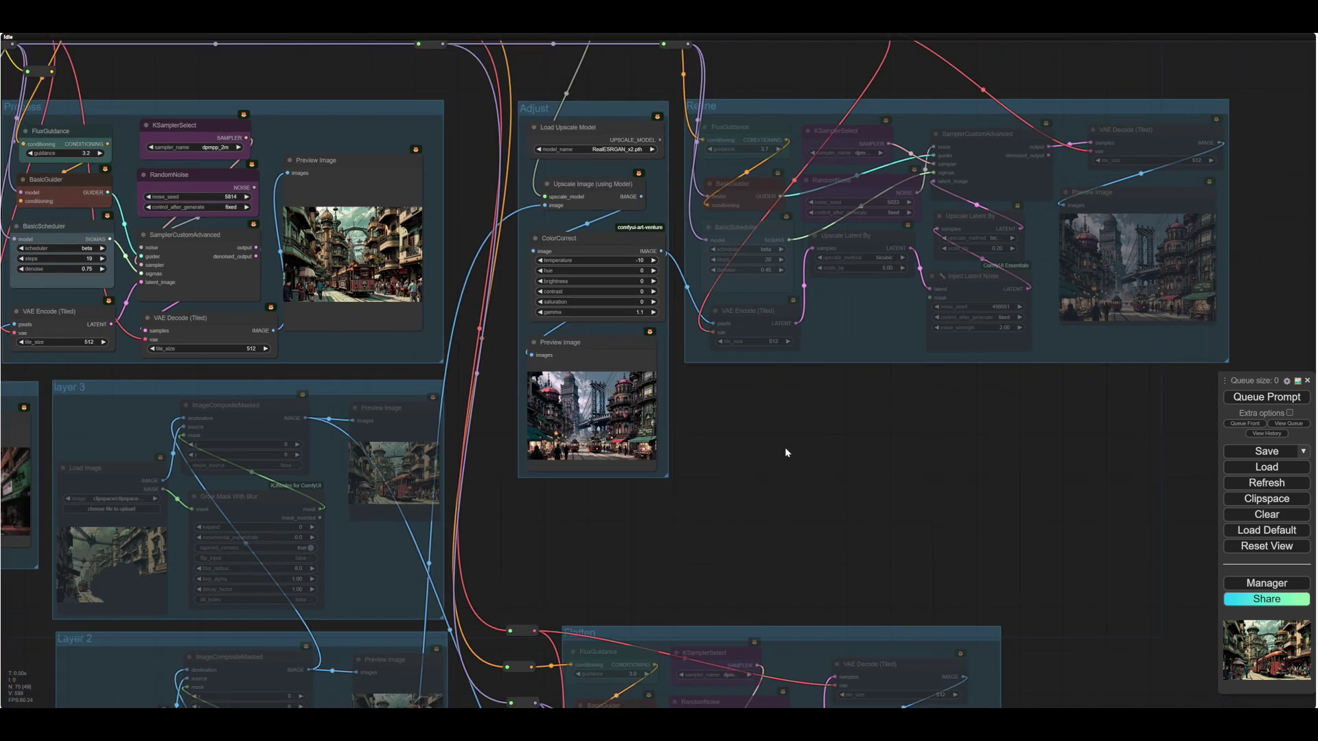
pyautogui.scroll(5, 923, 441)
pyautogui.scroll(-3, 960, 446)
pyautogui.click(541, 158)
pyautogui.scroll(-4, 935, 316)
# - Reactivate the Refine group's nodes and queue the prompt to refine the adjusted composite
pyautogui.rightClick(934, 315)
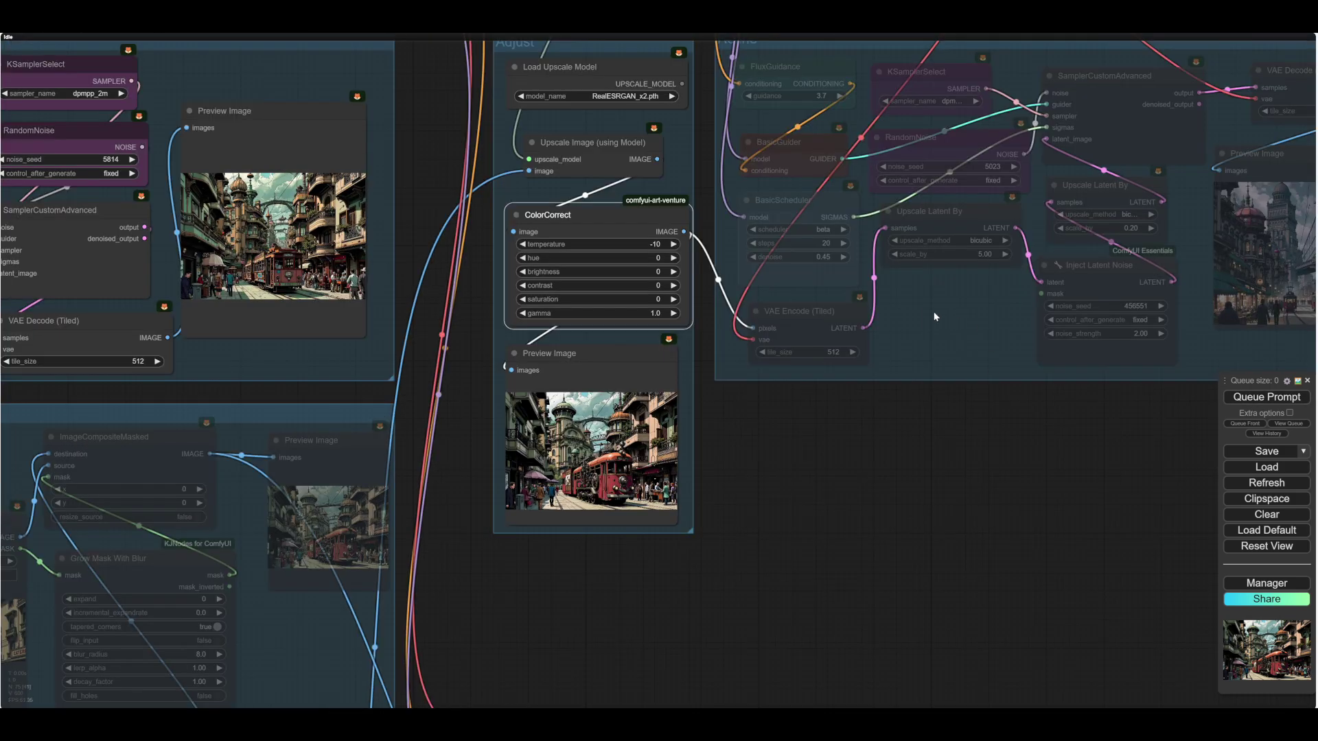
pyautogui.click(1267, 396)
pyautogui.scroll(-5, 1050, 438)
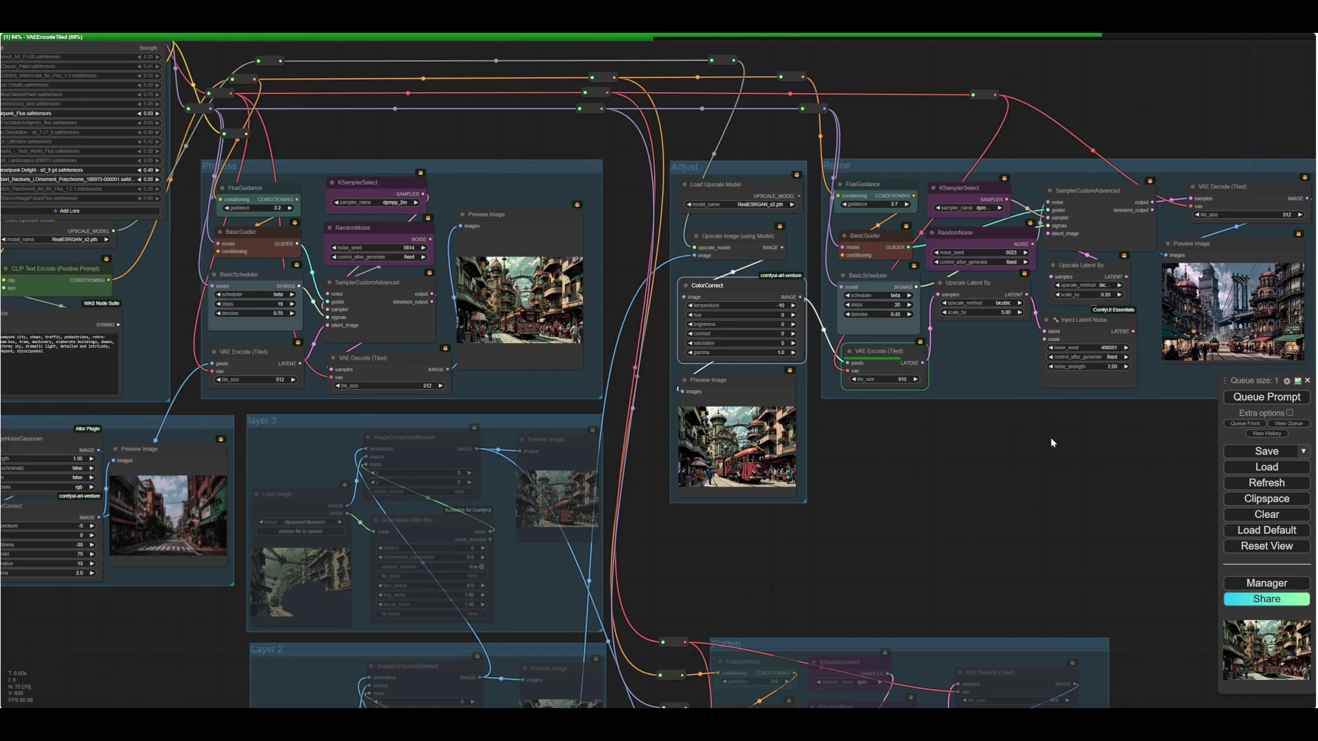
pyautogui.scroll(3, 856, 463)
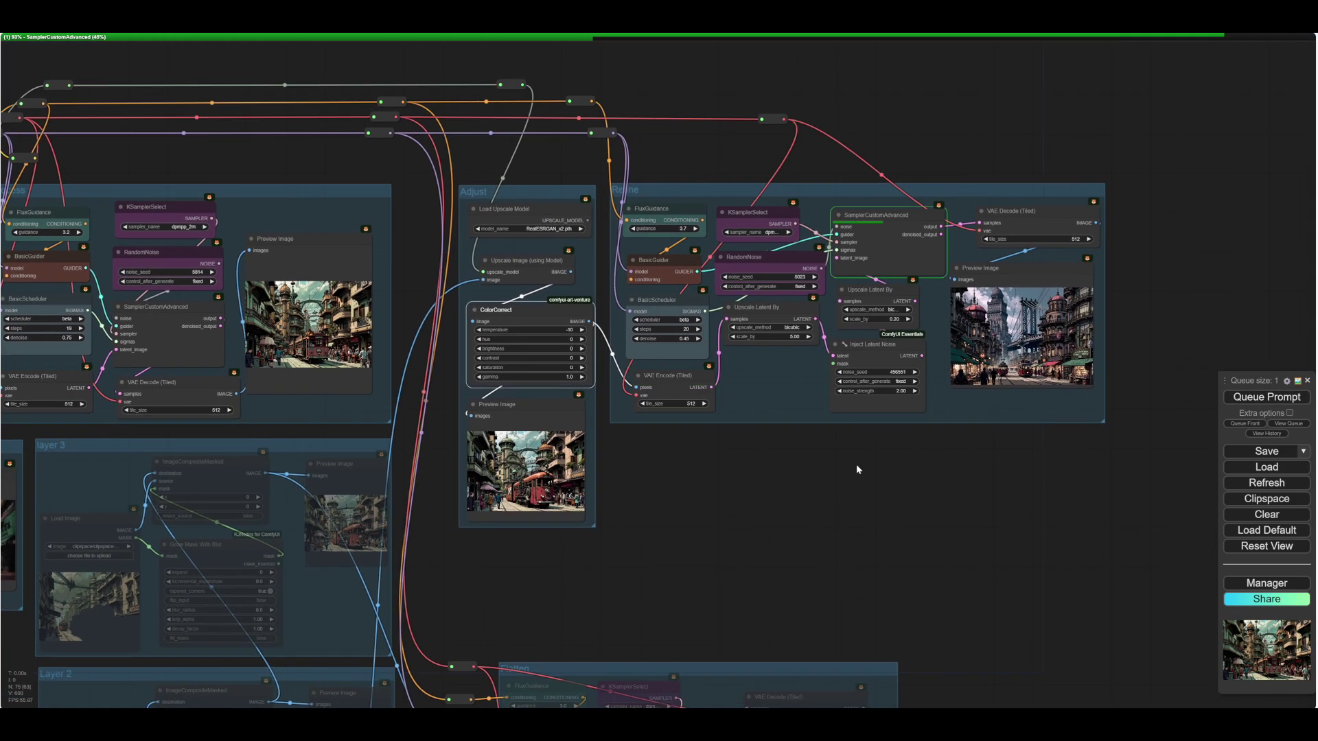
# - Examine the refined street image in the Refine group's Preview Image, including the tram's machinery and the pedestrians beside it
pyautogui.scroll(10, 1032, 378)
pyautogui.moveTo(1033, 382); pyautogui.dragTo(1113, 420)
pyautogui.moveTo(1066, 470); pyautogui.dragTo(1094, 462)
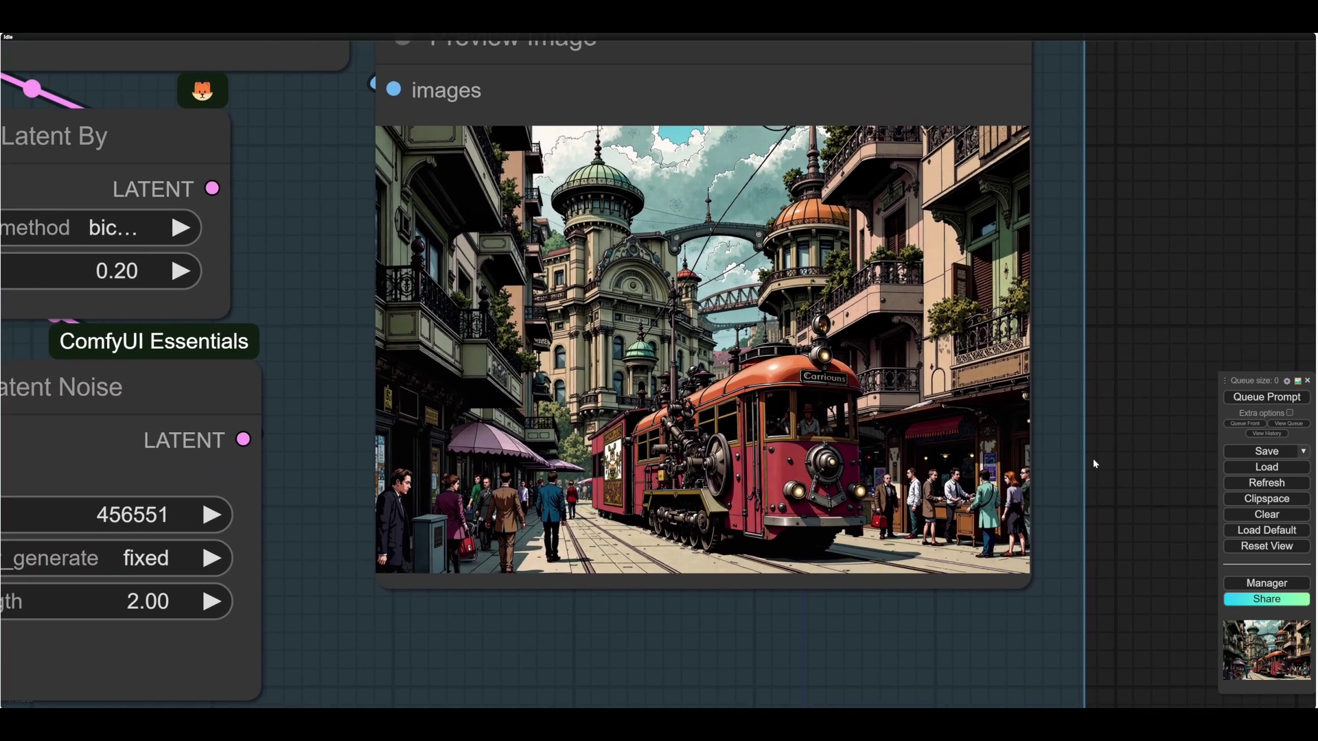
pyautogui.scroll(2, 1094, 462)
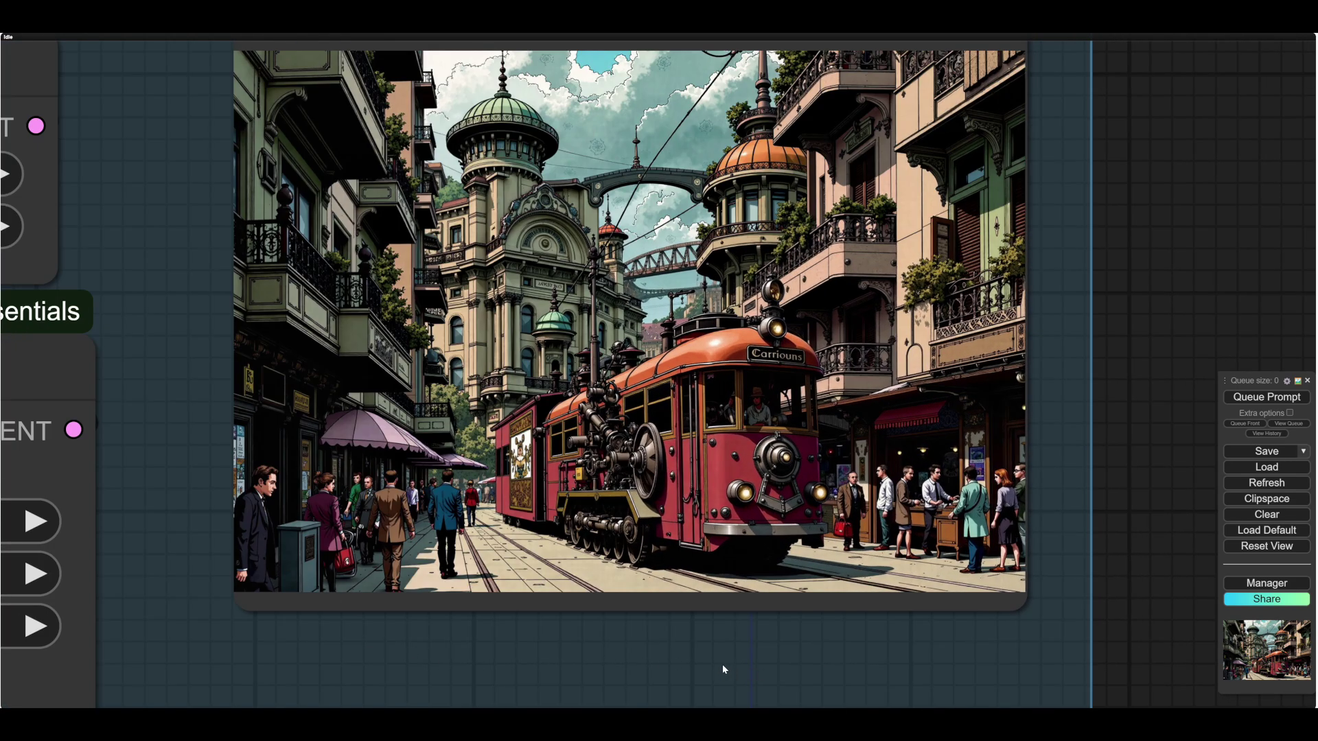
pyautogui.scroll(-1, 671, 659)
pyautogui.scroll(-1, 1077, 407)
pyautogui.scroll(-1, 1091, 416)
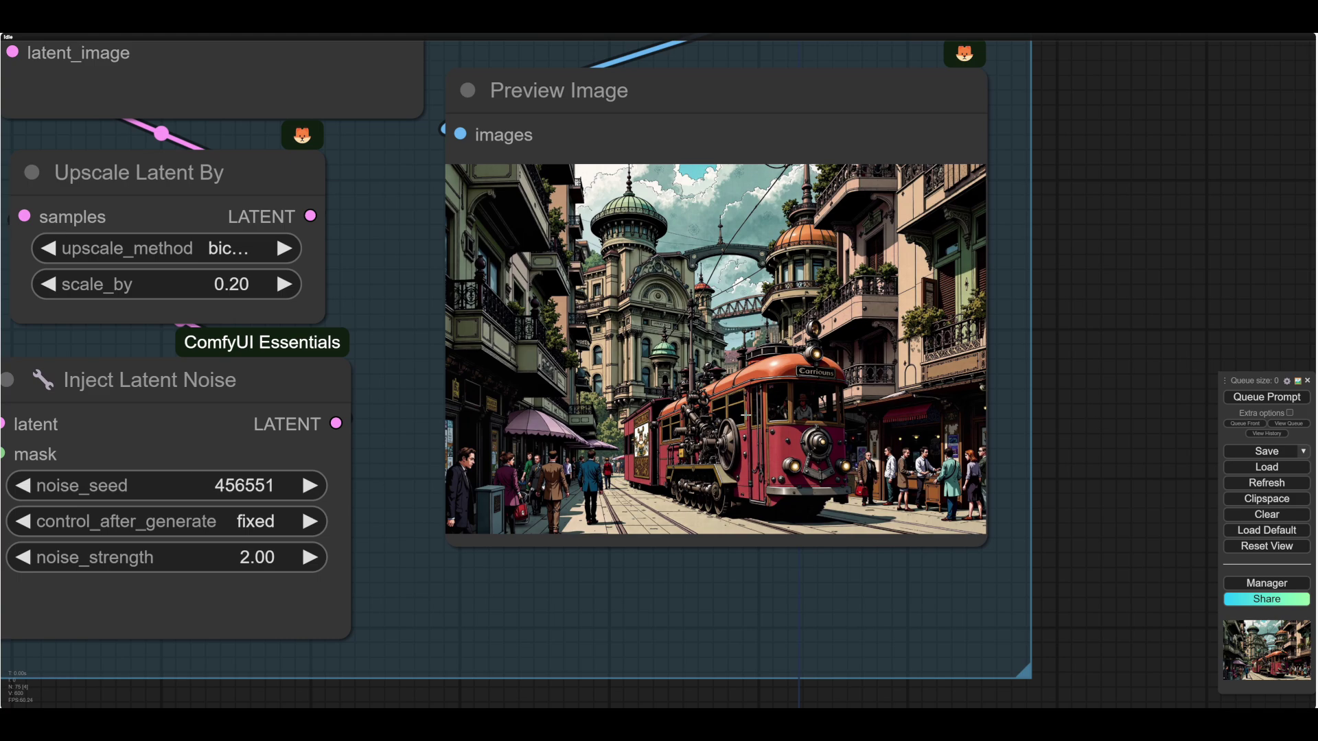
pyautogui.scroll(5, 634, 443)
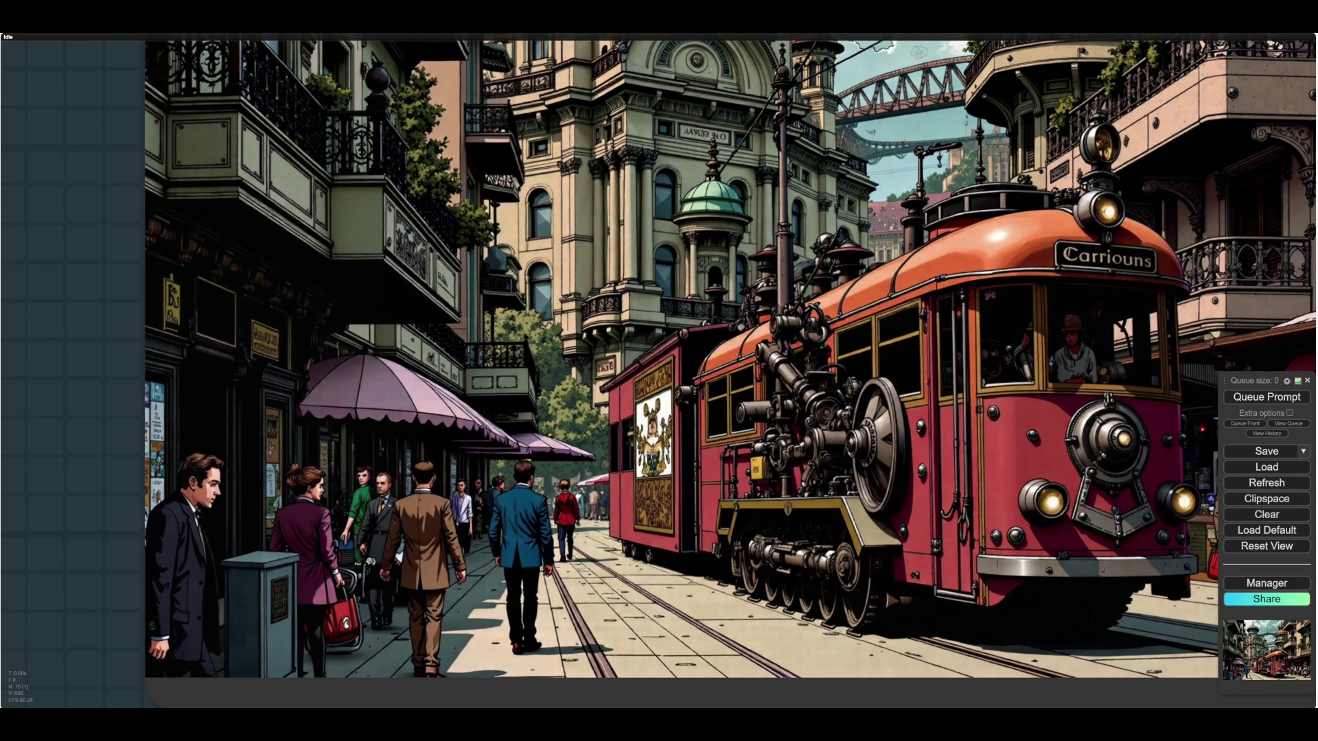
pyautogui.scroll(-9, 657, 398)
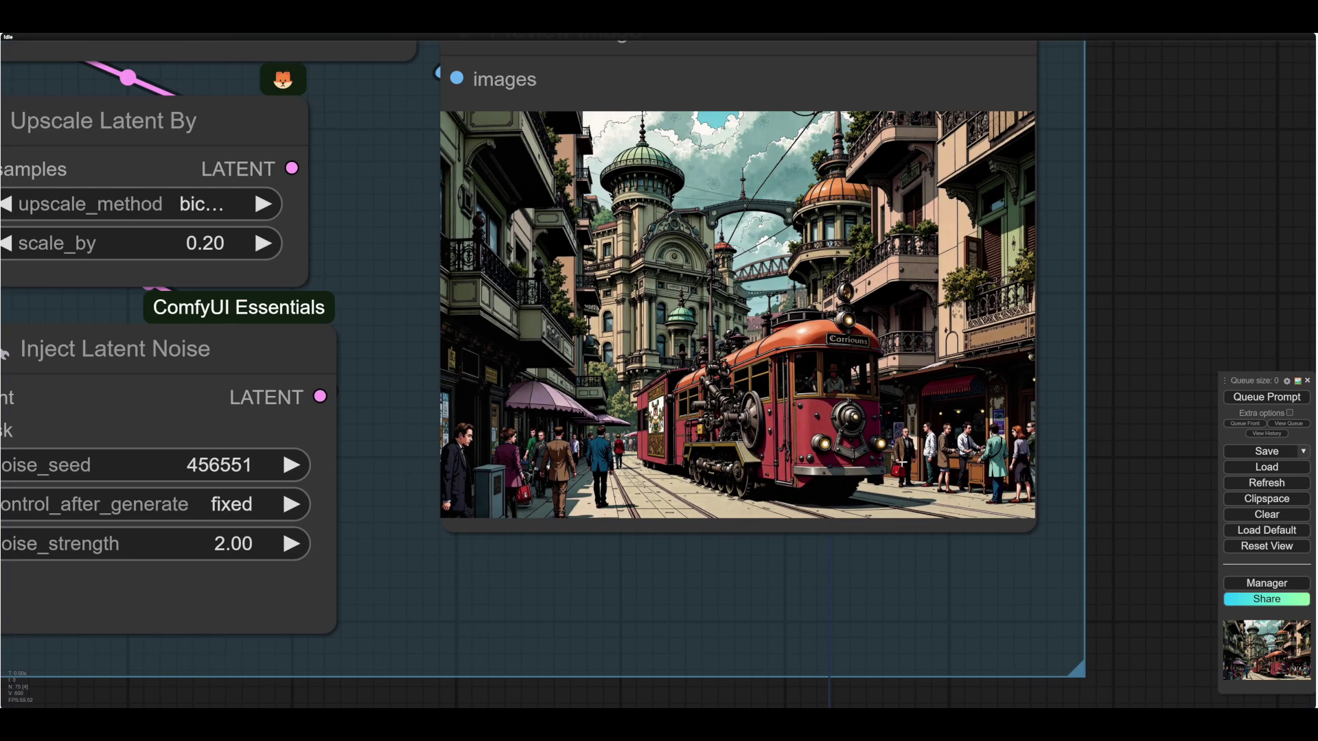
# - Inspect the refined image's tram front, the people outside the shop, the domed buildings and the bridges
pyautogui.scroll(1, 1144, 458)
pyautogui.moveTo(1144, 458); pyautogui.dragTo(1091, 510)
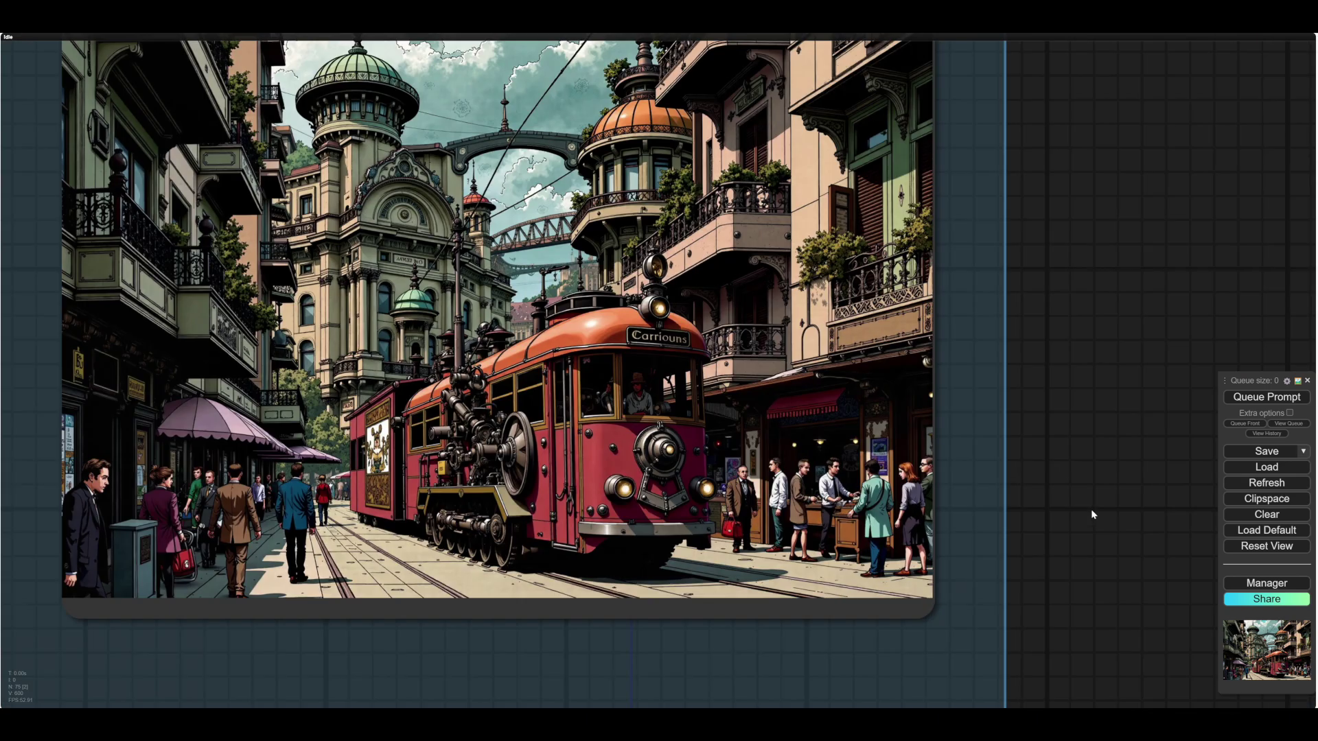
pyautogui.moveTo(1091, 510); pyautogui.dragTo(1043, 447)
pyautogui.scroll(5, 897, 455)
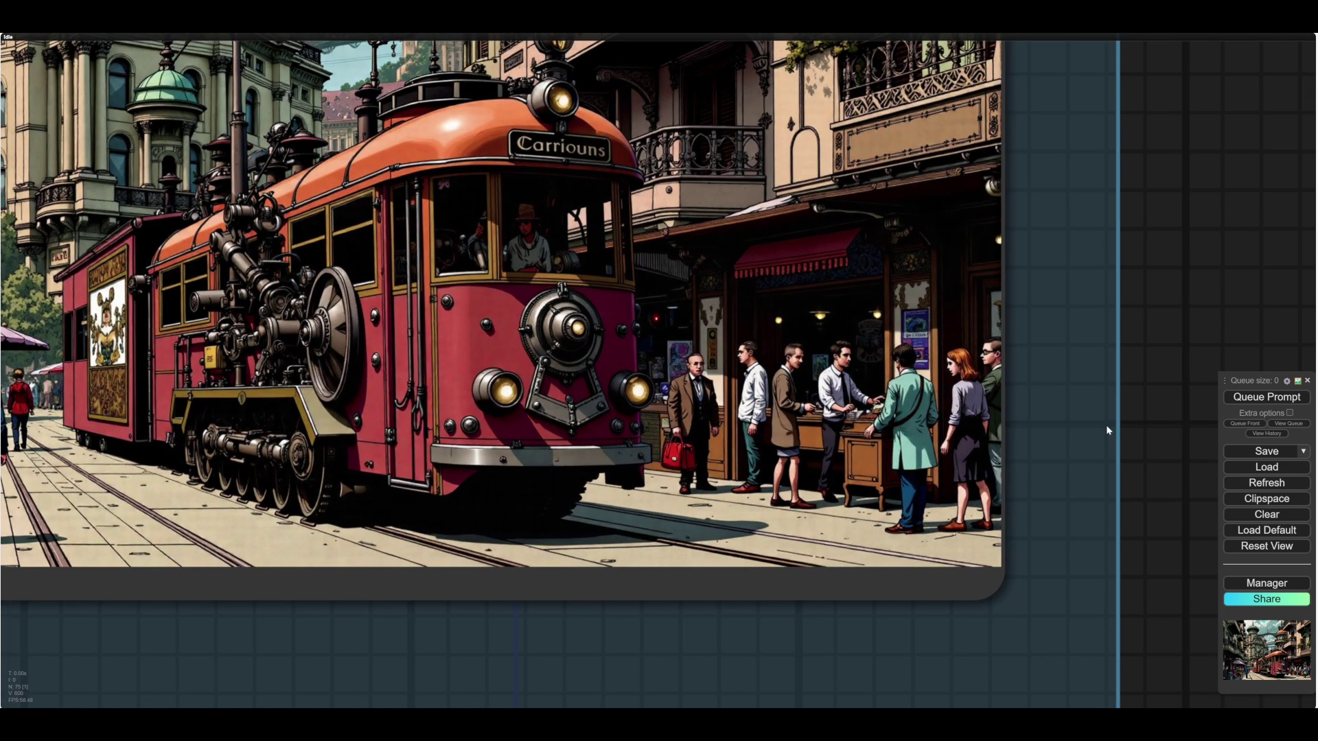
pyautogui.scroll(-10, 1150, 460)
pyautogui.moveTo(951, 652); pyautogui.dragTo(879, 657)
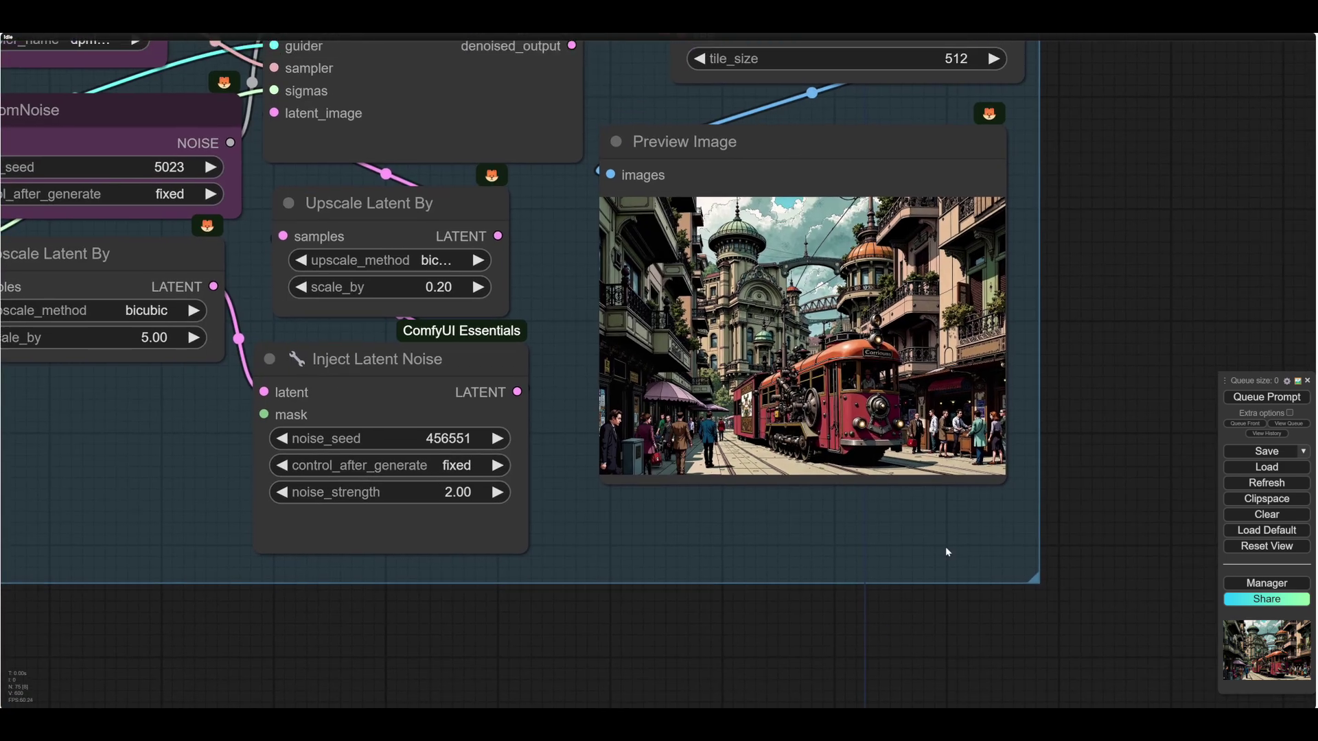
pyautogui.scroll(5, 1062, 394)
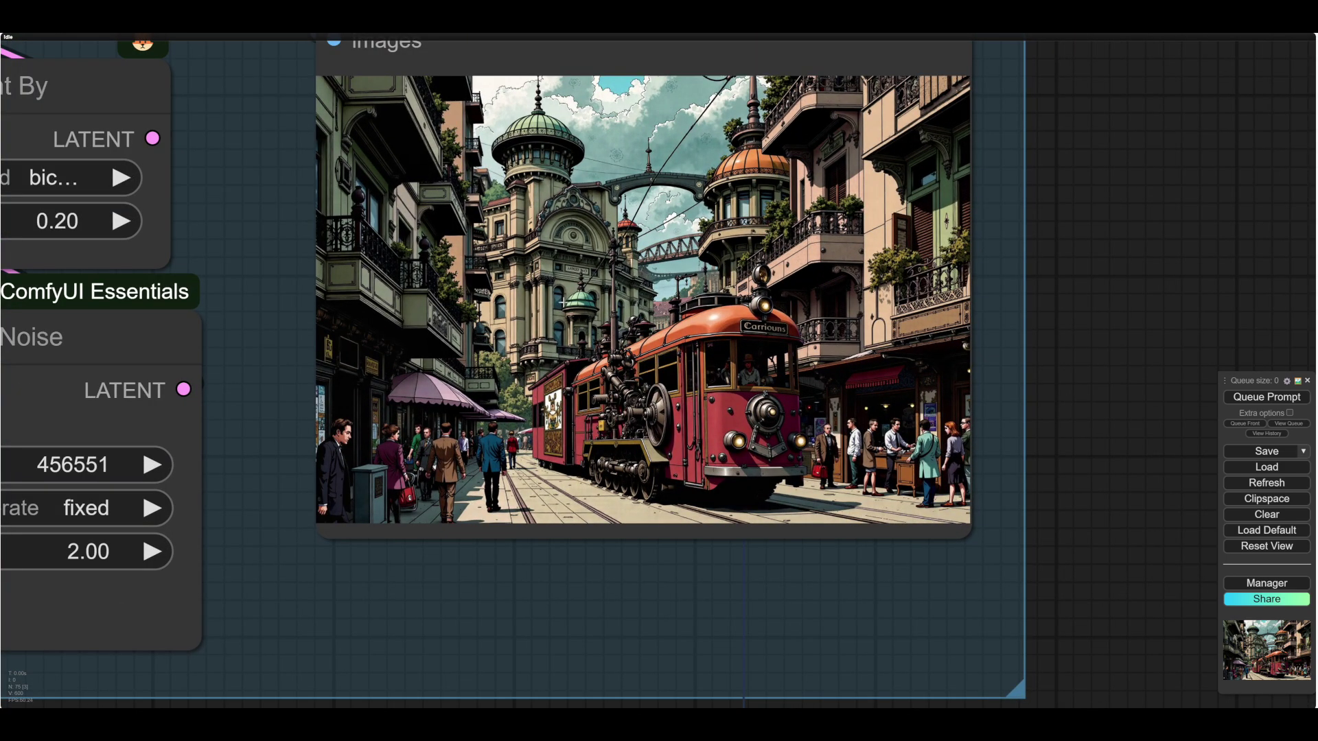
pyautogui.scroll(-3, 558, 292)
pyautogui.scroll(3, 592, 271)
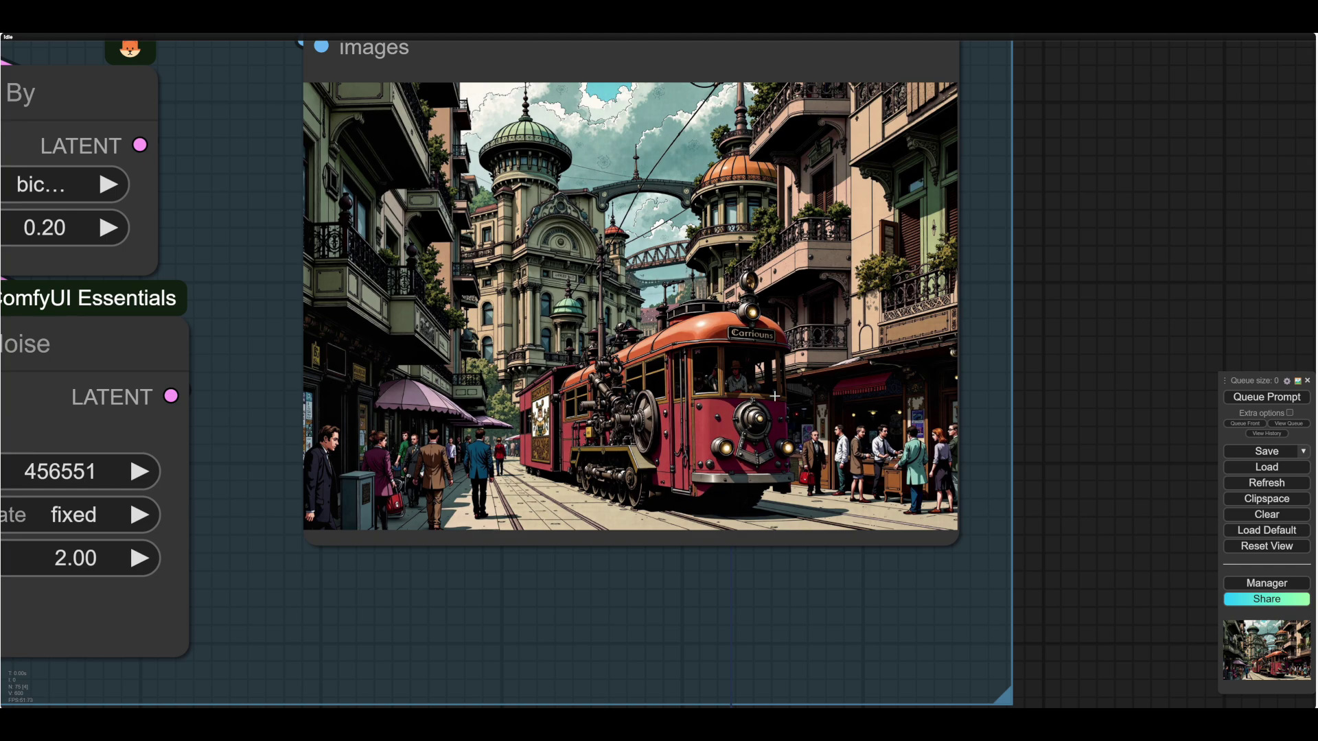
pyautogui.scroll(-1, 1051, 410)
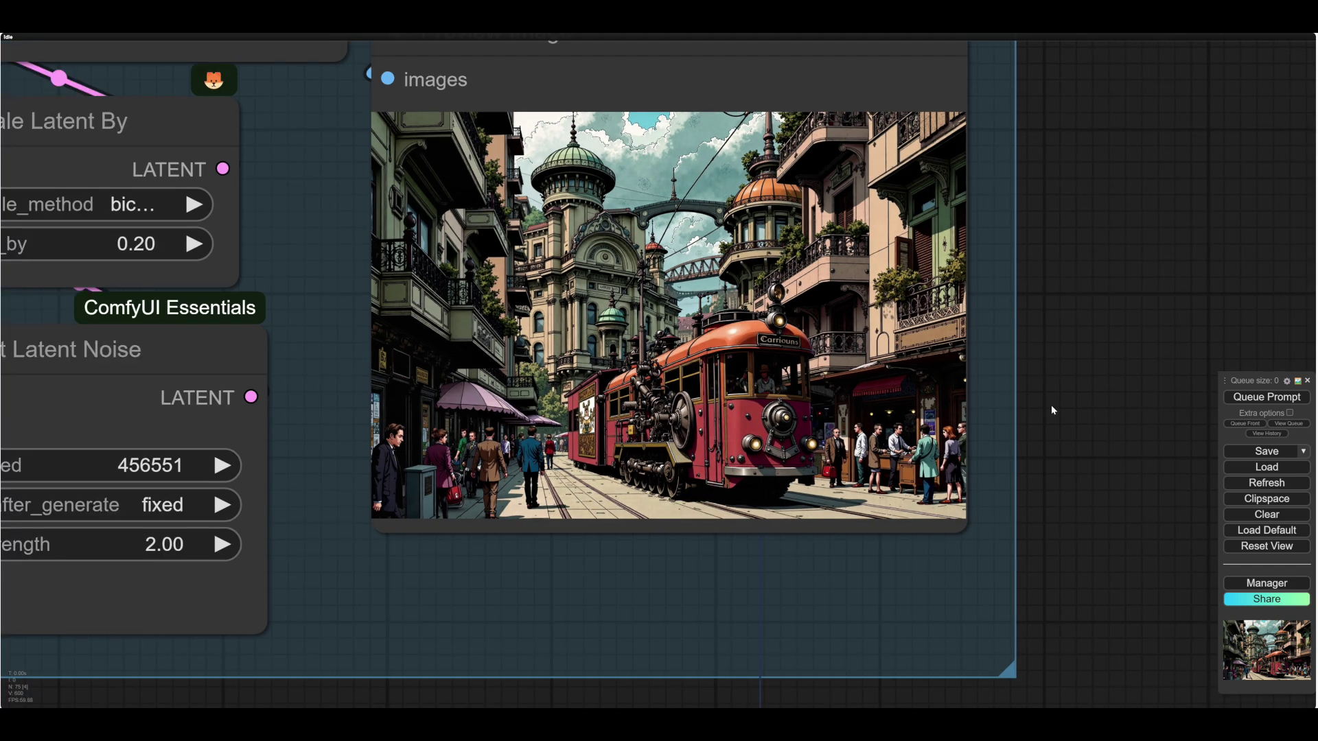
pyautogui.scroll(-3, 1051, 410)
pyautogui.scroll(-2, 1052, 406)
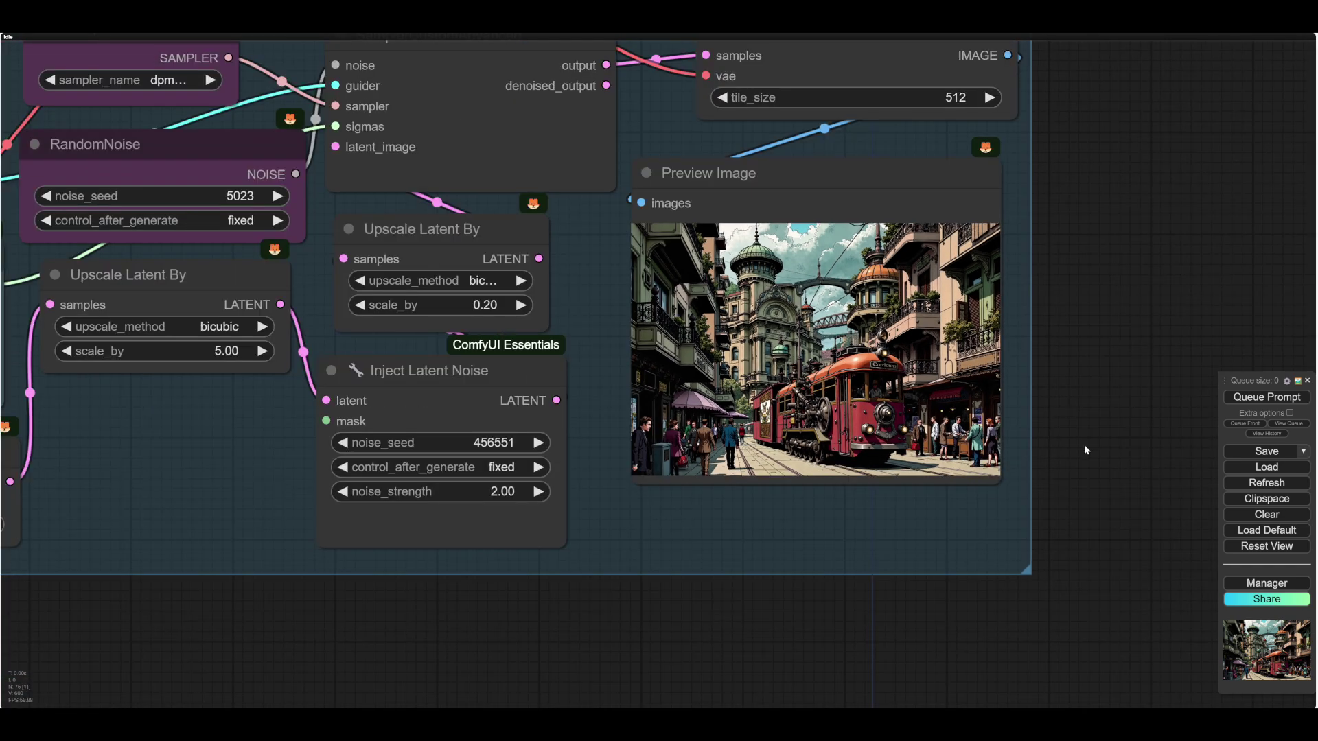
# - Review the Refine group's guidance, scheduler, latent upscale and noise injection settings alongside the Adjust group's colour correction
pyautogui.moveTo(621, 687); pyautogui.dragTo(680, 675)
pyautogui.moveTo(621, 635); pyautogui.dragTo(675, 621)
pyautogui.scroll(-1, 675, 620)
pyautogui.scroll(-2, 675, 623)
pyautogui.hscroll(3, 637, 629)
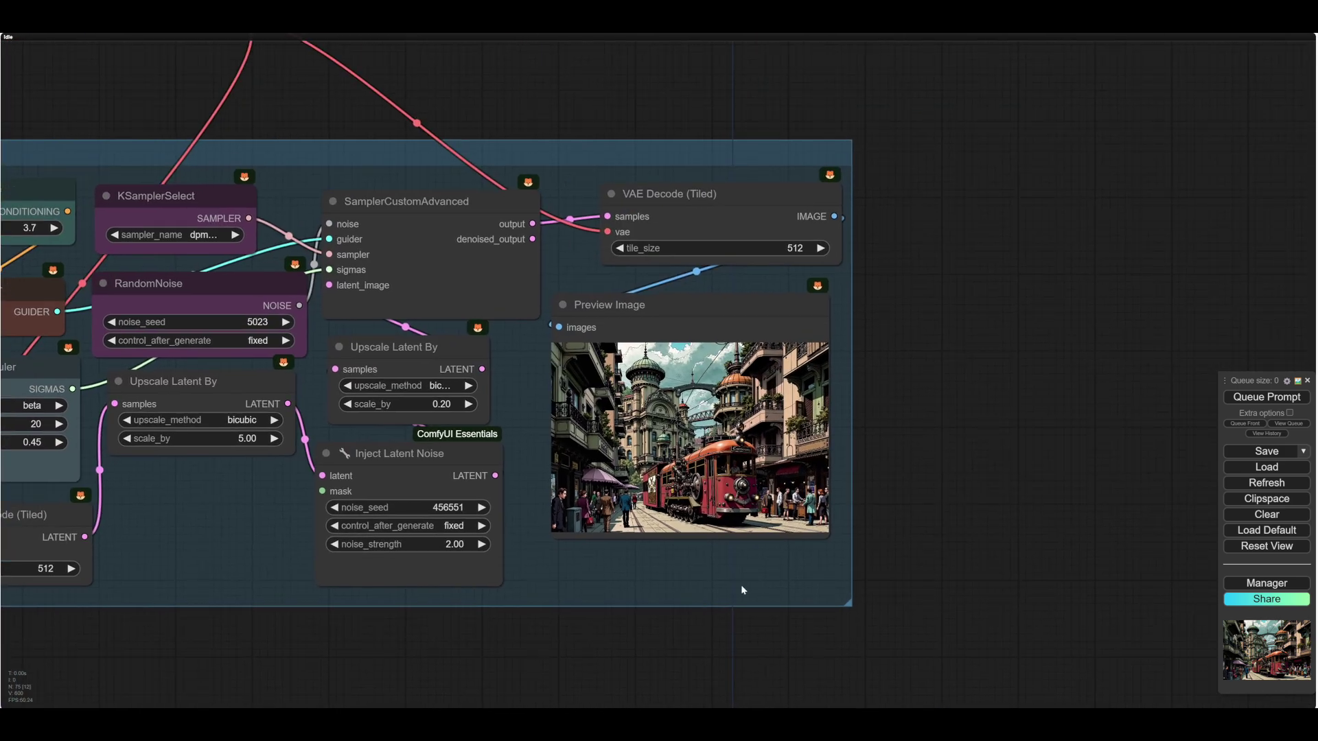
pyautogui.scroll(4, 776, 562)
pyautogui.scroll(-2, 900, 443)
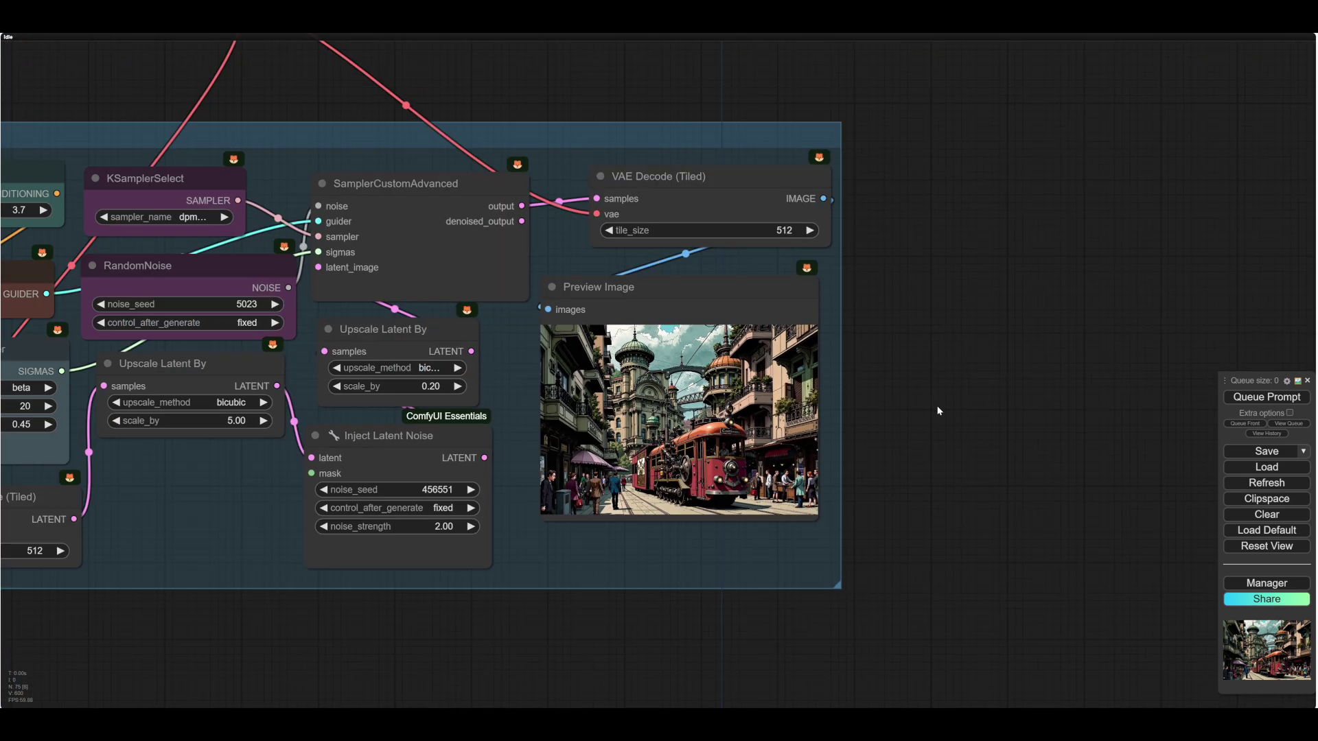
pyautogui.hscroll(-4, 1035, 426)
pyautogui.scroll(-2, 459, 587)
pyautogui.hscroll(-4, 618, 587)
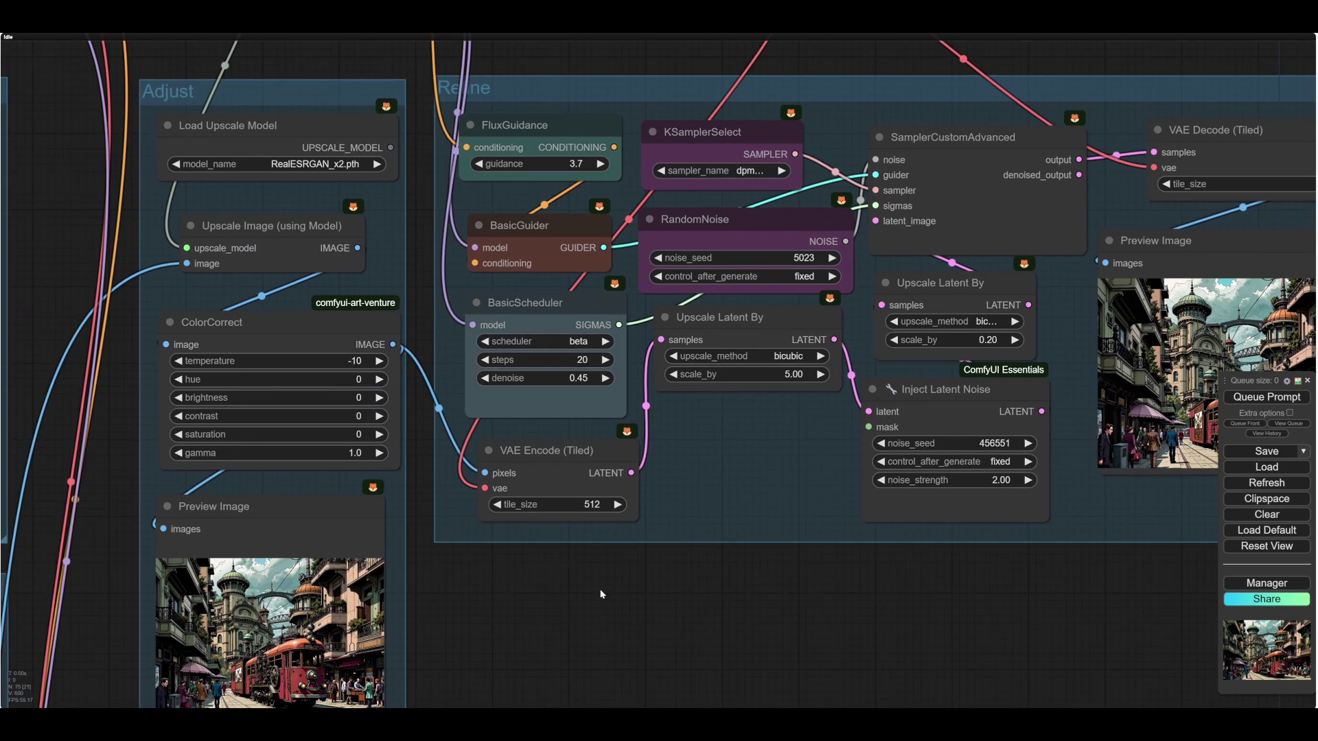
pyautogui.scroll(2, 926, 590)
pyautogui.scroll(-2, 499, 286)
# - Review the Process group's guidance, scheduler, sampler and noise seed settings next to its generated preview
pyautogui.hscroll(-4, 546, 371)
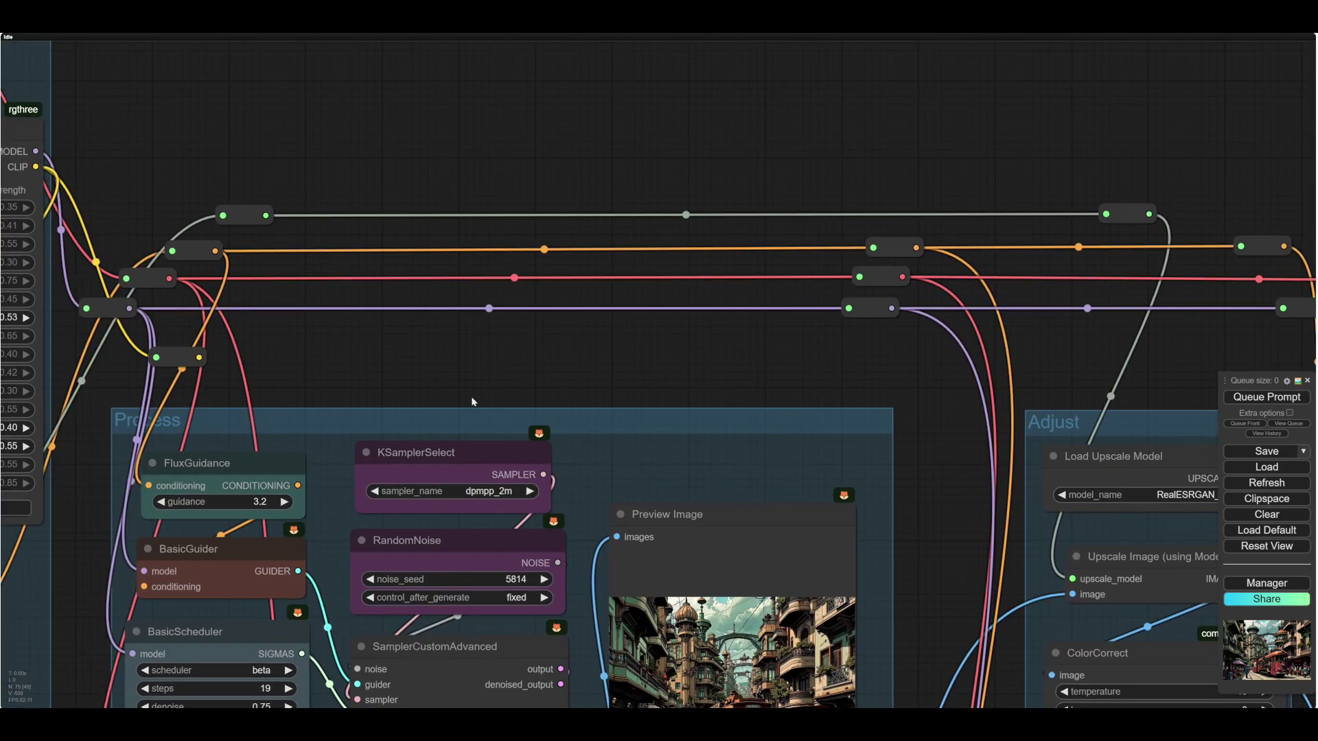
pyautogui.scroll(2, 994, 329)
pyautogui.moveTo(994, 333); pyautogui.dragTo(674, 55)
pyautogui.moveTo(956, 505); pyautogui.dragTo(832, 469)
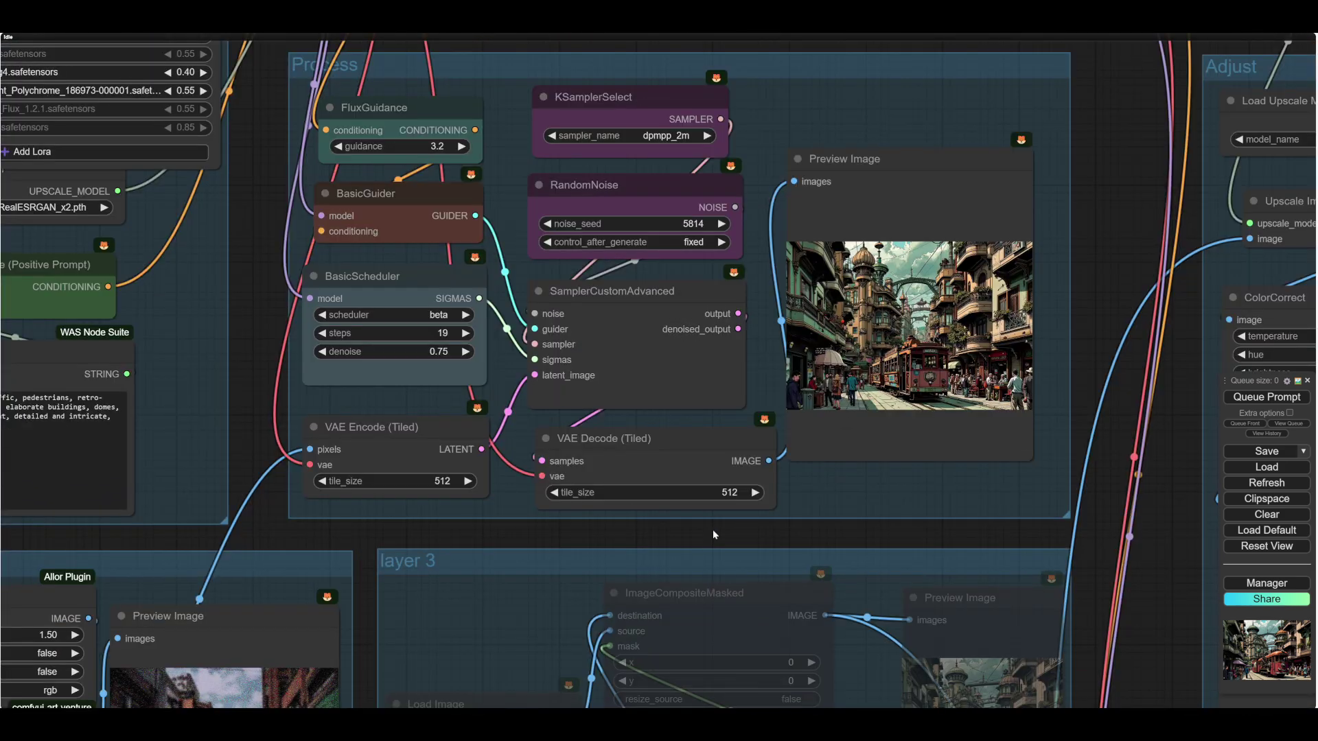
pyautogui.moveTo(713, 529); pyautogui.dragTo(870, 522)
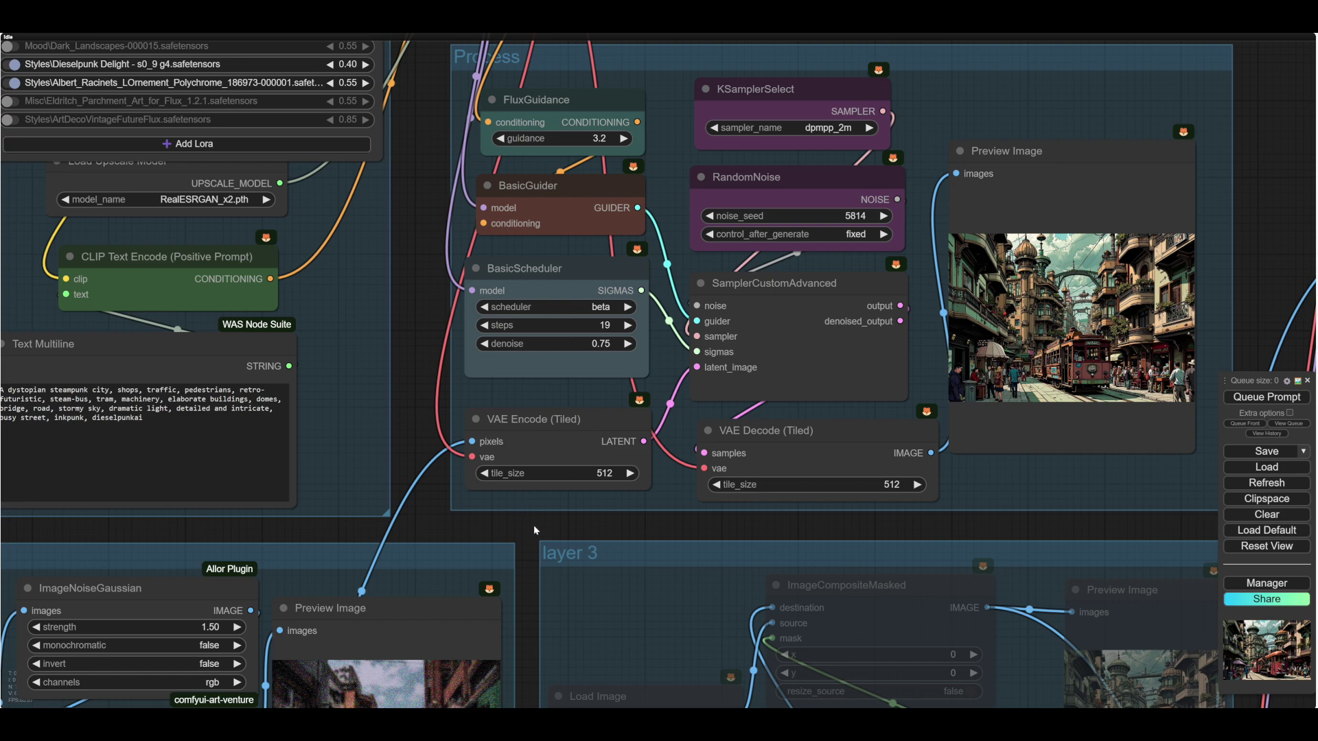
# - Examine the source photo's resize, Gaussian blur, noise and ColorCorrect settings and the resulting noisy street preview
pyautogui.moveTo(534, 525); pyautogui.dragTo(996, 169)
pyautogui.scroll(2, 699, 607)
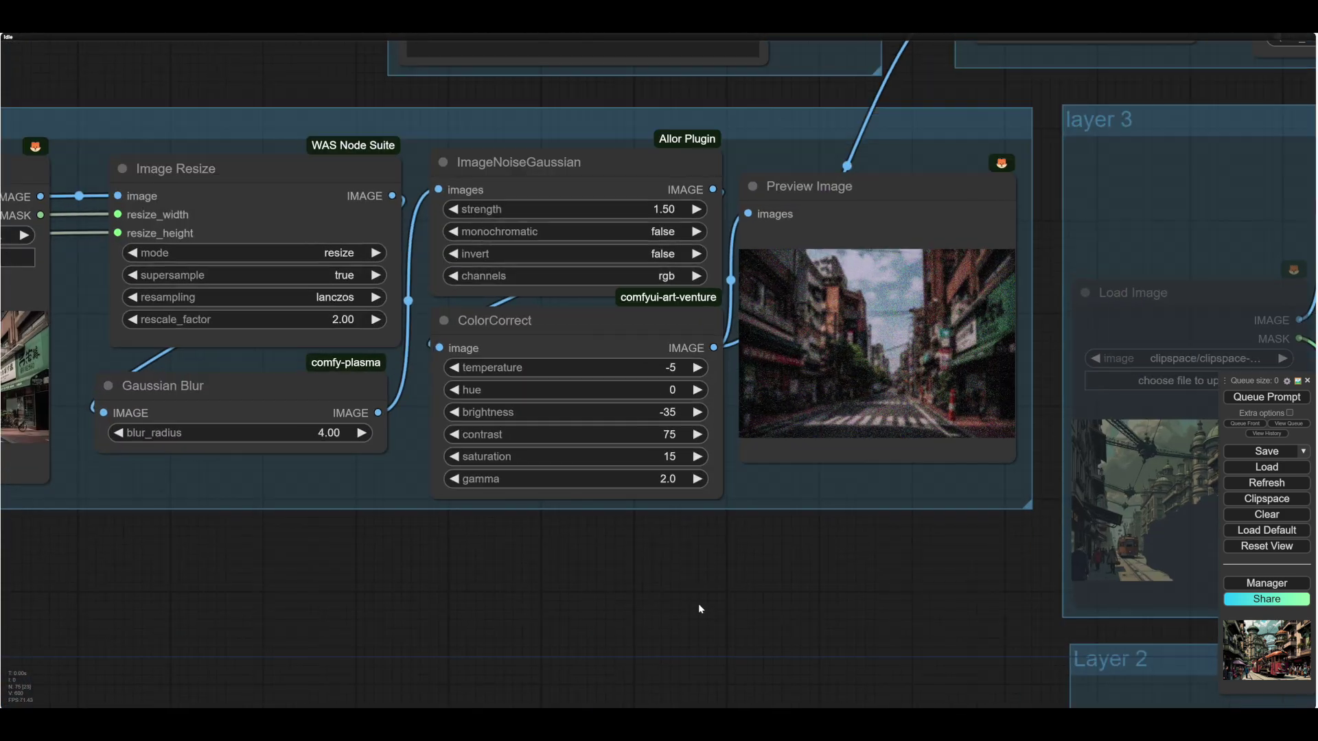
pyautogui.moveTo(704, 565); pyautogui.dragTo(658, 650)
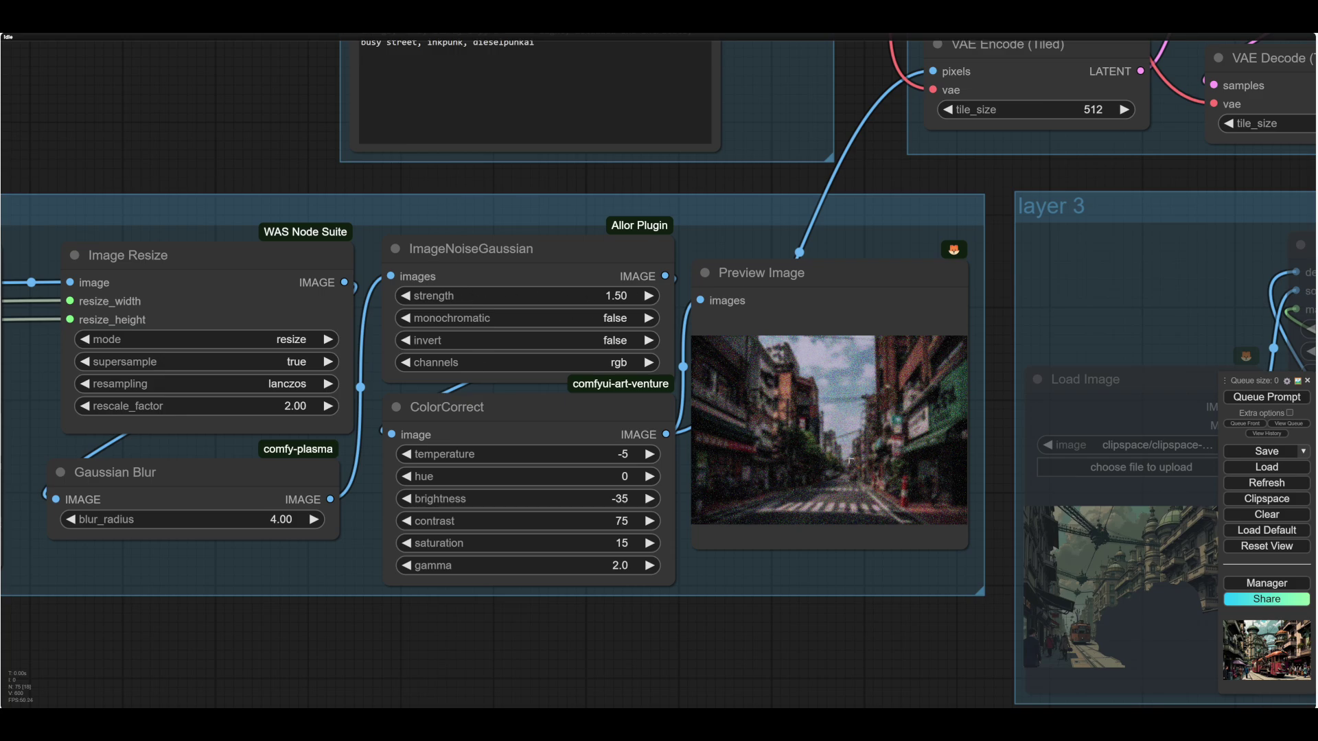
pyautogui.scroll(1, 853, 643)
pyautogui.scroll(4, 853, 643)
pyautogui.moveTo(853, 643); pyautogui.dragTo(804, 727)
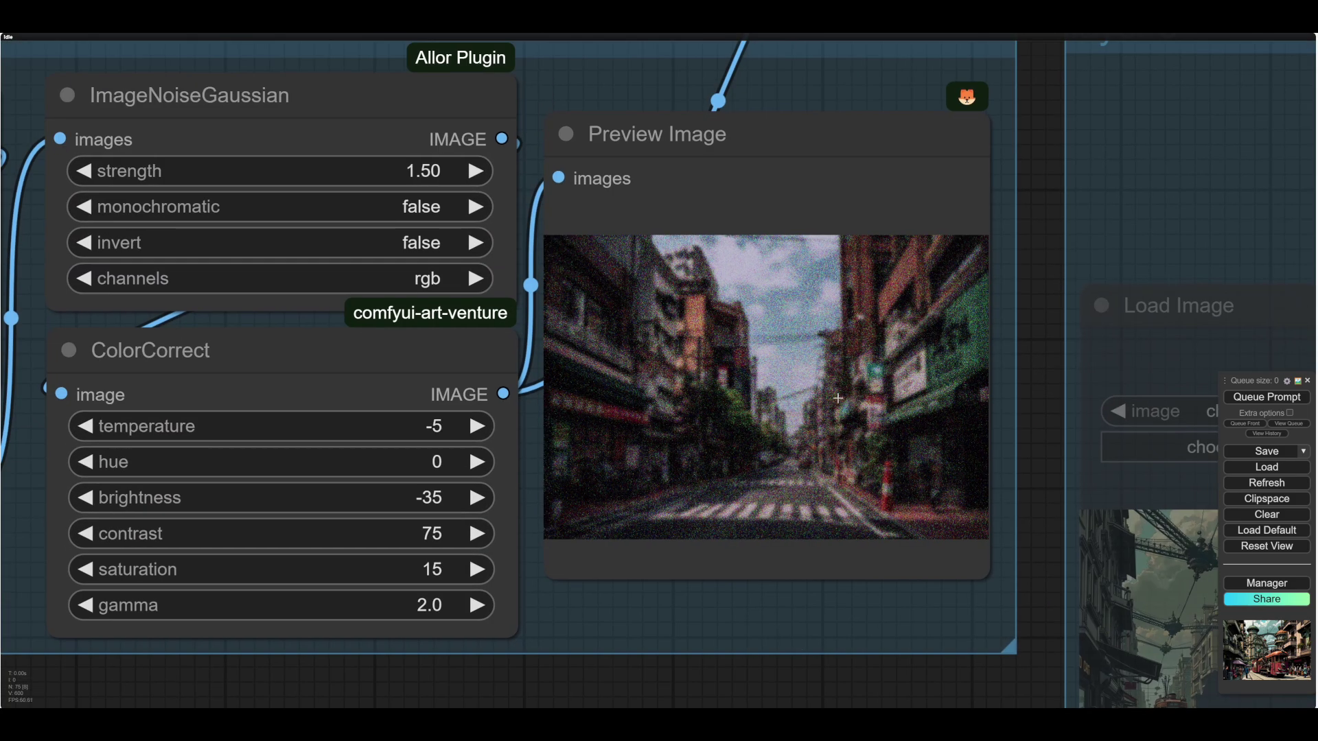
pyautogui.scroll(-1, 838, 471)
# - Return to the Process group and examine its generated tram street image closely in the Preview Image node
pyautogui.scroll(-4, 838, 470)
pyautogui.scroll(-3, 834, 617)
pyautogui.moveTo(788, 642); pyautogui.dragTo(578, 660)
pyautogui.moveTo(759, 287); pyautogui.dragTo(461, 375)
pyautogui.scroll(-2, 1013, 188)
pyautogui.moveTo(1023, 208); pyautogui.dragTo(912, 282)
pyautogui.hscroll(1, 913, 287)
pyautogui.scroll(5, 743, 317)
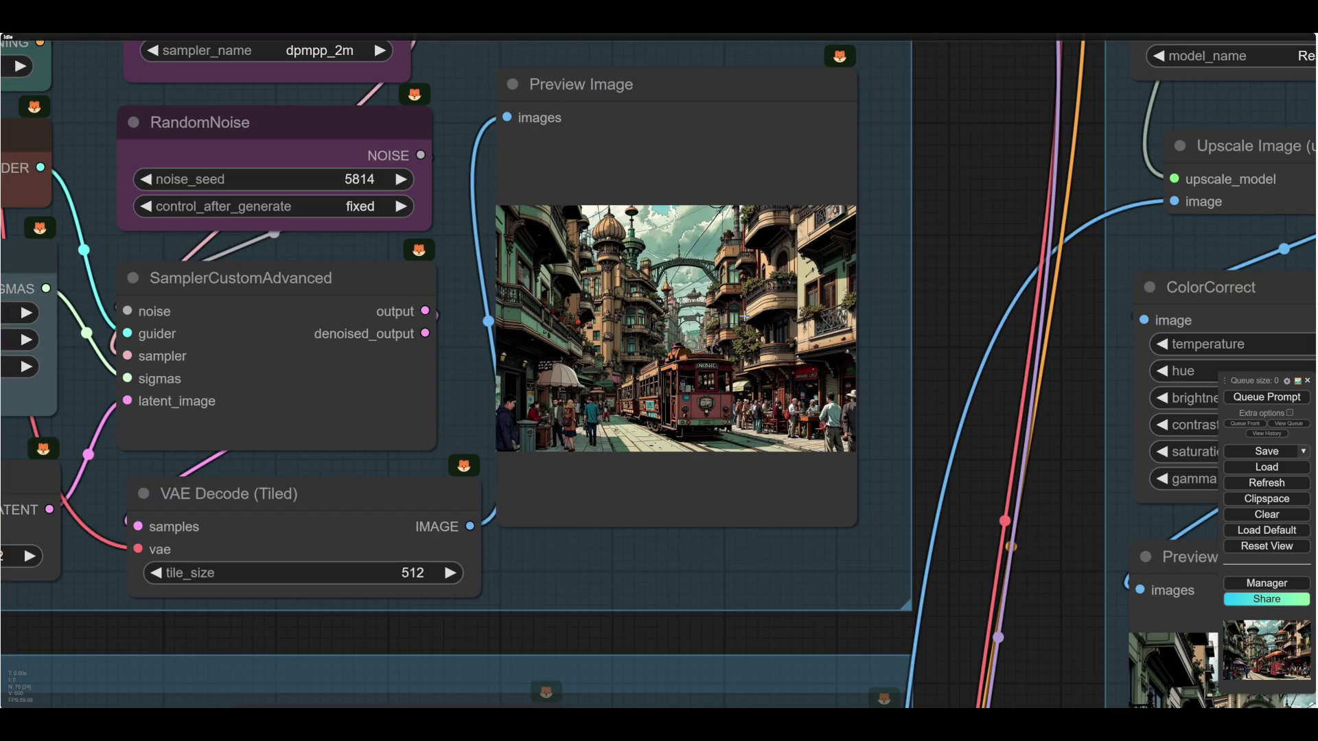
pyautogui.scroll(-2, 954, 287)
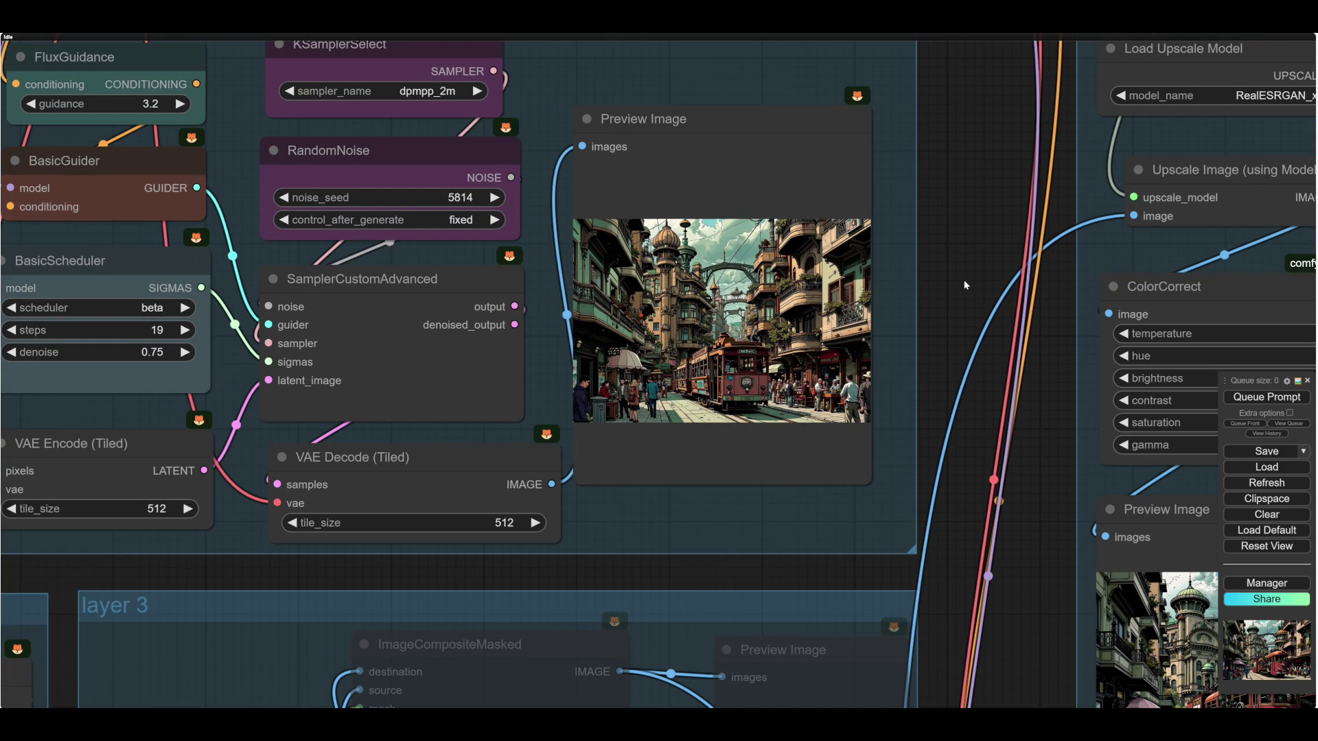
pyautogui.moveTo(966, 285); pyautogui.dragTo(1035, 274)
pyautogui.scroll(3, 892, 287)
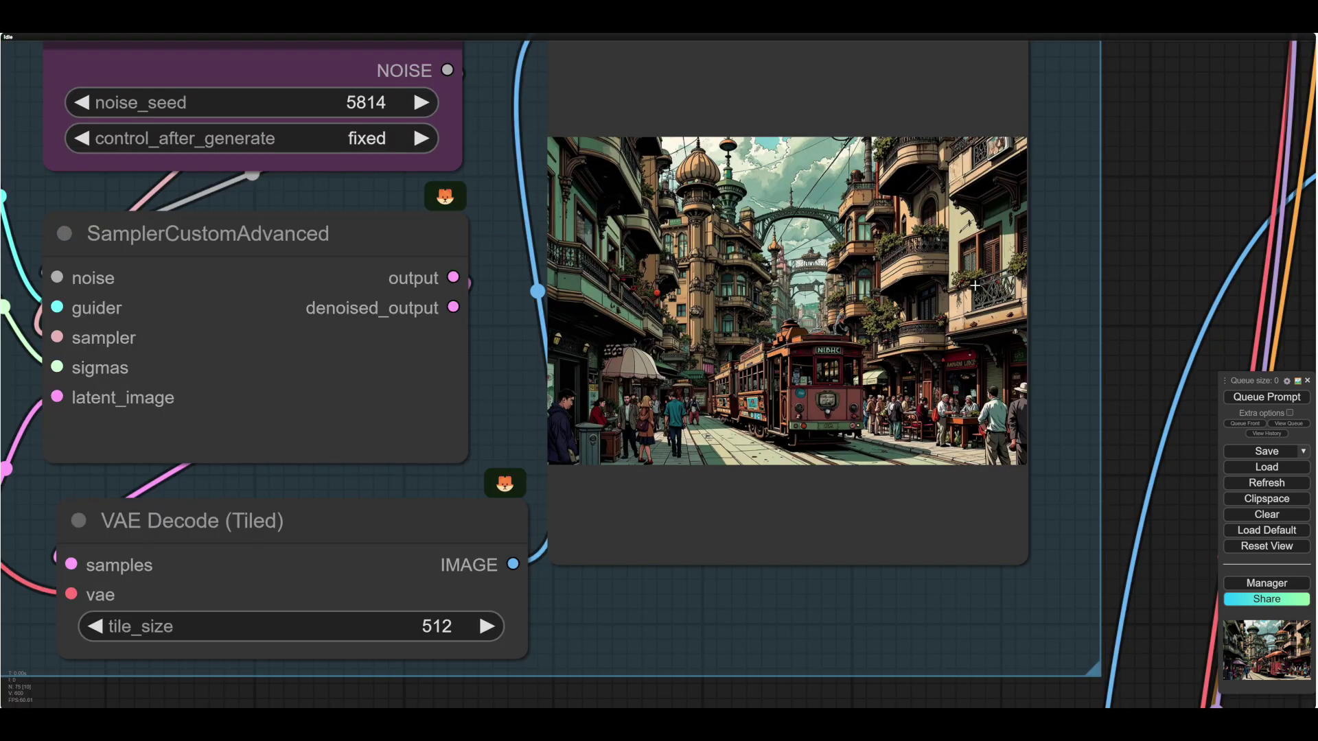
pyautogui.scroll(-5, 1201, 235)
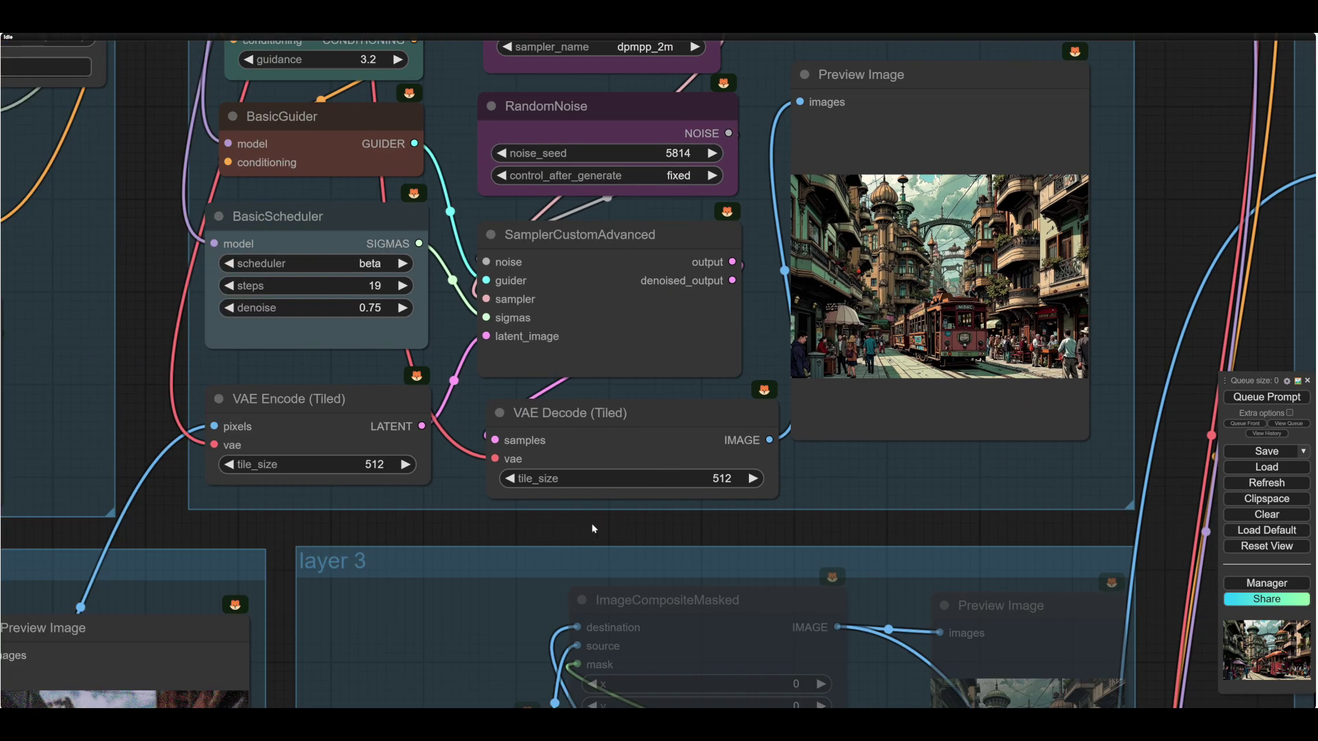
# - Compare the Process group's sampled image with the composite preview in the Layer 1 group
pyautogui.moveTo(587, 528); pyautogui.dragTo(640, 512)
pyautogui.moveTo(964, 513); pyautogui.dragTo(774, 541)
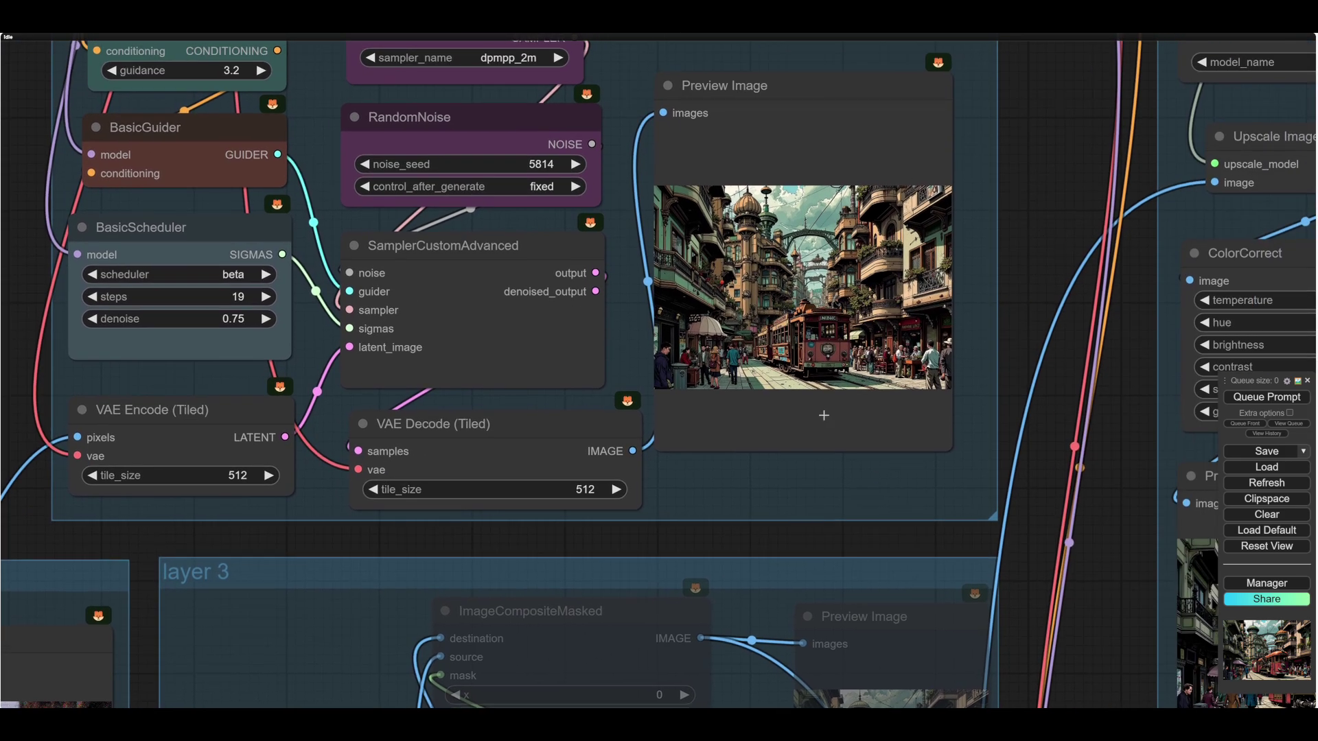
pyautogui.scroll(-5, 1047, 188)
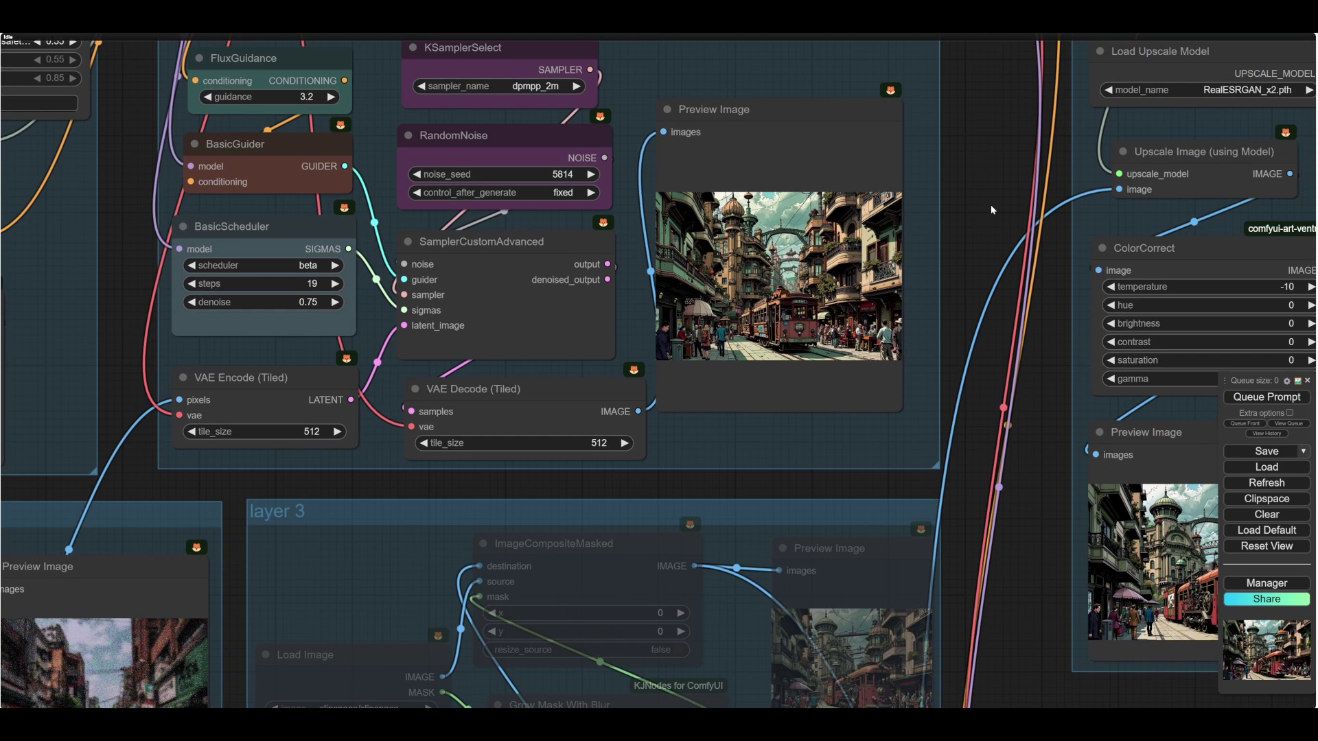
pyautogui.scroll(8, 991, 205)
pyautogui.moveTo(992, 436); pyautogui.dragTo(1222, 492)
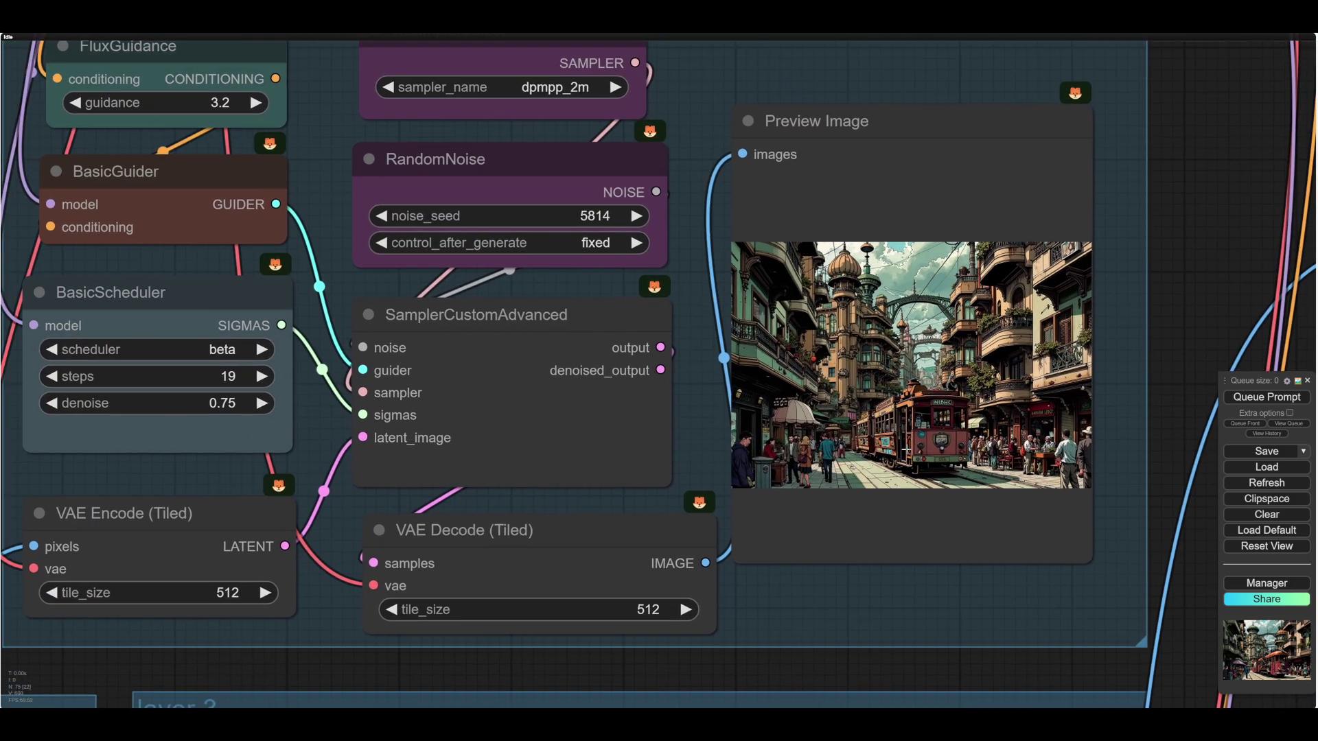
pyautogui.scroll(6, 1191, 231)
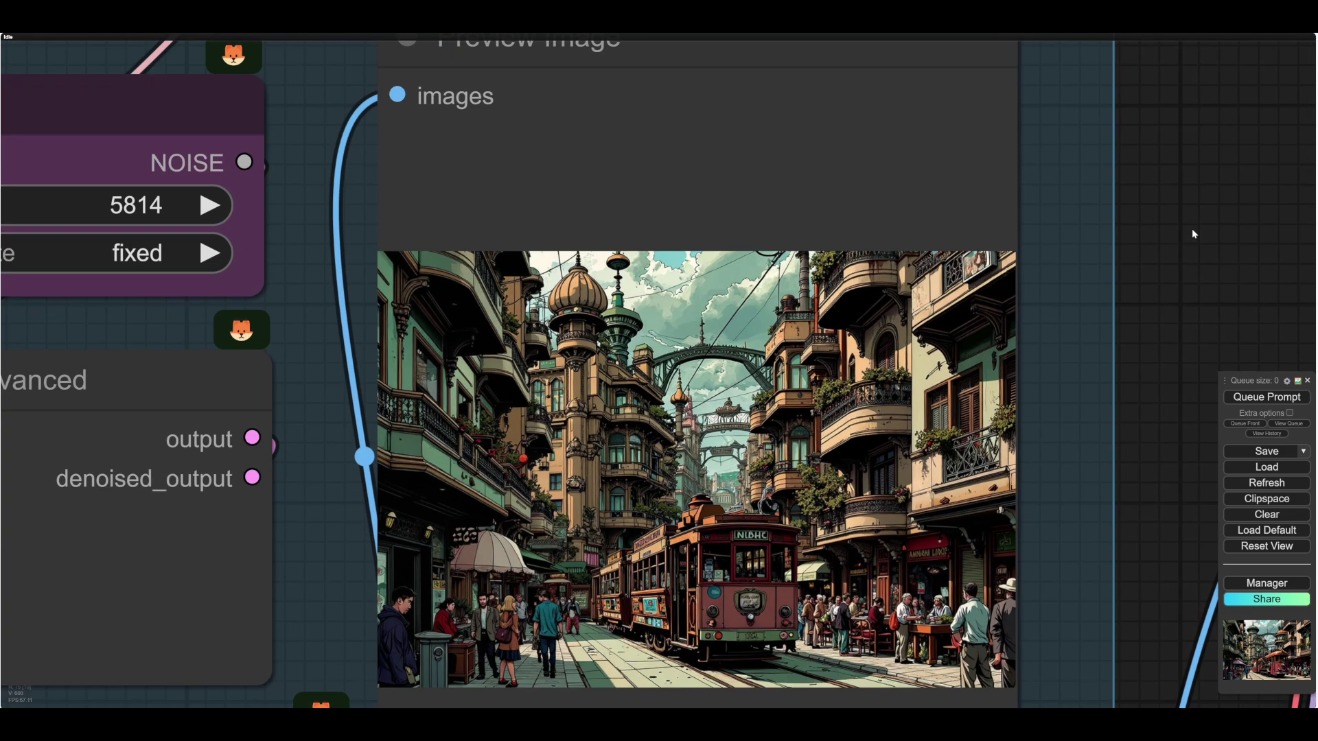
pyautogui.moveTo(1192, 229); pyautogui.dragTo(1277, 116)
pyautogui.scroll(-1, 977, 464)
pyautogui.scroll(-1, 978, 463)
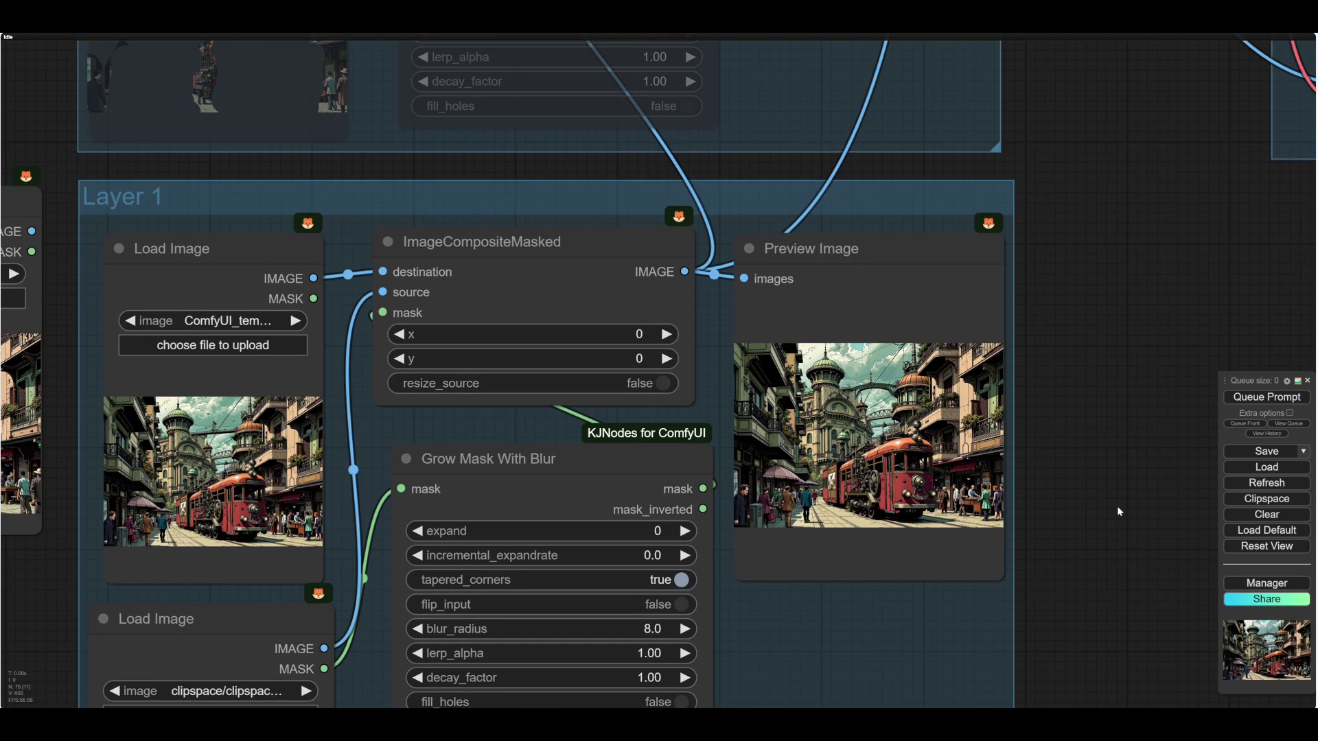
# - Follow the composite from the Layer 1 group past Layer 2, Layer 3 and the Flatten group to the Adjust group's preview
pyautogui.moveTo(1125, 501); pyautogui.dragTo(1123, 504)
pyautogui.scroll(-1, 1113, 507)
pyautogui.moveTo(1145, 377); pyautogui.dragTo(1095, 381)
pyautogui.moveTo(1020, 305); pyautogui.dragTo(833, 437)
pyautogui.scroll(-3, 1031, 407)
pyautogui.scroll(-4, 1031, 406)
pyautogui.moveTo(807, 335); pyautogui.dragTo(773, 478)
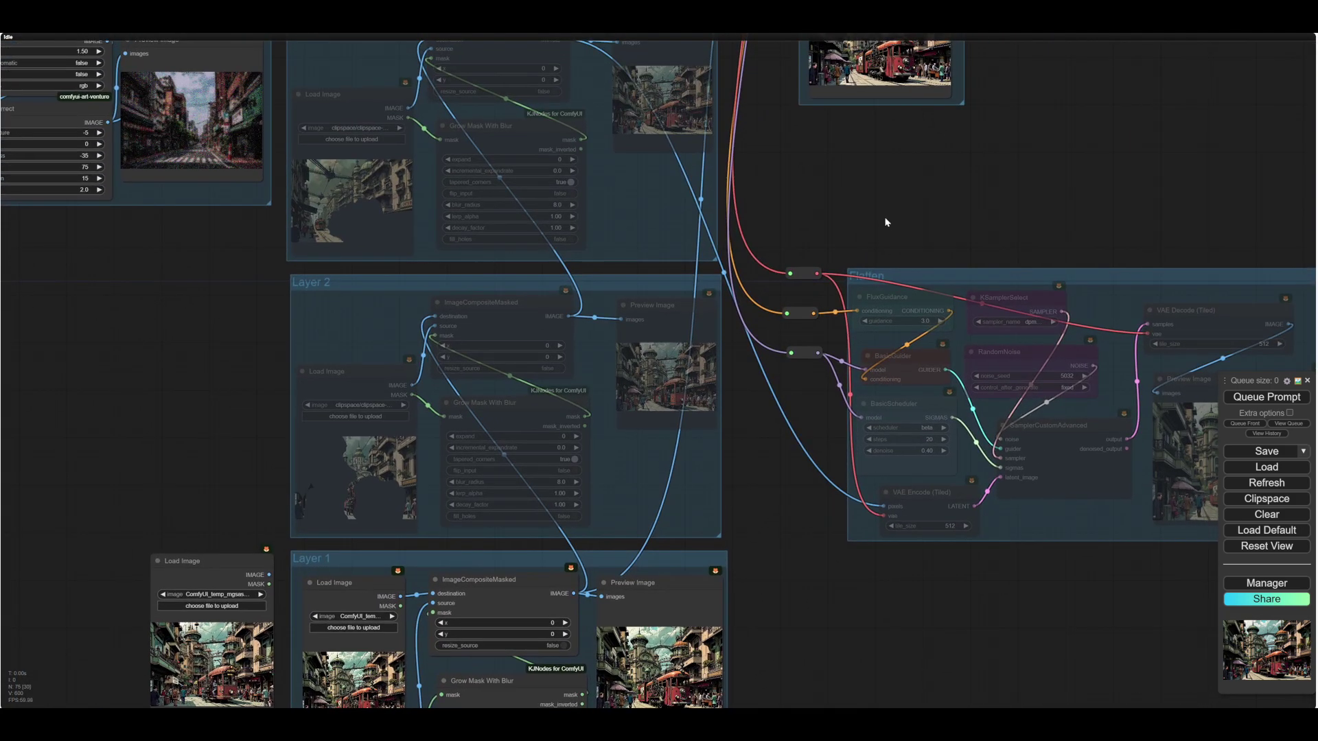
pyautogui.moveTo(883, 215); pyautogui.dragTo(771, 403)
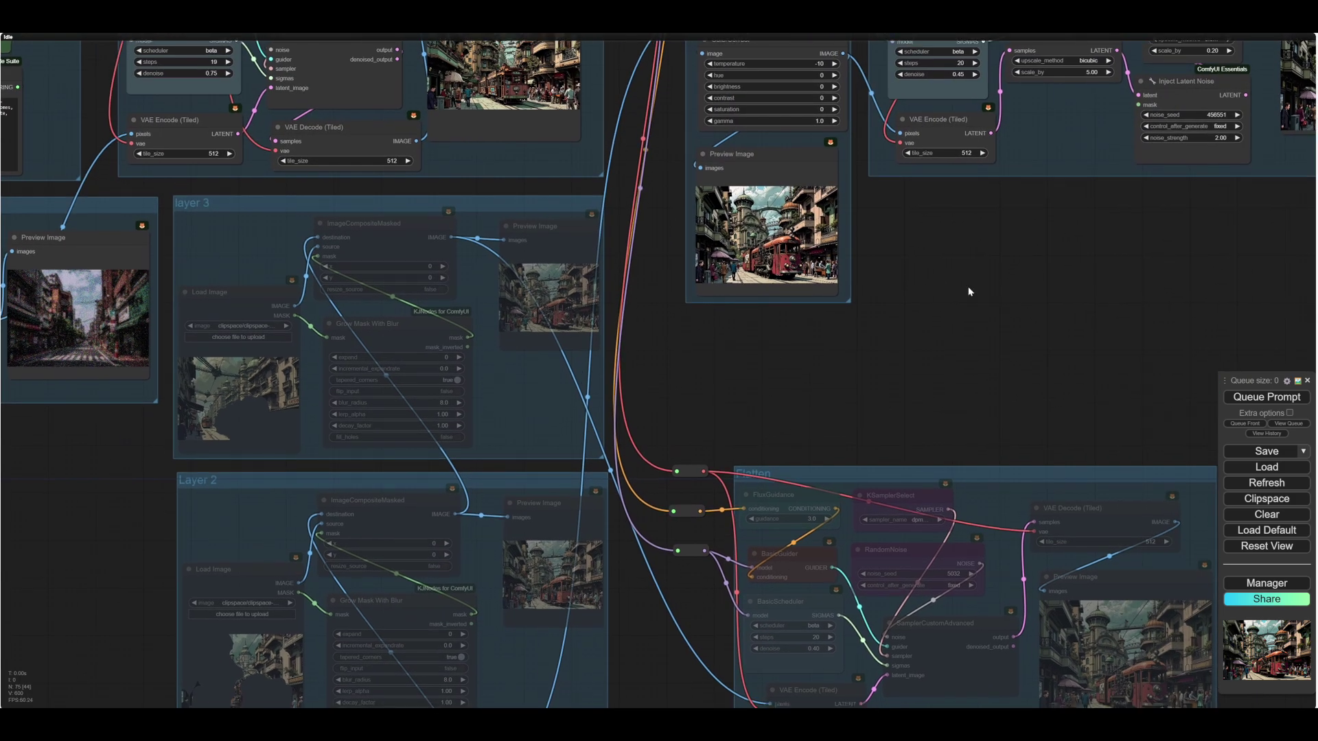
pyautogui.moveTo(969, 288); pyautogui.dragTo(895, 414)
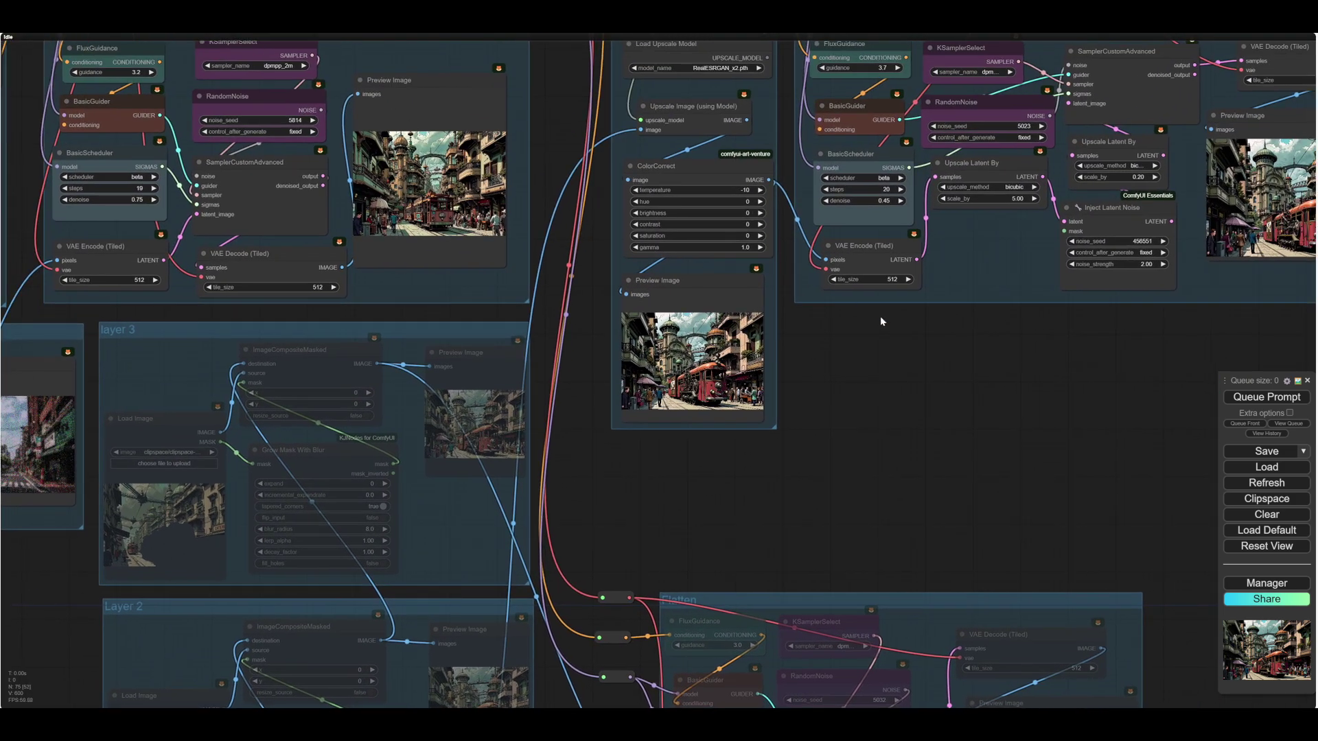
# - Review the overall workflow layout, comparing the Adjust output with the three layer groups, the Flatten group and the source image preparation
pyautogui.scroll(-2, 884, 323)
pyautogui.scroll(-2, 807, 392)
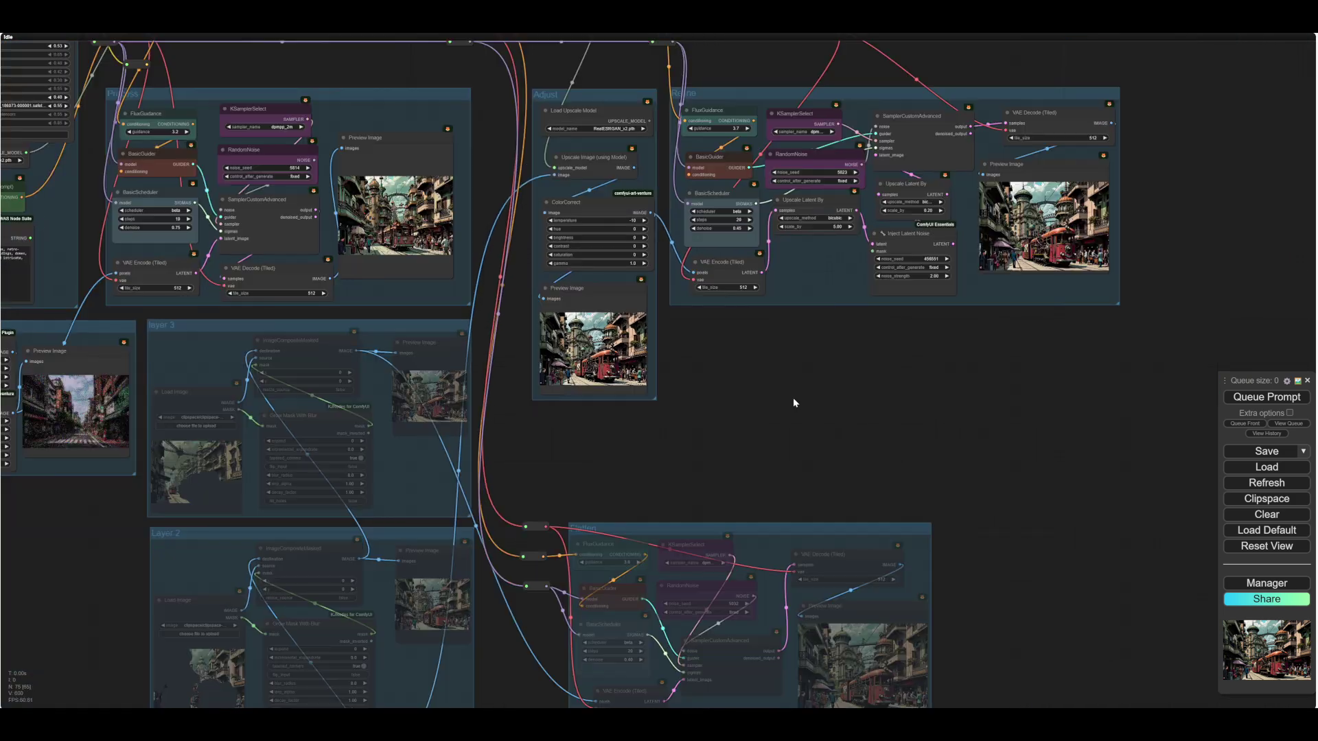
pyautogui.scroll(-5, 890, 364)
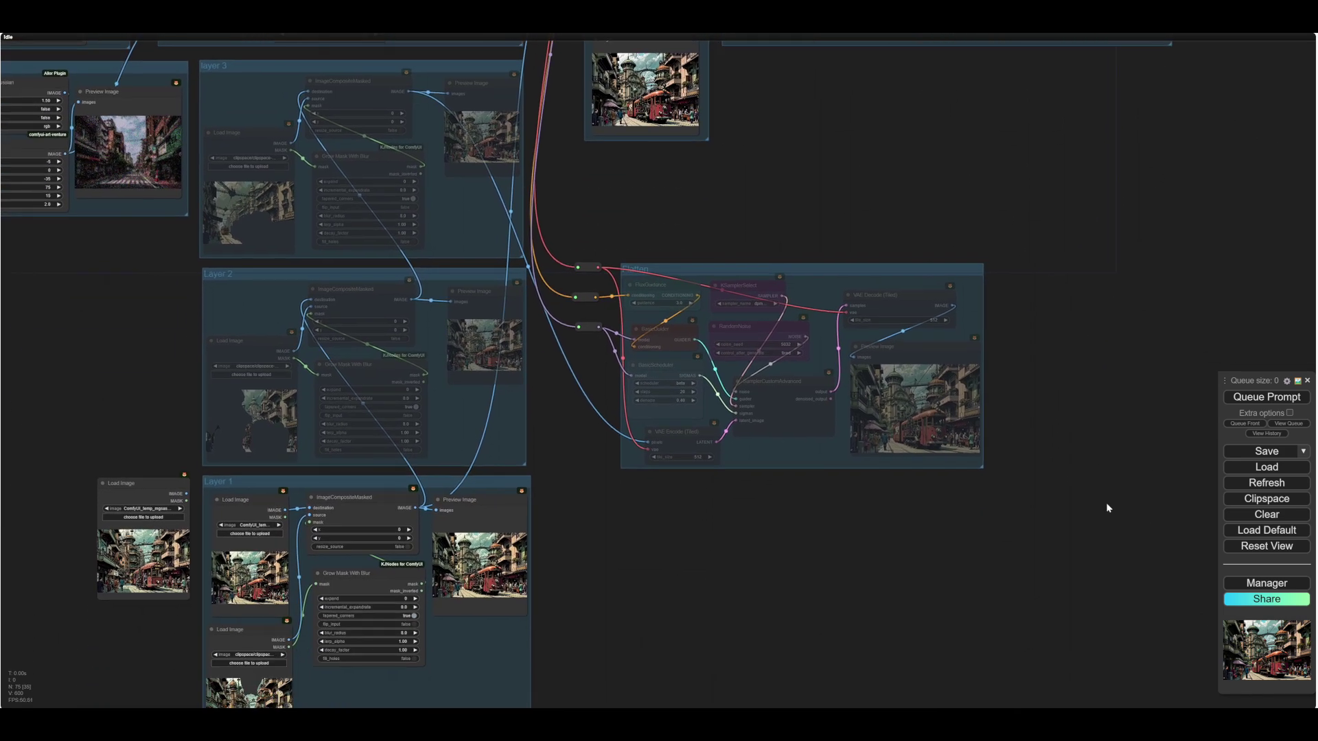
pyautogui.scroll(-1, 1105, 504)
pyautogui.moveTo(956, 615); pyautogui.dragTo(953, 580)
pyautogui.scroll(-1, 1003, 483)
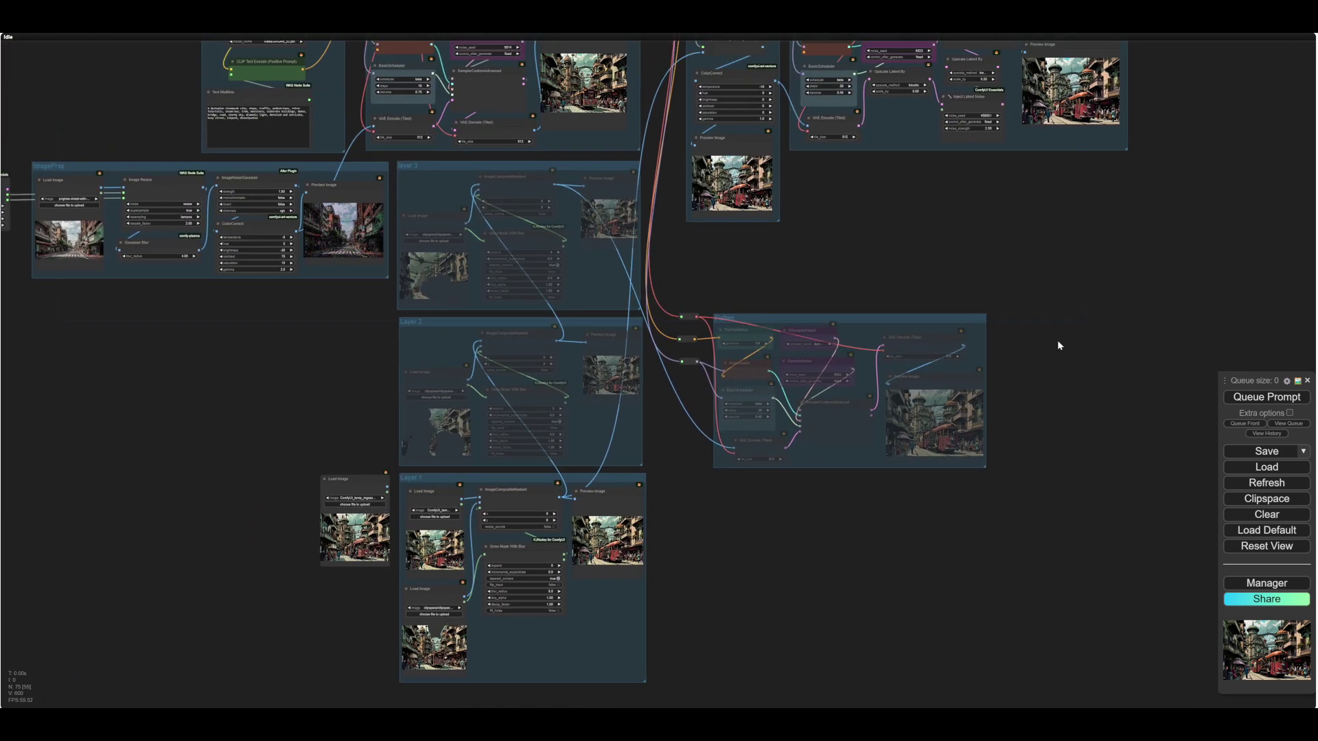